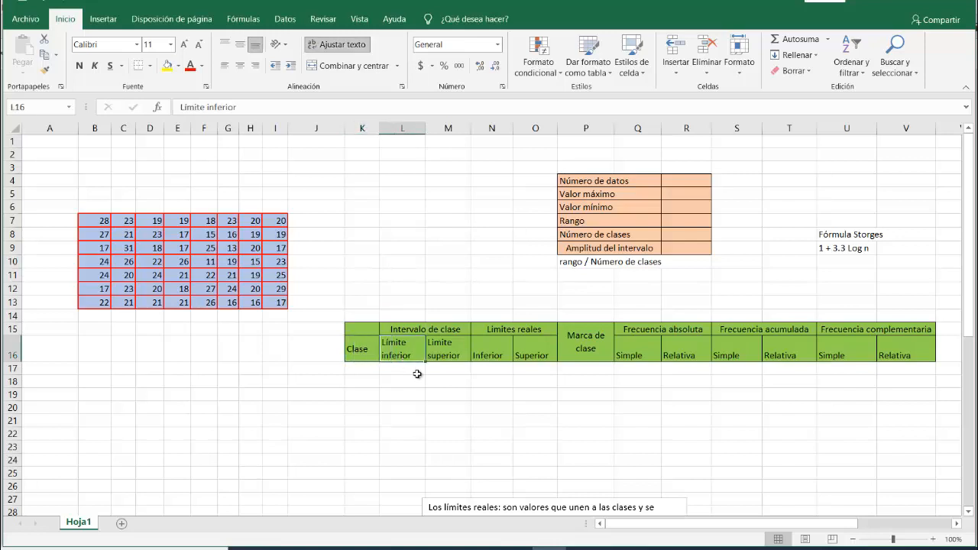
# Review the Límite superior, Limites reales (Inferior and Superior) and Marca de clase headings of the frequency table.
pyautogui.click(443, 358)
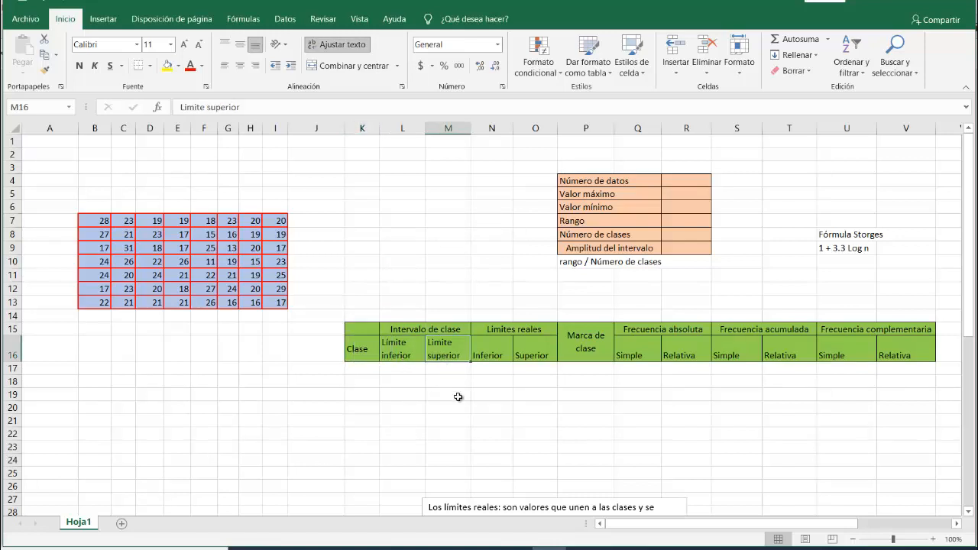
pyautogui.click(501, 329)
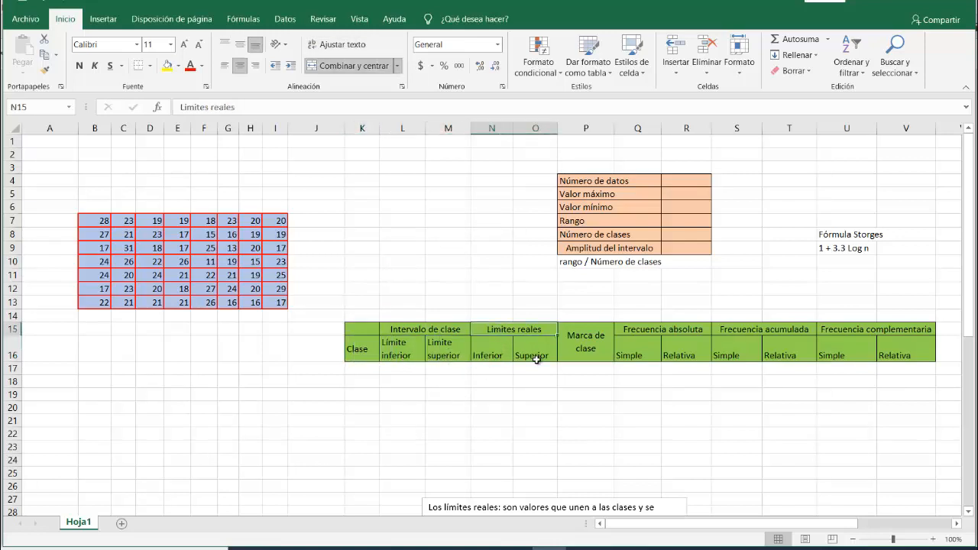
pyautogui.click(492, 355)
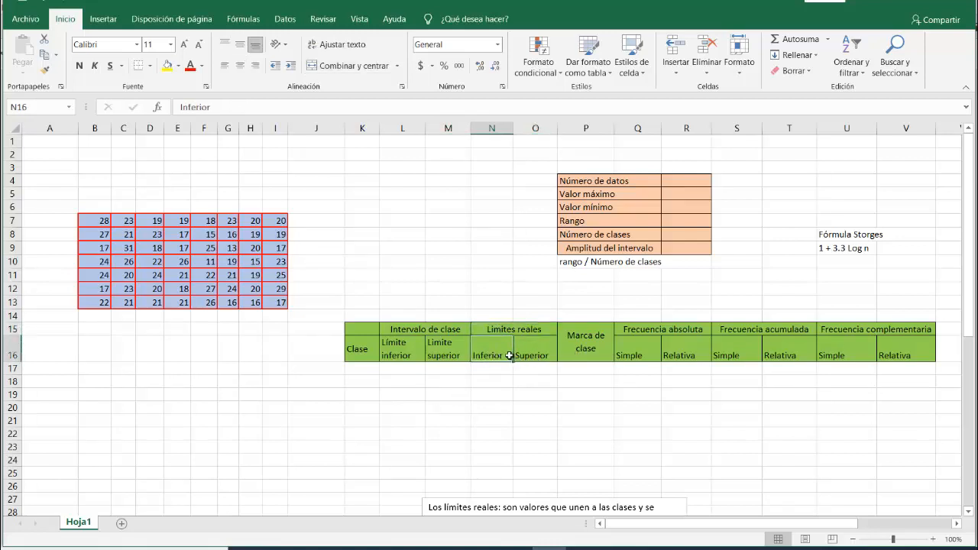
pyautogui.click(534, 355)
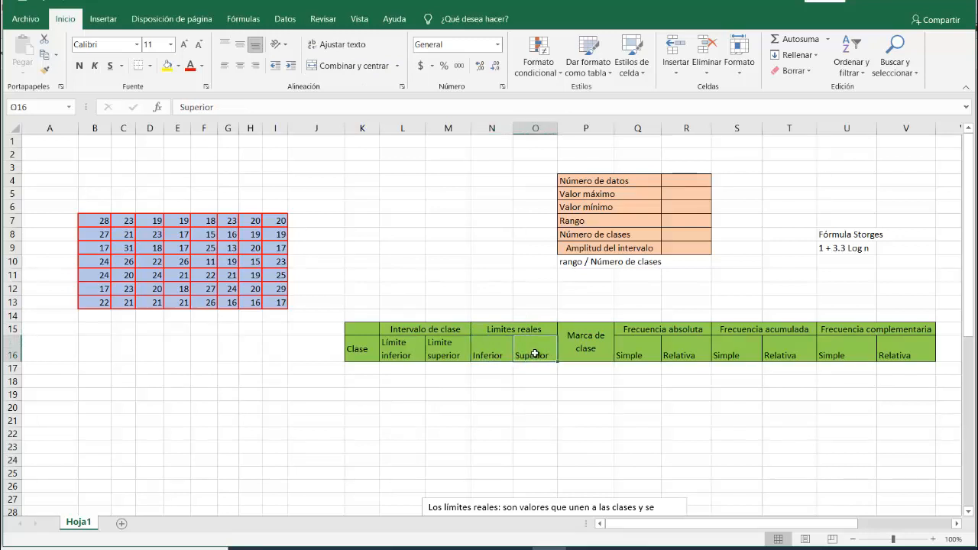
pyautogui.click(584, 353)
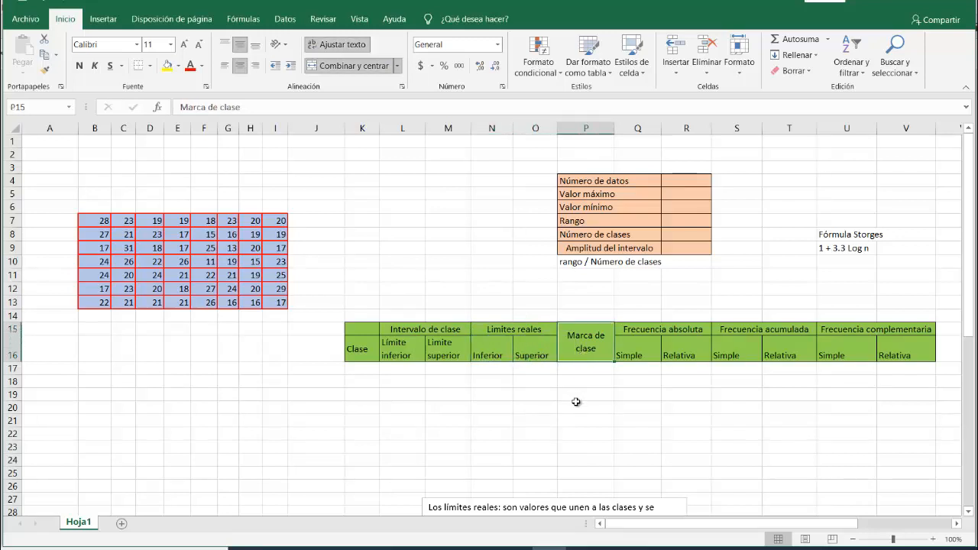
# Review the simple and relative columns under the Frecuencia absoluta, Frecuencia acumulada and Frecuencia complementaria headings.
pyautogui.moveTo(641, 330); pyautogui.dragTo(659, 370)
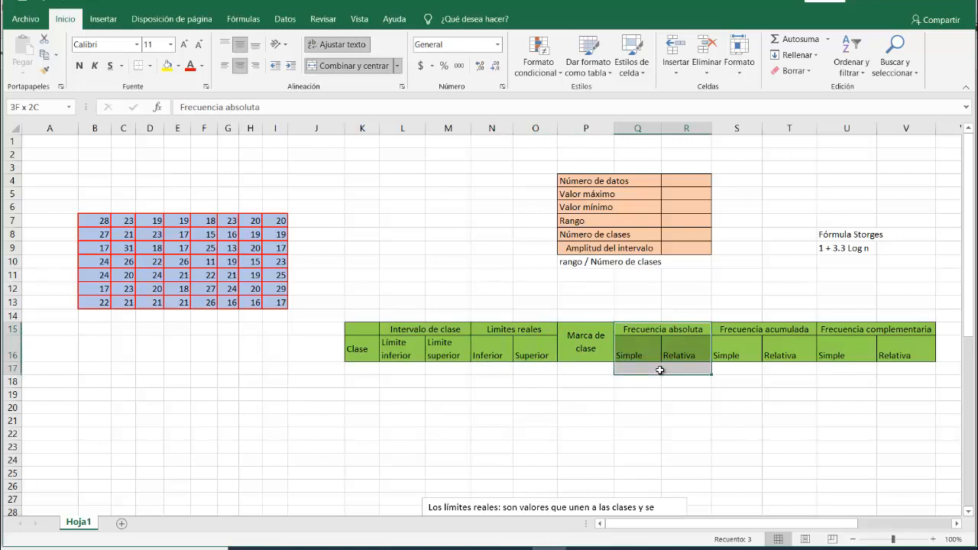
pyautogui.click(657, 353)
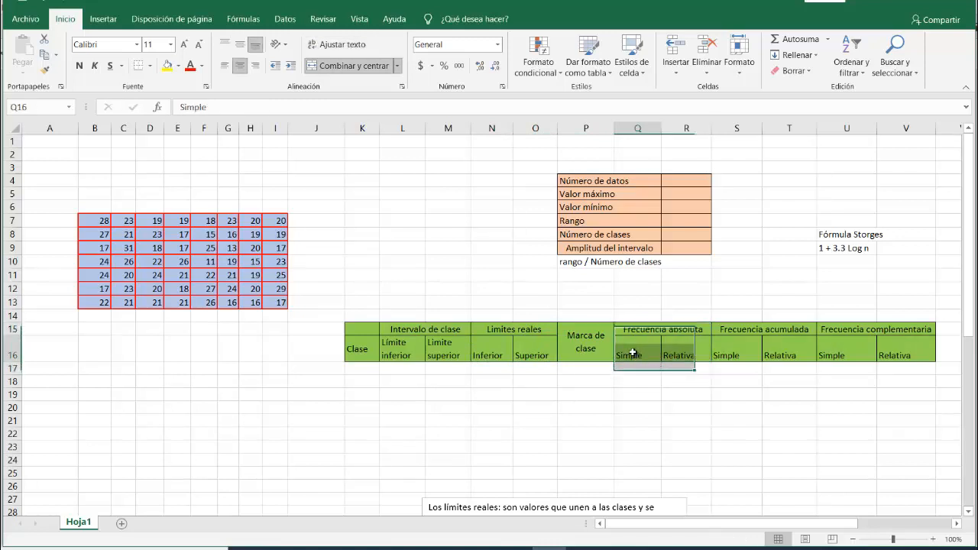
pyautogui.click(678, 355)
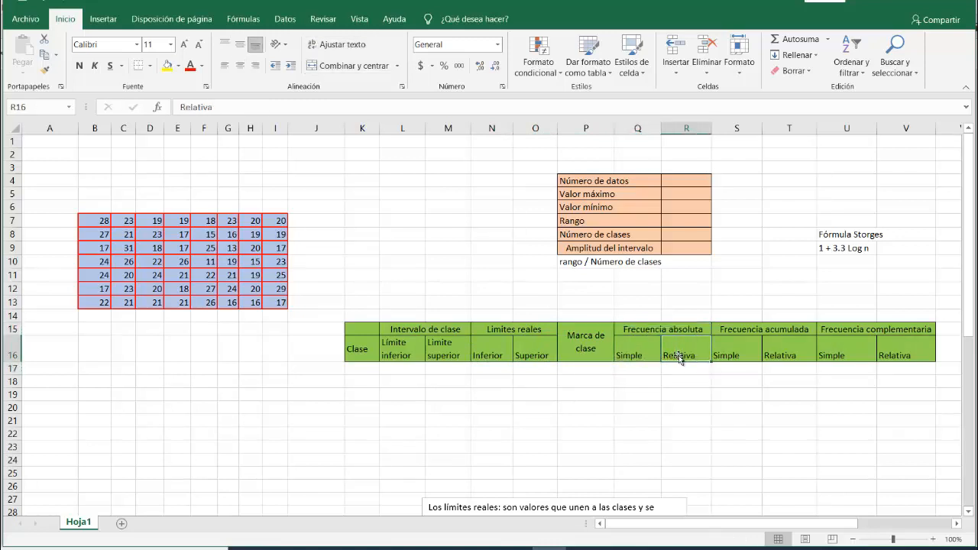
pyautogui.click(747, 330)
pyautogui.click(733, 349)
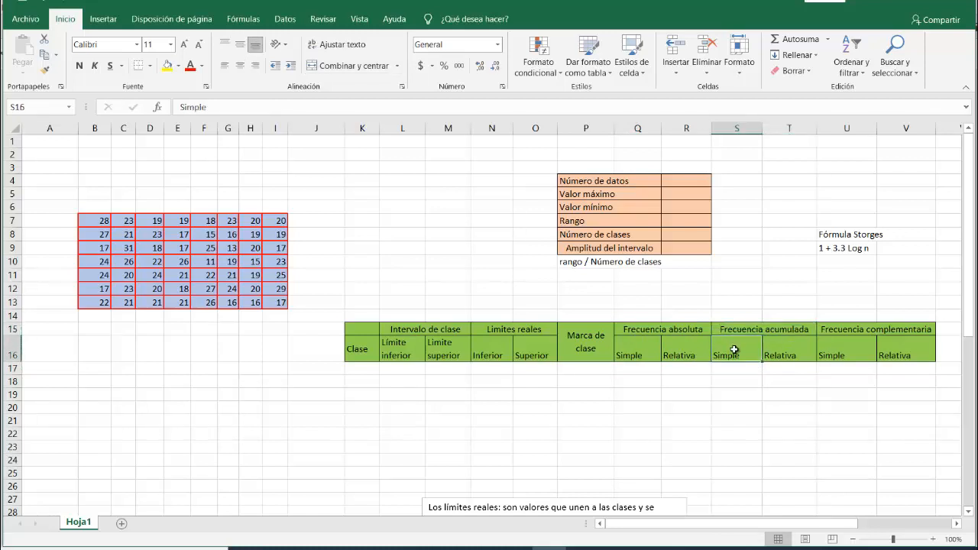
pyautogui.click(795, 350)
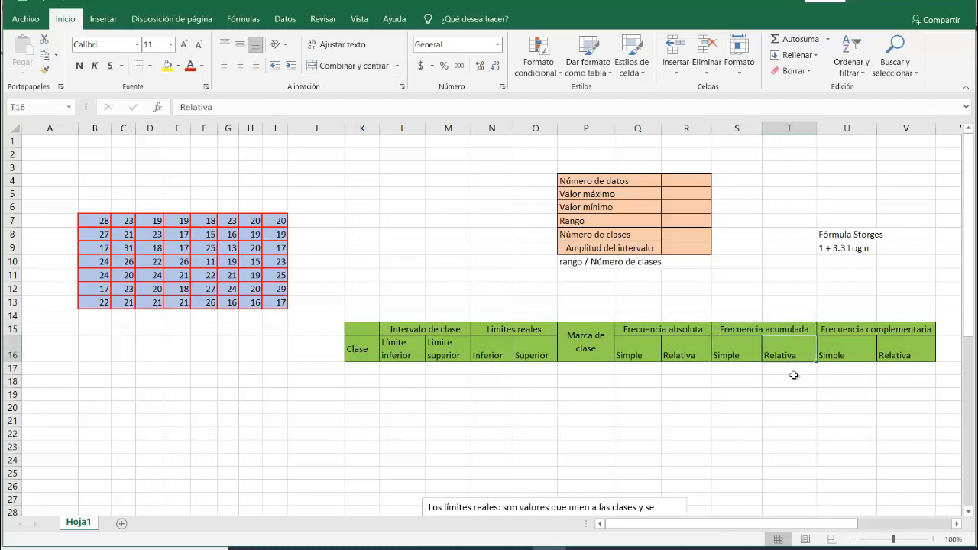
pyautogui.click(850, 330)
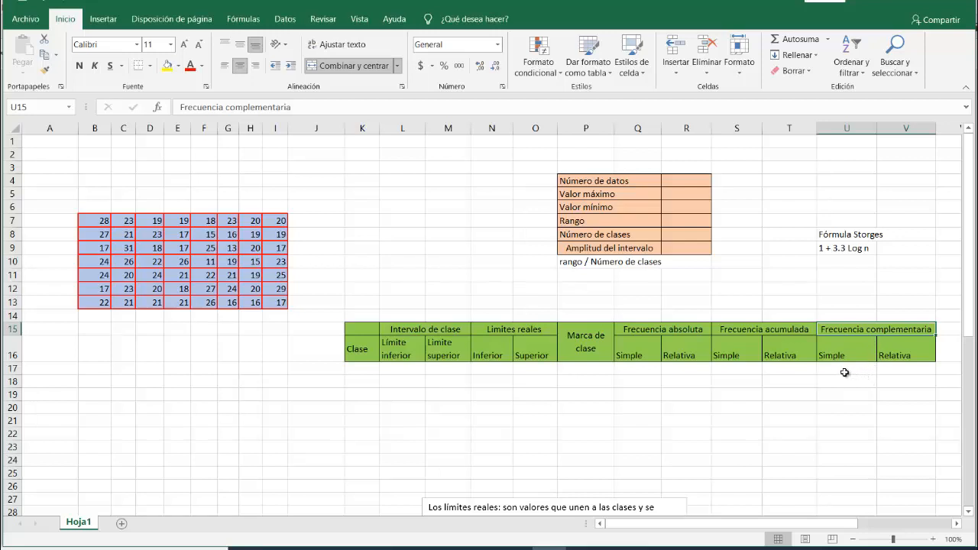
pyautogui.click(835, 352)
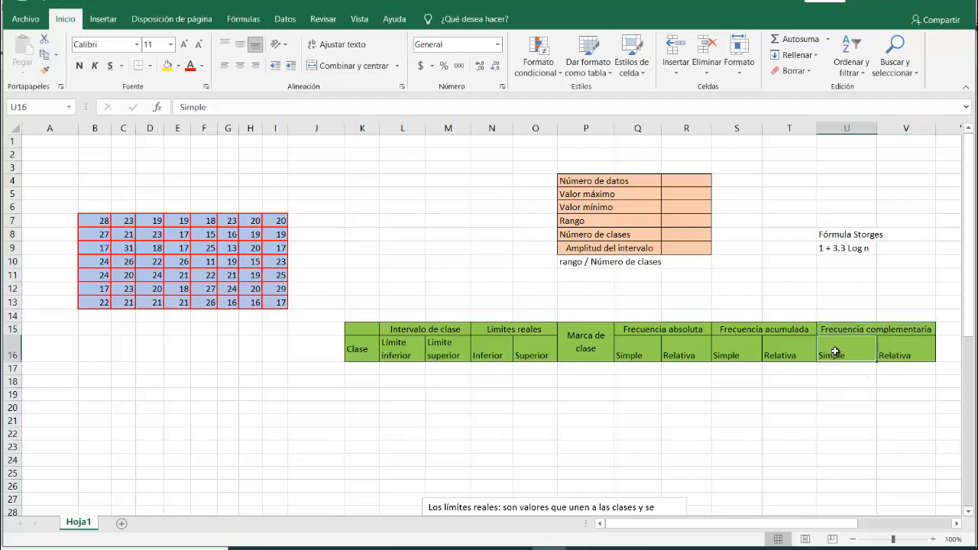
pyautogui.click(902, 349)
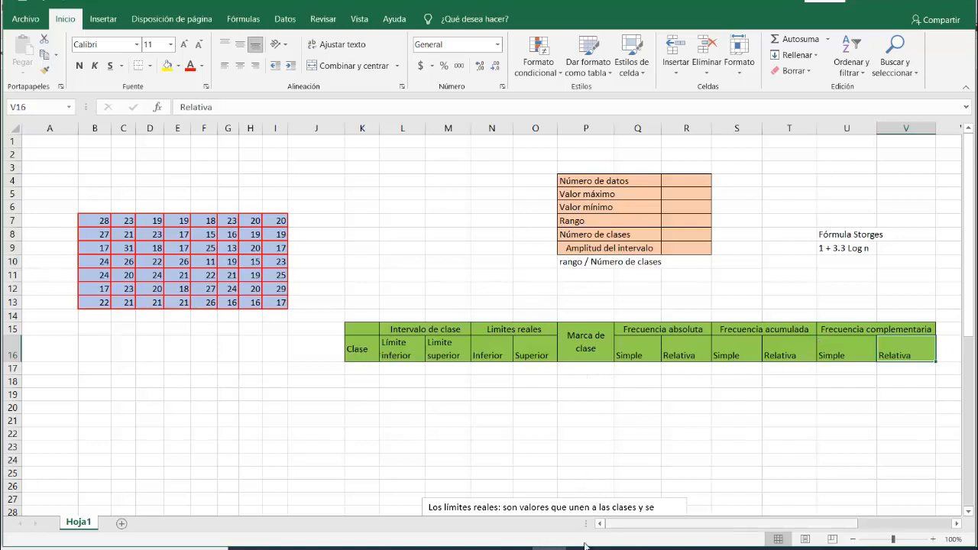
# Switch to the Estadística y probabilidad PDF in Adobe Acrobat, go to page 27 and fit the page to the window width.
pyautogui.click(515, 548)
pyautogui.click(600, 503)
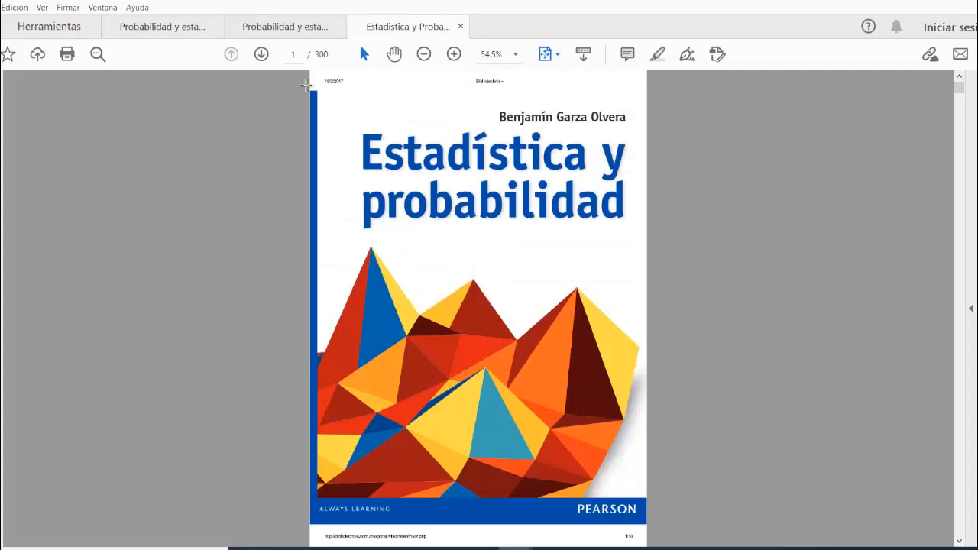
pyautogui.click(296, 55)
pyautogui.press('BackSpace')
pyautogui.write('37')
pyautogui.press('Return')
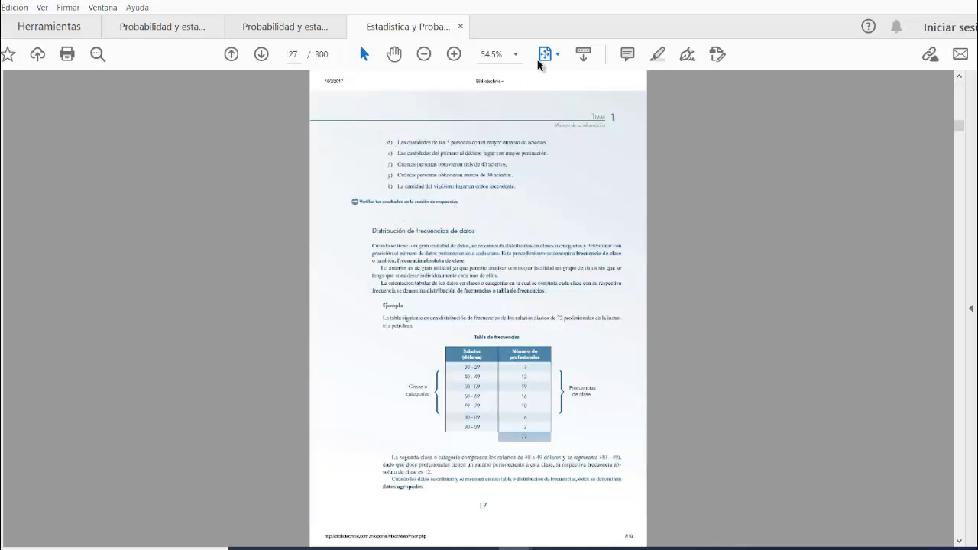
pyautogui.click(557, 54)
pyautogui.click(642, 68)
# Read the sections on frequency distribution of data and on class intervals, marking the Intervalo de clase heading.
pyautogui.scroll(-3, 427, 248)
pyautogui.scroll(-3, 427, 248)
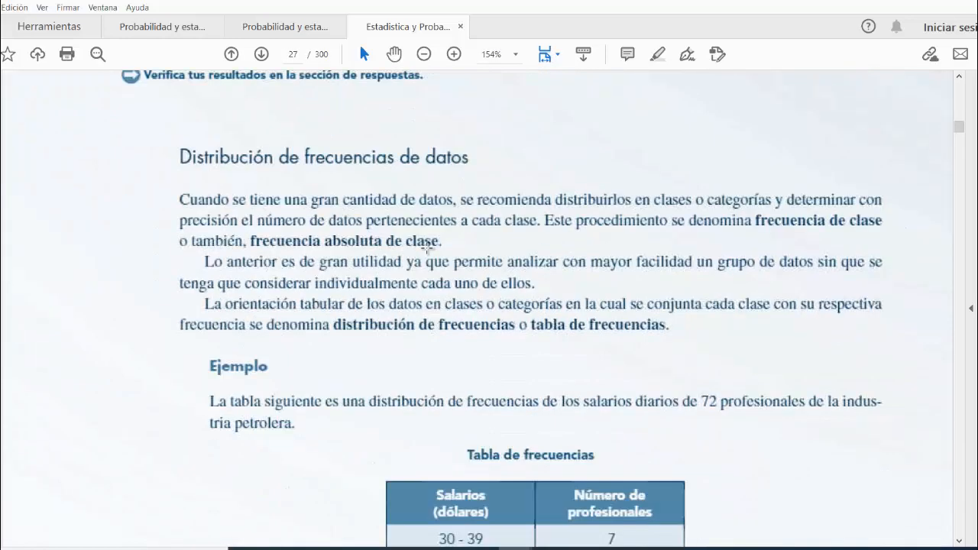
pyautogui.scroll(-15, 427, 248)
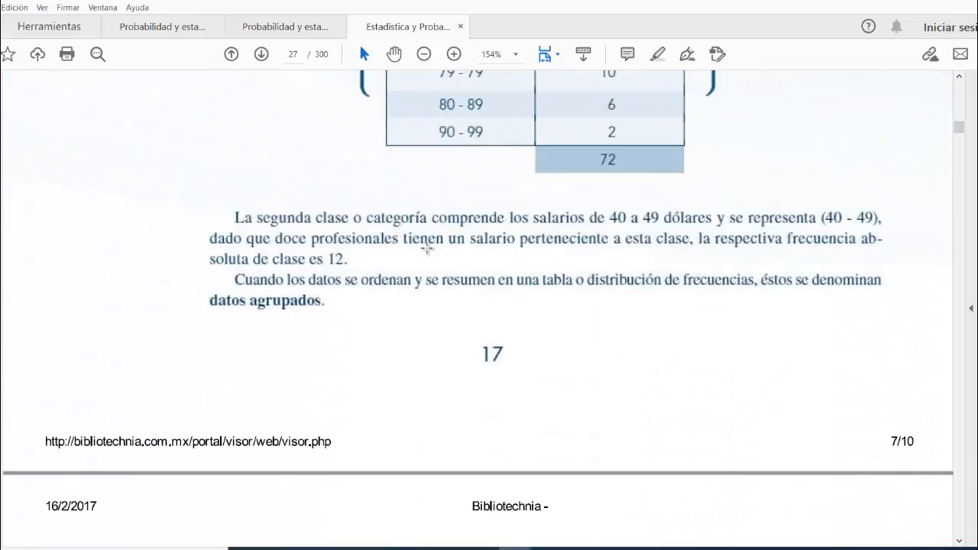
pyautogui.scroll(-8, 427, 252)
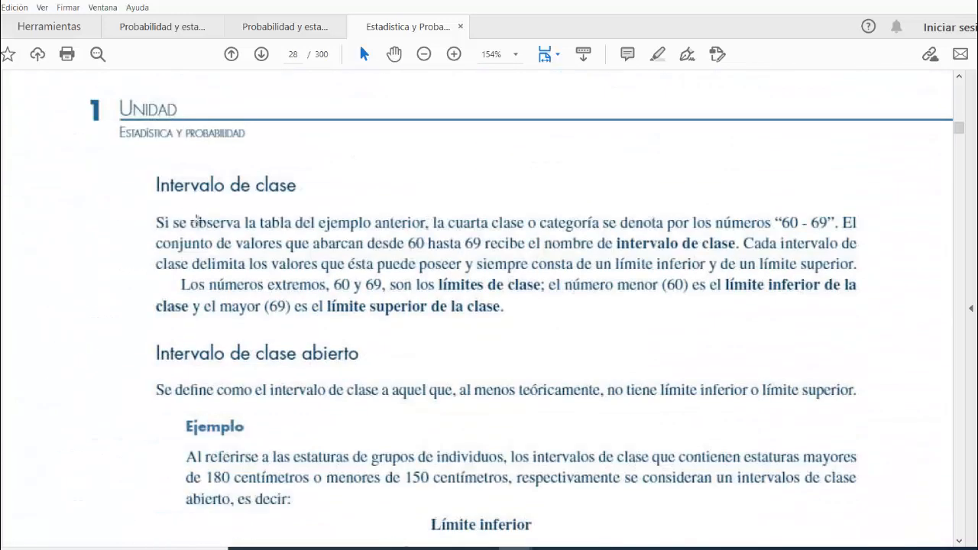
pyautogui.moveTo(153, 166); pyautogui.dragTo(310, 208)
pyautogui.scroll(-5, 267, 206)
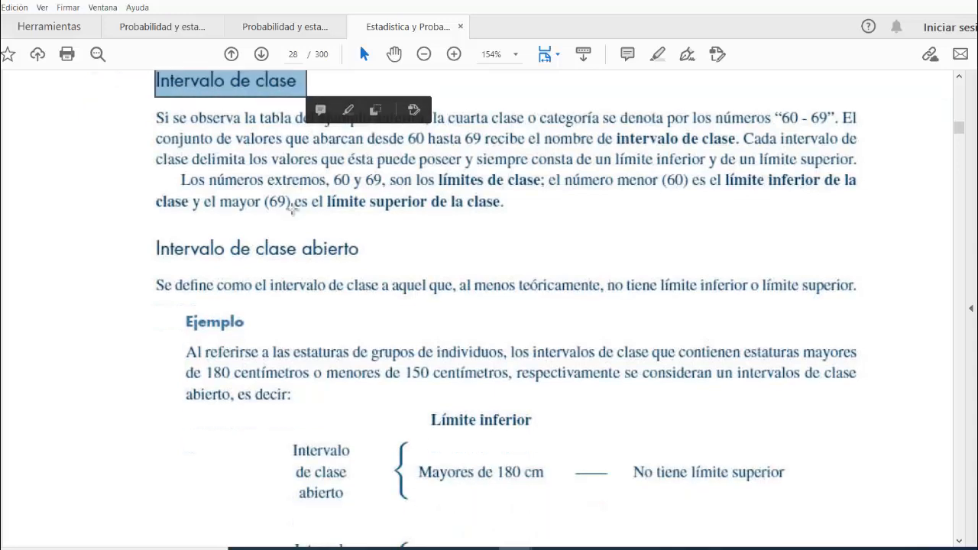
# Examine the definitions of real class limits, including Límite real inferior and Límite real superior, and their worked calculations.
pyautogui.scroll(-10, 235, 206)
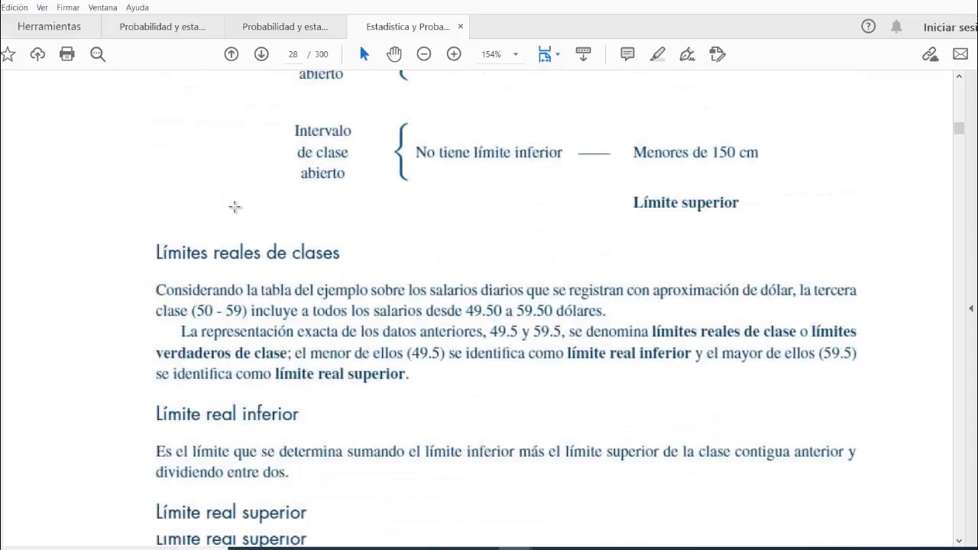
pyautogui.moveTo(135, 152); pyautogui.dragTo(343, 201)
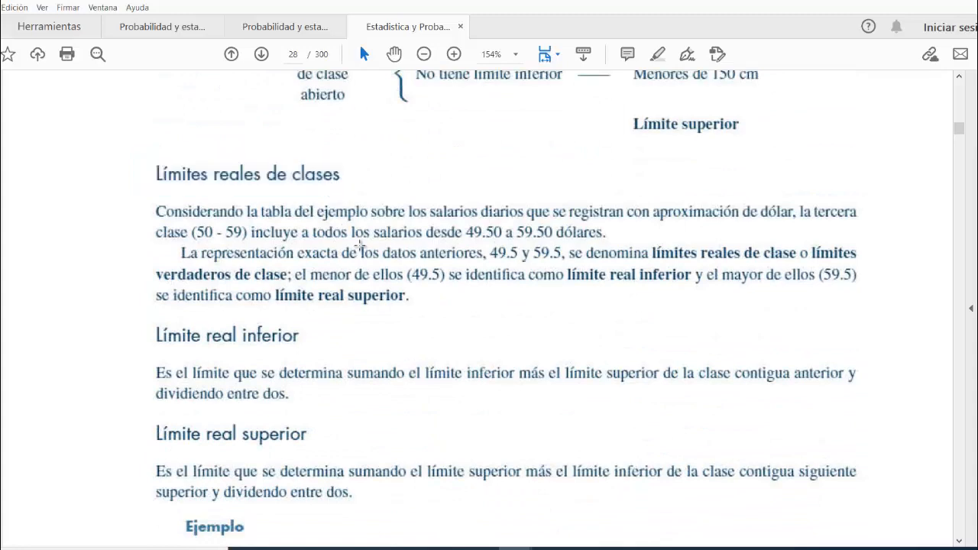
pyautogui.scroll(-5, 360, 246)
pyautogui.moveTo(145, 139); pyautogui.dragTo(309, 169)
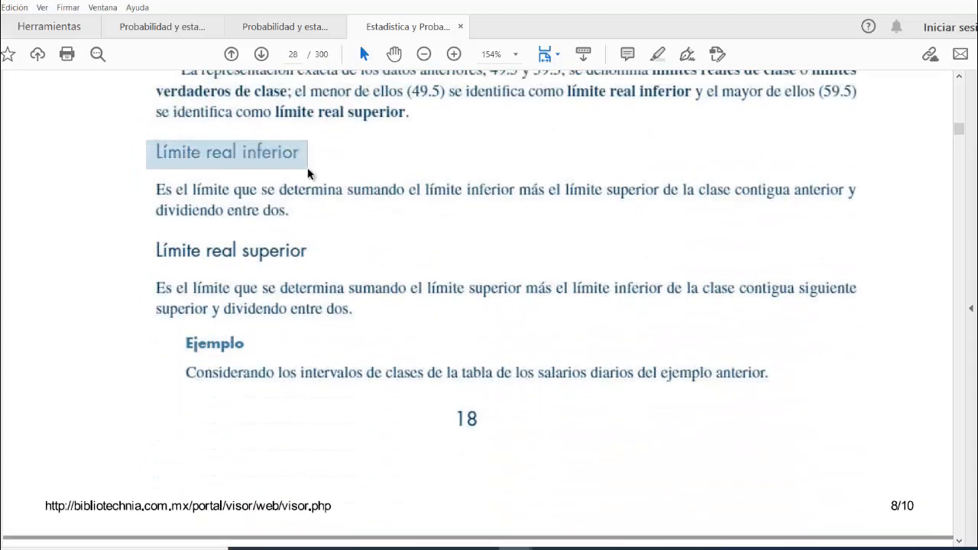
pyautogui.moveTo(162, 237); pyautogui.dragTo(403, 267)
pyautogui.scroll(-5, 405, 271)
pyautogui.scroll(-15, 405, 271)
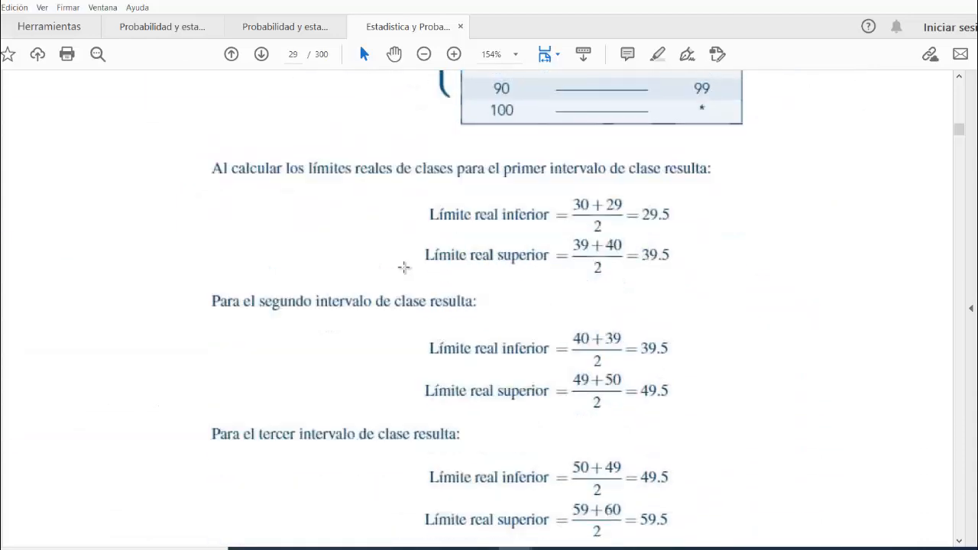
# Read the sections on class interval width, class mark and the general rules for forming frequency distributions.
pyautogui.scroll(-8, 404, 267)
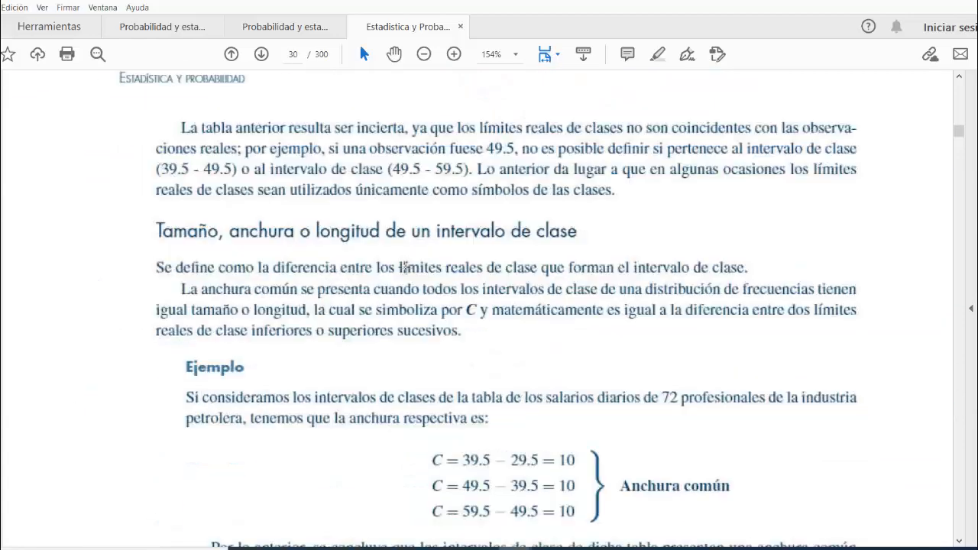
pyautogui.scroll(-2, 412, 260)
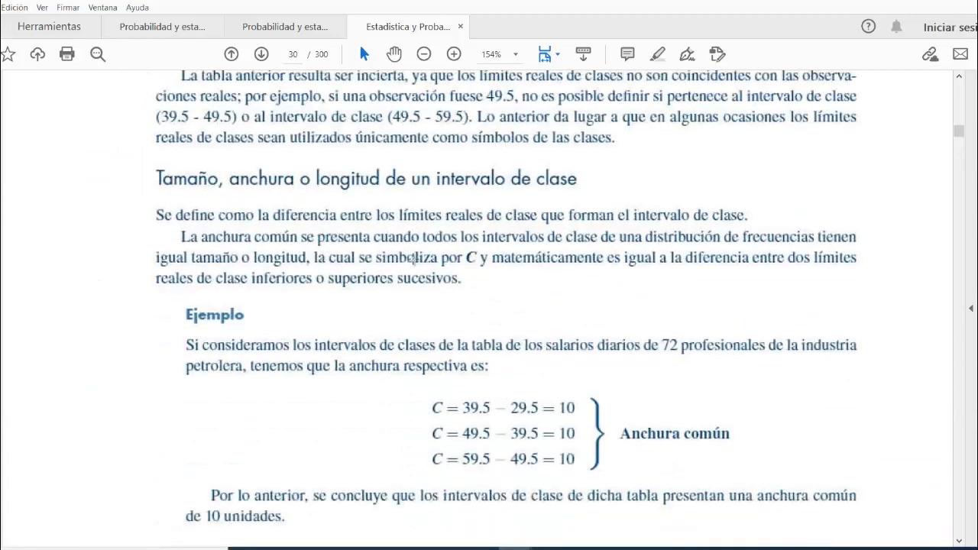
pyautogui.scroll(-1, 412, 259)
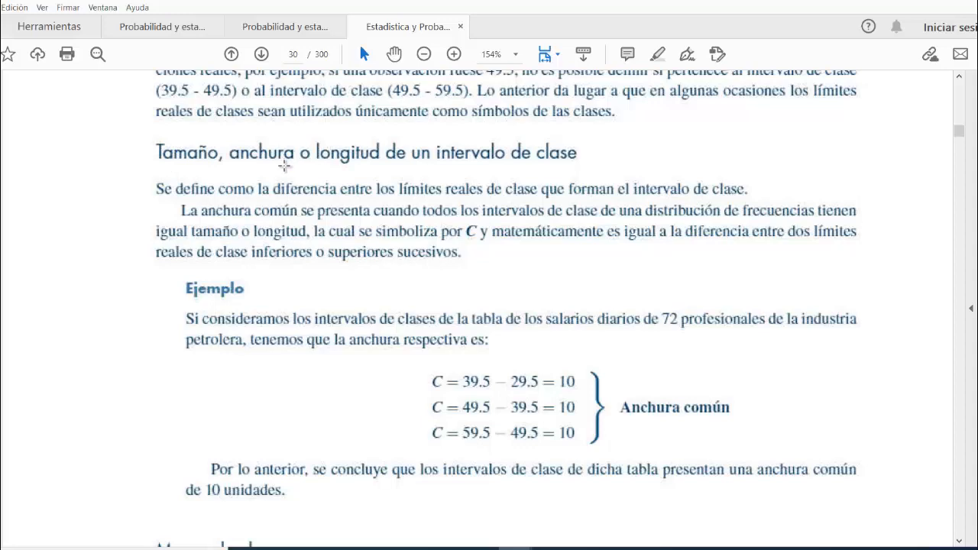
pyautogui.scroll(-5, 284, 165)
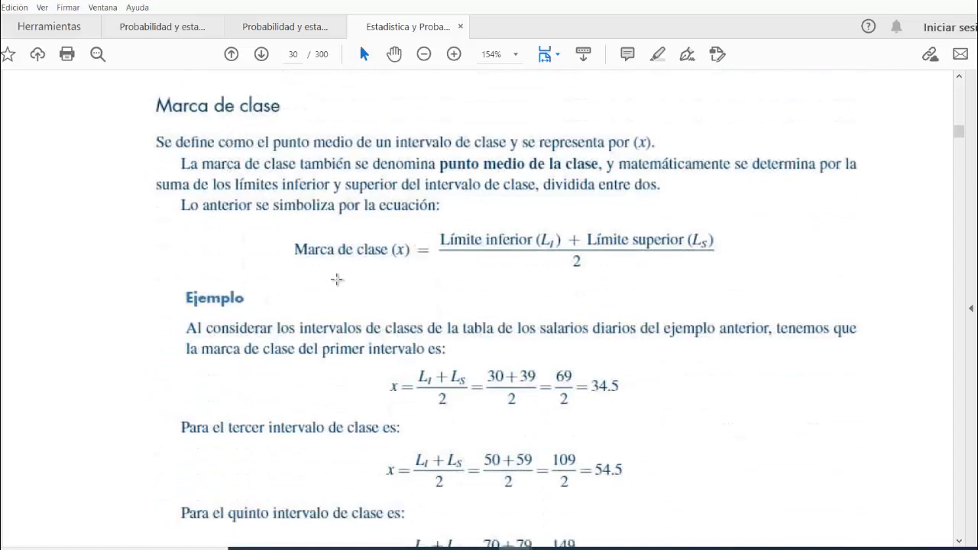
pyautogui.scroll(-3, 489, 256)
pyautogui.scroll(-15, 484, 258)
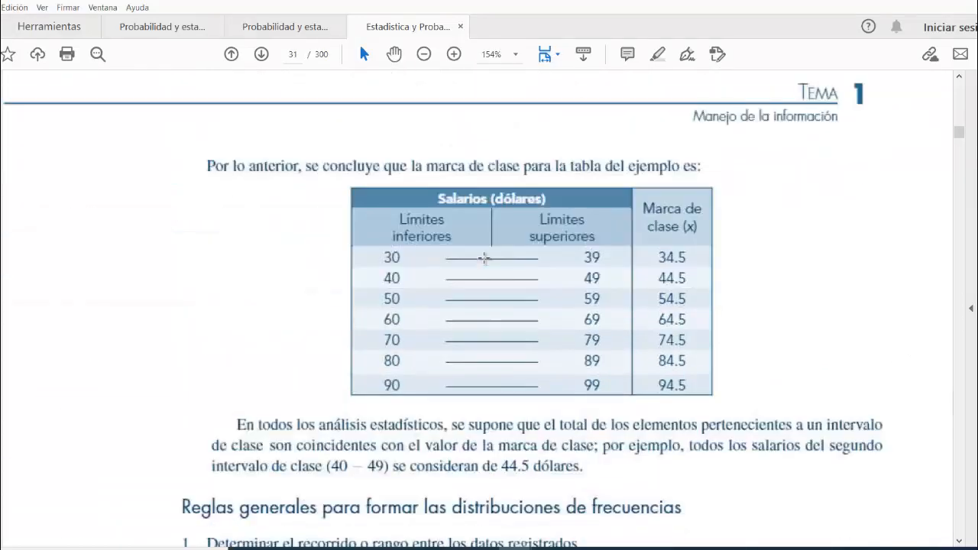
pyautogui.scroll(-10, 485, 259)
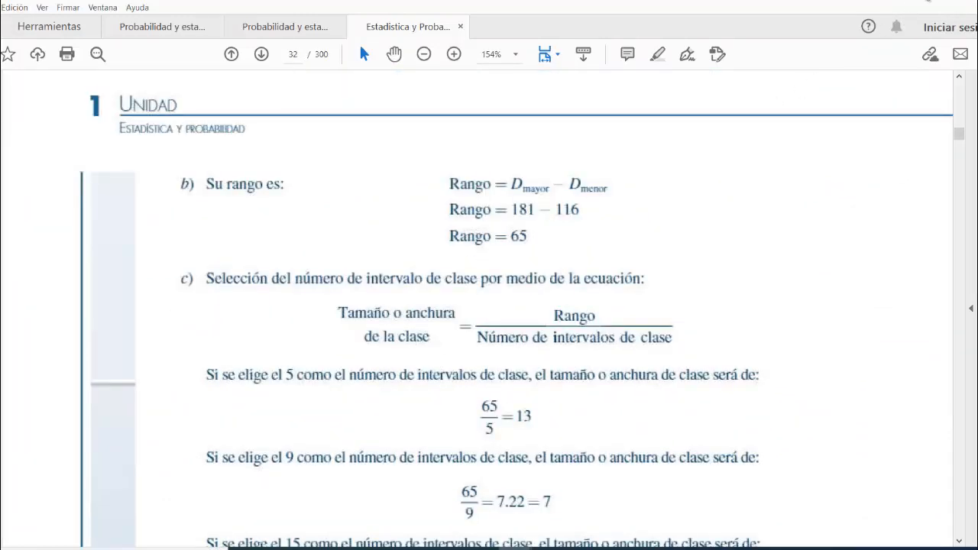
# Return to the Excel workbook and review the summary table's rows from Número de datos to Amplitud del intervalo.
pyautogui.click(928, 1)
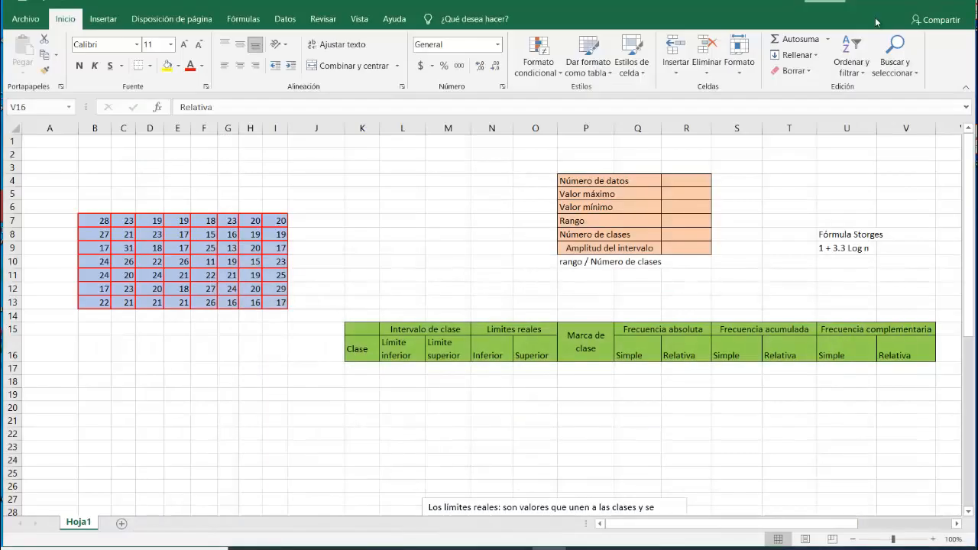
pyautogui.click(407, 223)
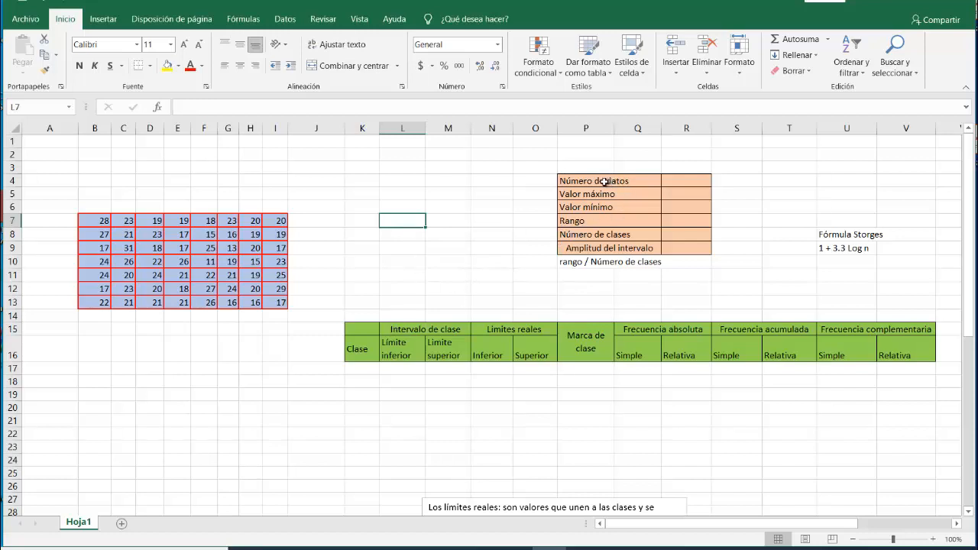
pyautogui.moveTo(571, 178); pyautogui.dragTo(675, 181)
pyautogui.moveTo(594, 192); pyautogui.dragTo(675, 194)
pyautogui.moveTo(603, 206); pyautogui.dragTo(684, 207)
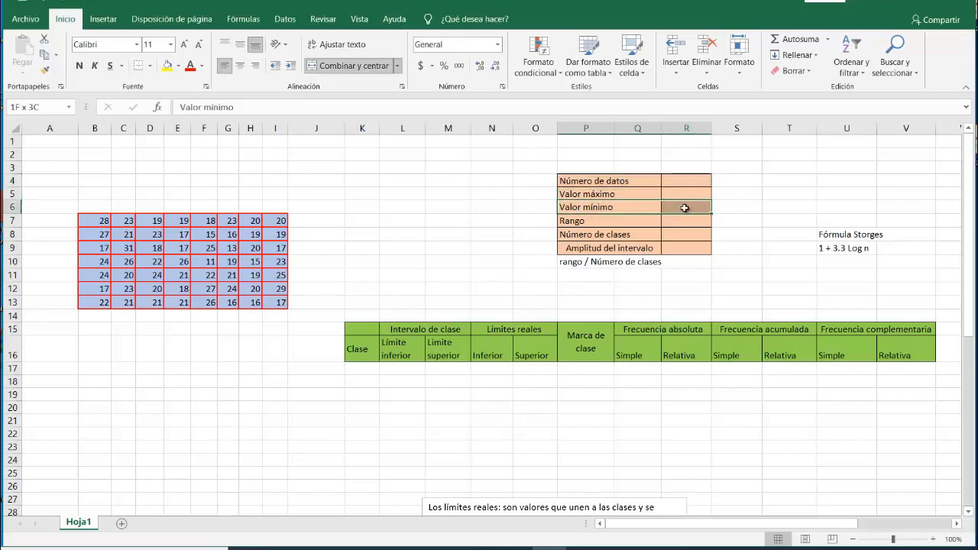
pyautogui.click(589, 223)
pyautogui.click(562, 240)
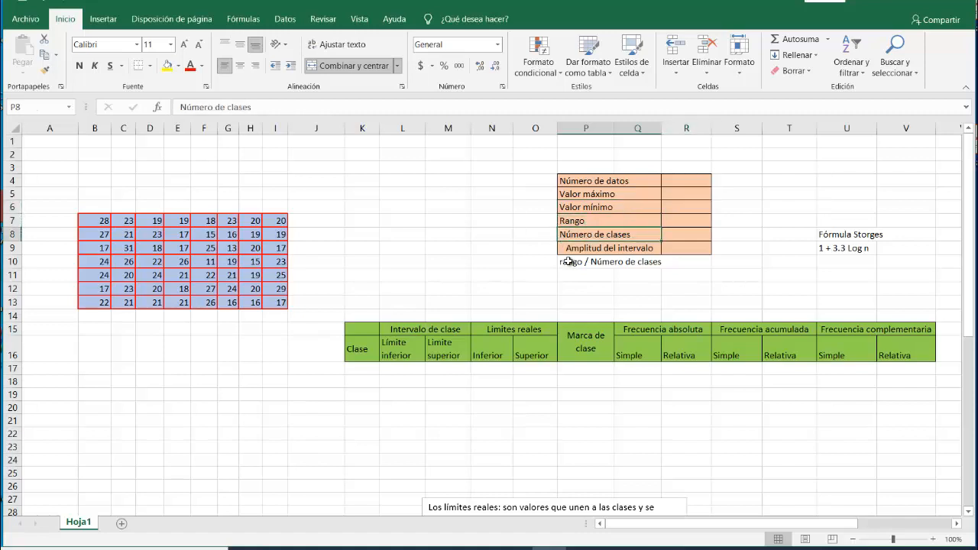
pyautogui.click(582, 249)
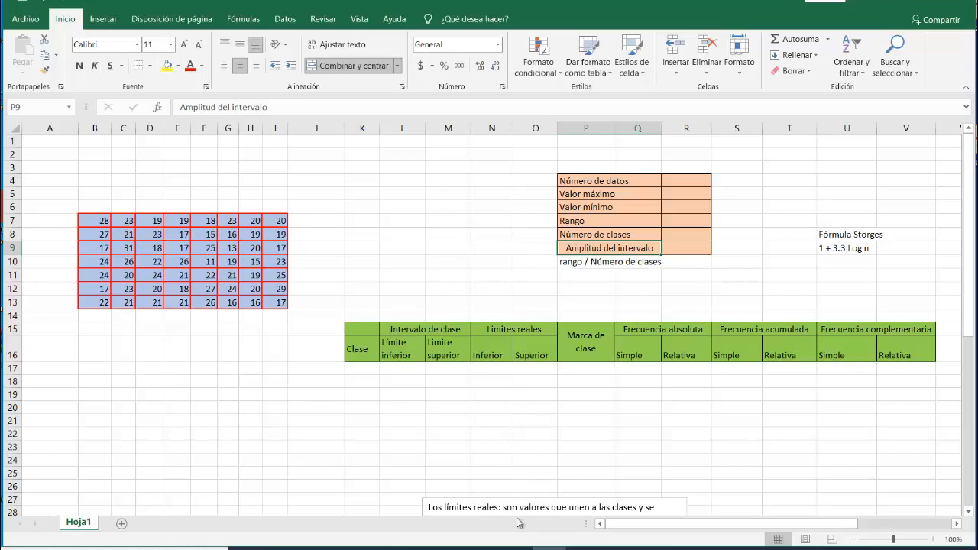
# Switch to the PDF textbook and read the definition of clase, marking its opening words "Se llama clase a los intervalos donde se agrupan".
pyautogui.click(411, 485)
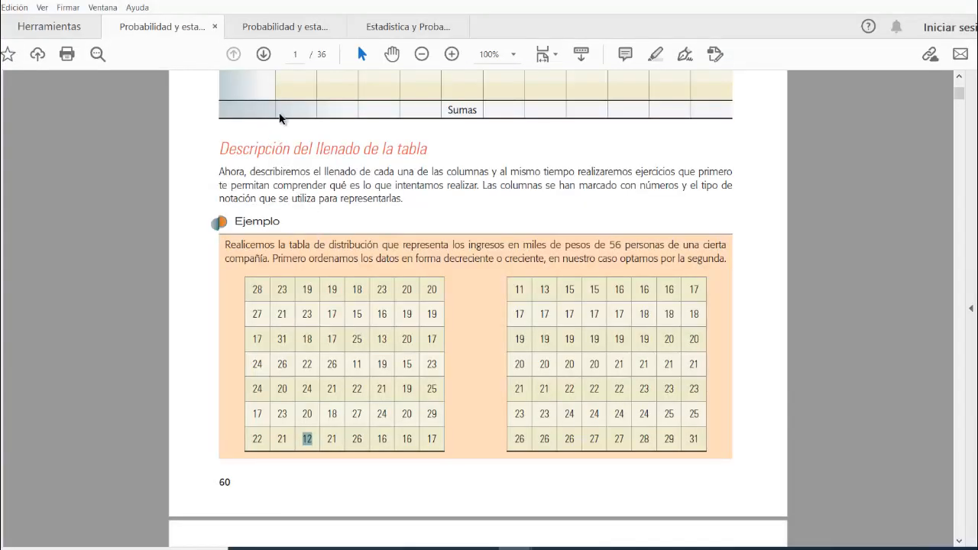
pyautogui.scroll(-2, 320, 179)
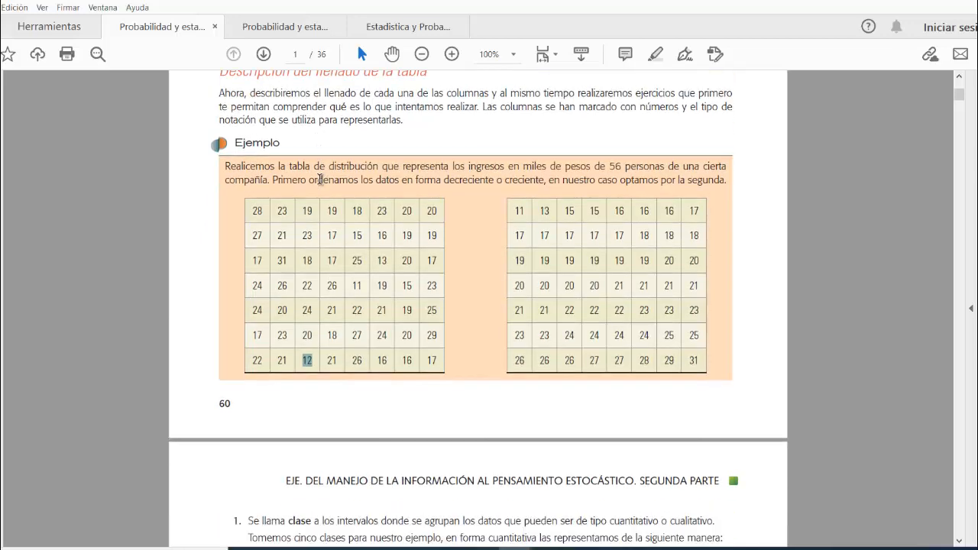
pyautogui.scroll(-8, 320, 179)
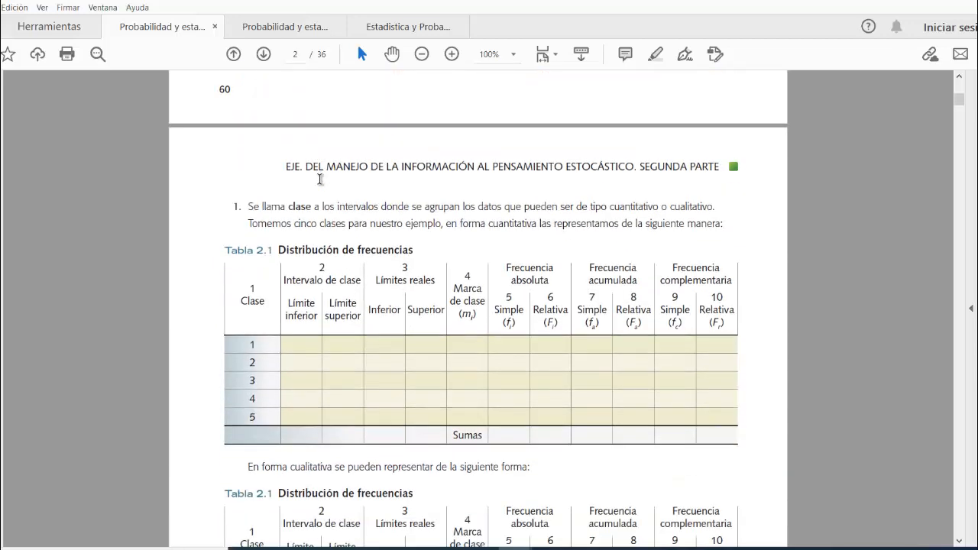
pyautogui.scroll(-1, 320, 179)
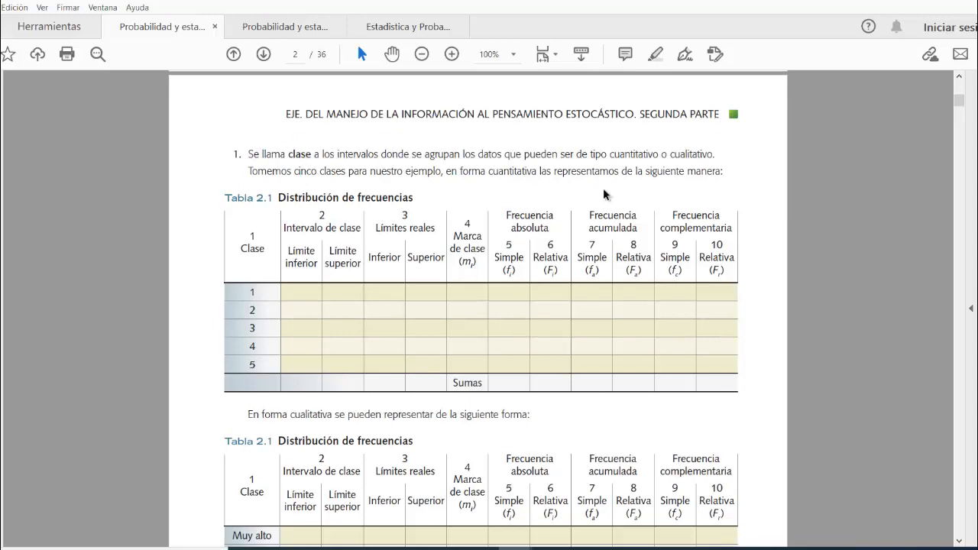
pyautogui.moveTo(248, 153); pyautogui.dragTo(460, 155)
pyautogui.scroll(-2, 223, 177)
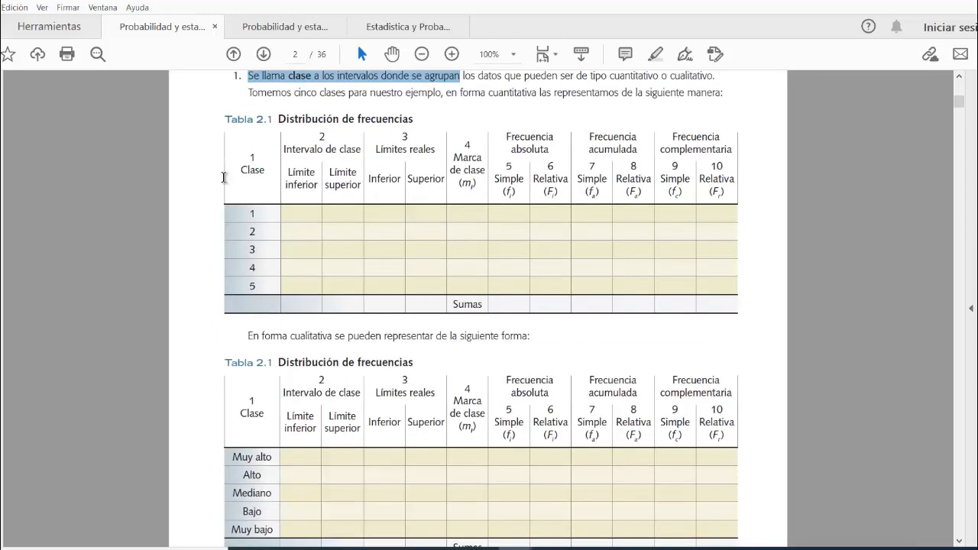
# Read the class-interval definition and the range explanation, marking the phrases for the largest value, smallest value and difference.
pyautogui.scroll(-5, 295, 263)
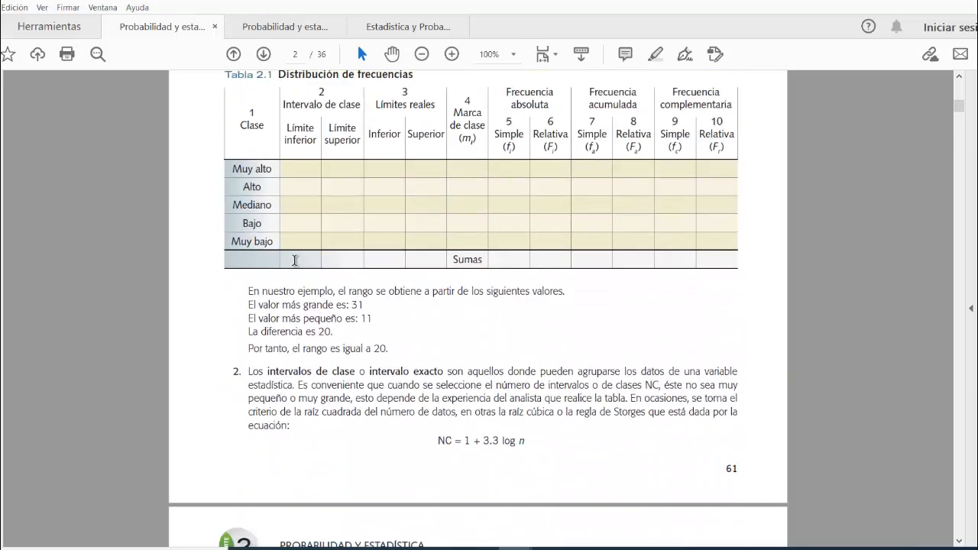
pyautogui.scroll(-3, 294, 261)
pyautogui.moveTo(249, 241); pyautogui.dragTo(443, 241)
pyautogui.scroll(-3, 413, 243)
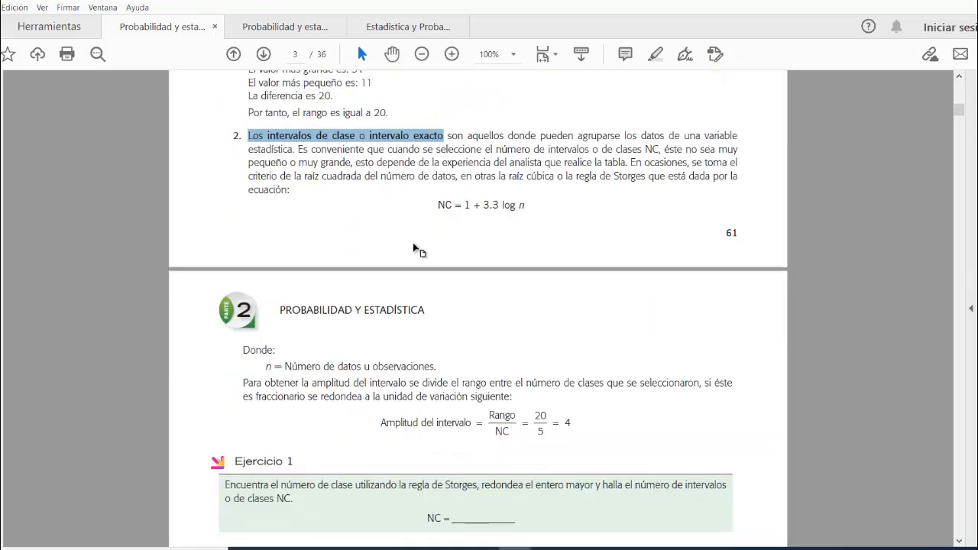
pyautogui.scroll(3, 413, 249)
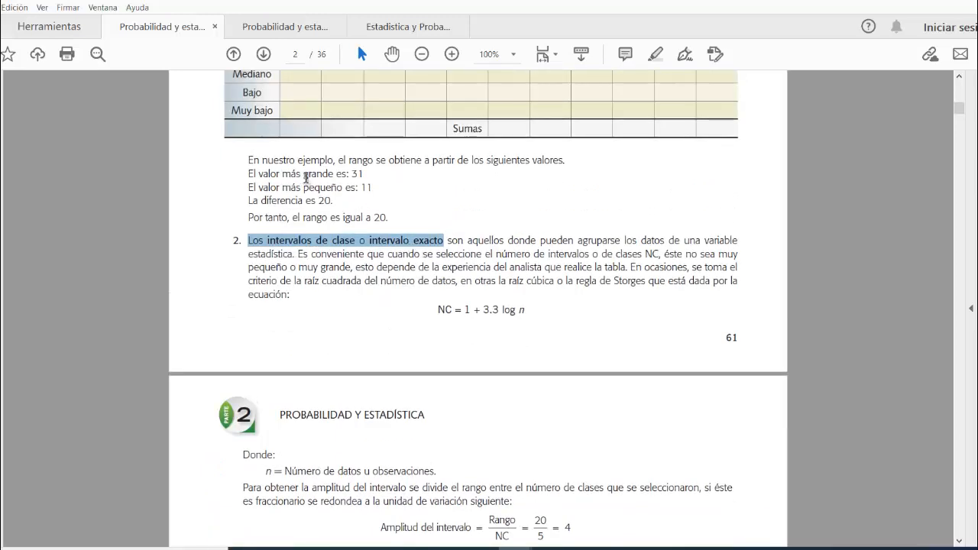
pyautogui.moveTo(249, 173); pyautogui.dragTo(333, 175)
pyautogui.moveTo(249, 187); pyautogui.dragTo(342, 188)
pyautogui.moveTo(259, 200); pyautogui.dragTo(303, 201)
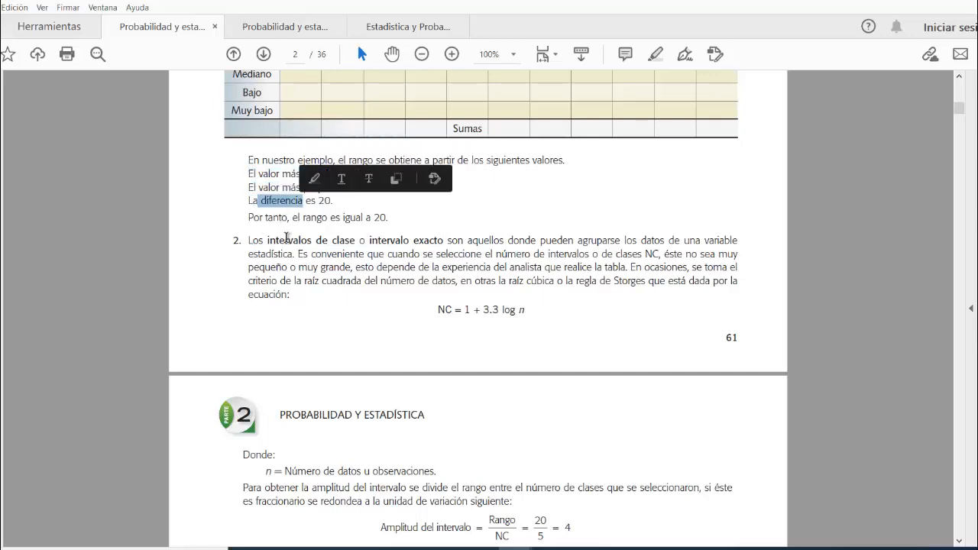
# Examine the worked frequency distribution tables for class limits, real limits and class marks, through to the absolute frequency section.
pyautogui.scroll(-15, 284, 236)
pyautogui.scroll(-5, 286, 238)
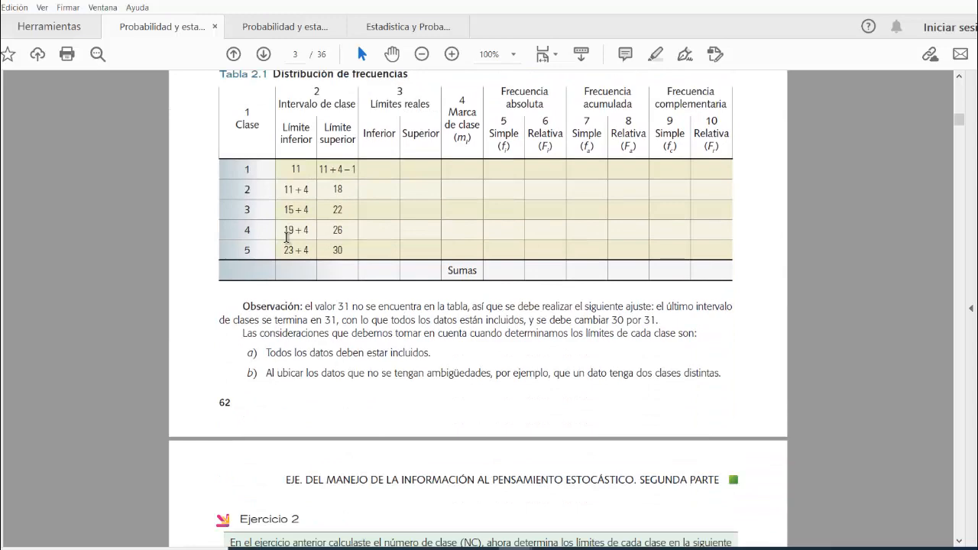
pyautogui.scroll(-9, 287, 237)
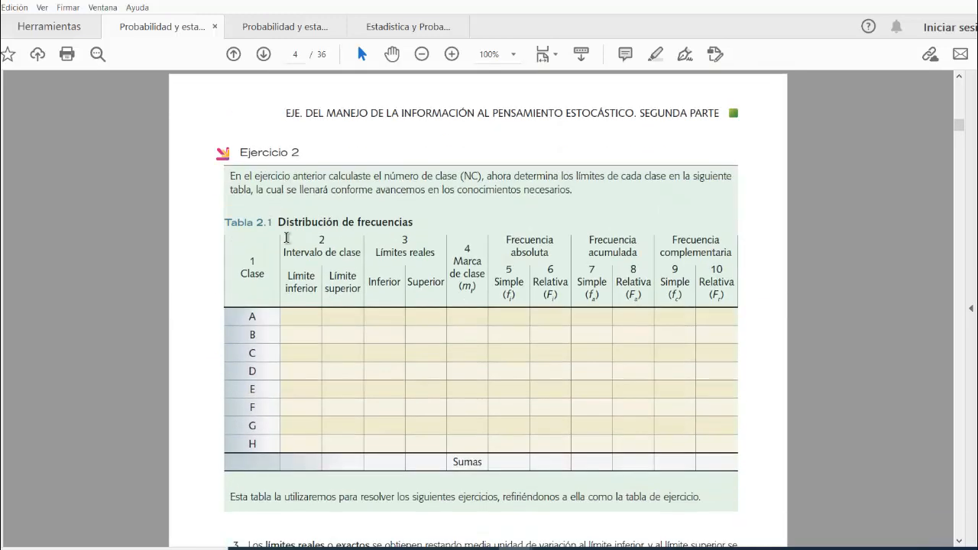
pyautogui.scroll(-12, 286, 237)
pyautogui.scroll(-12, 286, 238)
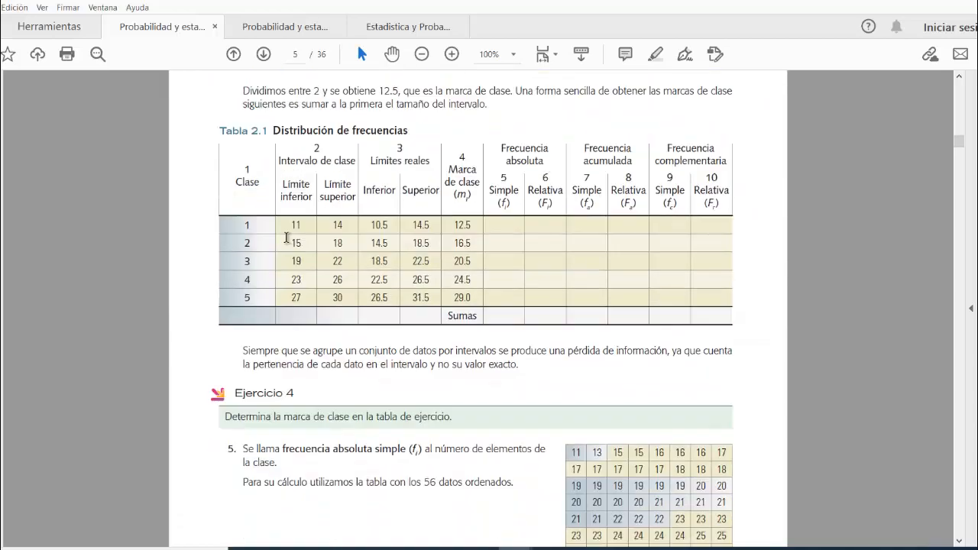
pyautogui.scroll(-2, 287, 237)
# Point out Número de datos in the Excel summary table and mark its source, "56 personas", in the PDF's first-page example.
pyautogui.click(879, 6)
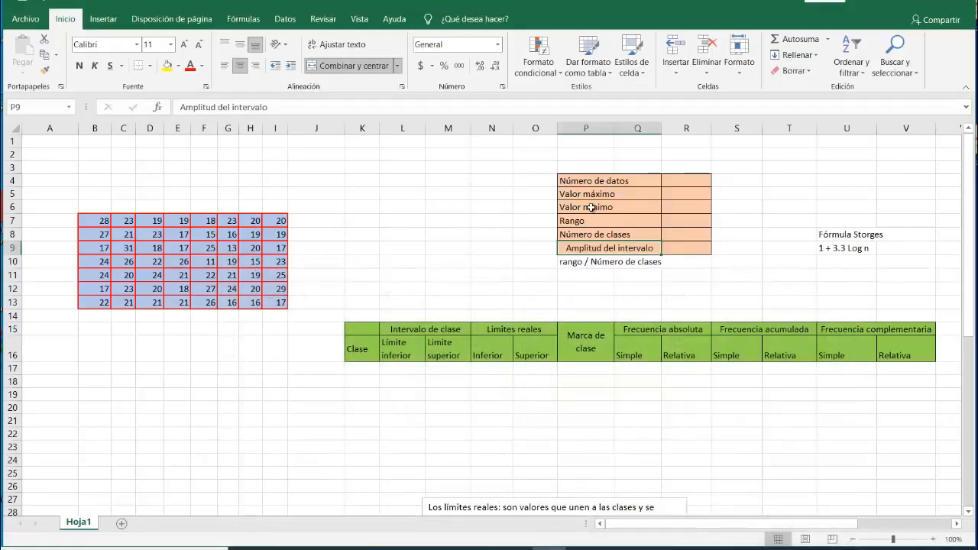
pyautogui.click(625, 181)
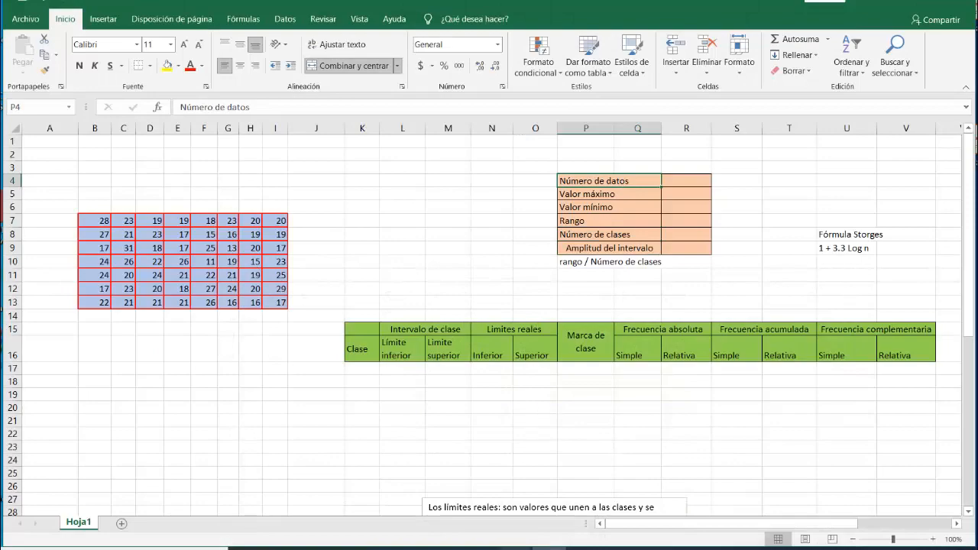
pyautogui.moveTo(515, 547)
pyautogui.click(430, 541)
pyautogui.scroll(8, 266, 225)
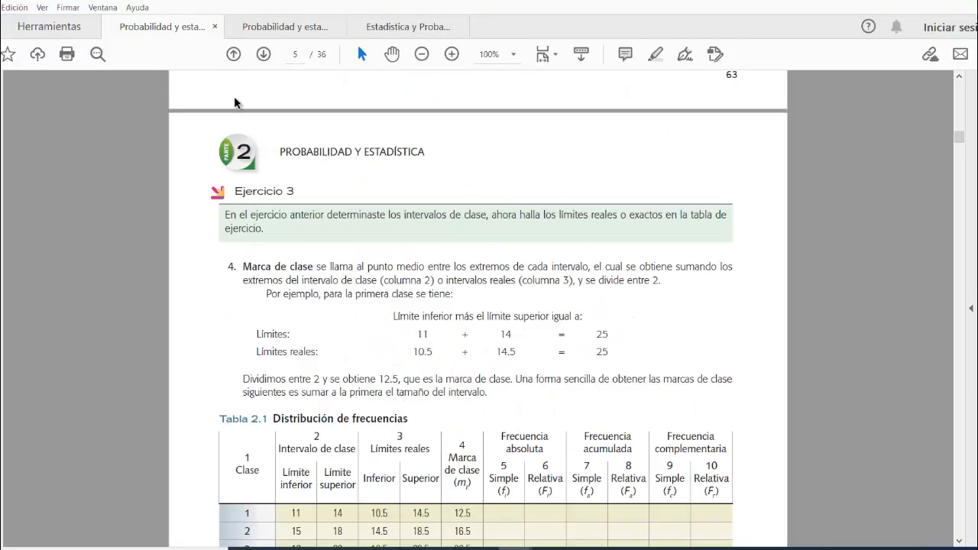
pyautogui.click(234, 55)
pyautogui.click(233, 55)
pyautogui.click(234, 55)
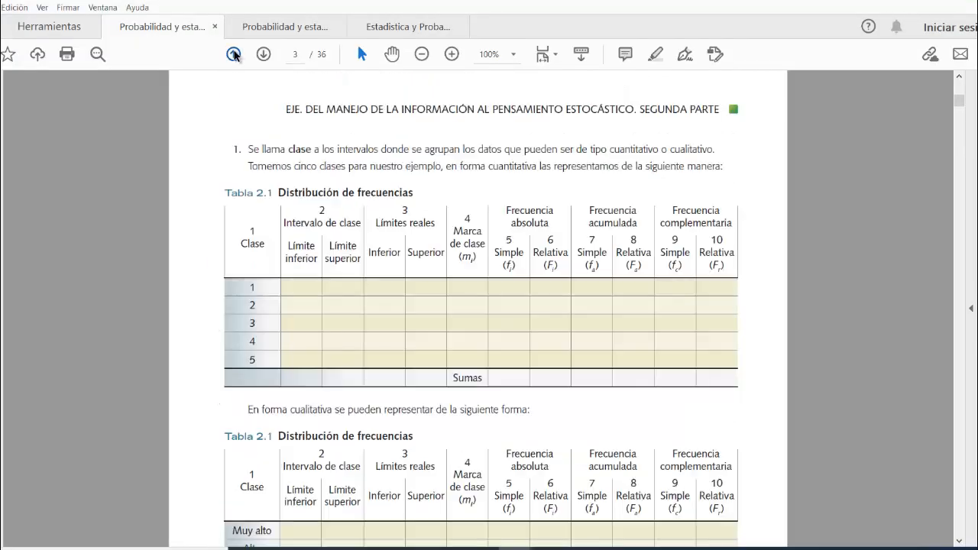
pyautogui.click(234, 55)
pyautogui.scroll(-5, 620, 255)
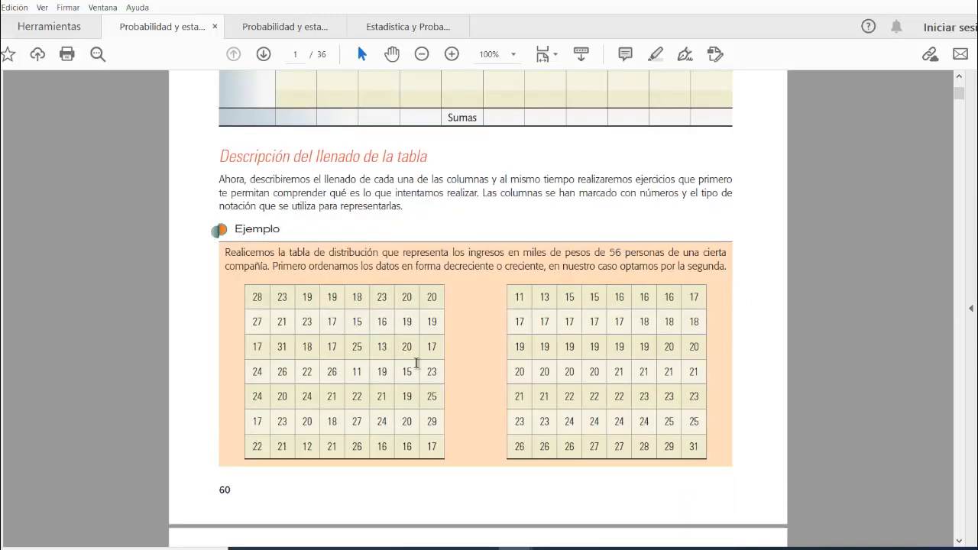
pyautogui.moveTo(608, 253); pyautogui.dragTo(665, 256)
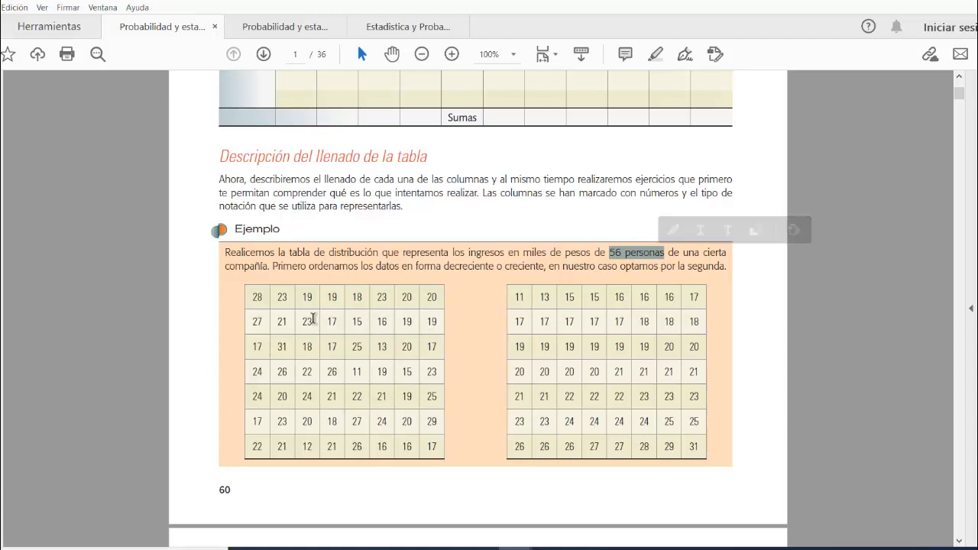
# Return to Excel and, from the Número de datos value cell R4, examine the Insert Function categories without inserting anything.
pyautogui.click(546, 548)
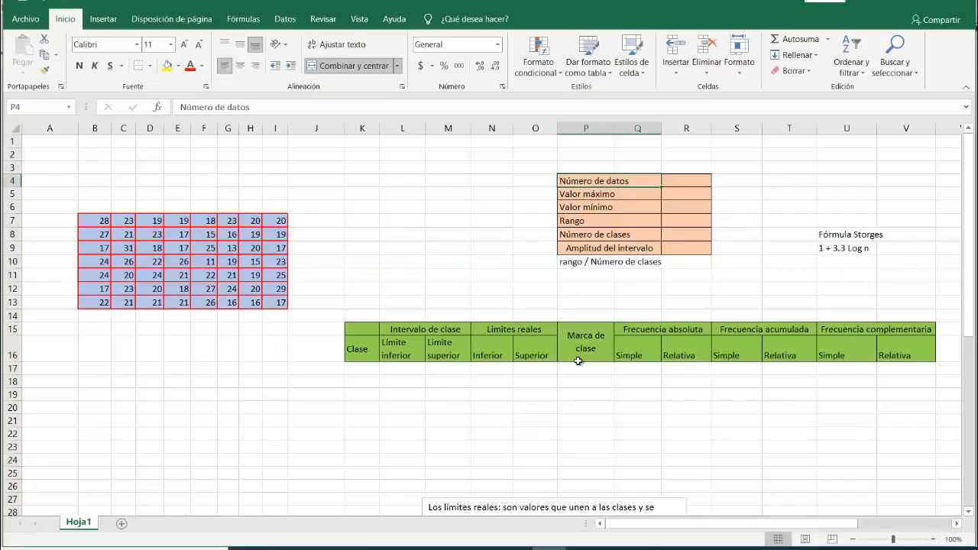
pyautogui.click(671, 183)
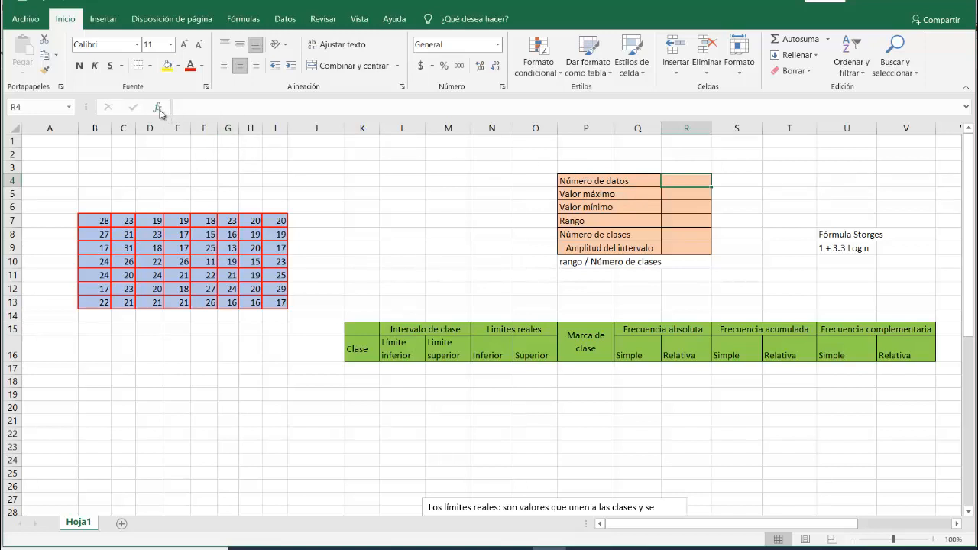
pyautogui.press('ctrl')
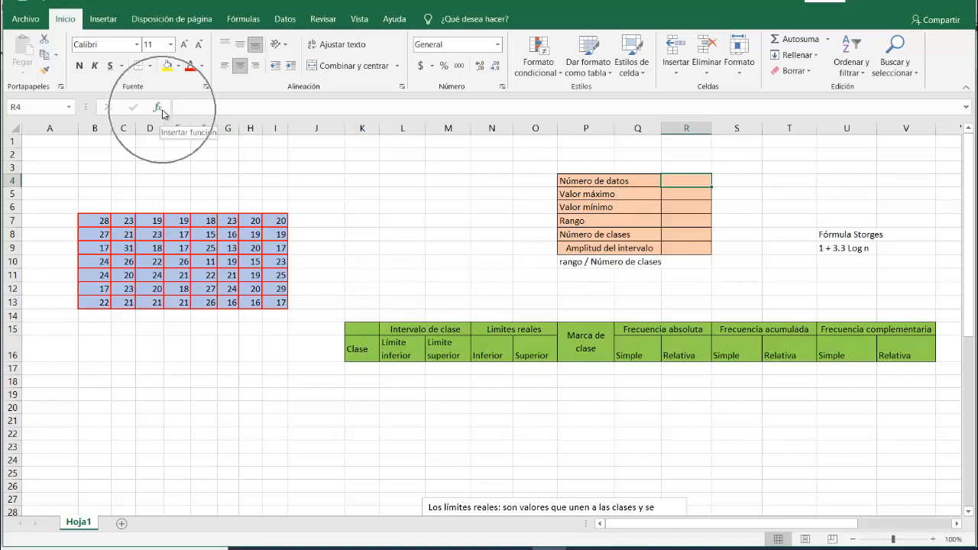
pyautogui.click(161, 115)
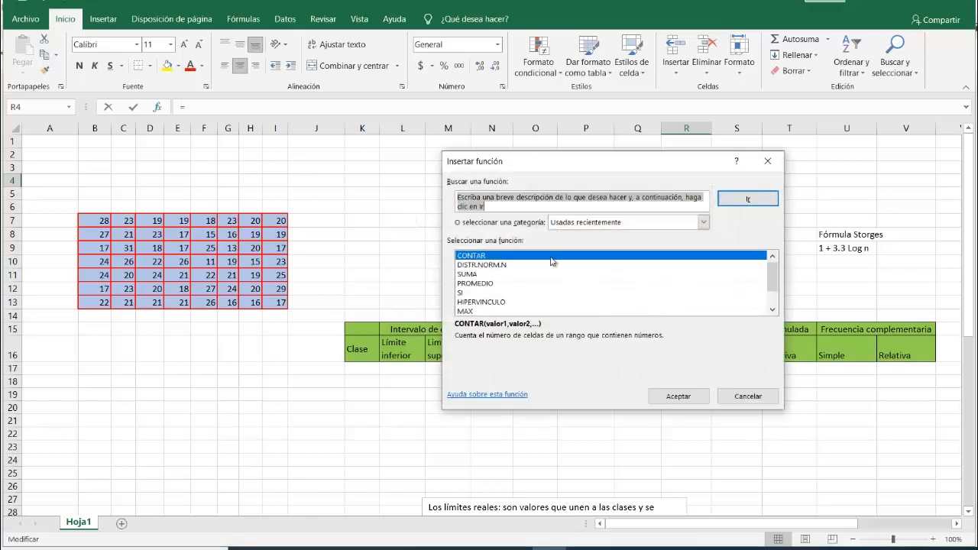
pyautogui.click(703, 221)
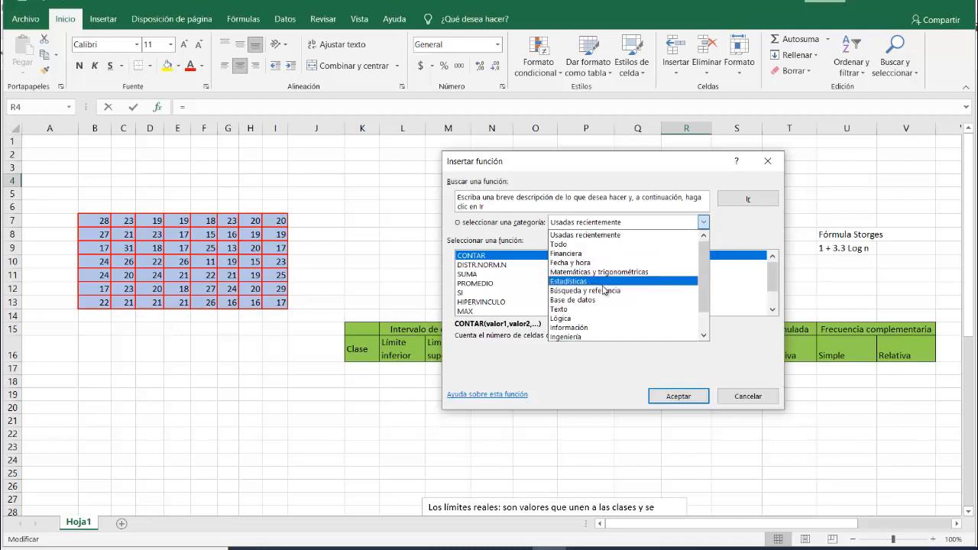
pyautogui.scroll(-1, 600, 305)
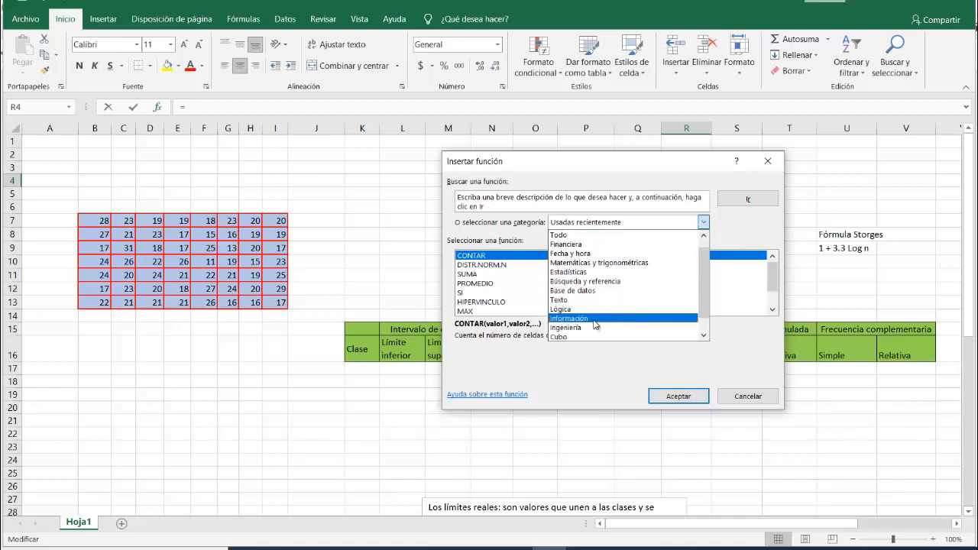
pyautogui.click(767, 160)
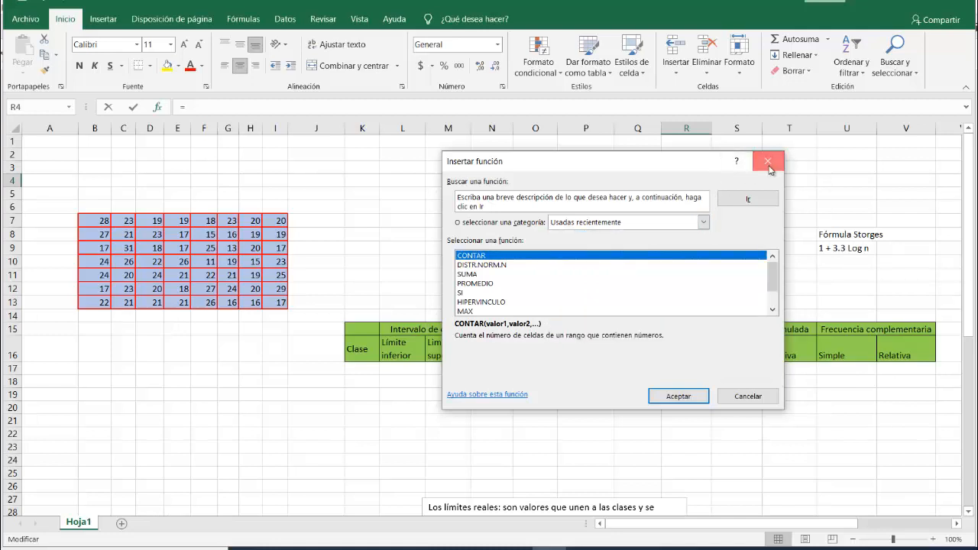
pyautogui.click(767, 161)
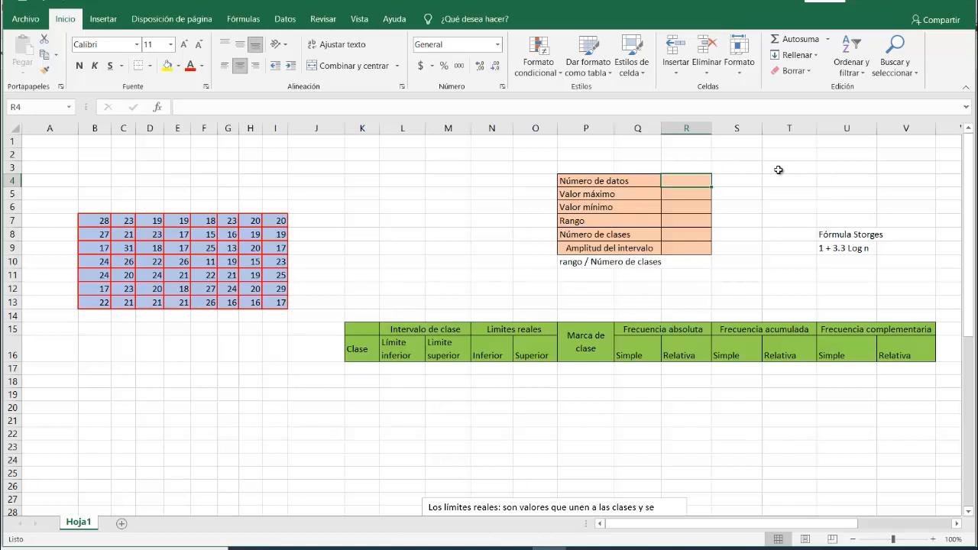
# Count the income values in cell R4 with the formula =CONTAR(B7:I13).
pyautogui.write('=')
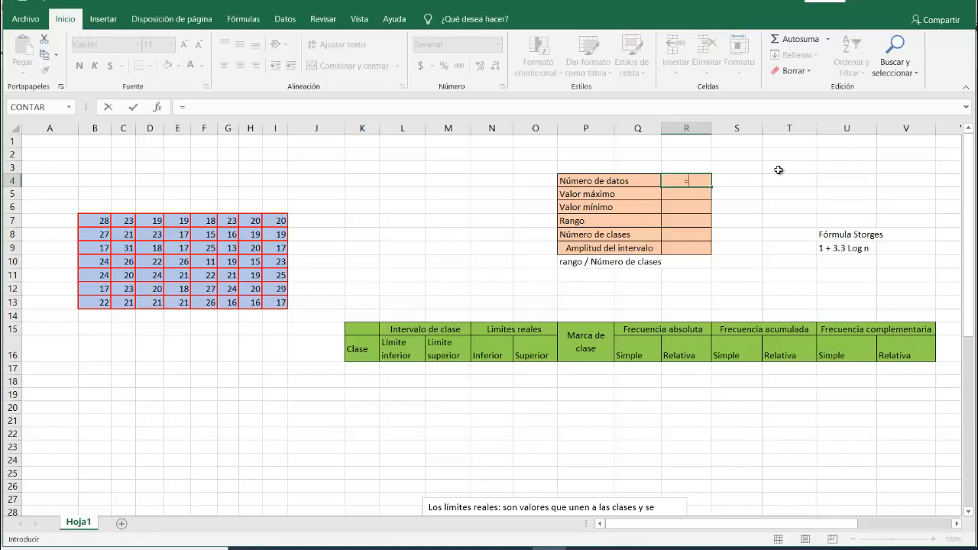
pyautogui.write('Cont')
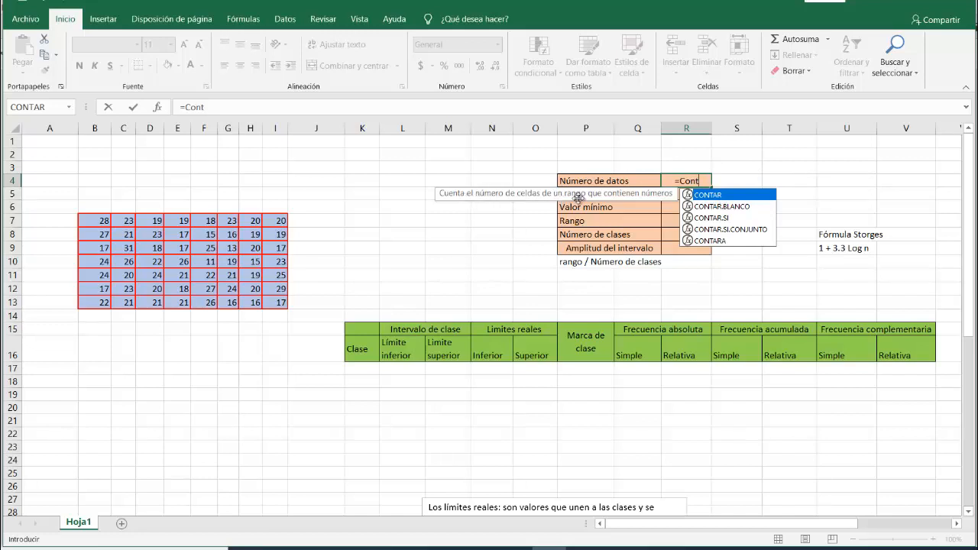
pyautogui.click(720, 219)
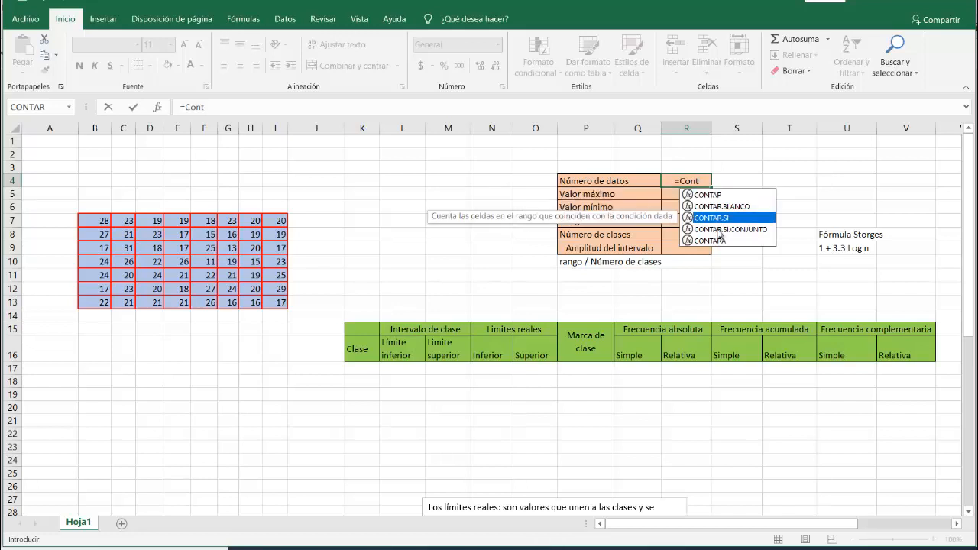
pyautogui.click(718, 230)
pyautogui.click(710, 196)
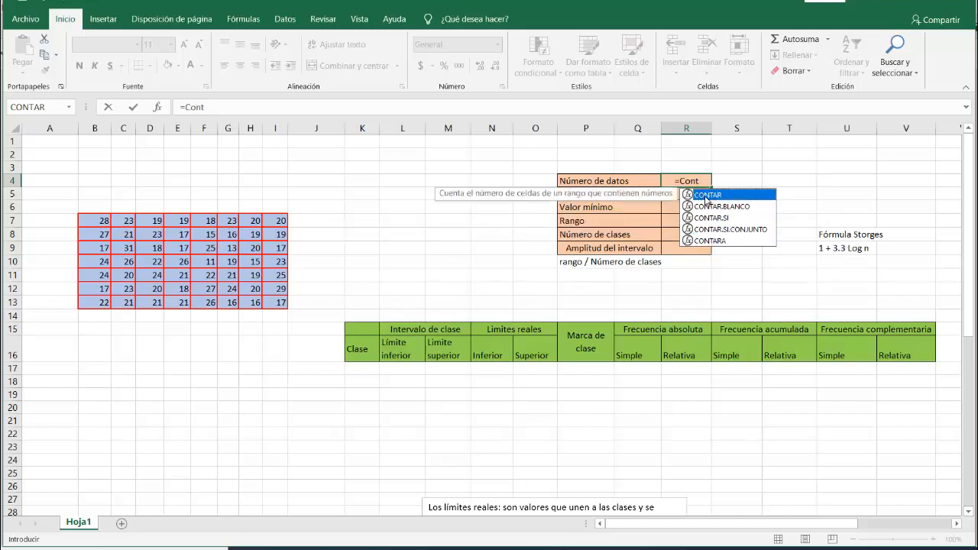
pyautogui.doubleClick(707, 196)
pyautogui.moveTo(98, 220); pyautogui.dragTo(289, 304)
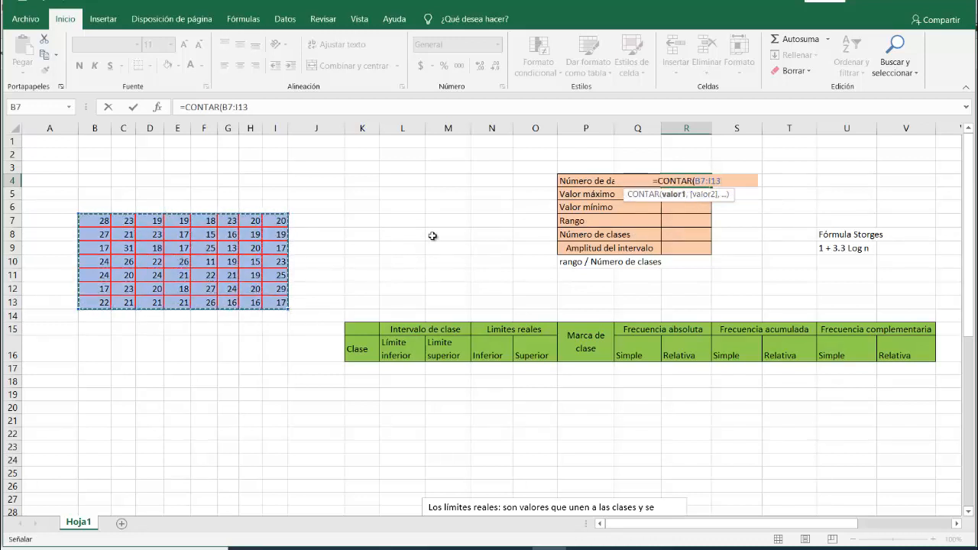
pyautogui.press('Return')
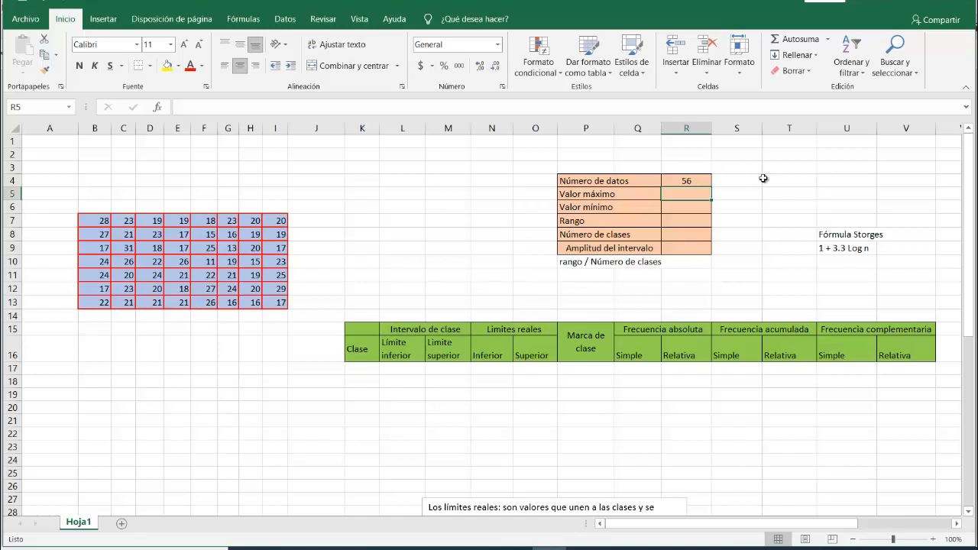
# Scan the income values in B7:I13 by eye for the largest one.
pyautogui.moveTo(81, 213); pyautogui.dragTo(293, 308)
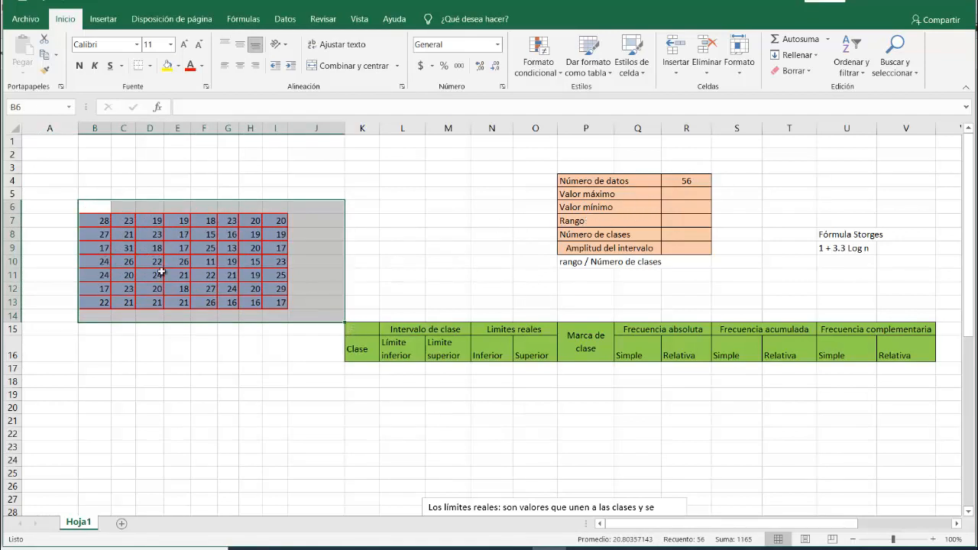
pyautogui.click(227, 251)
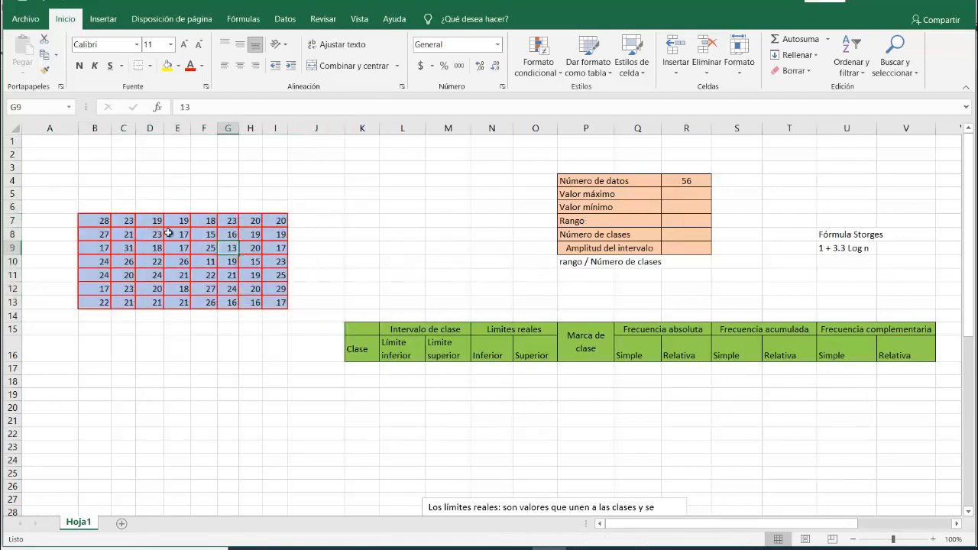
pyautogui.click(102, 222)
pyautogui.click(99, 236)
pyautogui.click(99, 259)
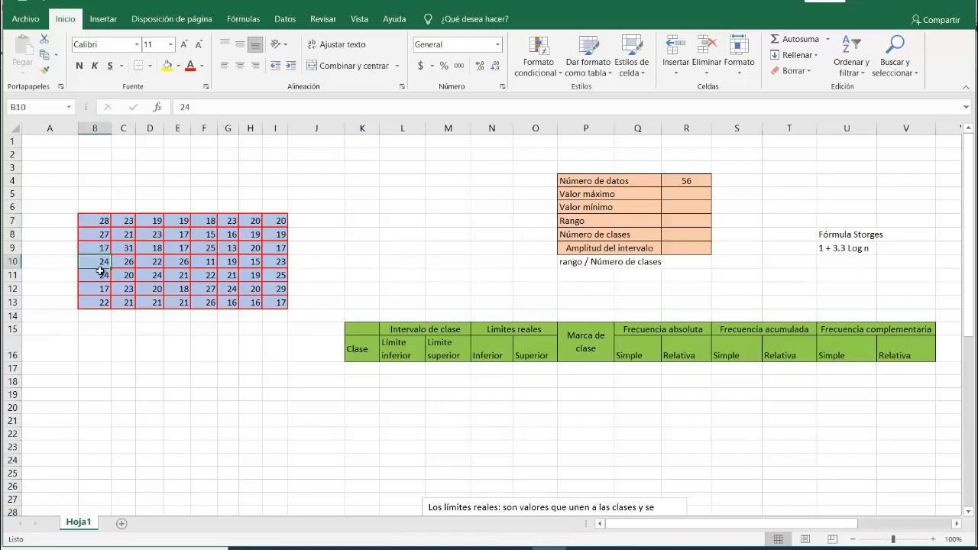
pyautogui.click(130, 264)
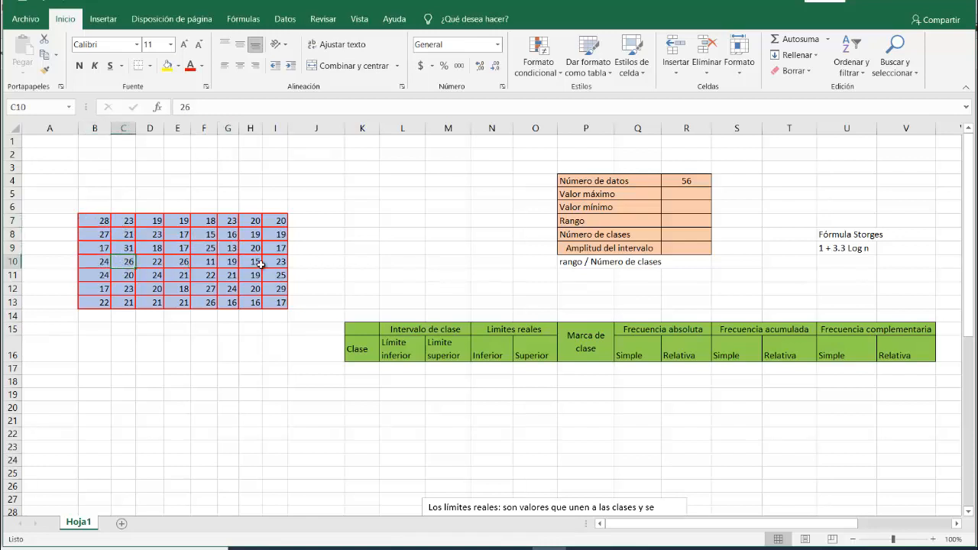
# Calculate the Valor máximo in cell R5 with the MAX function over the income values B7:I13.
pyautogui.click(678, 195)
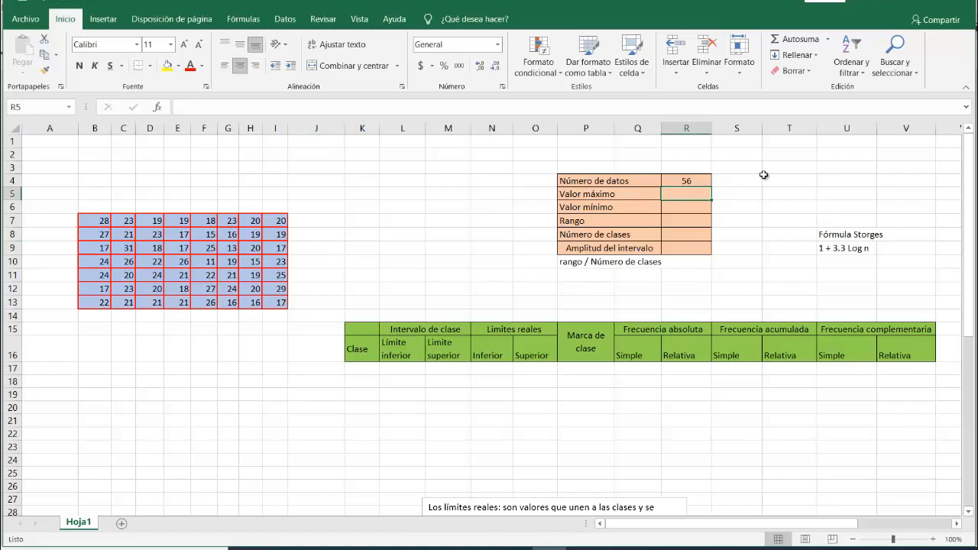
pyautogui.write('=')
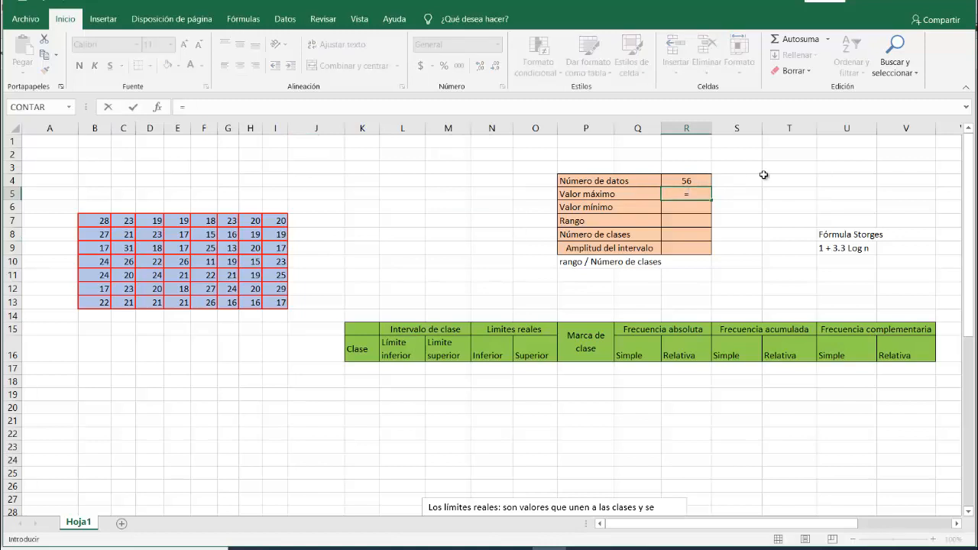
pyautogui.write('max')
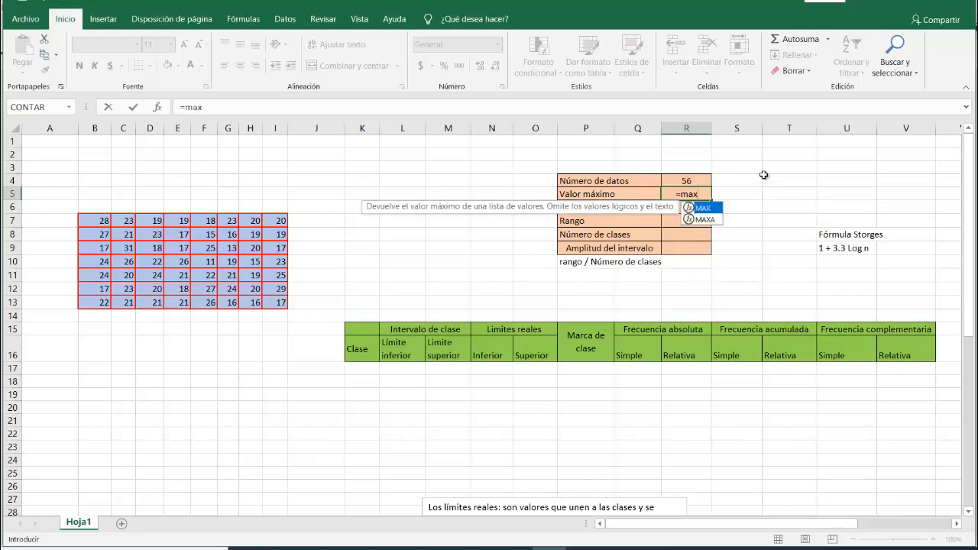
pyautogui.doubleClick(709, 211)
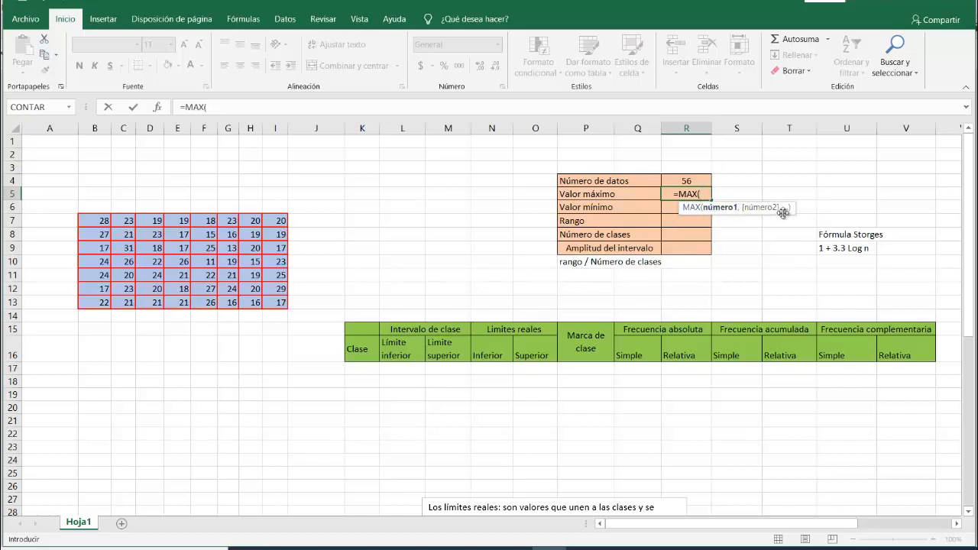
pyautogui.moveTo(94, 220); pyautogui.dragTo(282, 302)
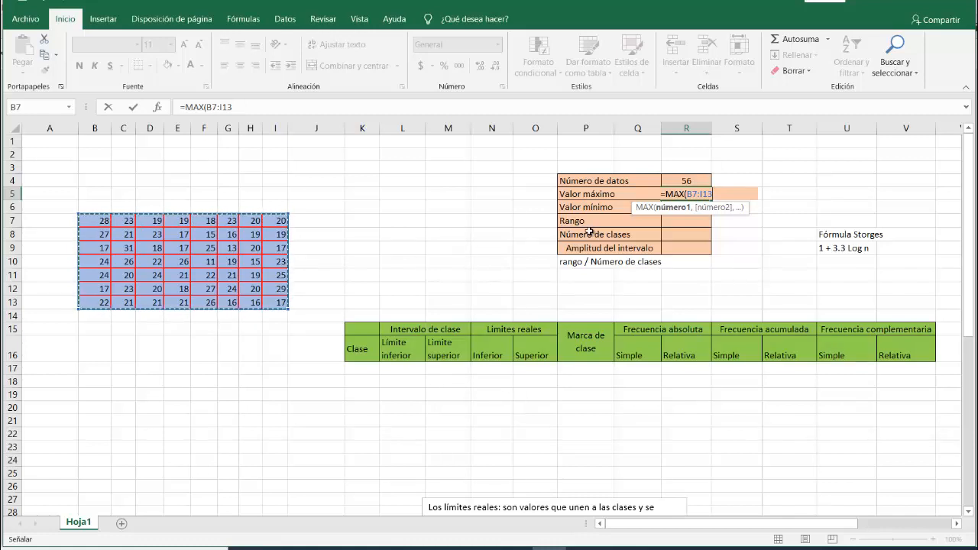
pyautogui.press('Return')
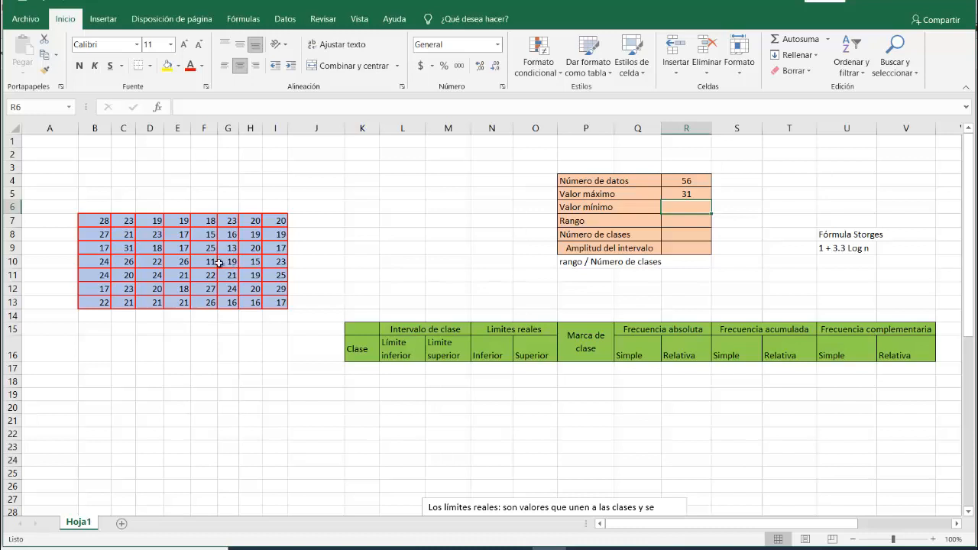
# Try a fill colour on the cell holding the maximum income value, C9, and undo it.
pyautogui.click(129, 248)
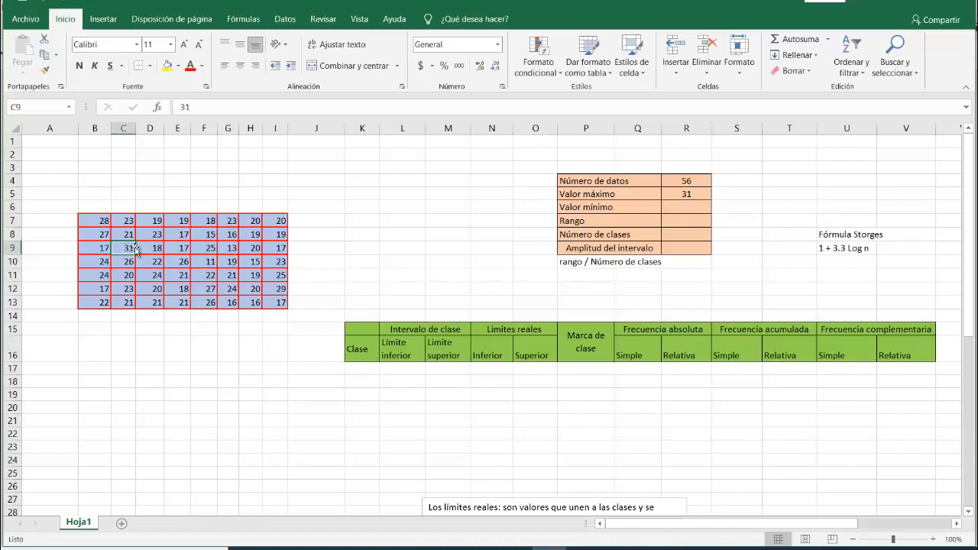
pyautogui.click(167, 66)
pyautogui.hotkey('ctrl', 'z')
# Calculate the Valor mínimo in cell R6 with the MIN function over the income values B7:I13.
pyautogui.click(671, 208)
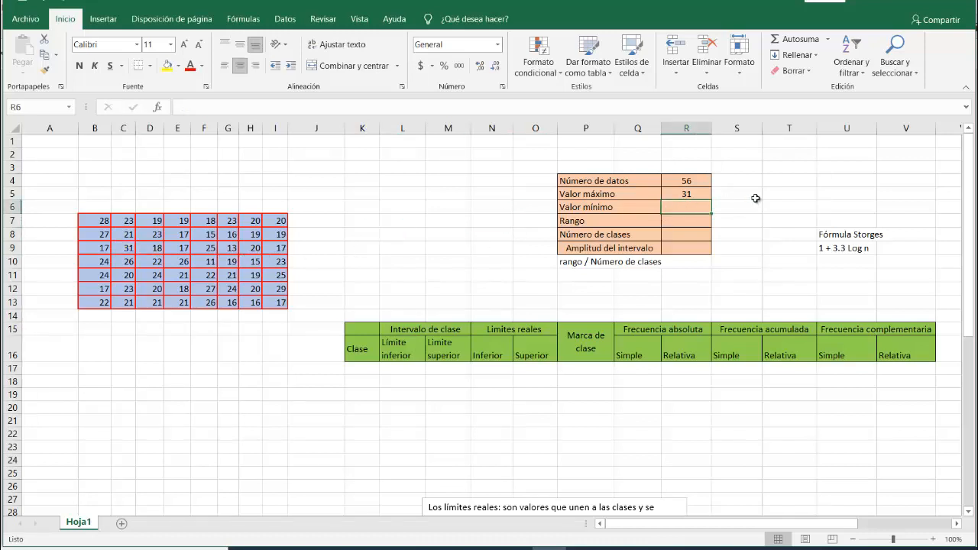
pyautogui.write('=min')
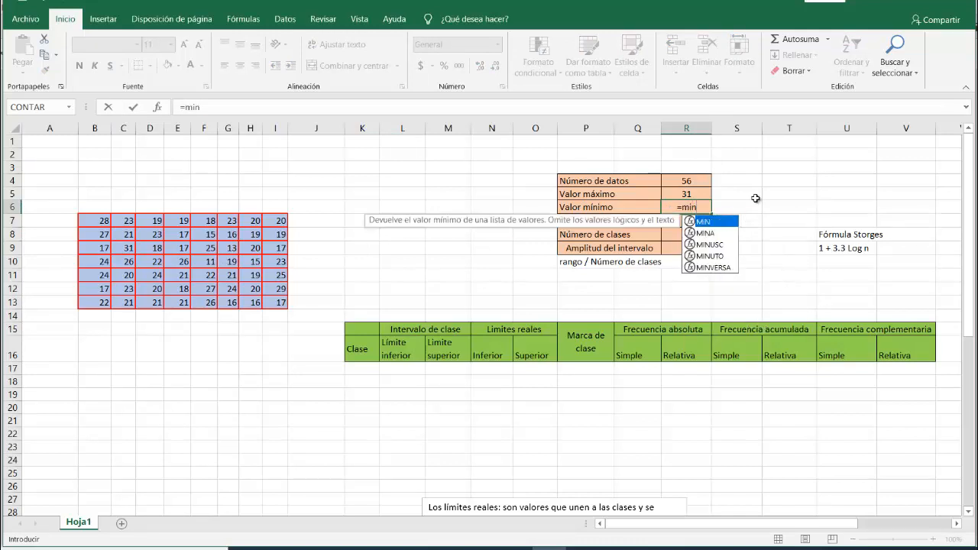
pyautogui.click(709, 234)
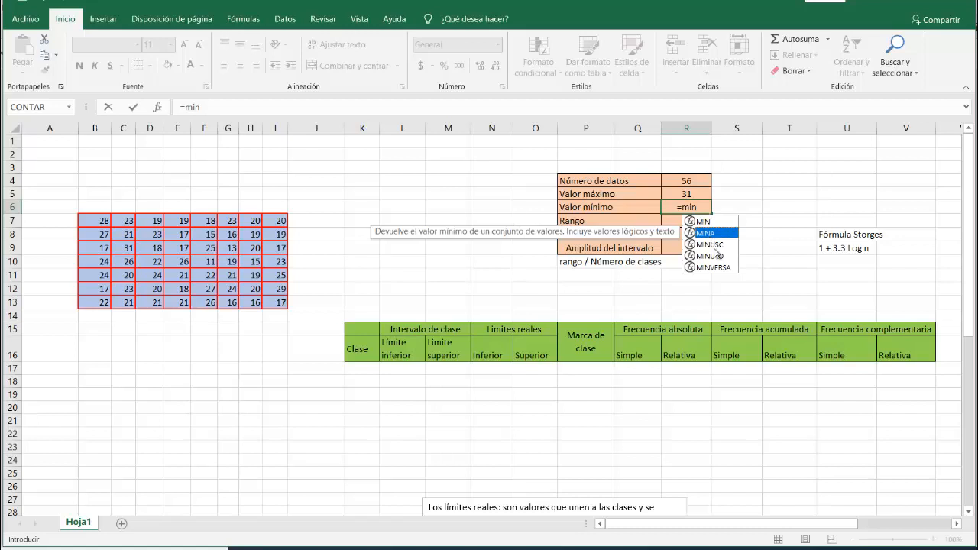
pyautogui.click(713, 246)
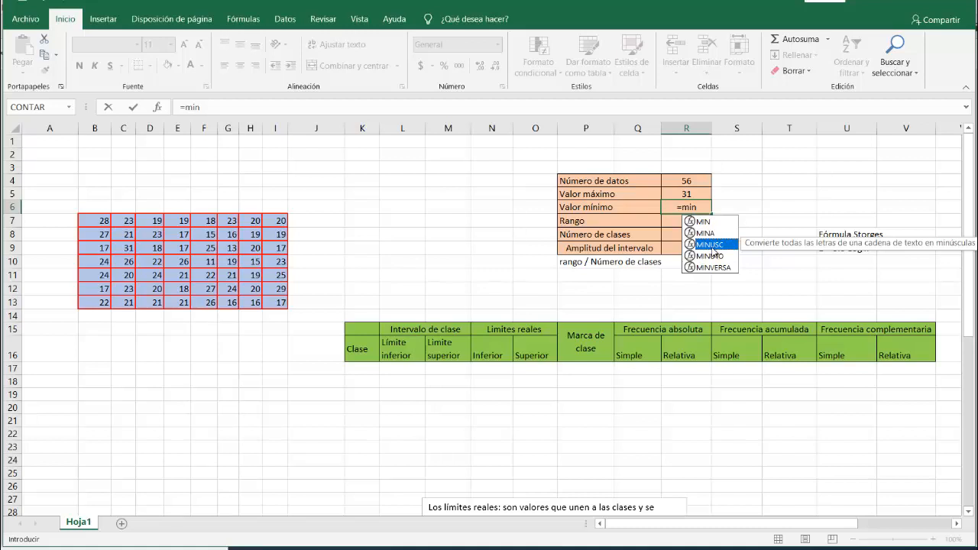
pyautogui.click(704, 223)
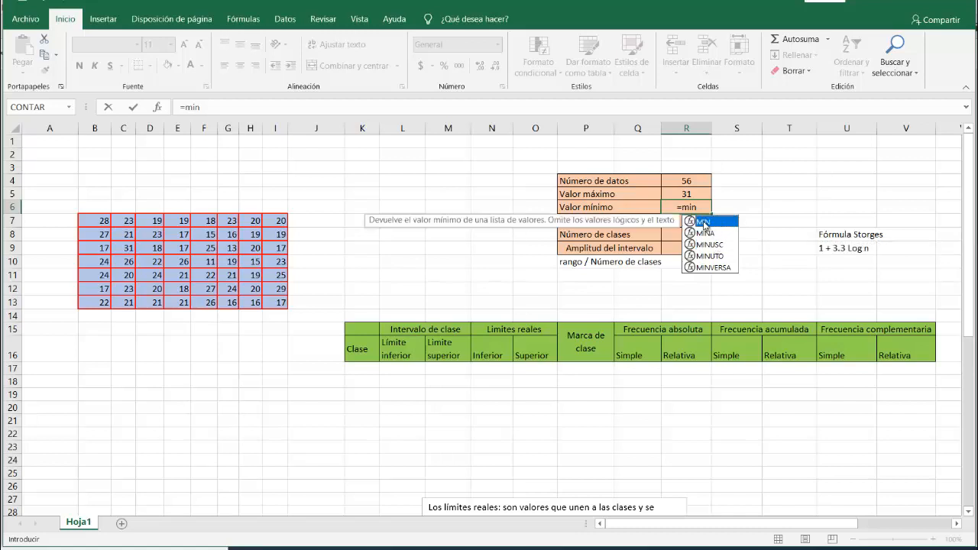
pyautogui.doubleClick(704, 223)
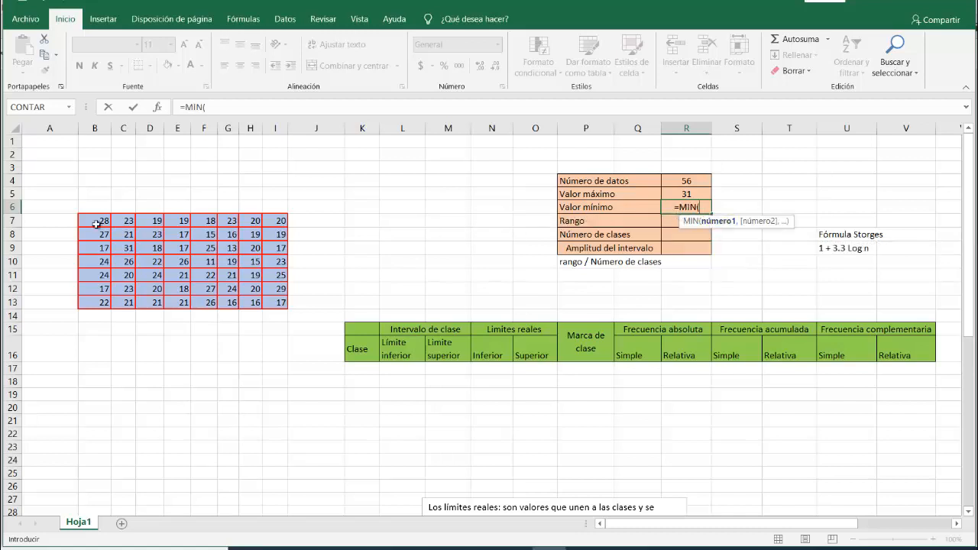
pyautogui.moveTo(95, 223); pyautogui.dragTo(276, 304)
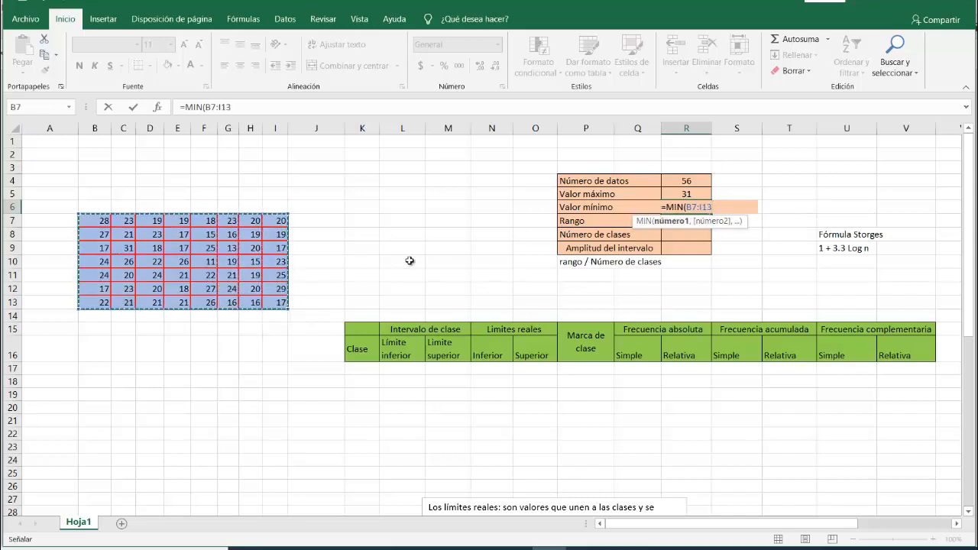
pyautogui.press('Return')
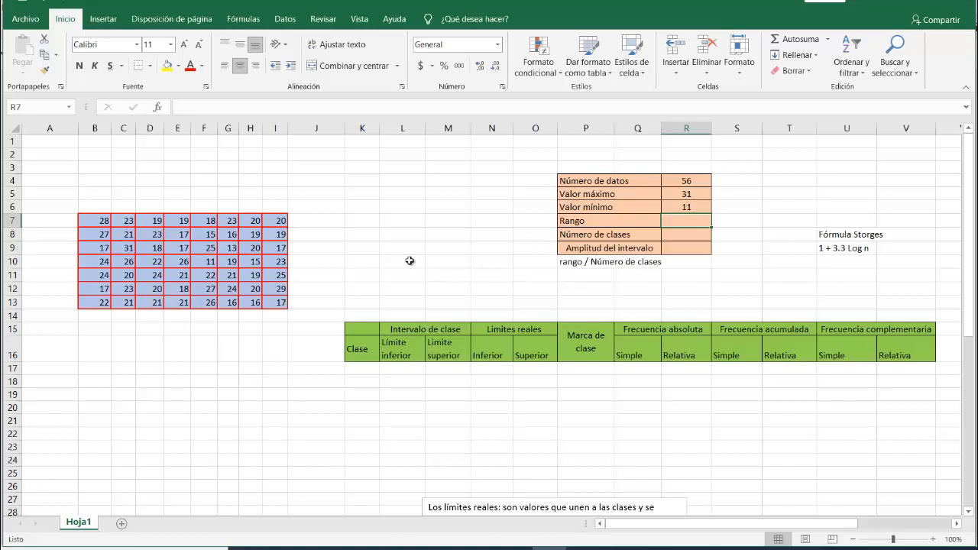
# Calculate the Rango in cell R7 as maximum minus minimum with the formula =R5-R6.
pyautogui.click(580, 222)
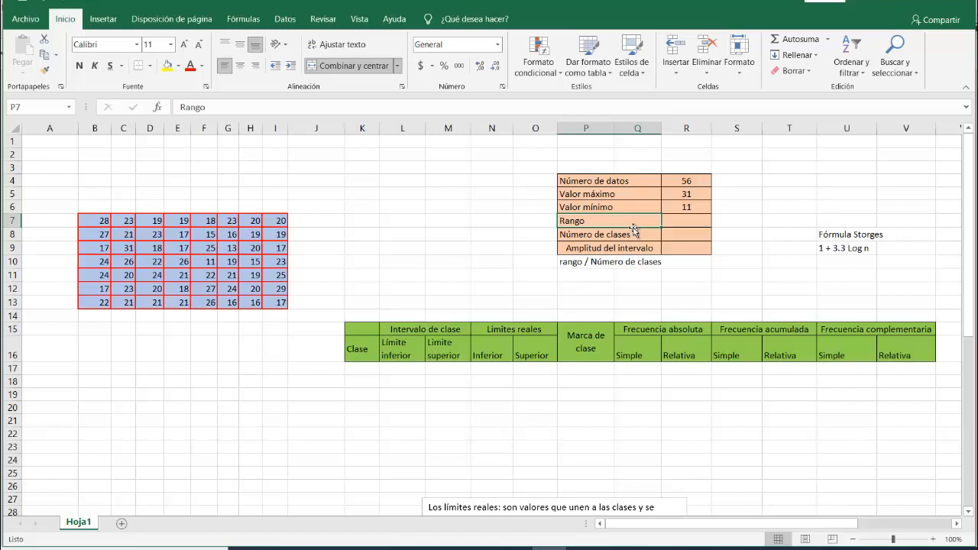
pyautogui.click(696, 206)
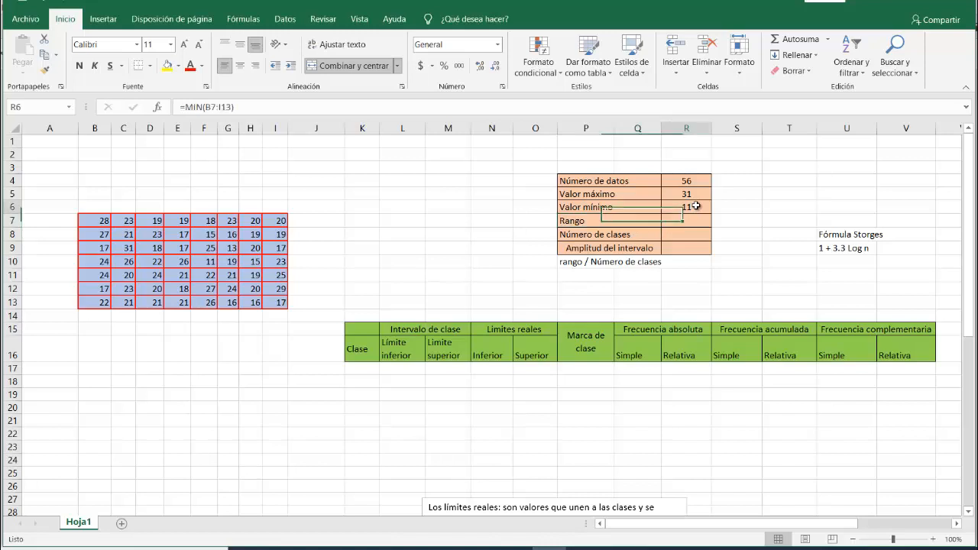
pyautogui.click(695, 194)
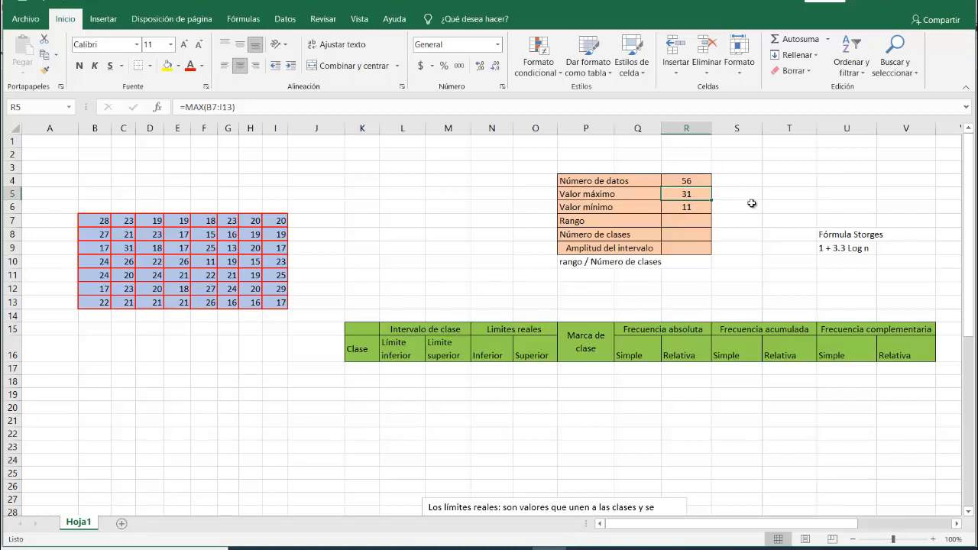
pyautogui.press('Down')
pyautogui.press('Down')
pyautogui.write('=')
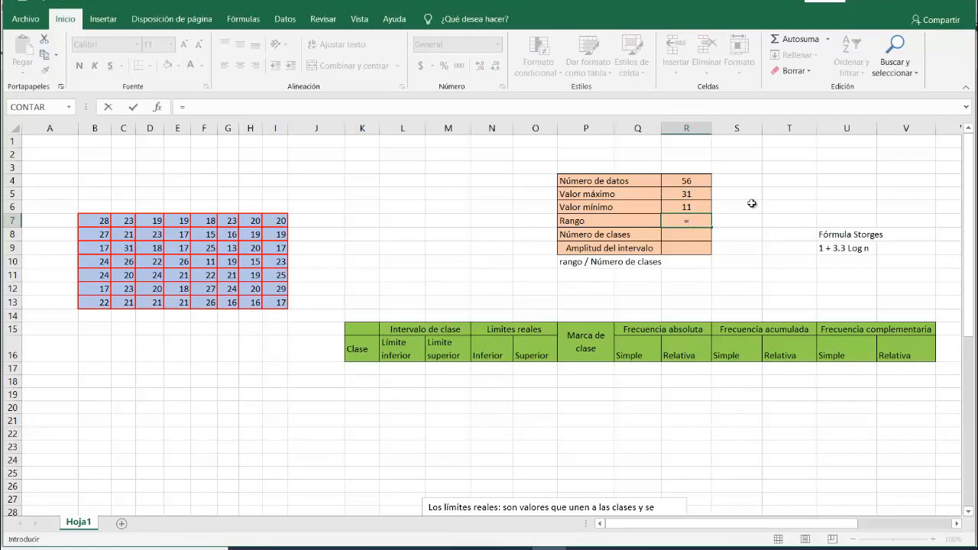
pyautogui.click(682, 195)
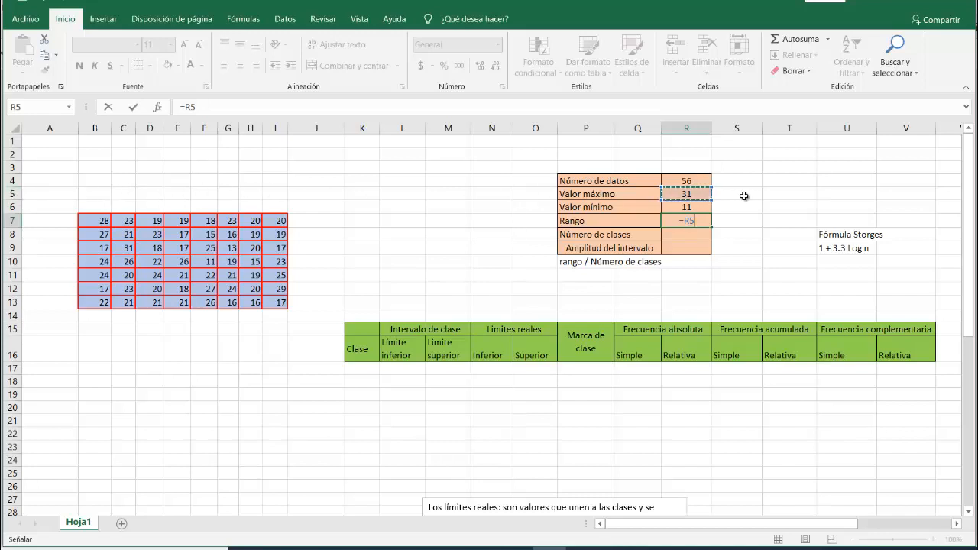
pyautogui.write('-')
pyautogui.click(672, 207)
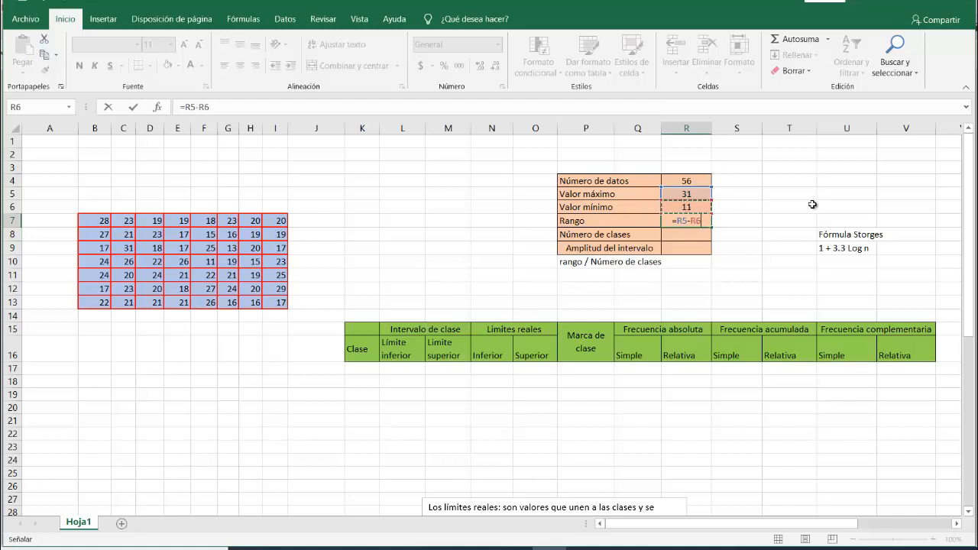
pyautogui.press('Return')
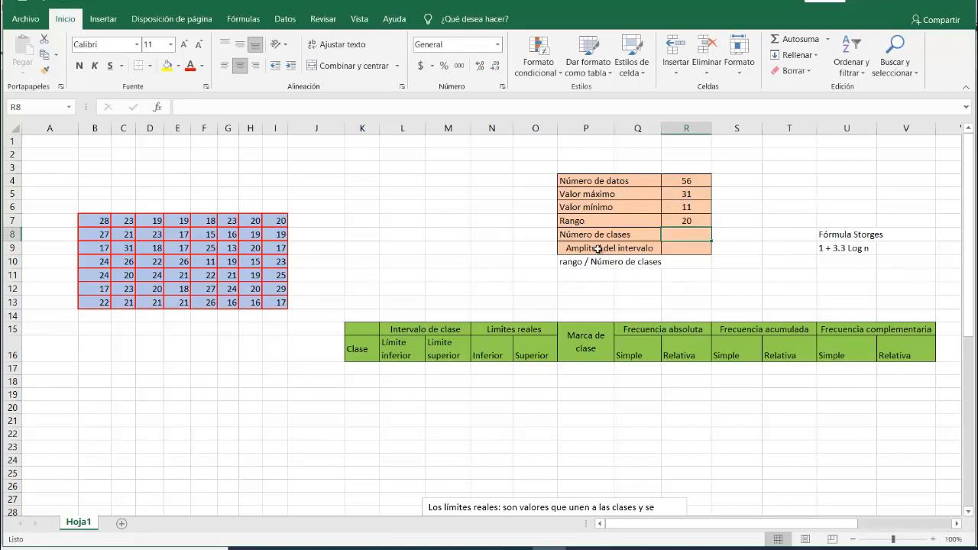
# Point out the Fórmula Storges note and label the Número de datos value with "n" in cell S4.
pyautogui.moveTo(809, 221); pyautogui.dragTo(888, 255)
pyautogui.click(837, 236)
pyautogui.moveTo(813, 218); pyautogui.dragTo(870, 251)
pyautogui.click(841, 270)
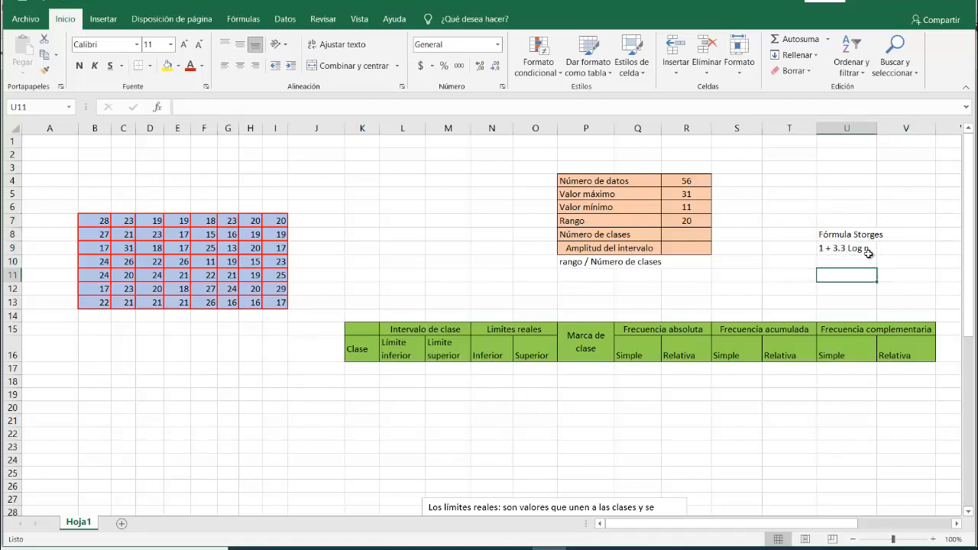
pyautogui.click(736, 180)
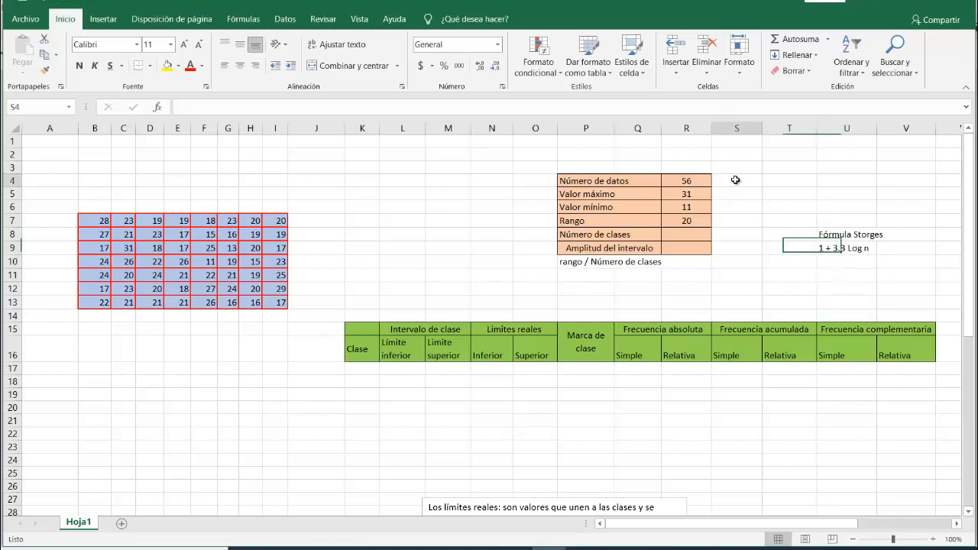
pyautogui.write('n')
pyautogui.press('Return')
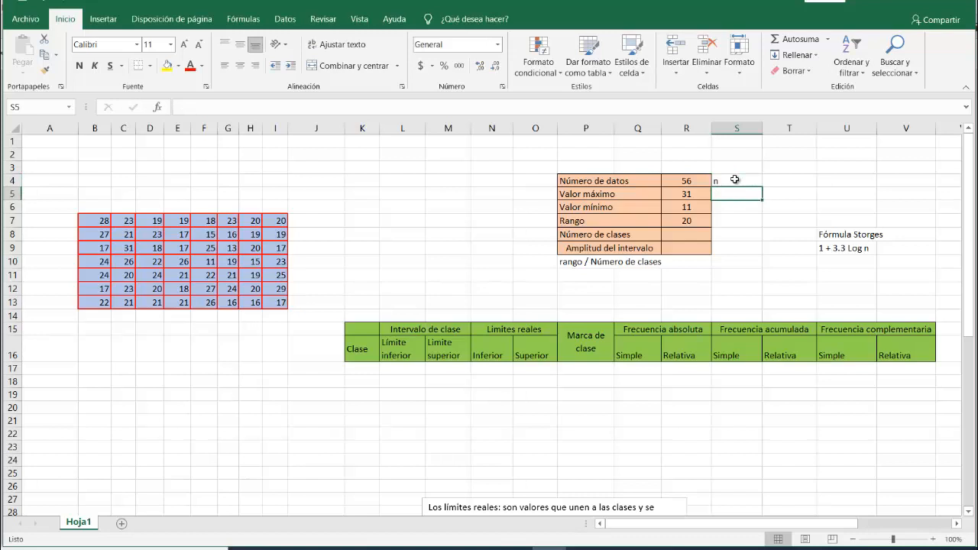
# From the Número de clases value cell R8, switch to the PDF and mark "Tomemos cinco clases para nuestro ejemplo" on page 2.
pyautogui.click(691, 236)
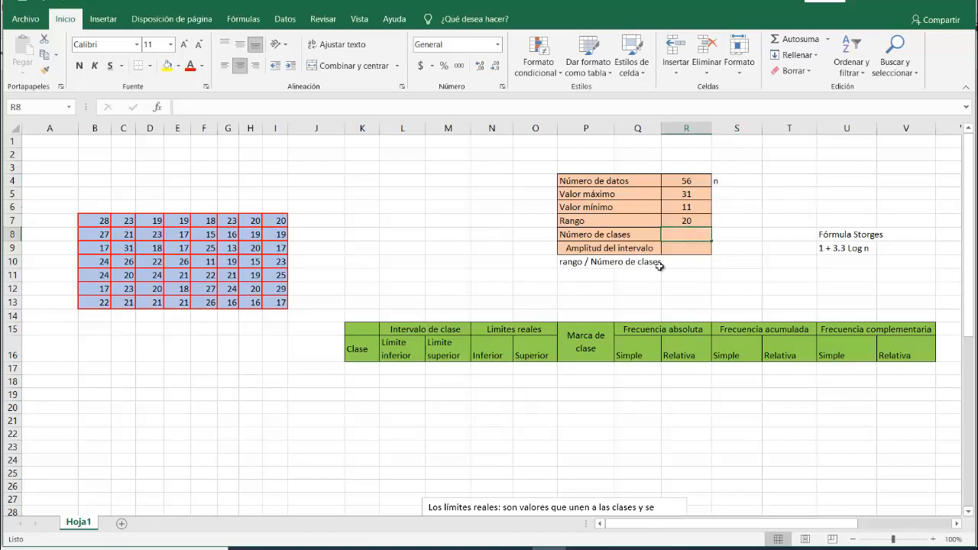
pyautogui.click(393, 506)
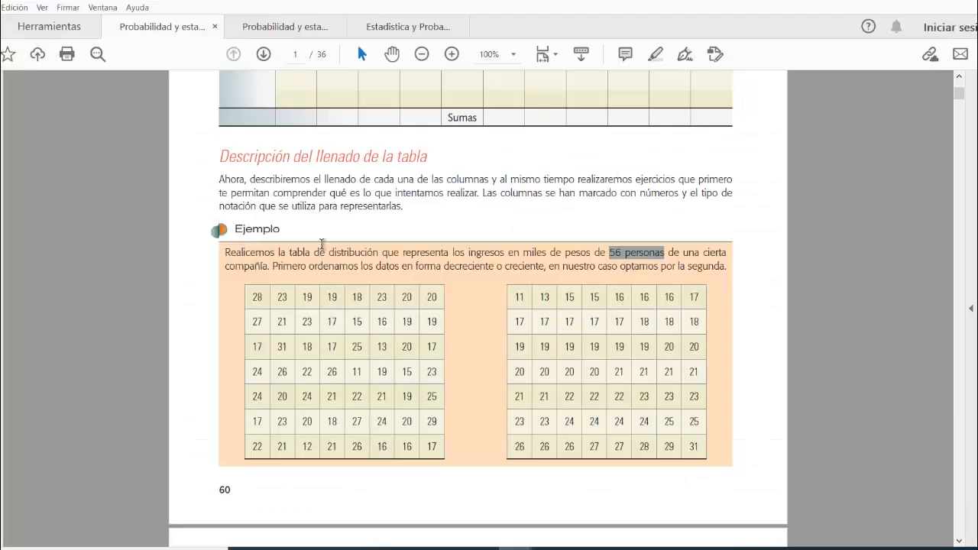
pyautogui.scroll(-1, 322, 239)
pyautogui.scroll(-1, 323, 239)
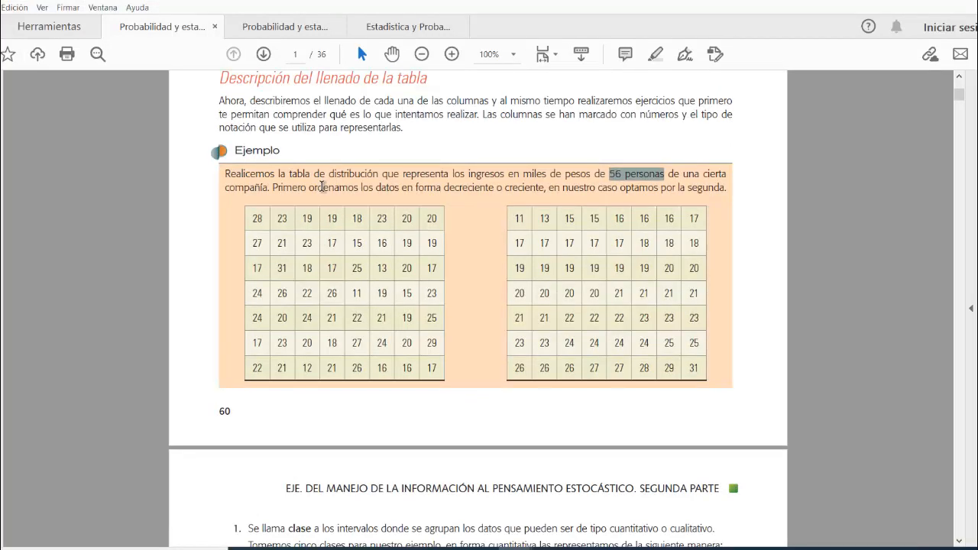
pyautogui.scroll(-7, 322, 187)
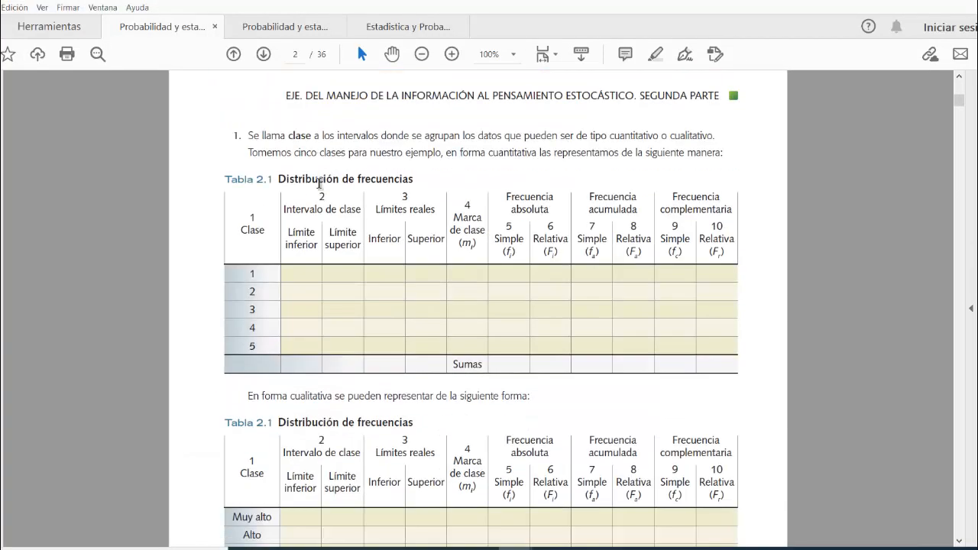
pyautogui.scroll(-3, 319, 183)
pyautogui.scroll(2, 319, 184)
pyautogui.scroll(2, 319, 183)
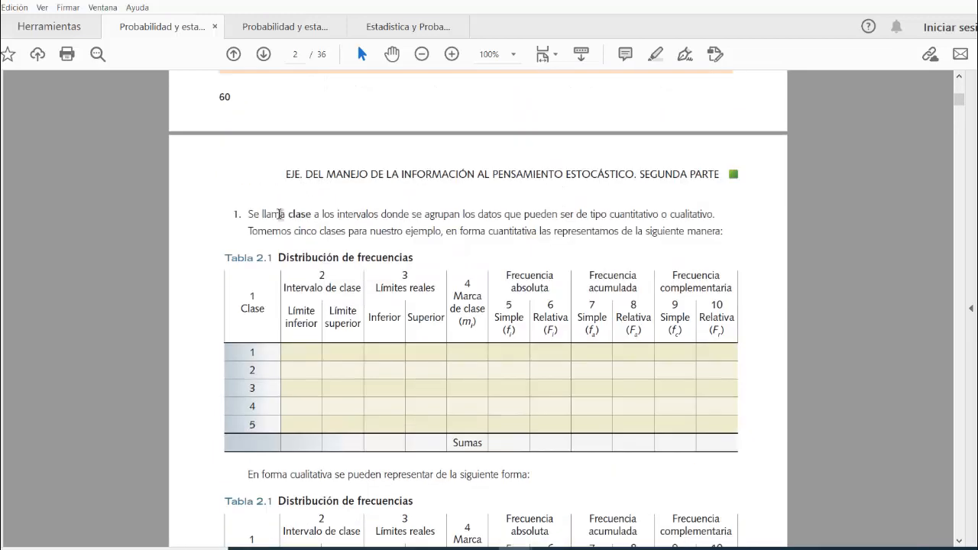
pyautogui.moveTo(247, 231); pyautogui.dragTo(441, 236)
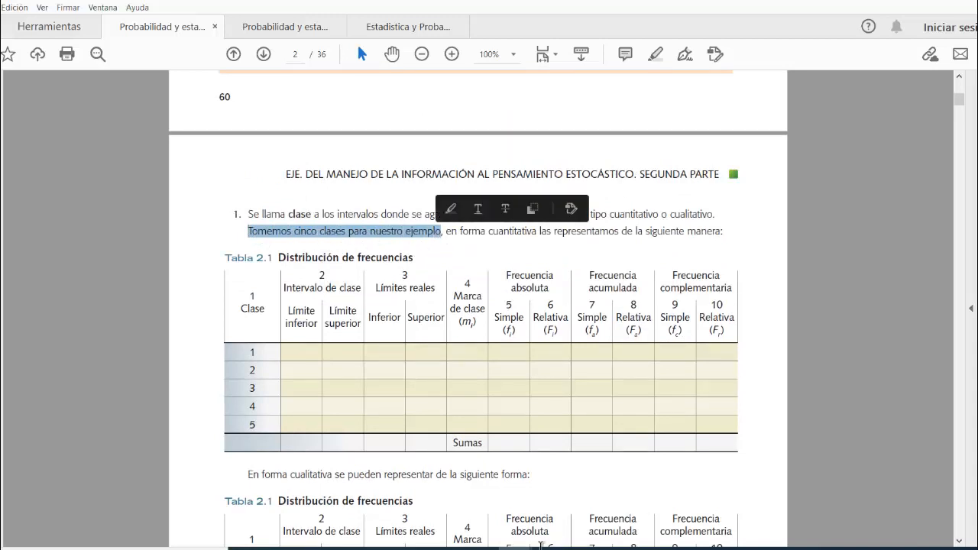
# Switch back to the Excel workbook and set the Número de clases in cell R8 to 5.
pyautogui.click(549, 548)
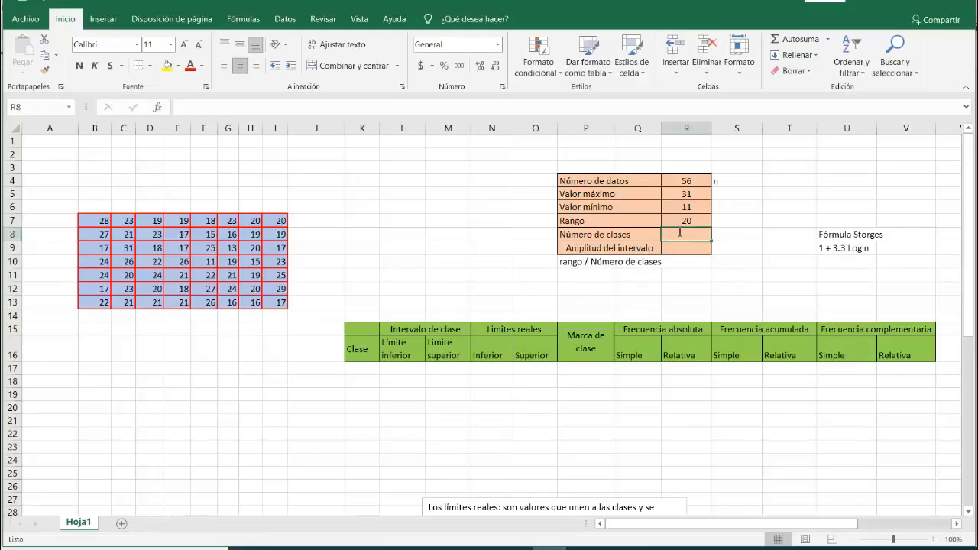
pyautogui.write('5')
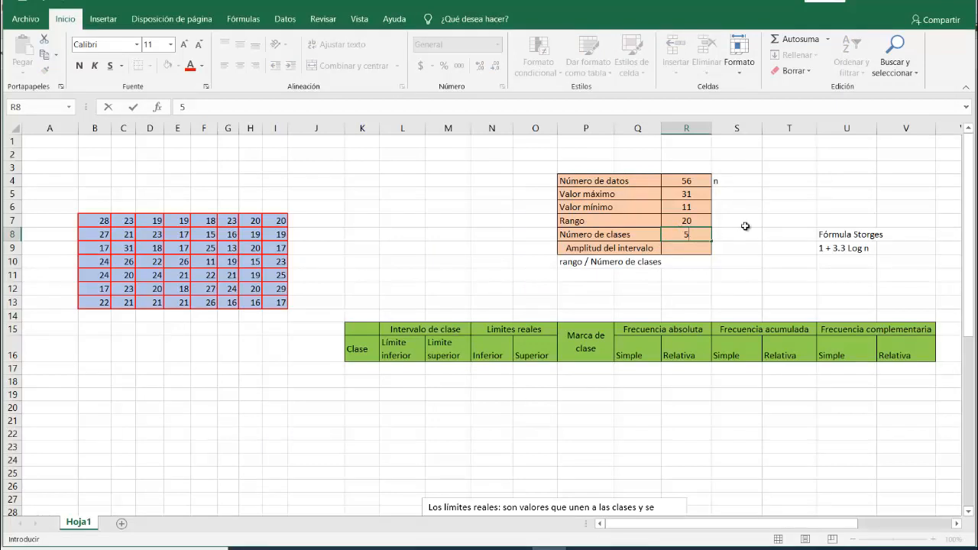
pyautogui.press('Return')
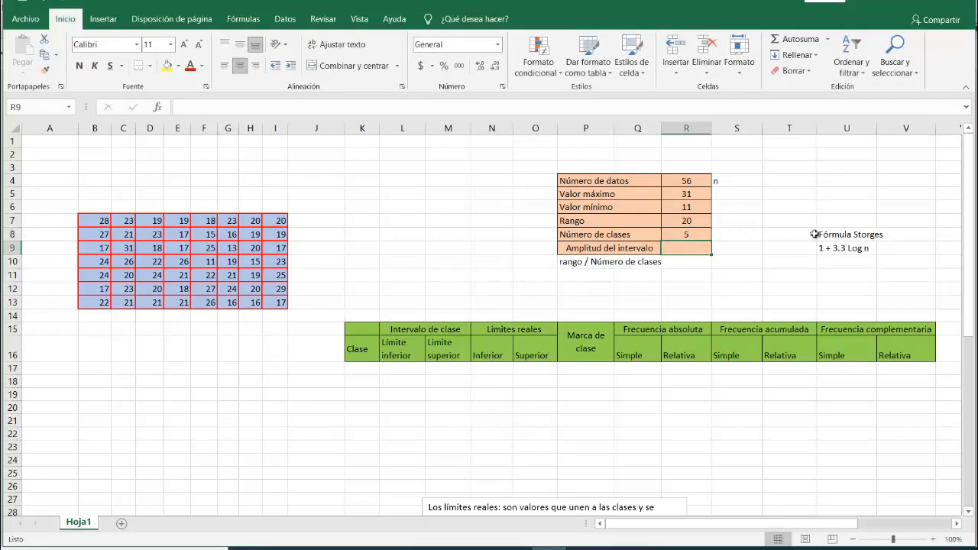
# Point out the Fórmula Storges note, 1 + 3.3 Log n, beside the summary table.
pyautogui.click(836, 238)
pyautogui.moveTo(837, 237); pyautogui.dragTo(882, 257)
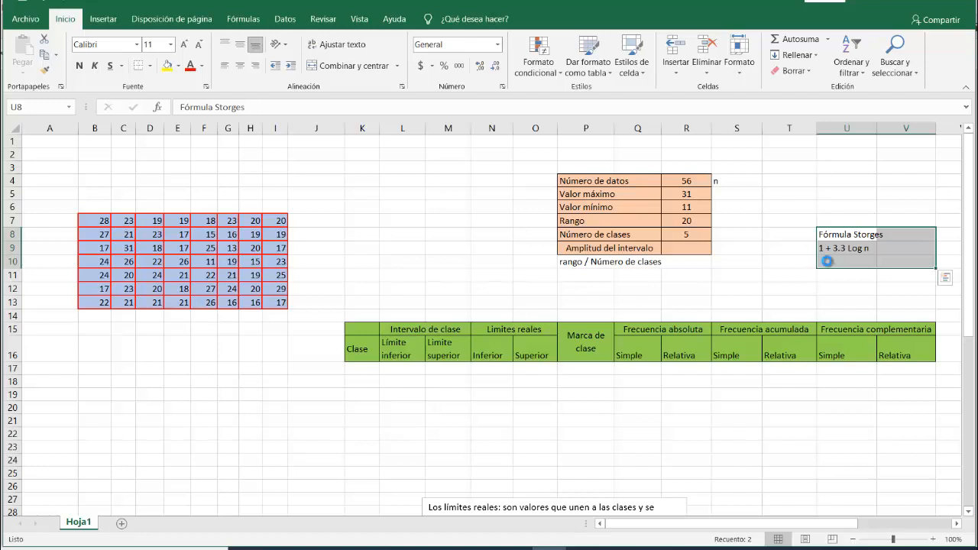
pyautogui.click(679, 312)
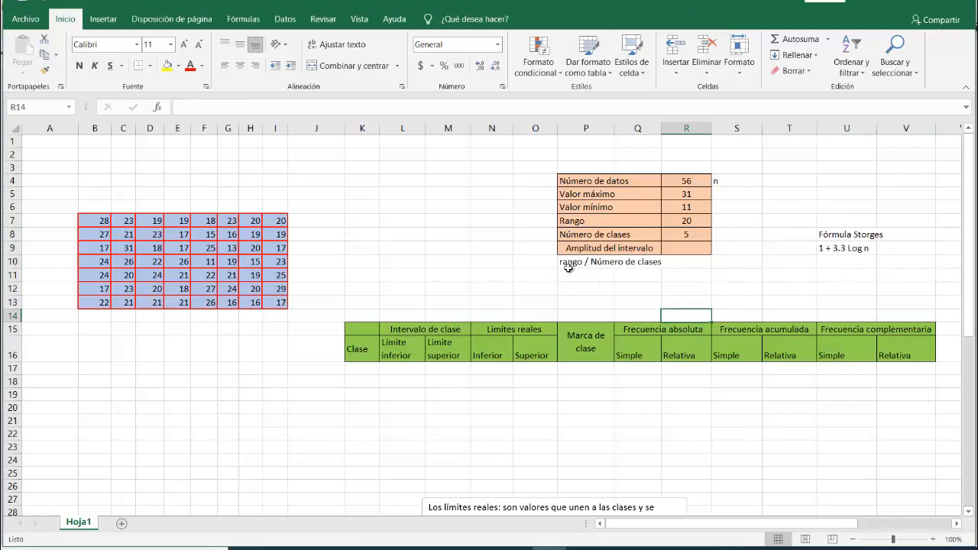
# Calculate the Amplitud del intervalo in cell R9 as range over number of classes with the formula =R7/5.
pyautogui.moveTo(566, 266); pyautogui.dragTo(634, 269)
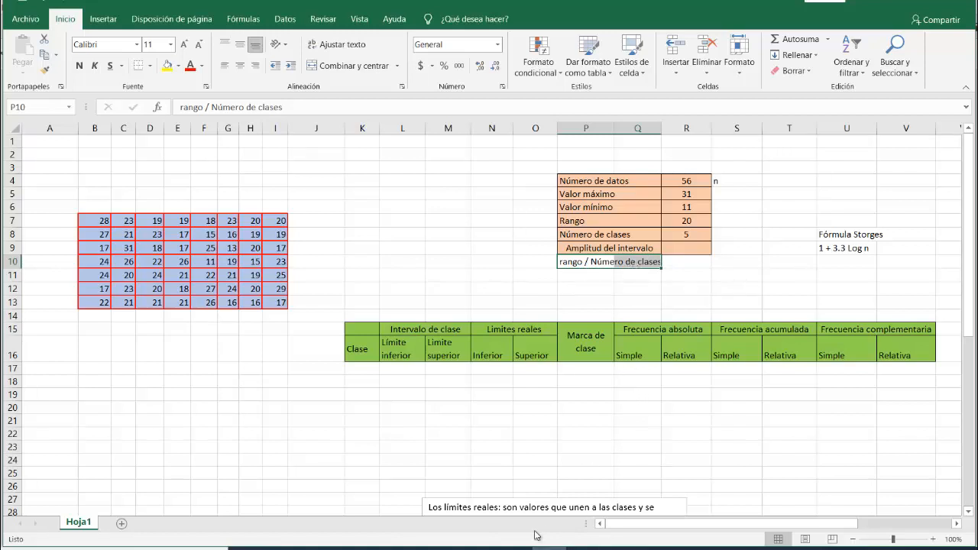
pyautogui.click(691, 251)
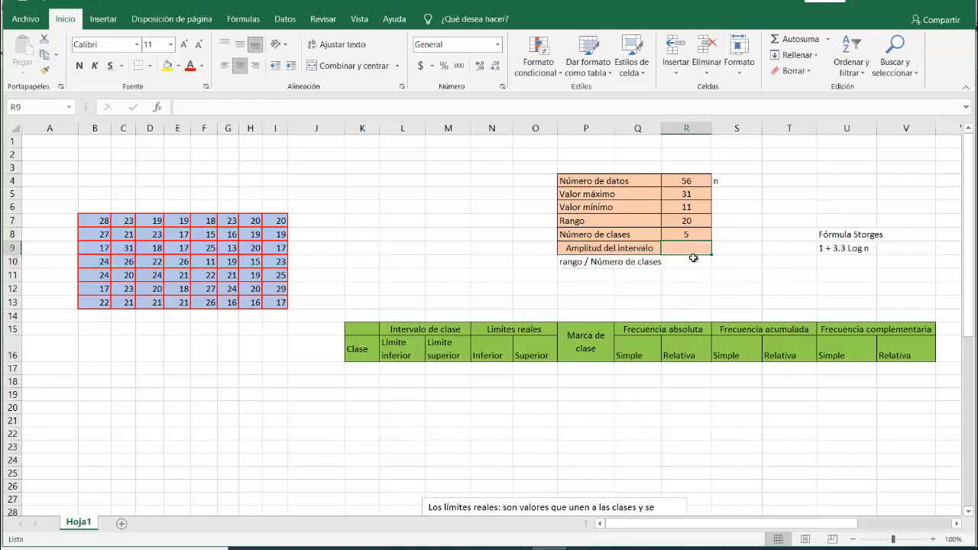
pyautogui.write('=')
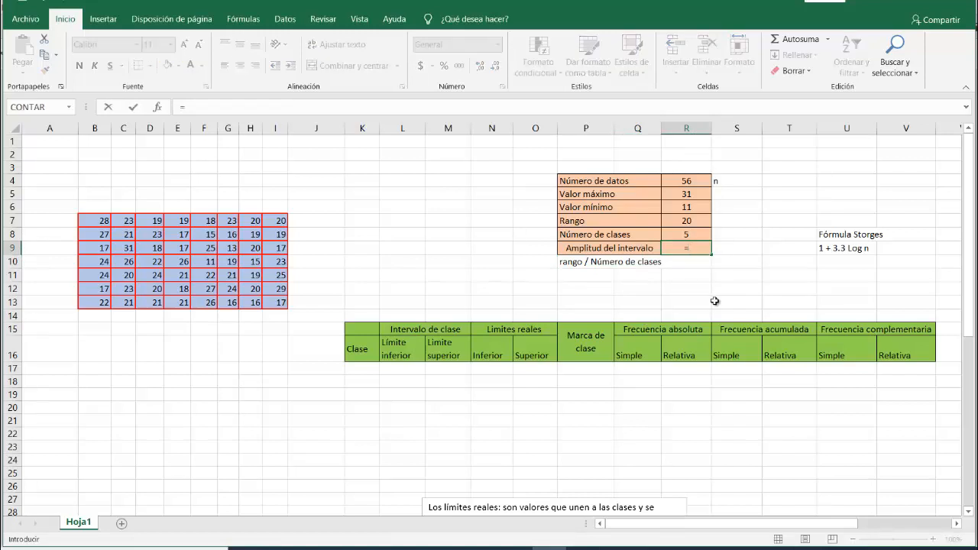
pyautogui.click(680, 221)
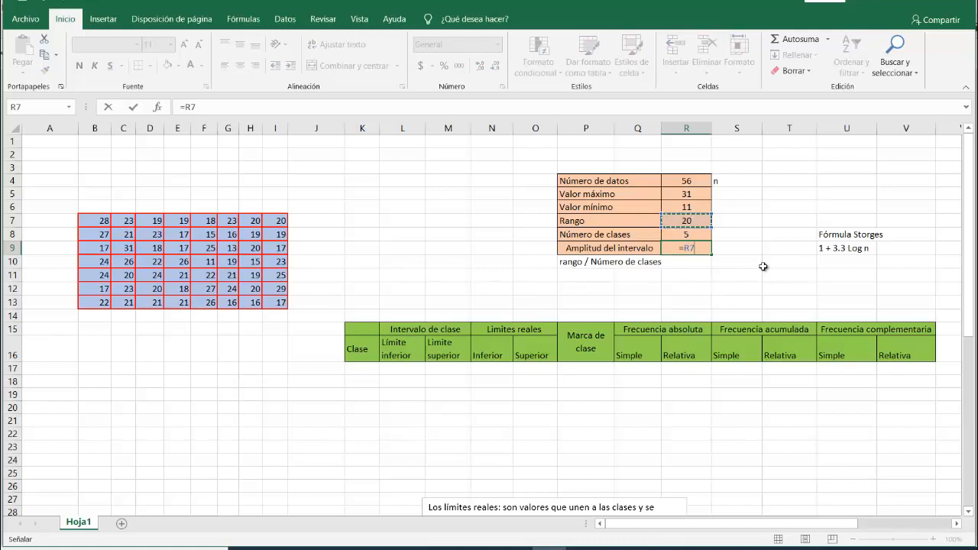
pyautogui.write('/5')
pyautogui.press('Return')
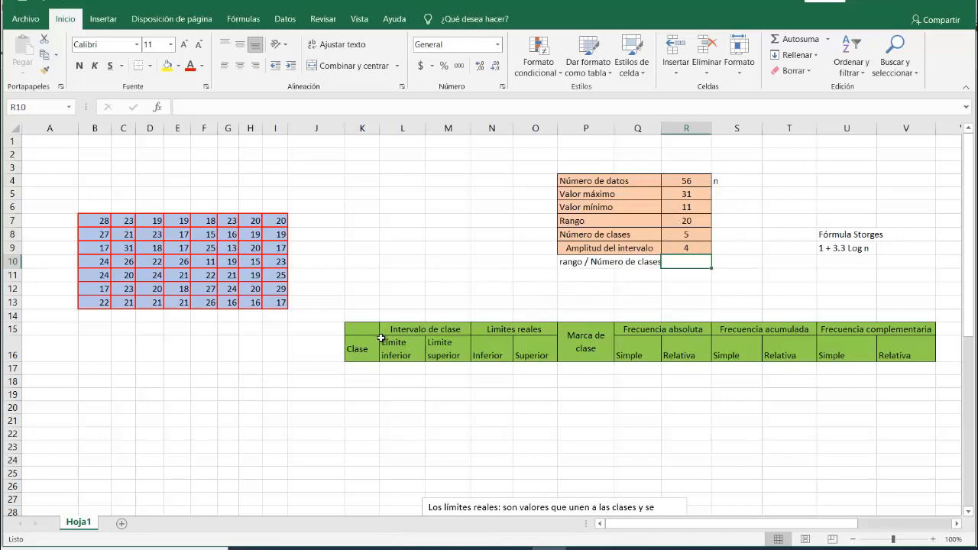
# Number the classes 1 to 5 in the Clase column of the frequency table, cells K17:K21.
pyautogui.moveTo(367, 341); pyautogui.dragTo(921, 336)
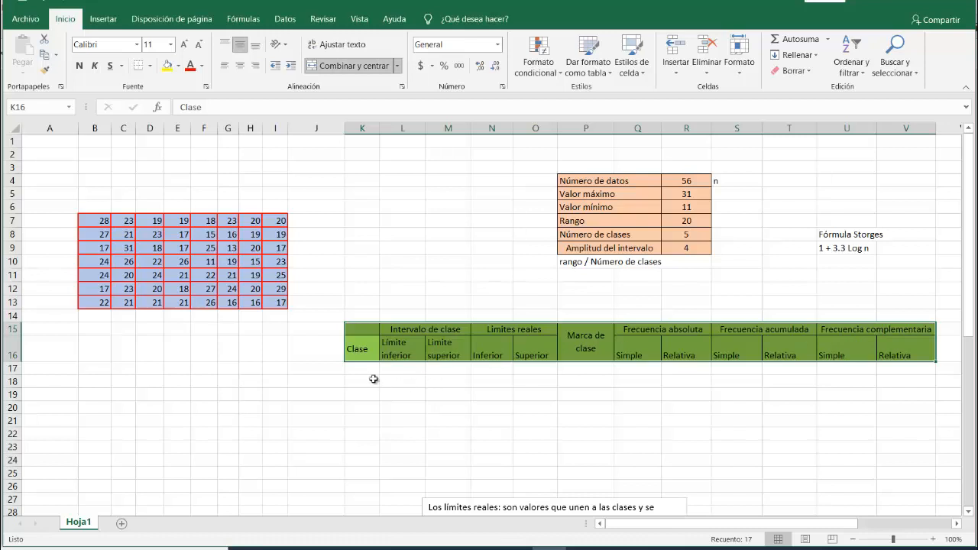
pyautogui.click(364, 369)
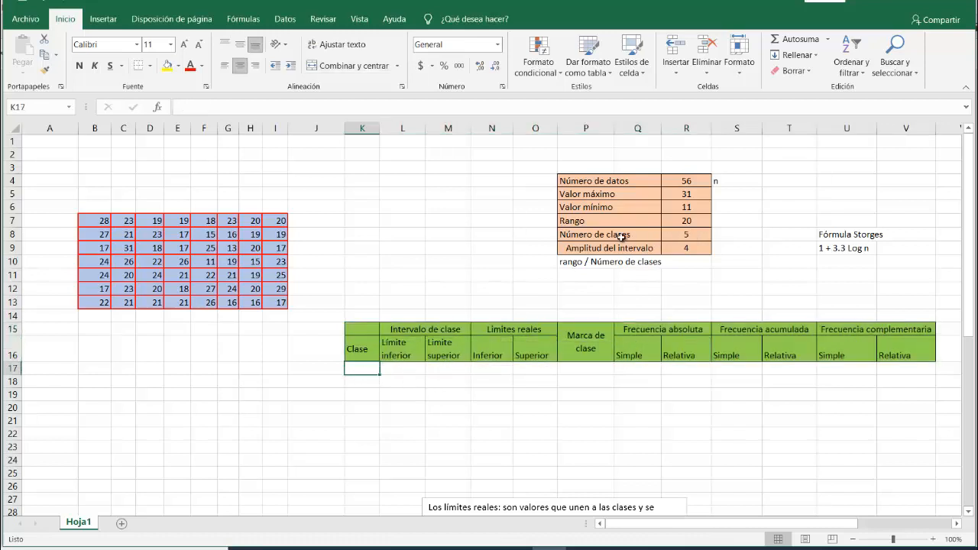
pyautogui.write('1')
pyautogui.press('Return')
pyautogui.write('2')
pyautogui.press('Return')
pyautogui.write('3')
pyautogui.press('Return')
pyautogui.write('4')
pyautogui.press('Return')
pyautogui.write('5')
pyautogui.press('Return')
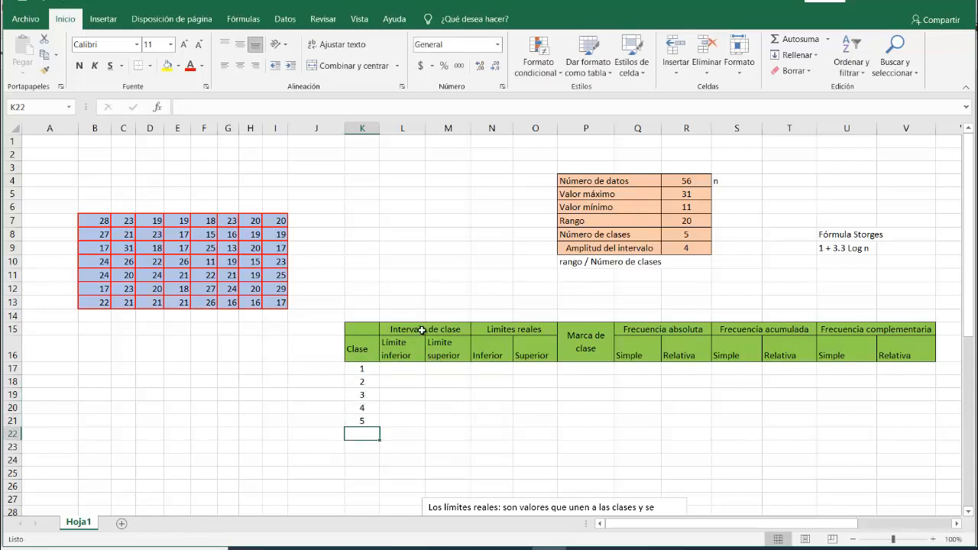
# Set the first class's Límite inferior in cell L17 to the minimum value with the formula =R6.
pyautogui.click(397, 370)
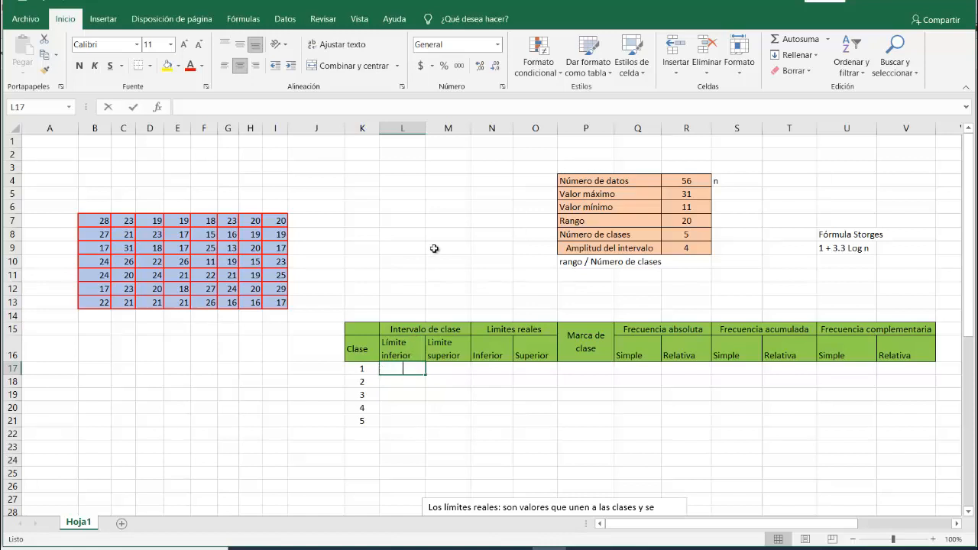
pyautogui.write('=')
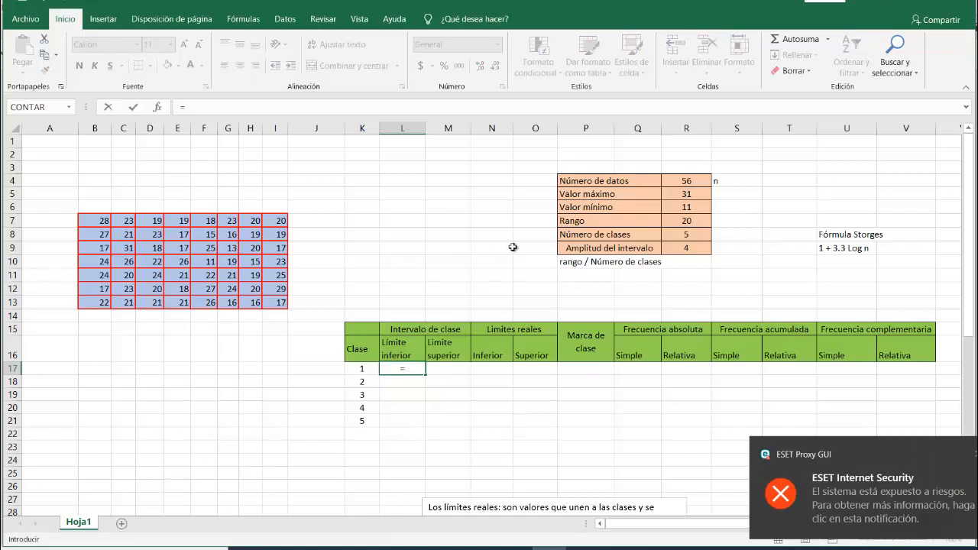
pyautogui.click(670, 208)
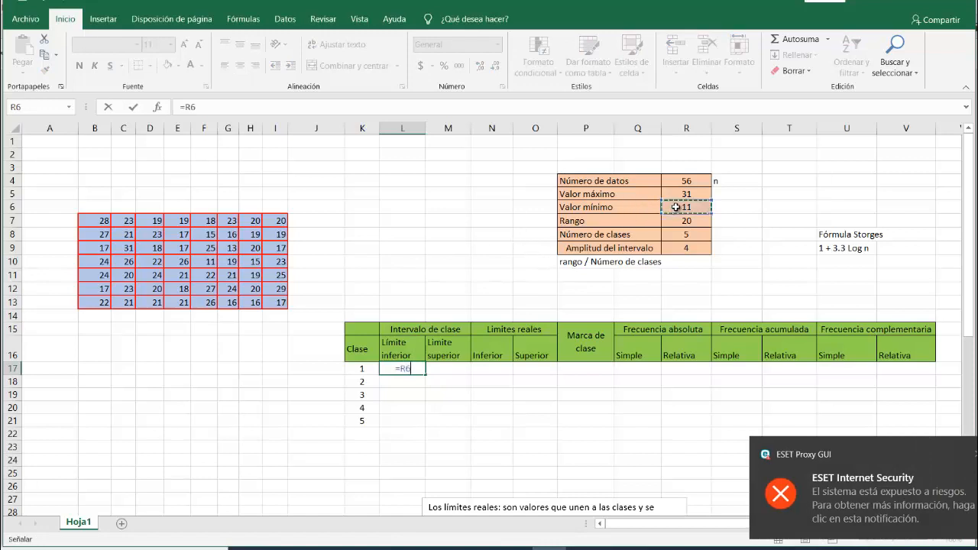
pyautogui.press('Return')
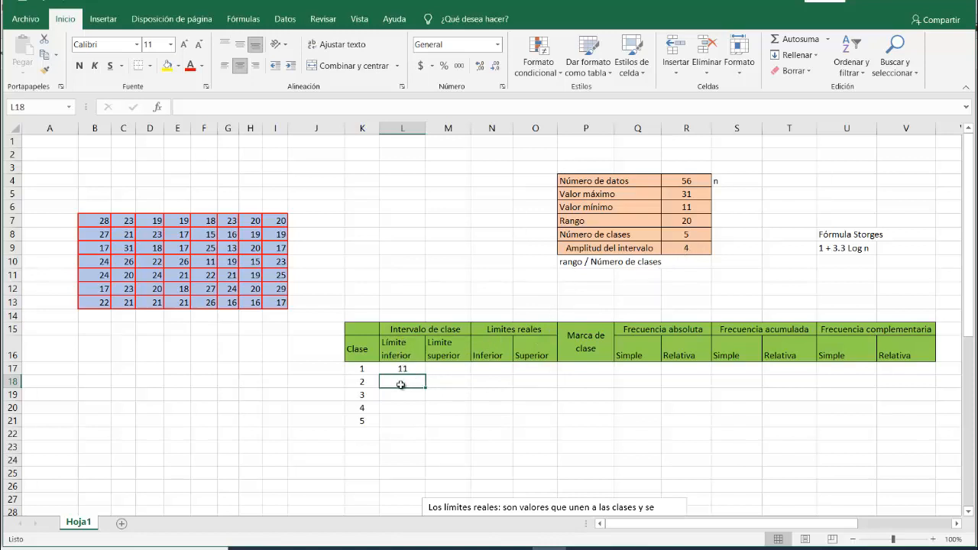
# Calculate the second class's Límite inferior in cell L18 by adding the interval width, using =L17+R9.
pyautogui.moveTo(401, 352); pyautogui.dragTo(410, 409)
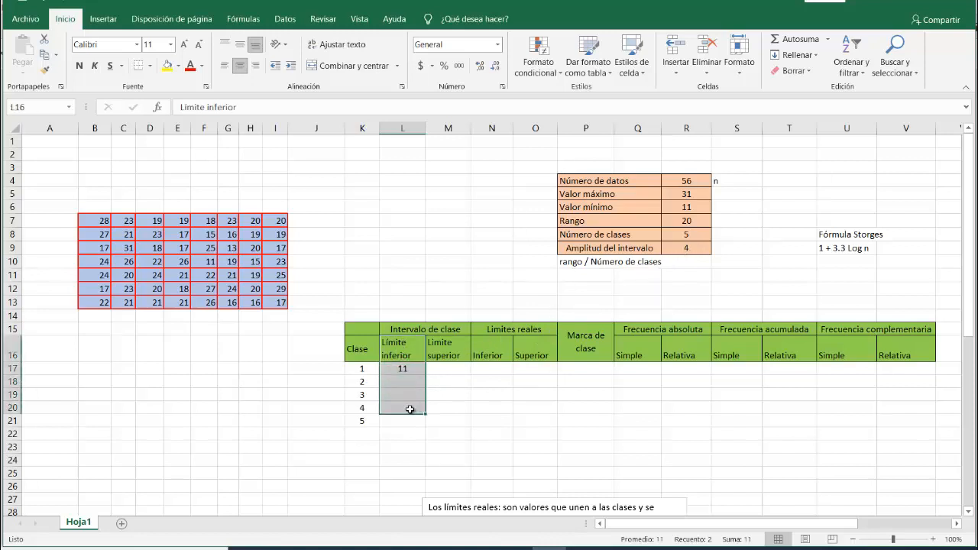
pyautogui.click(405, 381)
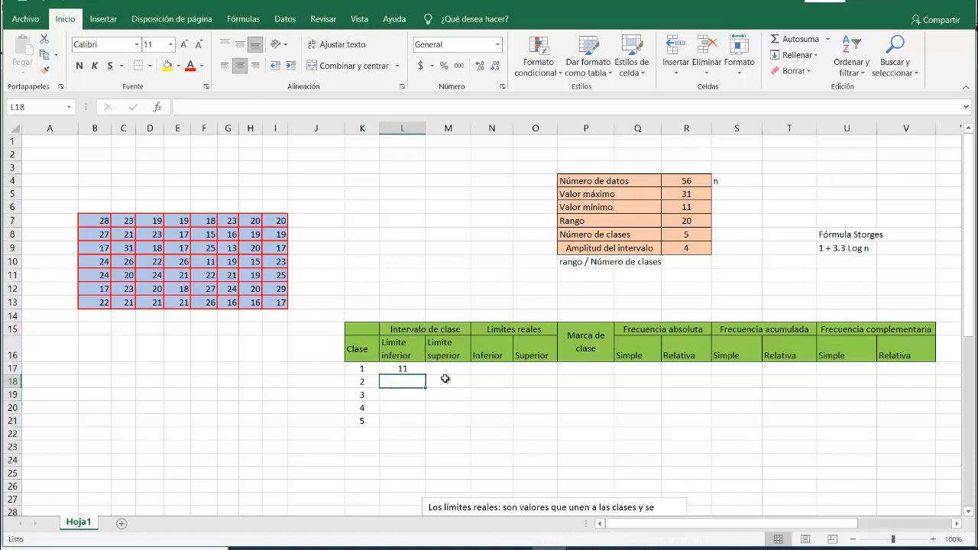
pyautogui.write('=')
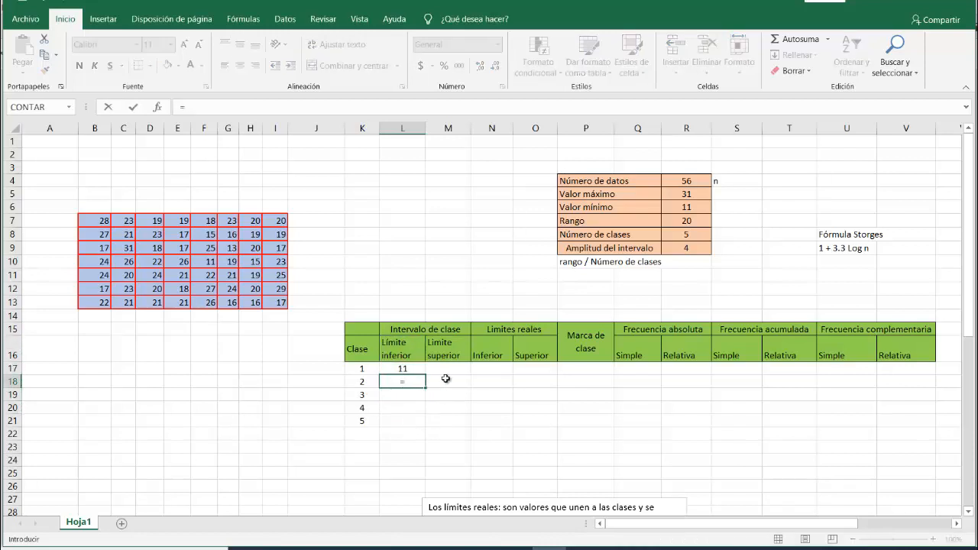
pyautogui.click(405, 369)
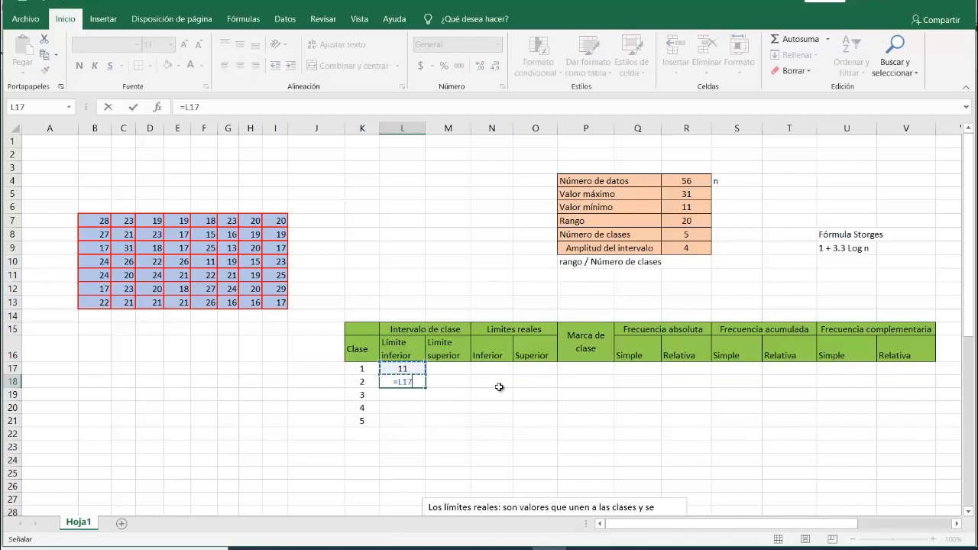
pyautogui.write('+')
pyautogui.click(677, 249)
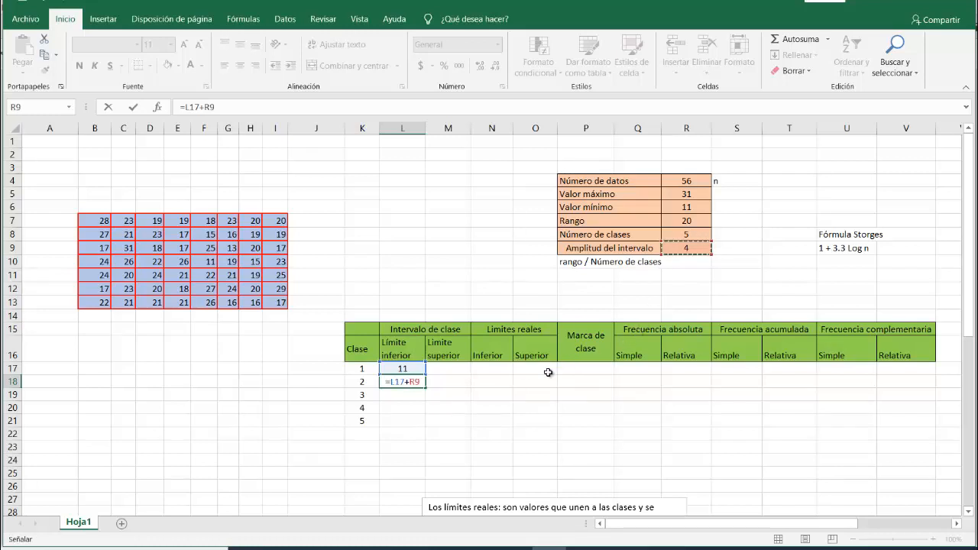
pyautogui.press('Return')
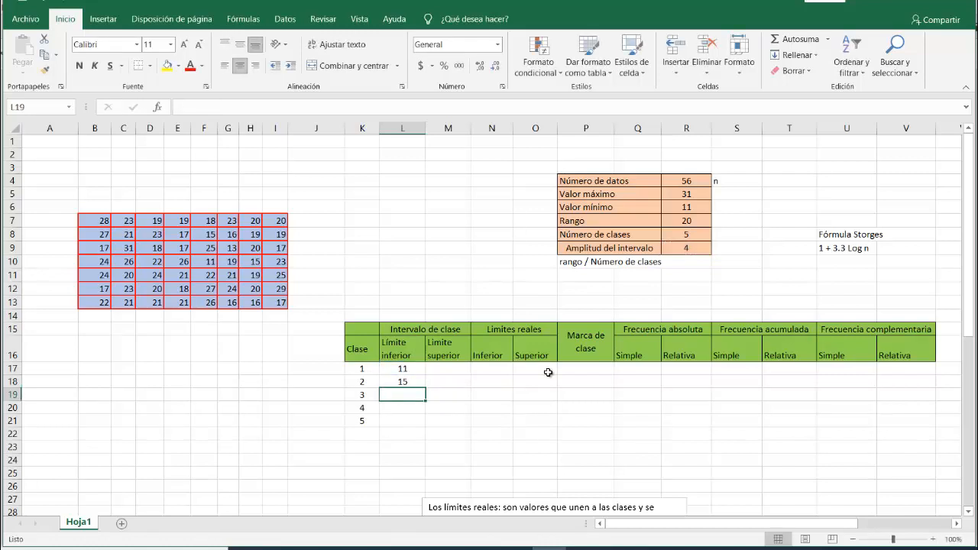
# Calculate the third class's Límite inferior in cell L19 with the formula =L18+R9.
pyautogui.write('=')
pyautogui.click(395, 381)
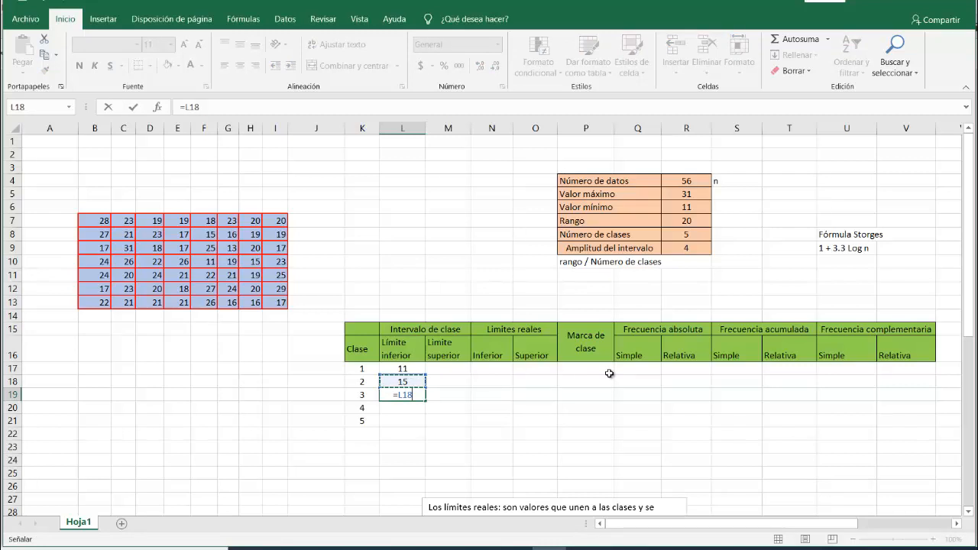
pyautogui.write('+')
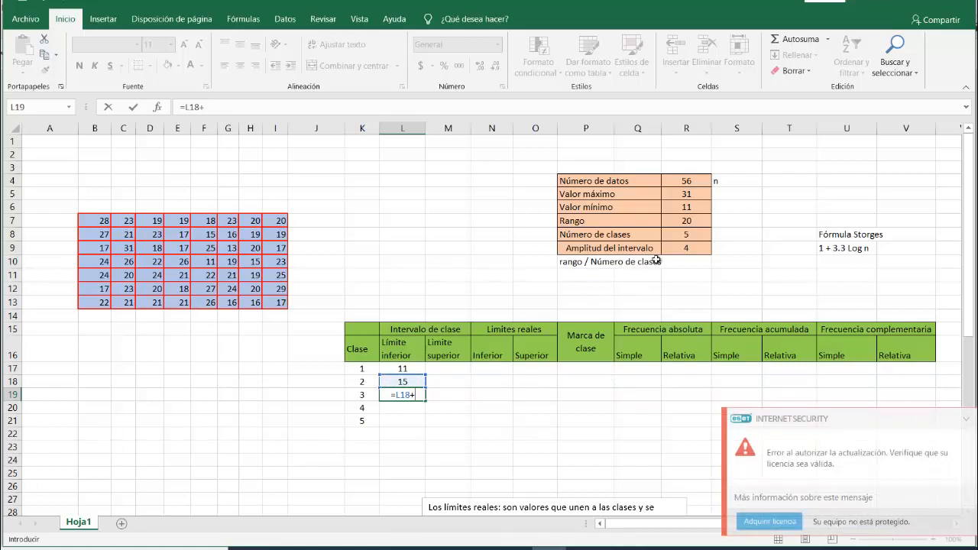
pyautogui.click(679, 248)
pyautogui.press('Return')
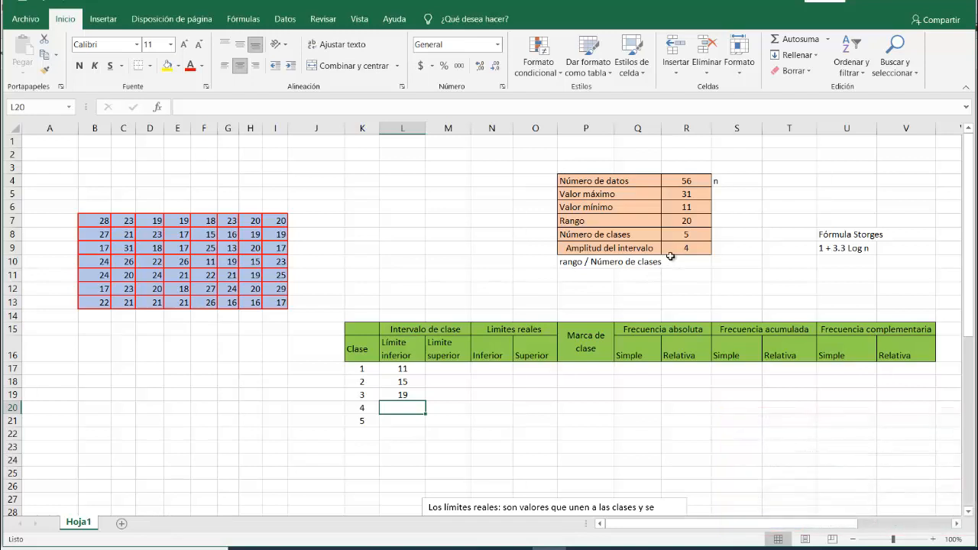
# Try to fill the relative formula =L17+R9 from cell L18 down through L21.
pyautogui.click(415, 394)
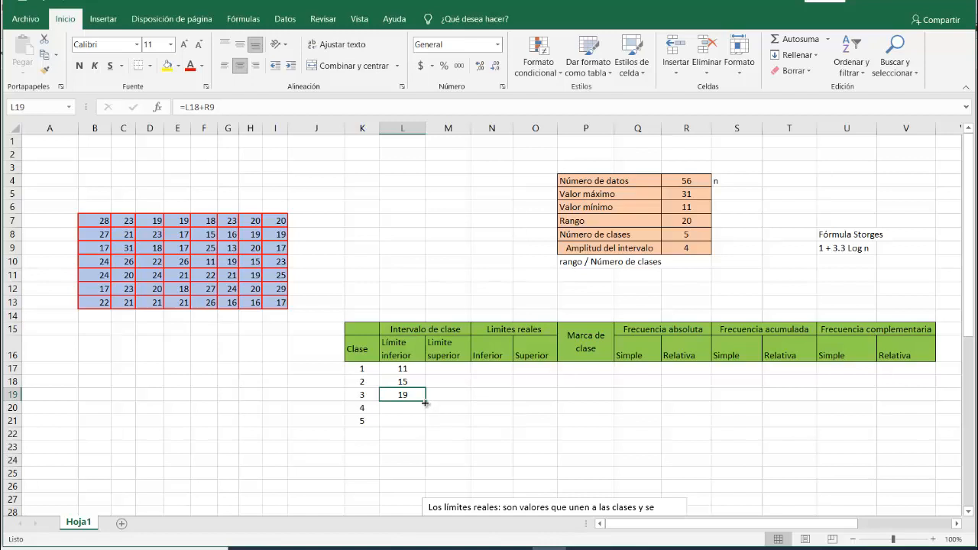
pyautogui.click(423, 384)
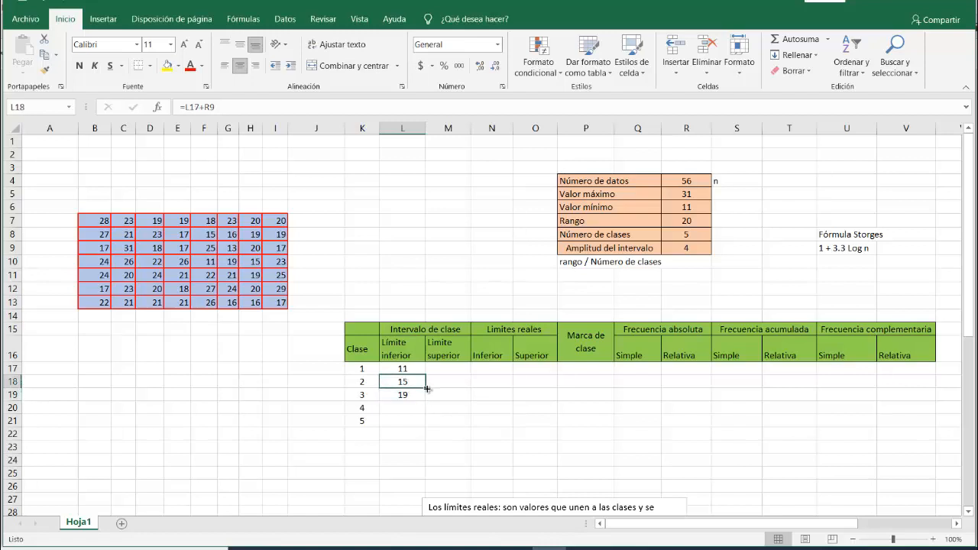
pyautogui.moveTo(426, 391)
pyautogui.mouseDown()
pyautogui.moveTo(426, 425)
pyautogui.moveTo(426, 391)
pyautogui.mouseUp()
pyautogui.moveTo(426, 390)
pyautogui.mouseDown()
pyautogui.moveTo(427, 425)
pyautogui.moveTo(495, 397)
pyautogui.mouseUp()
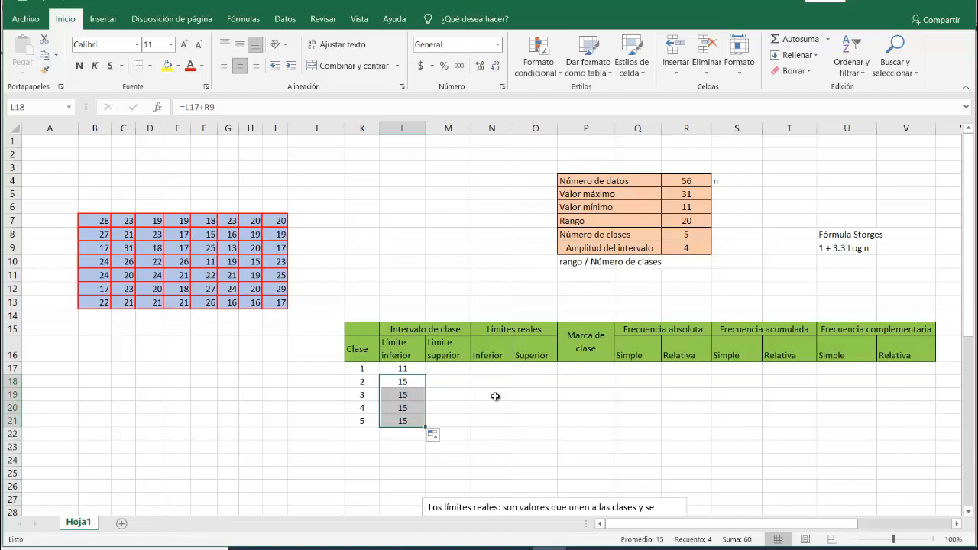
# Inspect the cell references in the copied lower-limit formulas of cells L20 and L21.
pyautogui.doubleClick(404, 408)
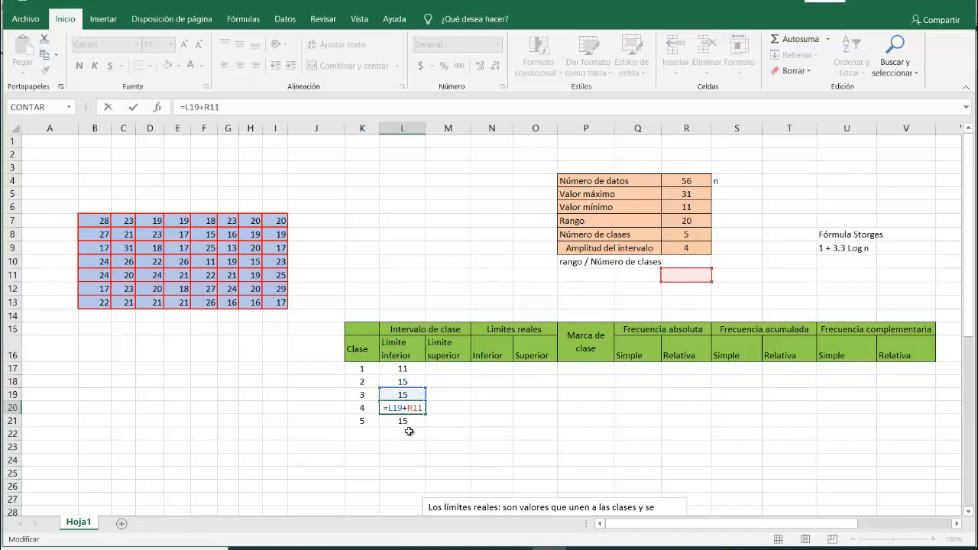
pyautogui.press('Return')
pyautogui.doubleClick(404, 422)
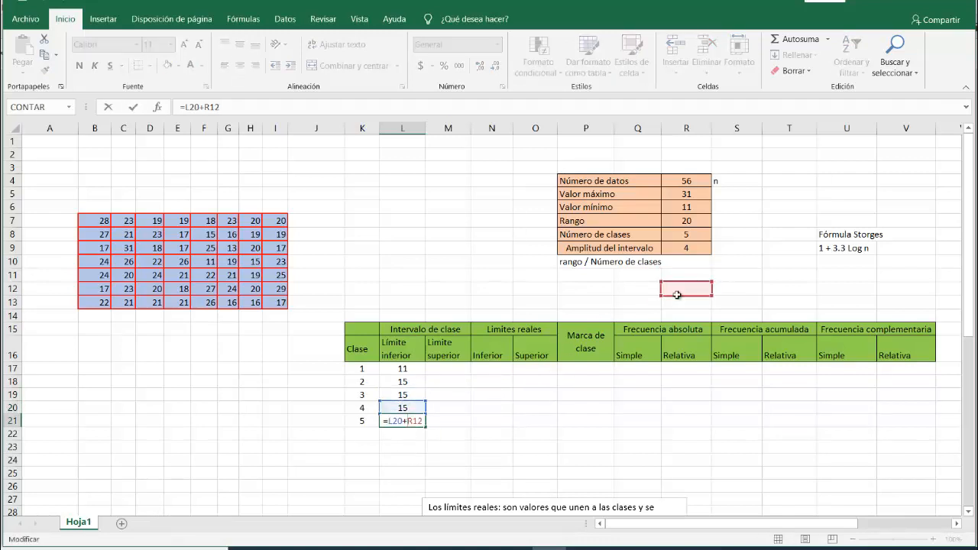
pyautogui.press('Return')
# Make the interval width reference absolute in cell L18, changing the formula to =L17+$R$9.
pyautogui.doubleClick(402, 381)
pyautogui.click(402, 382)
pyautogui.doubleClick(413, 383)
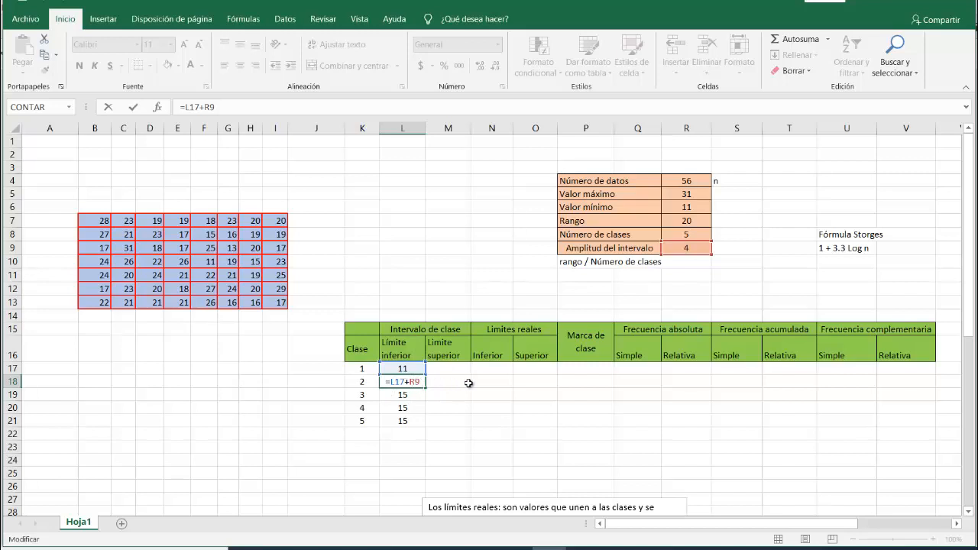
pyautogui.write('$R$')
pyautogui.press('Return')
# Fill the L18 formula down through L21 for the remaining lower limits and inspect the formula in L21.
pyautogui.click(404, 384)
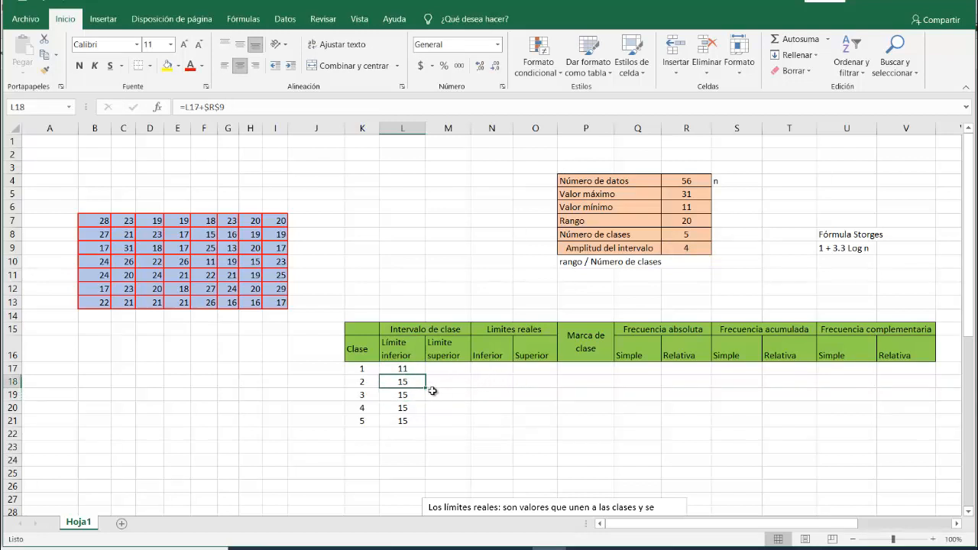
pyautogui.moveTo(427, 389); pyautogui.dragTo(429, 422)
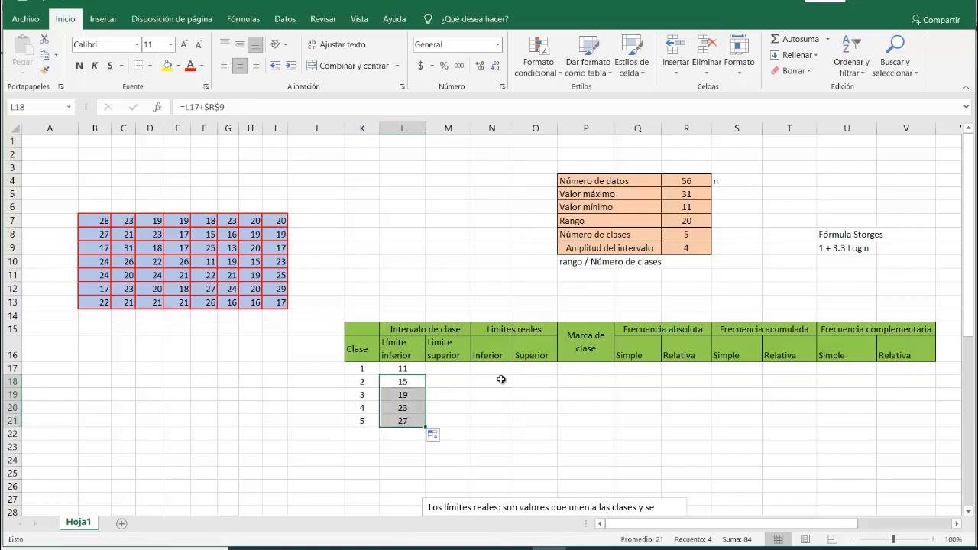
pyautogui.doubleClick(412, 419)
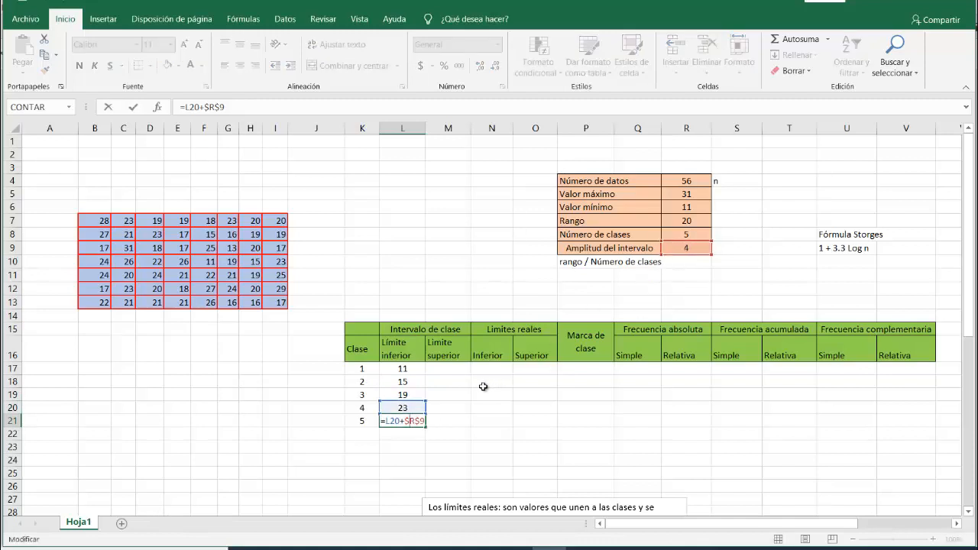
# Switch to the PDF textbook and read the rule for obtaining the upper class limits in the paragraph above the partly filled Table 2.1.
pyautogui.hotkey('ctrl', 'Return')
pyautogui.click(446, 368)
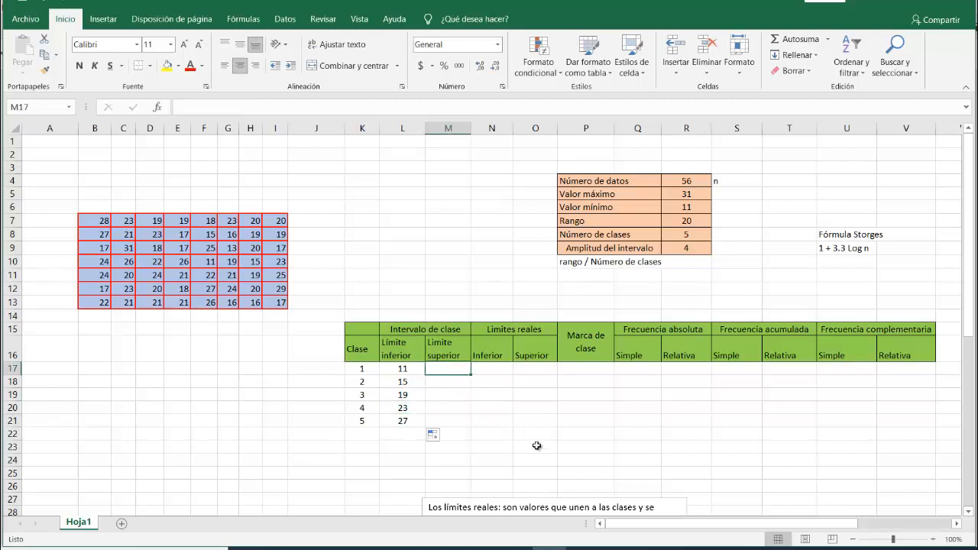
pyautogui.moveTo(549, 546)
pyautogui.click(382, 517)
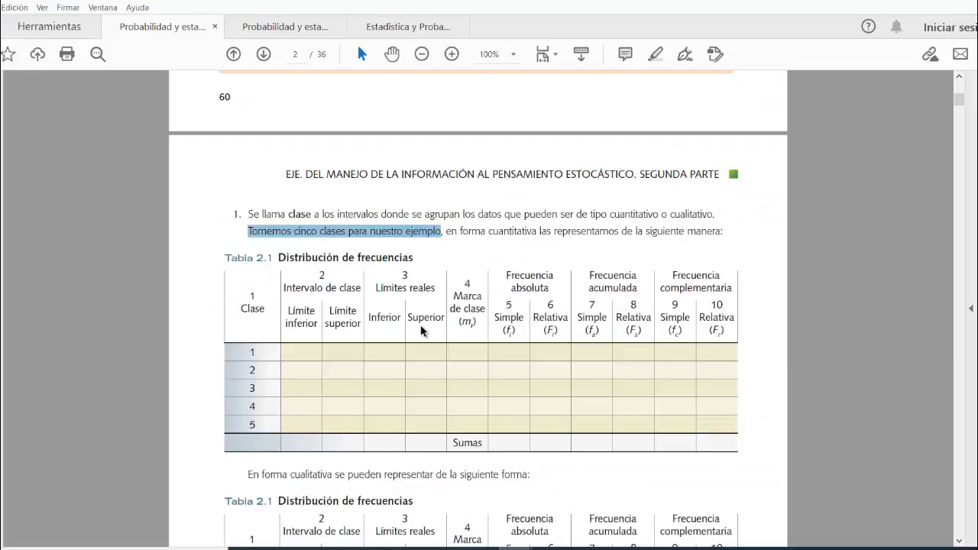
pyautogui.scroll(-10, 422, 331)
pyautogui.scroll(-10, 423, 330)
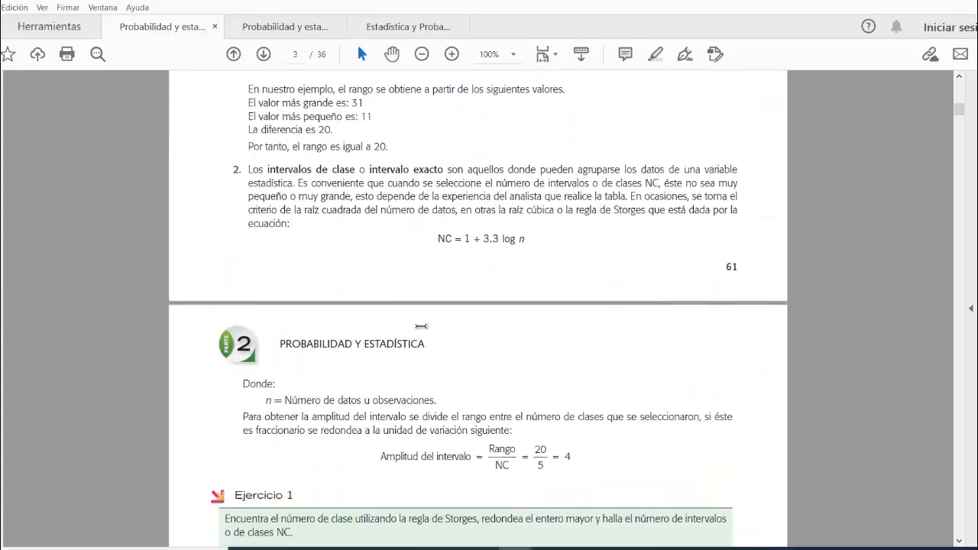
pyautogui.scroll(-3, 421, 325)
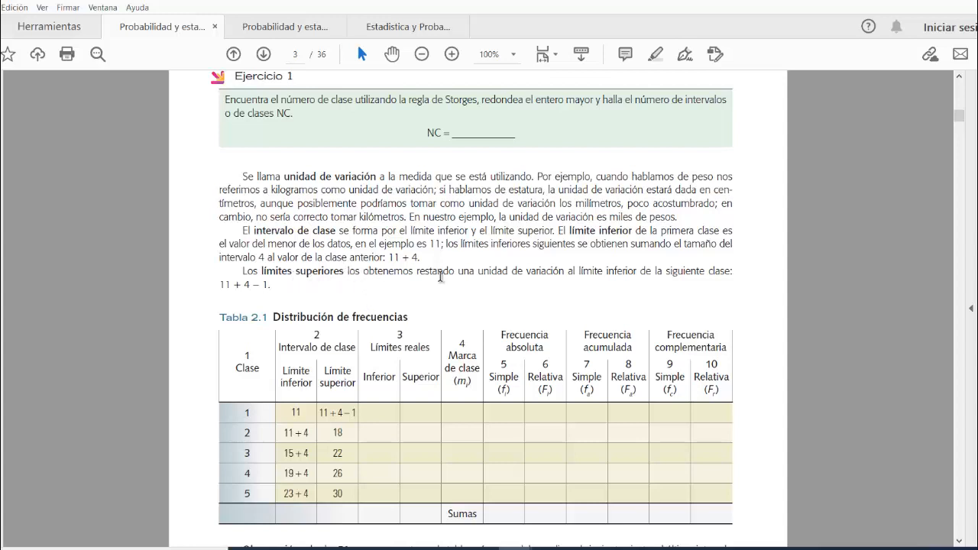
pyautogui.moveTo(419, 274); pyautogui.dragTo(617, 274)
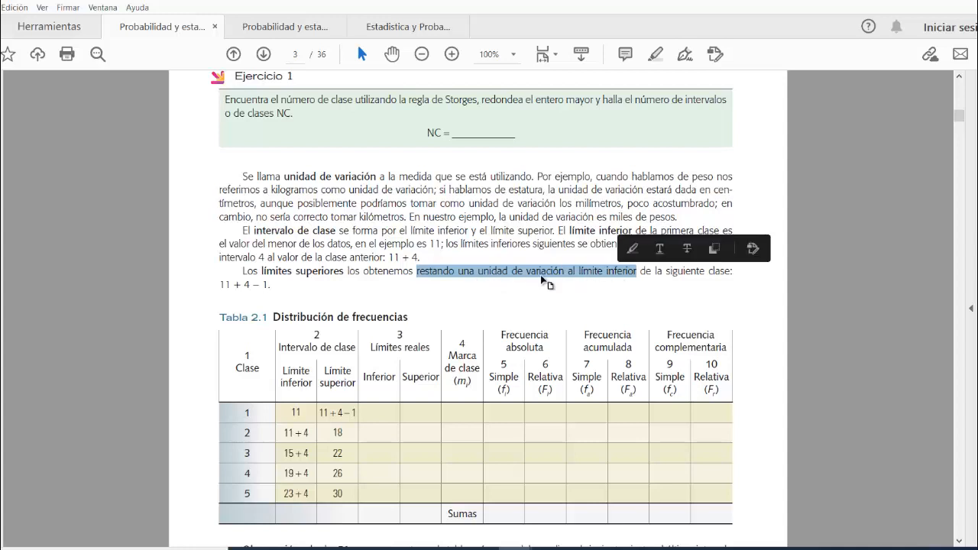
# Return to Excel and inspect the interval width label and its formula in cell R9.
pyautogui.click(549, 547)
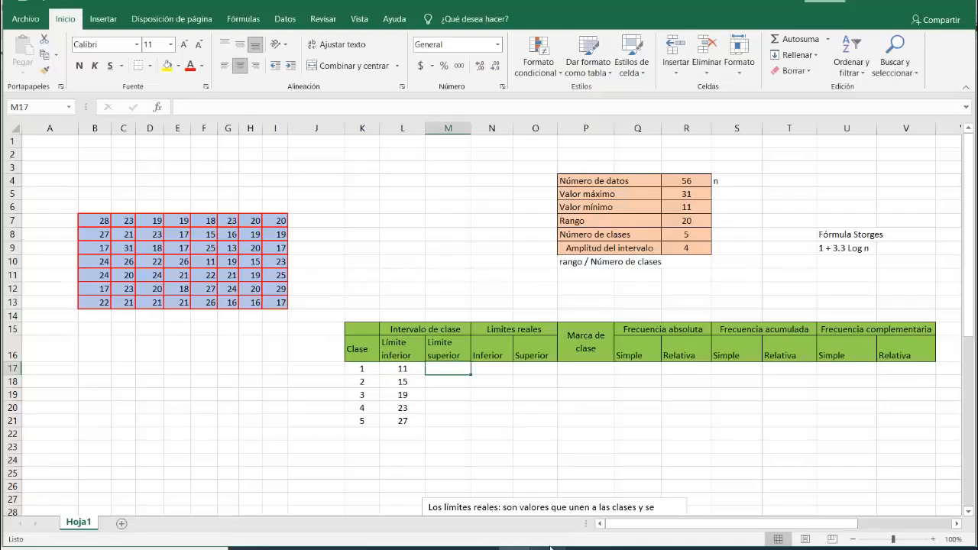
pyautogui.click(605, 250)
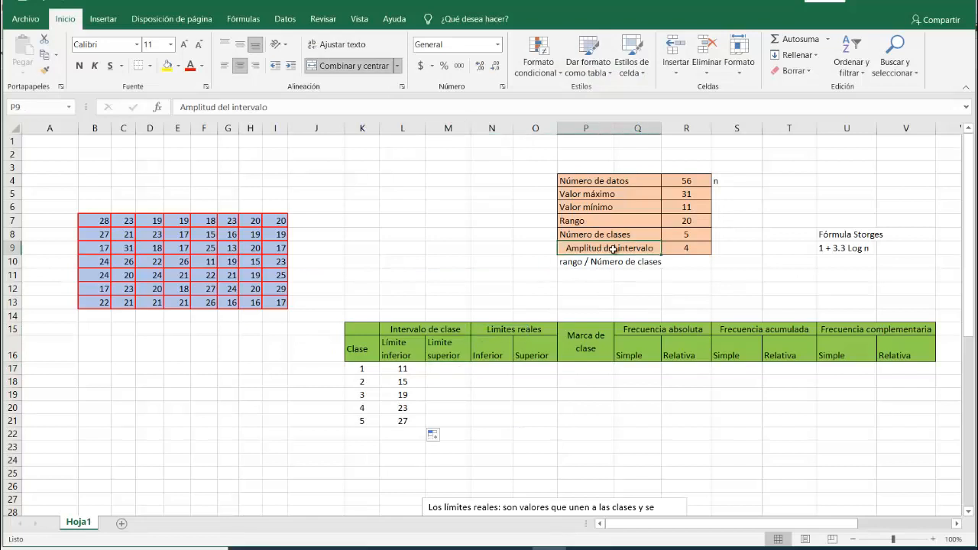
pyautogui.click(683, 250)
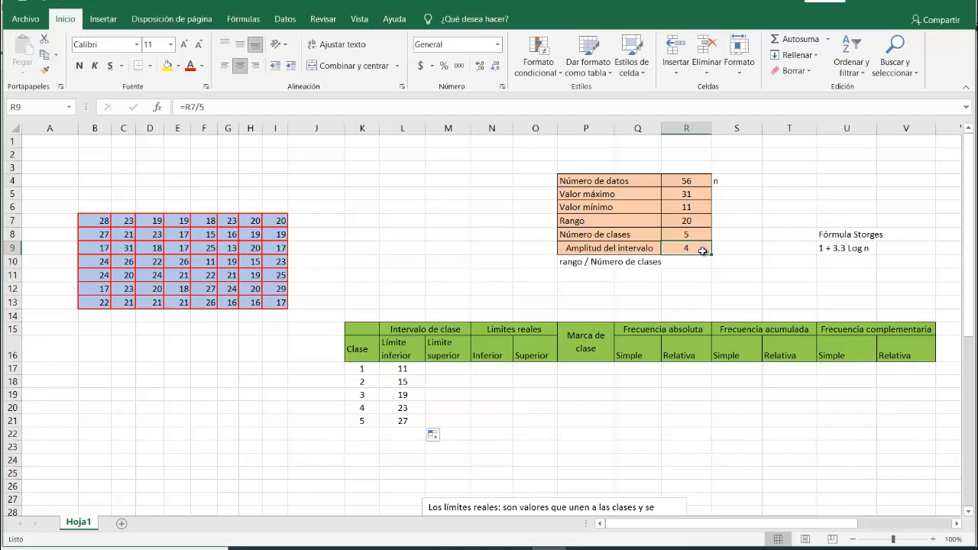
pyautogui.click(442, 210)
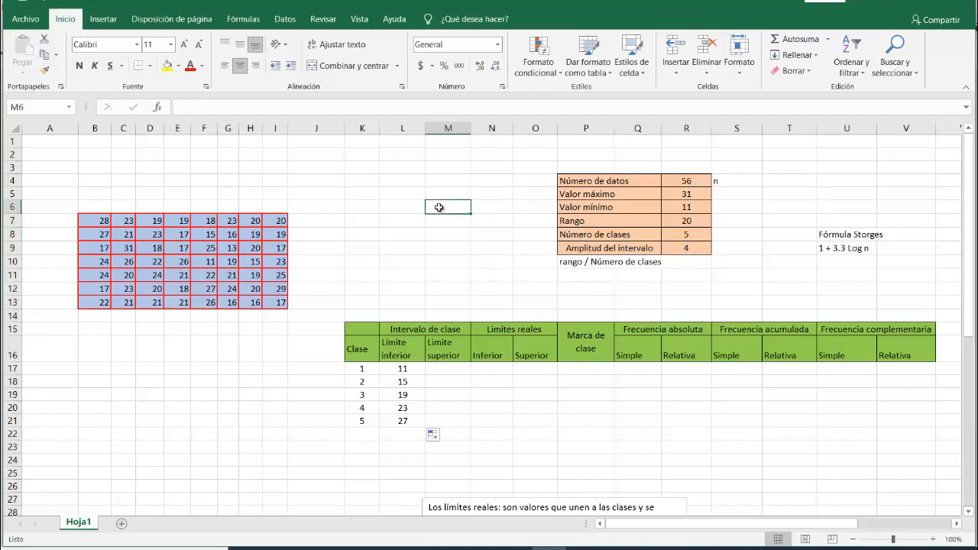
pyautogui.click(689, 262)
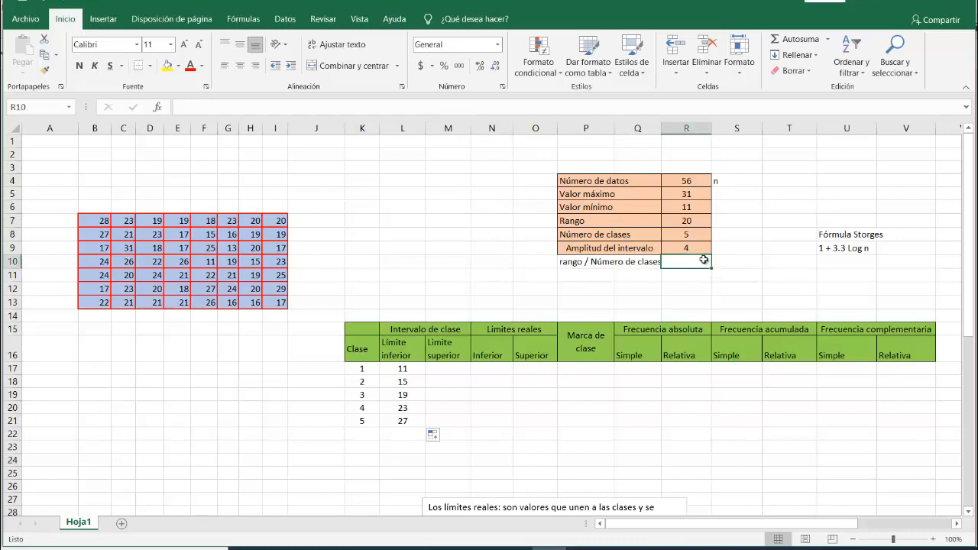
# Enter the example value 1.5 in cell S9, beside the interval width.
pyautogui.click(735, 248)
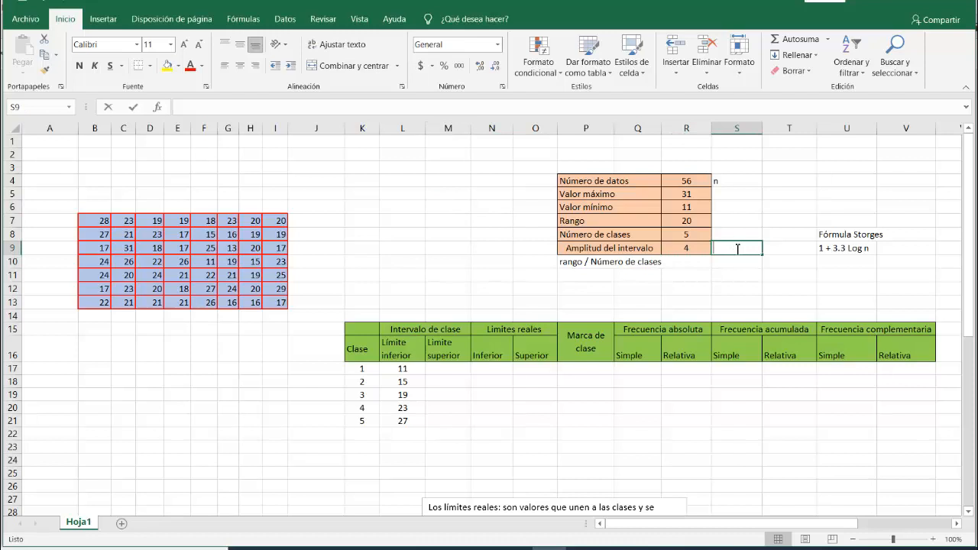
pyautogui.write('1.5')
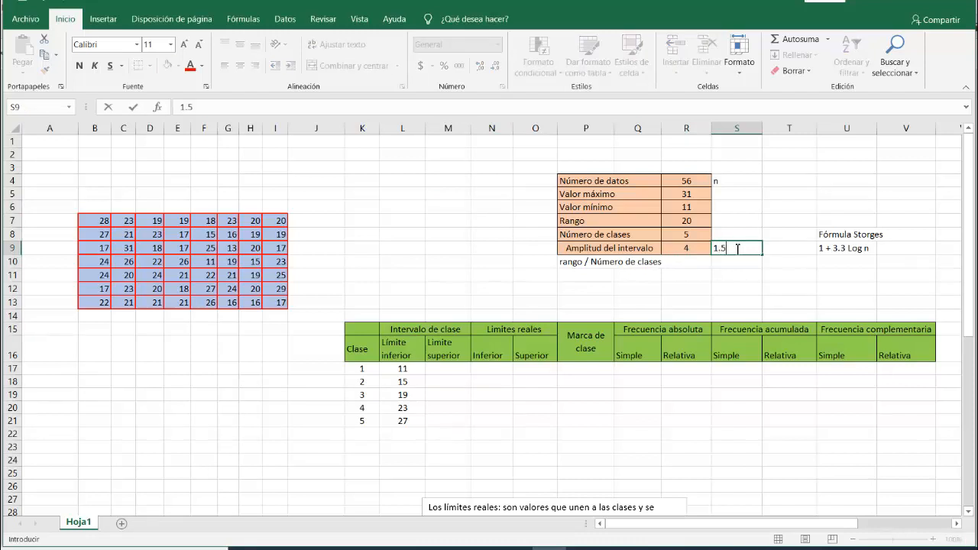
pyautogui.press('Return')
pyautogui.click(748, 250)
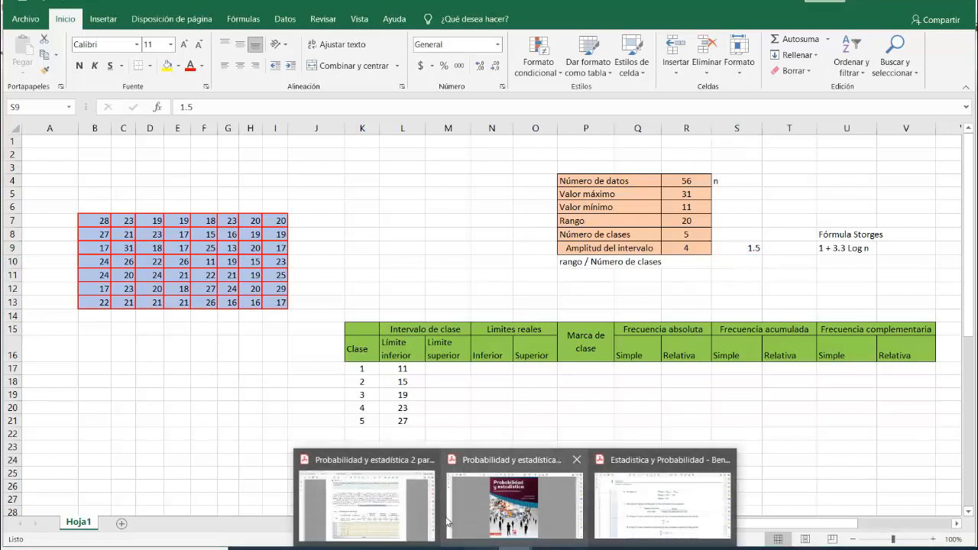
# Recheck the upper-limit rule in the PDF textbook and replace the content of Excel cell S9 with the label Antecesor.
pyautogui.click(370, 493)
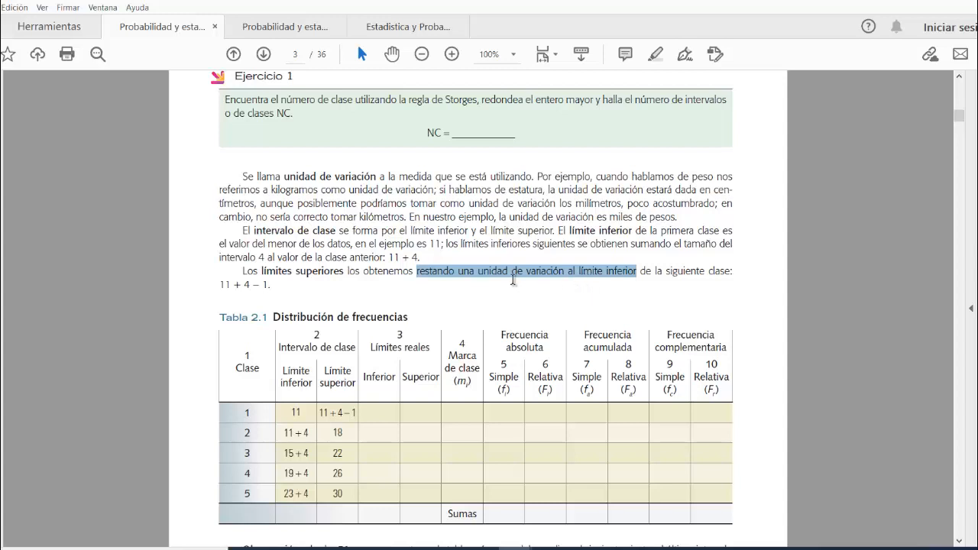
pyautogui.click(924, 3)
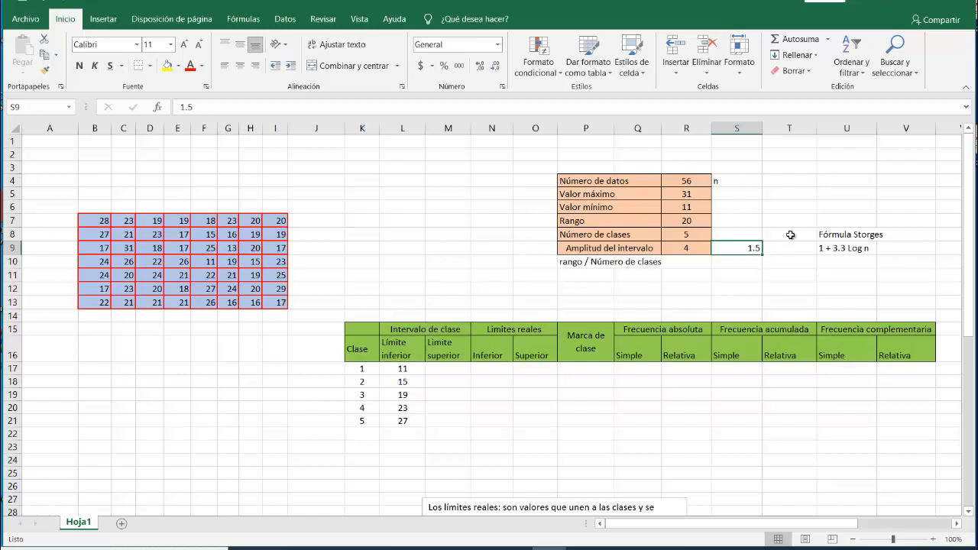
pyautogui.write('Antecesor')
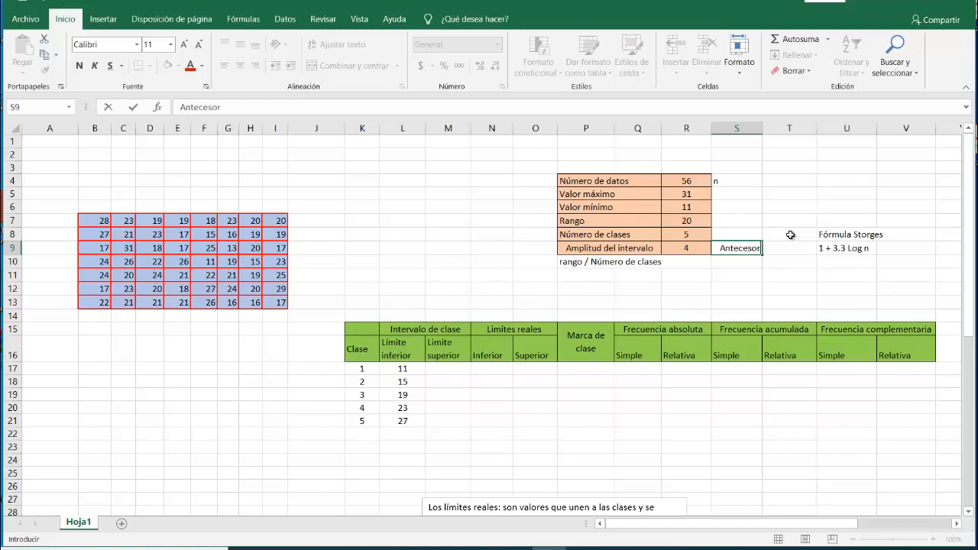
pyautogui.press('Return')
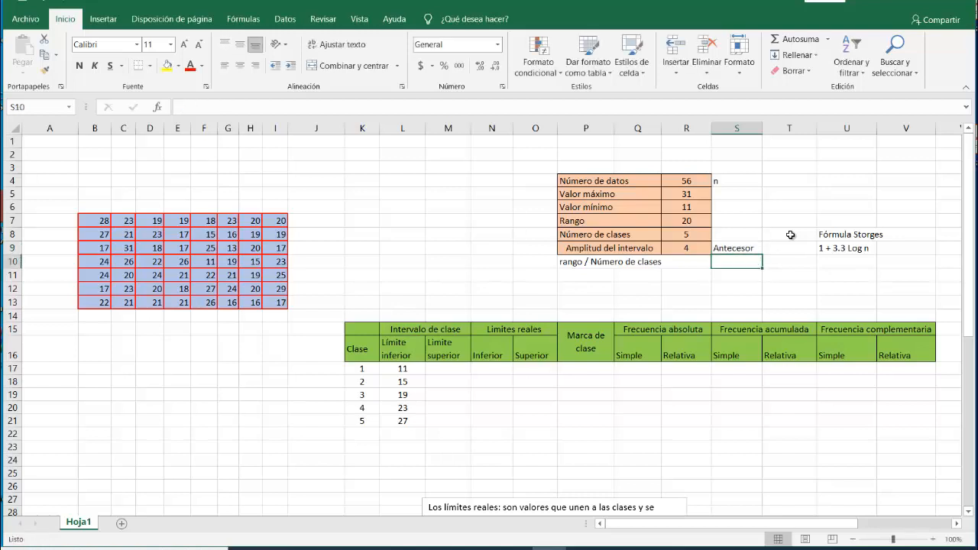
# Enter 3 in cell S10 below the Antecesor label and center it.
pyautogui.press('Up')
pyautogui.press('Left')
pyautogui.press('Right')
pyautogui.press('Down')
pyautogui.write('3')
pyautogui.press('Return')
pyautogui.press('Up')
pyautogui.click(239, 66)
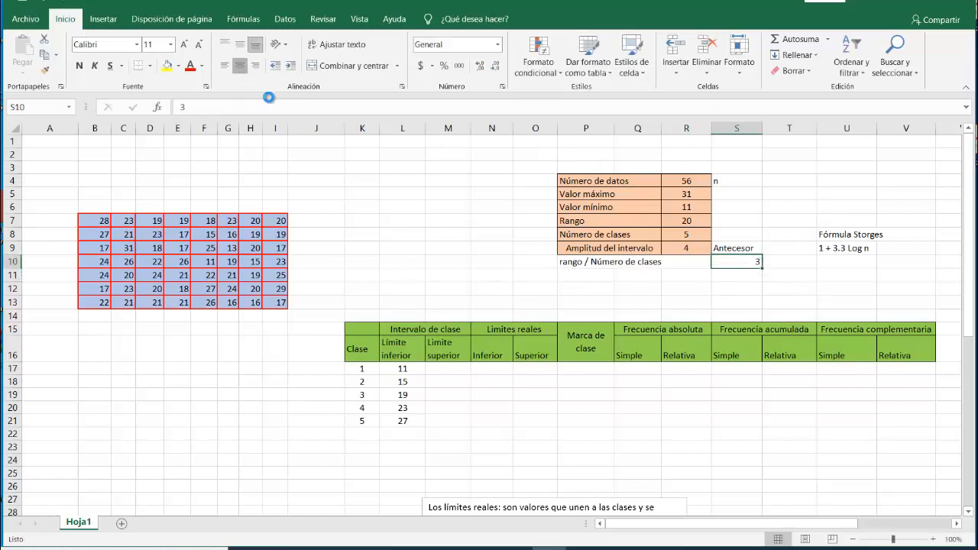
# Enter the two-decimal example values 2.54 in cell M7 and 2.53 in cell M8, and clear them again.
pyautogui.click(448, 221)
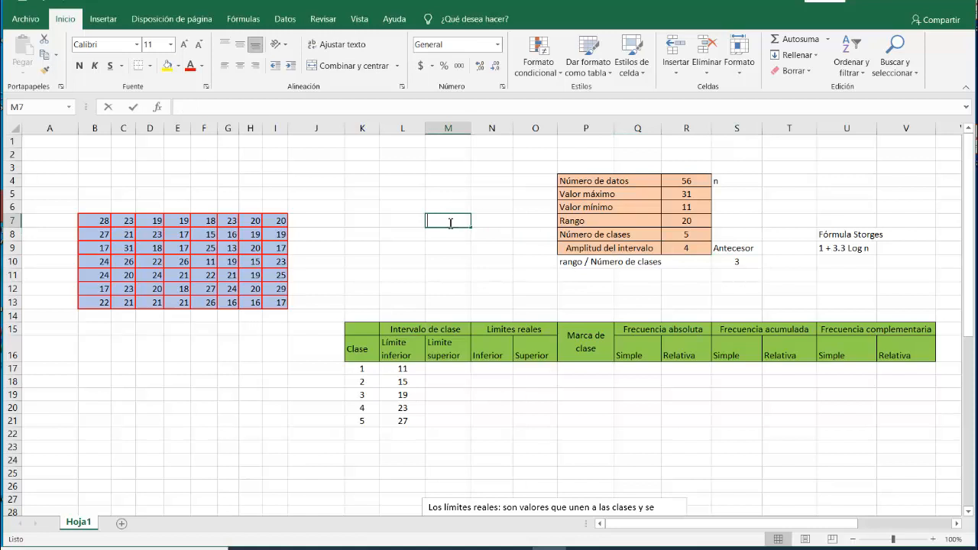
pyautogui.write('2.54')
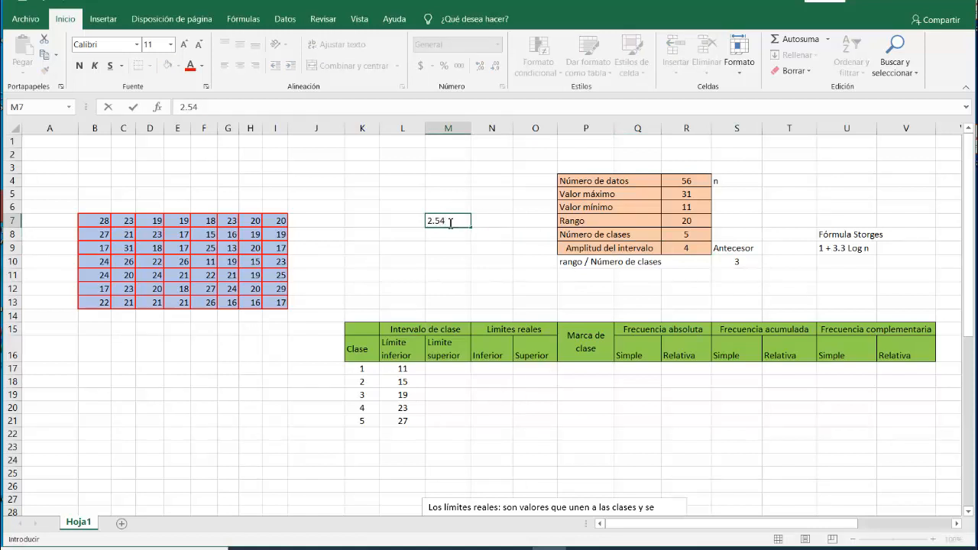
pyautogui.press('Return')
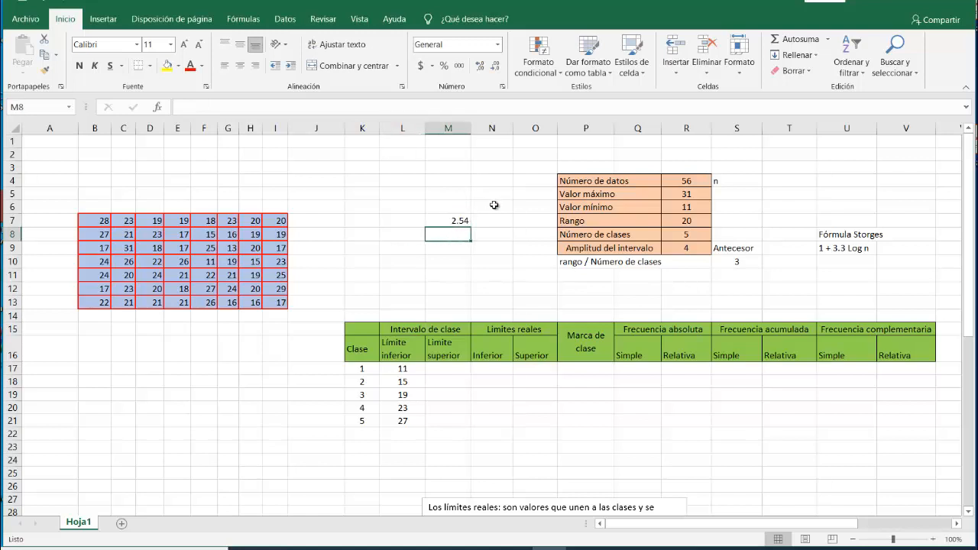
pyautogui.write('2')
pyautogui.write('.52')
pyautogui.press('BackSpace')
pyautogui.write('3')
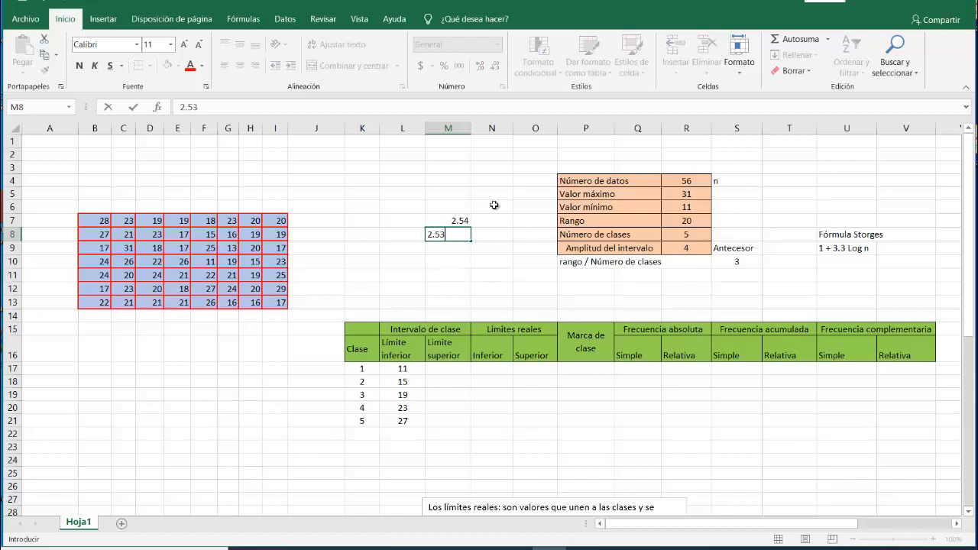
pyautogui.press('Return')
pyautogui.press('Up')
pyautogui.press('Up')
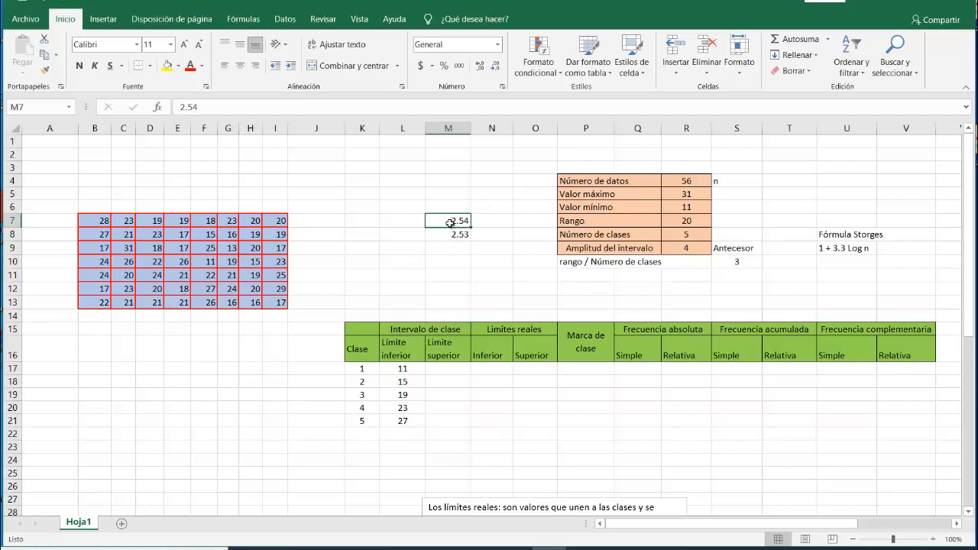
pyautogui.moveTo(449, 221); pyautogui.dragTo(465, 261)
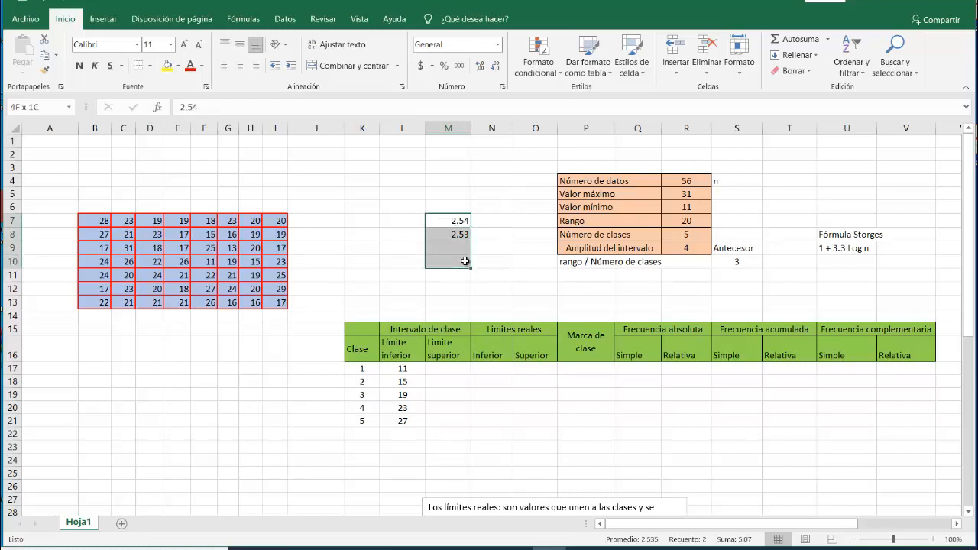
pyautogui.press('Delete')
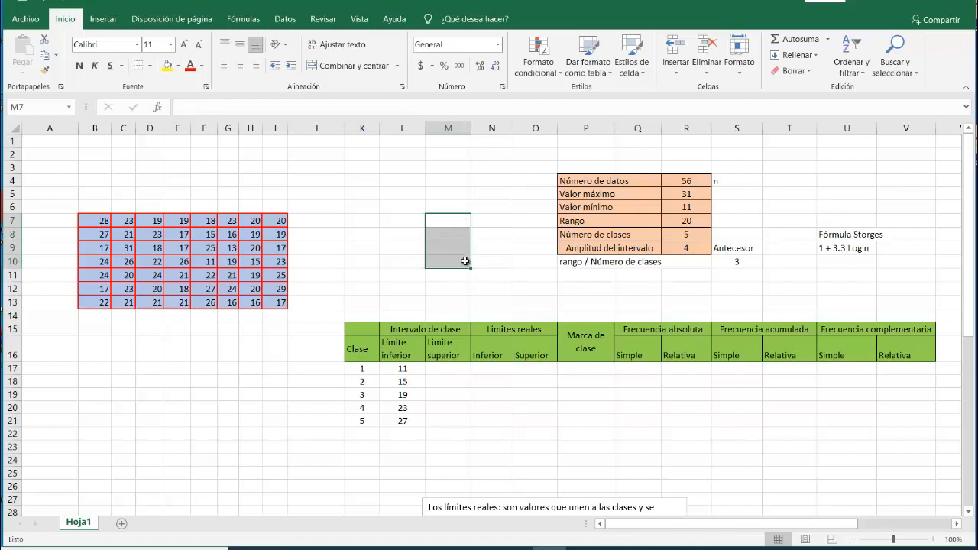
# Enter the one-decimal example values 5.2 in cell M7 and 5.1 in cell M8, and clear them again.
pyautogui.write('5.2')
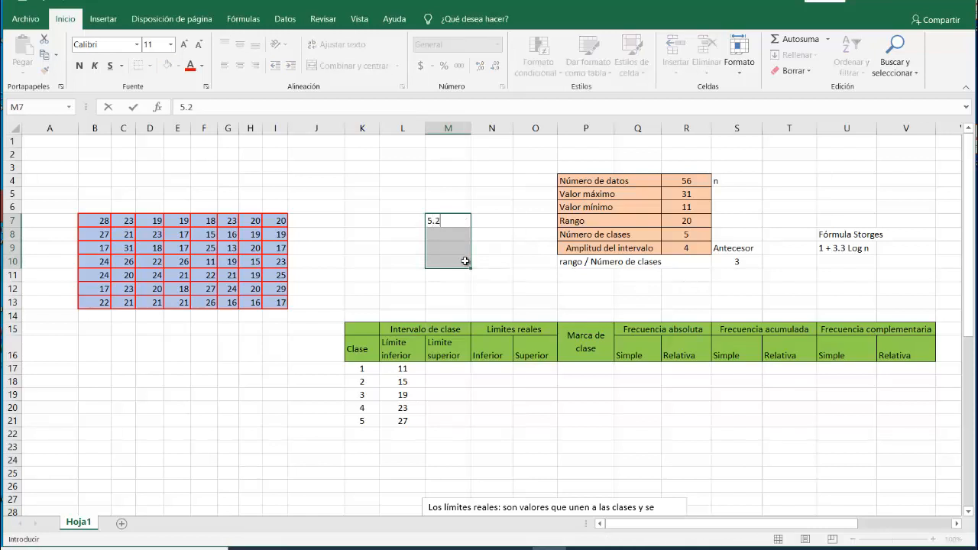
pyautogui.press('Return')
pyautogui.click(502, 209)
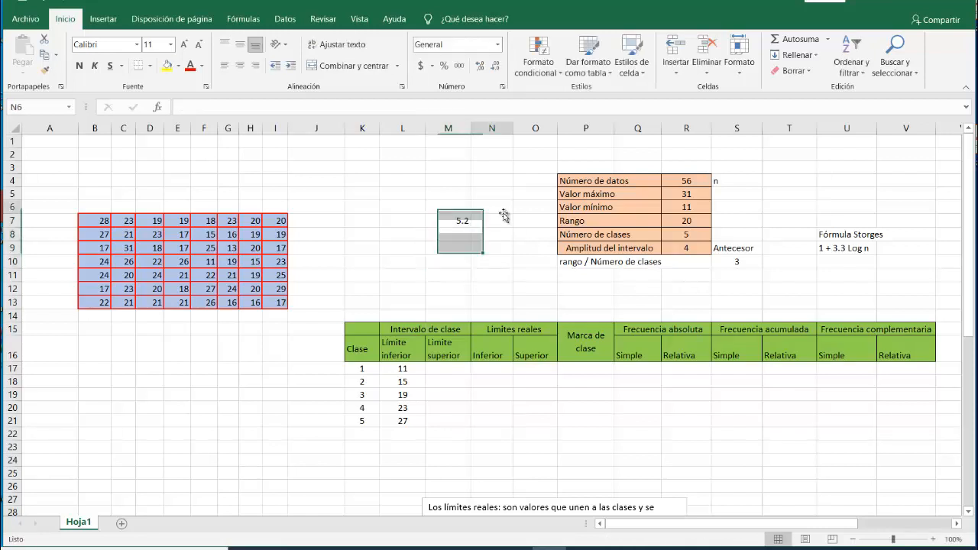
pyautogui.click(454, 220)
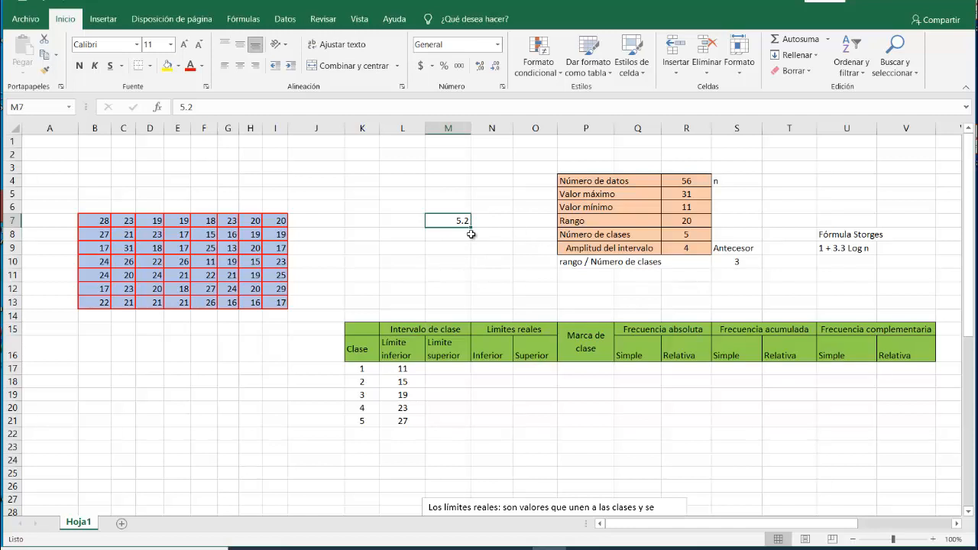
pyautogui.click(454, 234)
pyautogui.write('5.')
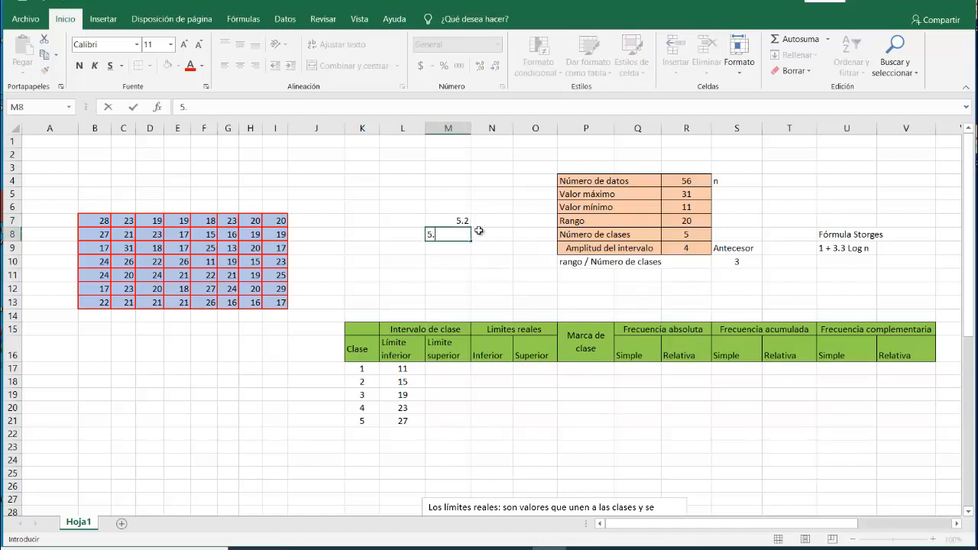
pyautogui.write('1')
pyautogui.press('Return')
pyautogui.moveTo(430, 207); pyautogui.dragTo(497, 275)
pyautogui.press('Delete')
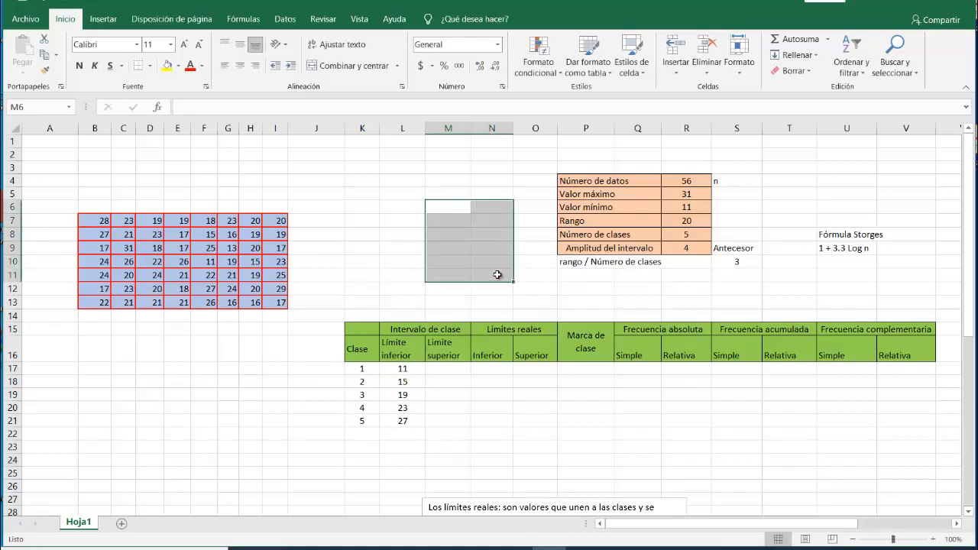
# Change the spelling of the label in cell S9 to Antesesor.
pyautogui.click(733, 259)
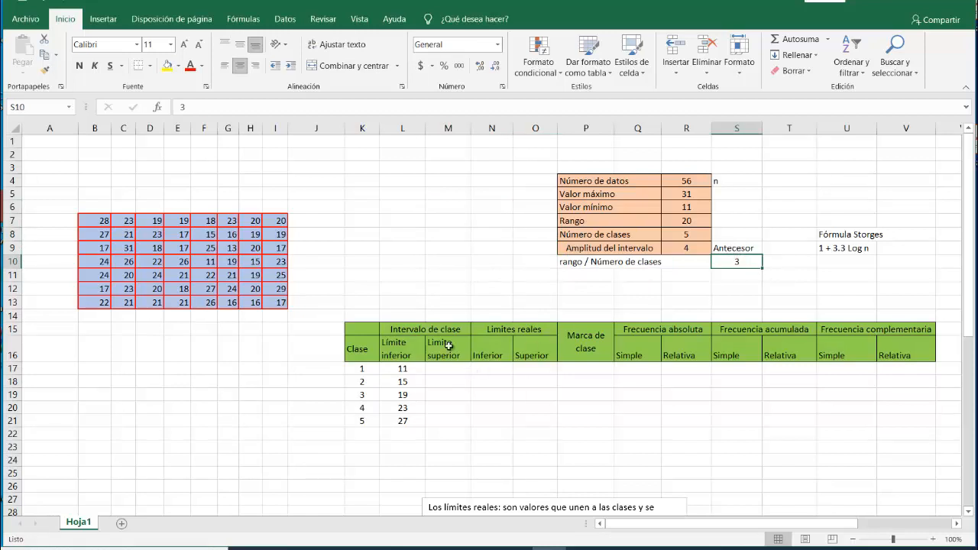
pyautogui.click(726, 248)
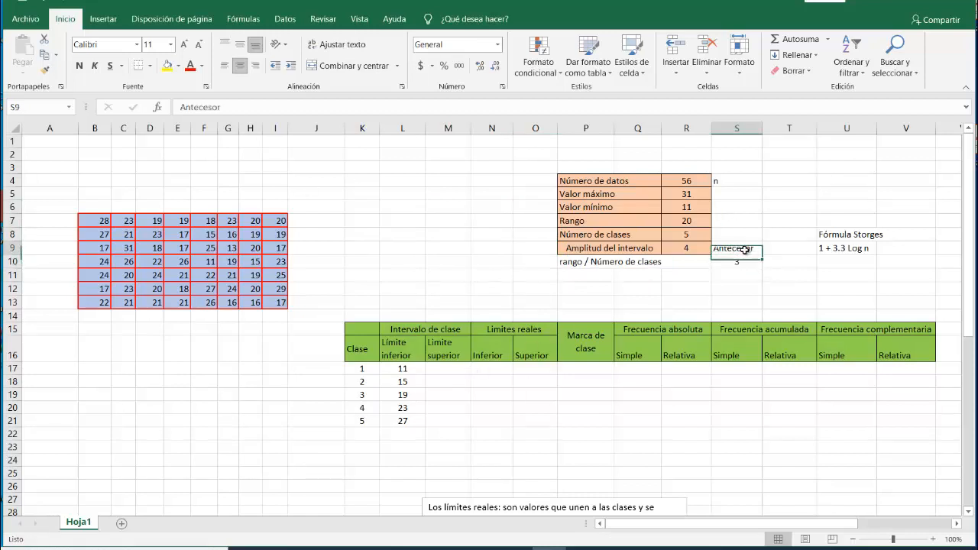
pyautogui.click(205, 108)
pyautogui.press('BackSpace')
pyautogui.write('s')
pyautogui.press('Return')
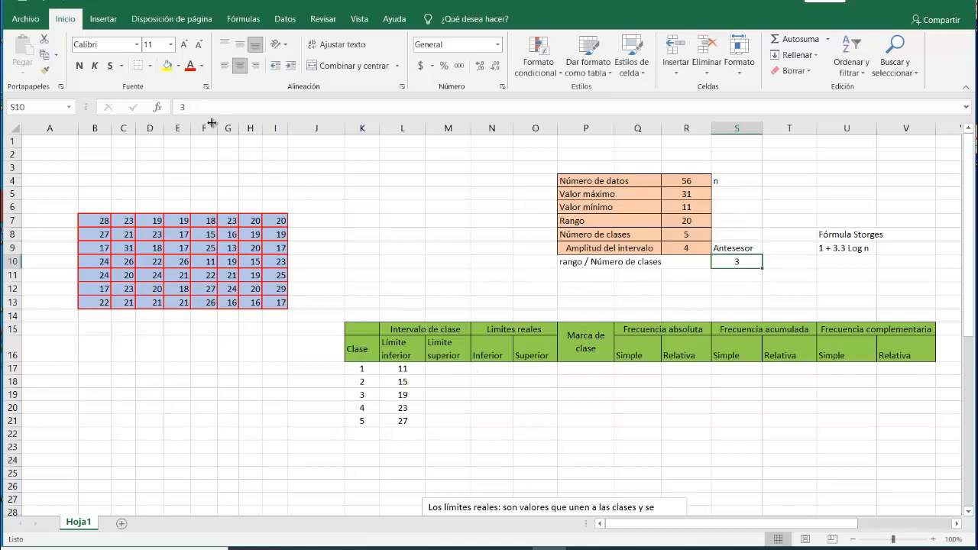
# Calculate the upper limits of classes 1 and 2 in M17 and M18 with =L17+3 and =L18+3.
pyautogui.click(447, 368)
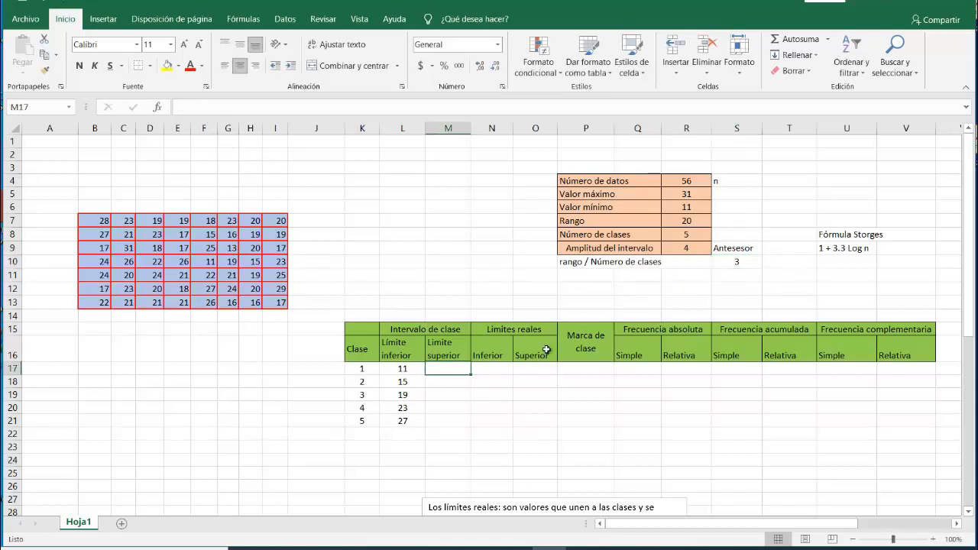
pyautogui.write('=')
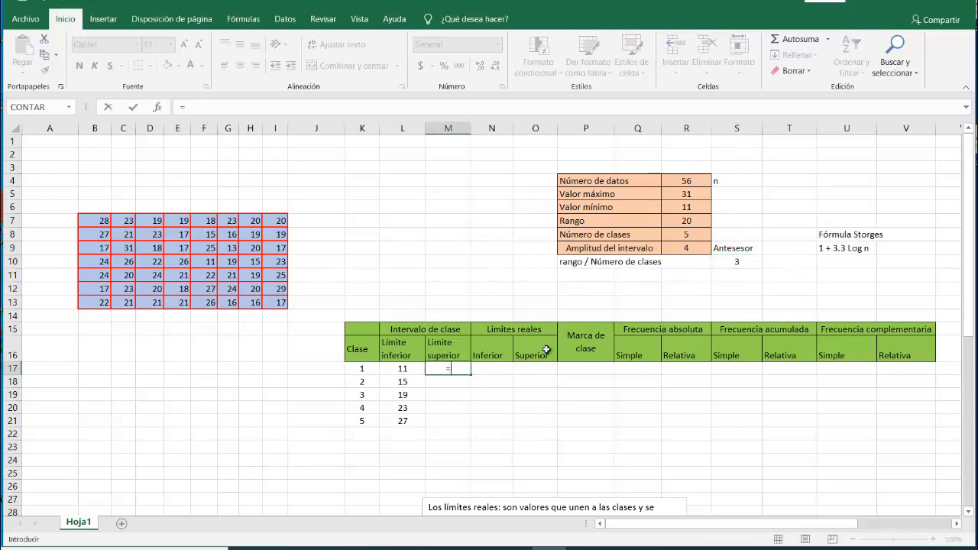
pyautogui.click(400, 369)
pyautogui.write('+3')
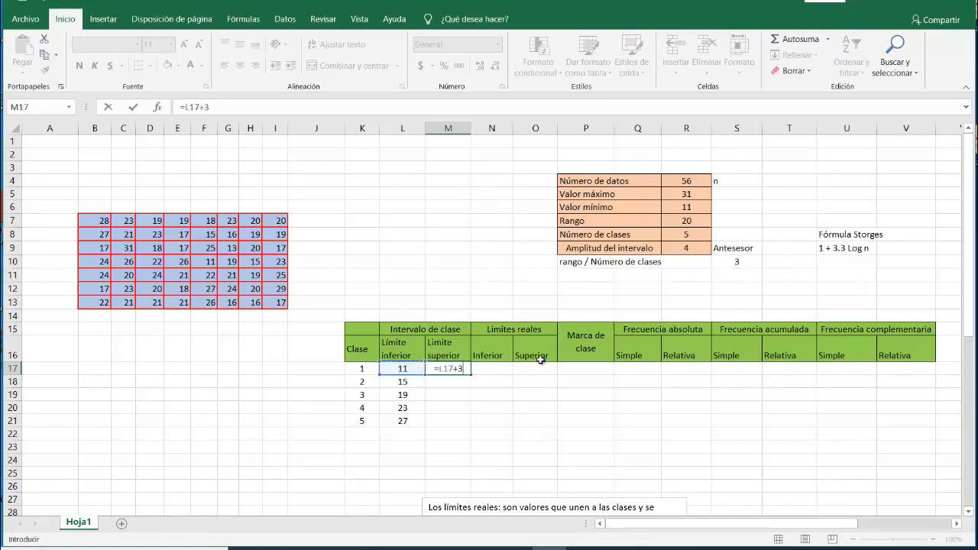
pyautogui.press('Return')
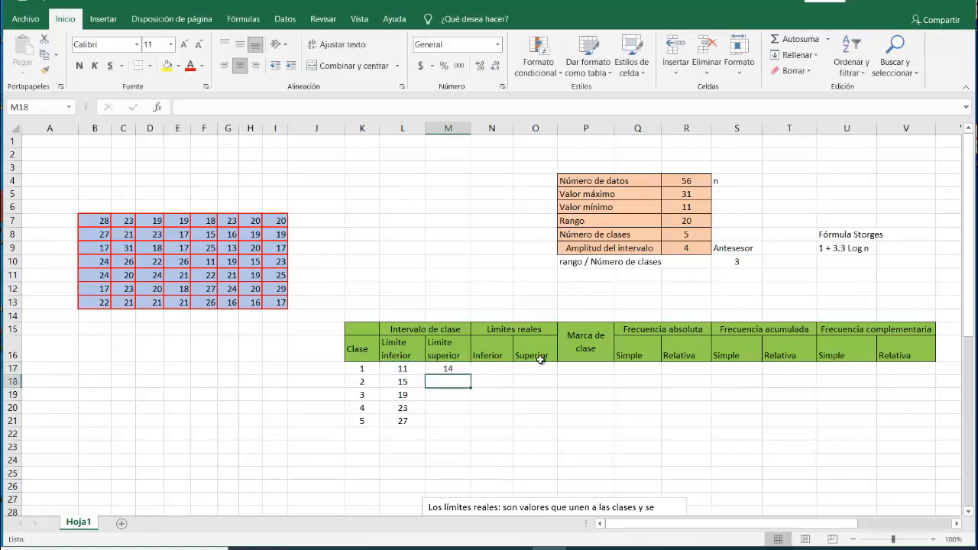
pyautogui.write('=')
pyautogui.click(401, 386)
pyautogui.write('+3')
pyautogui.press('Return')
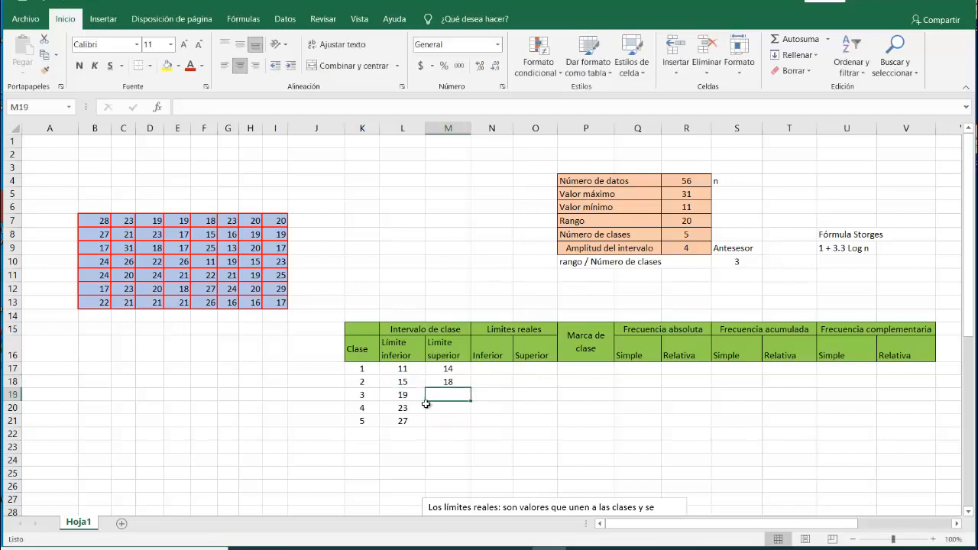
# Calculate the upper limits of classes 3 to 5 in M19:M21 by adding 3 to each lower limit in L19:L21.
pyautogui.write('=')
pyautogui.click(393, 399)
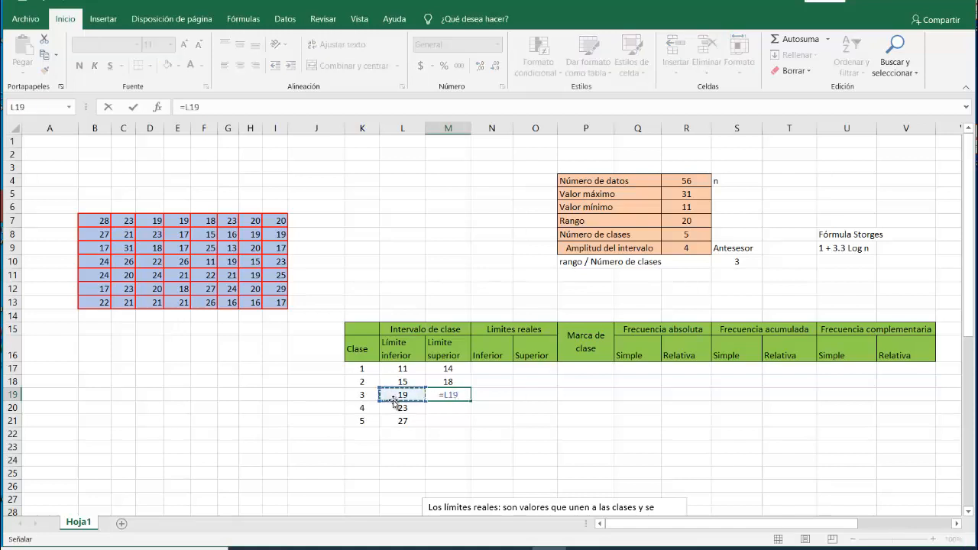
pyautogui.write('+3')
pyautogui.press('Return')
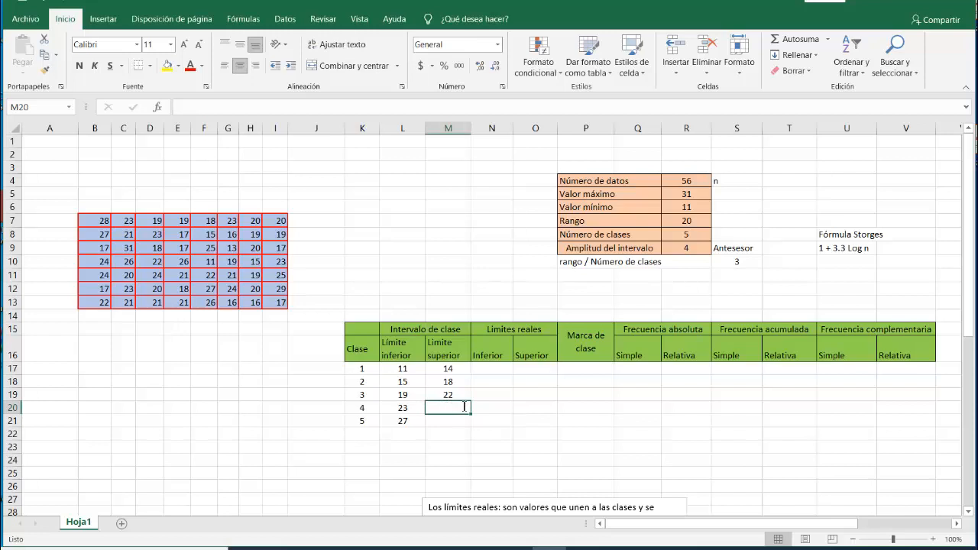
pyautogui.write('=')
pyautogui.click(405, 409)
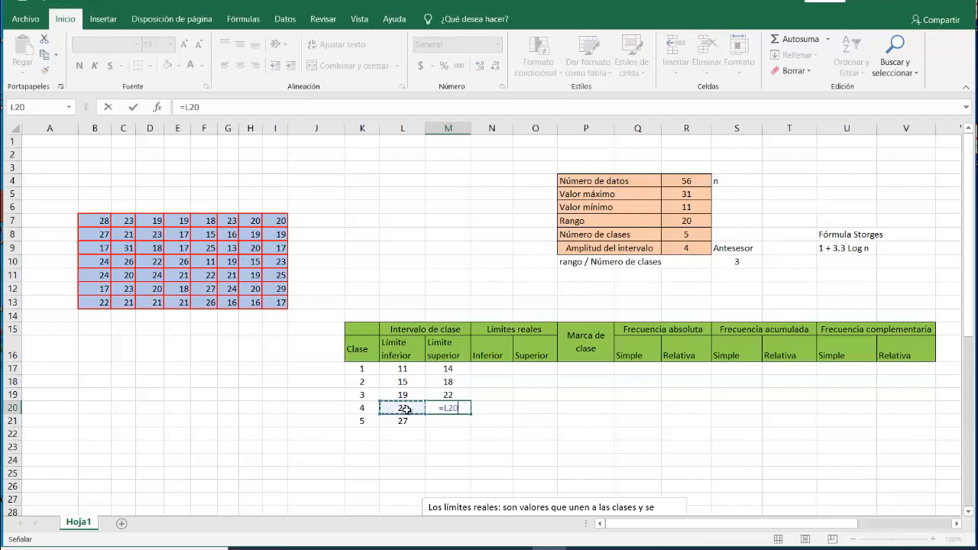
pyautogui.write('+3')
pyautogui.press('Return')
pyautogui.write('=')
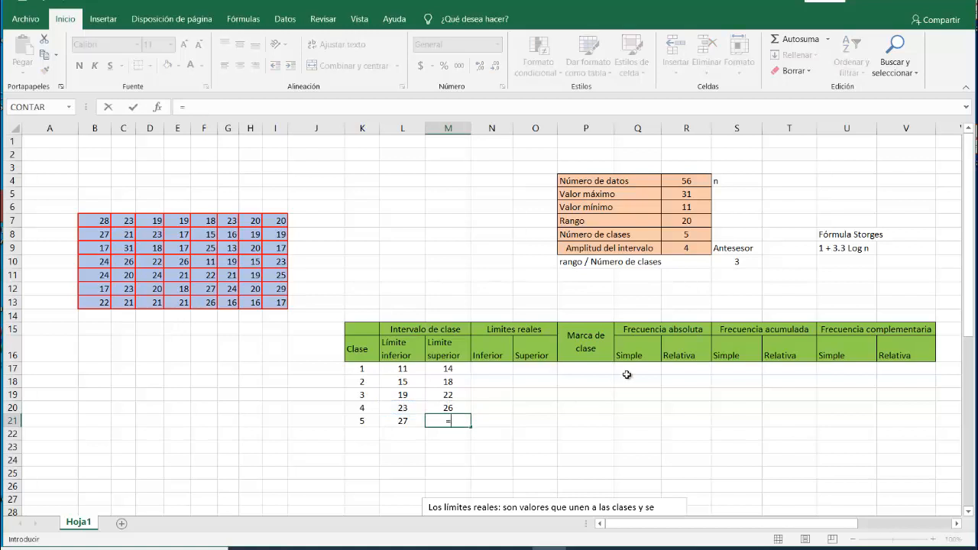
pyautogui.click(396, 422)
pyautogui.write('+3')
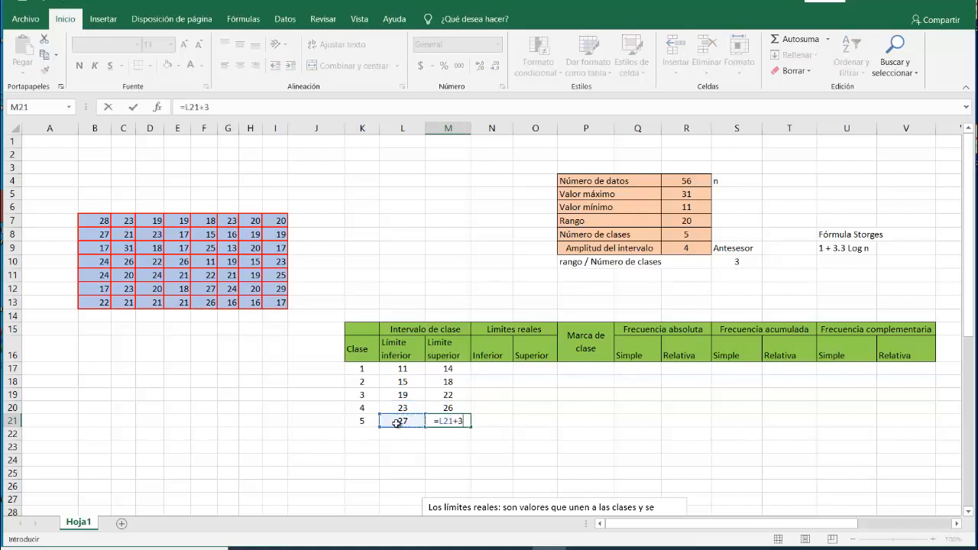
pyautogui.press('Return')
# Fill the class 5 upper limit in M21 and the Valor máximo result in R5 with yellow.
pyautogui.click(453, 421)
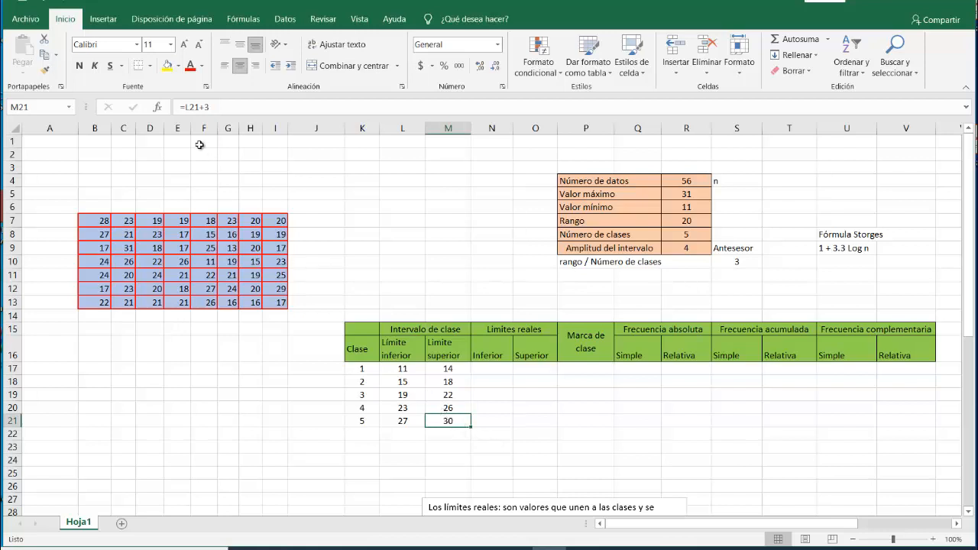
pyautogui.click(167, 67)
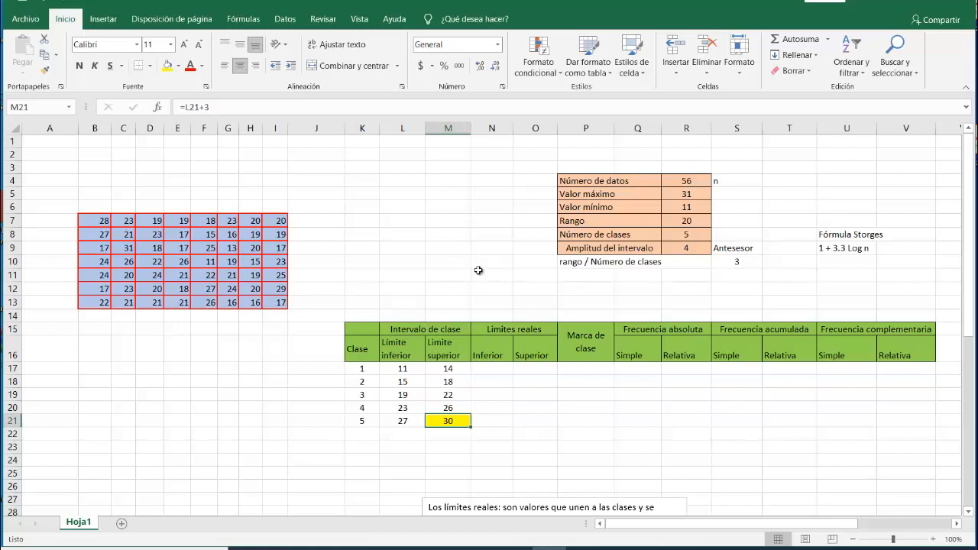
pyautogui.click(673, 198)
pyautogui.click(167, 67)
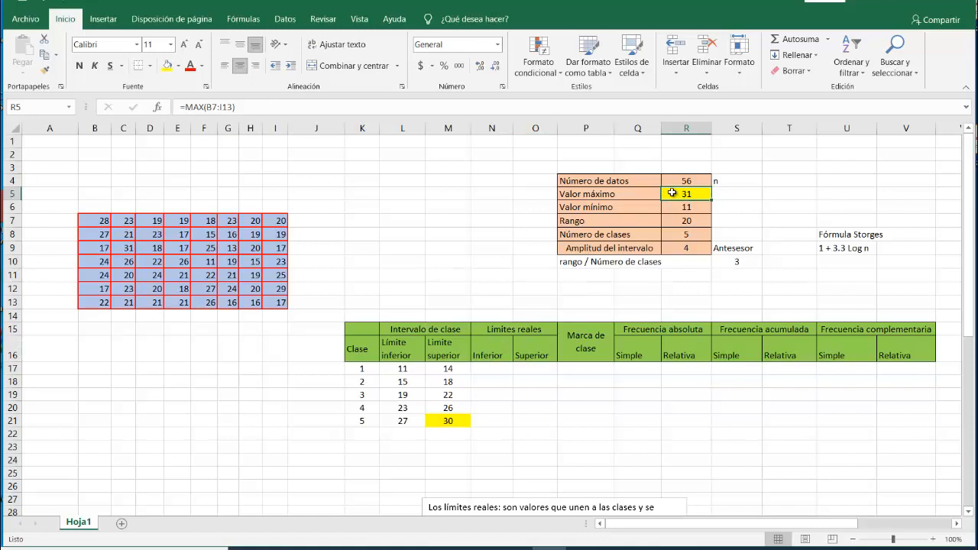
# Replace the formula in M21 with the value 31 to match the Valor máximo in R5.
pyautogui.click(452, 420)
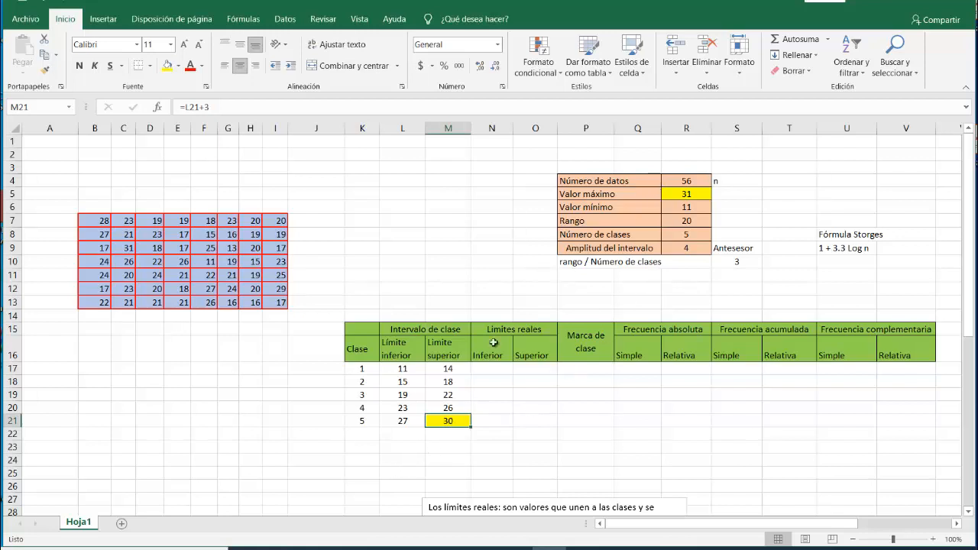
pyautogui.press('BackSpace')
pyautogui.press('Return')
pyautogui.press('Down')
pyautogui.press('Up')
pyautogui.press('Up')
pyautogui.write('31')
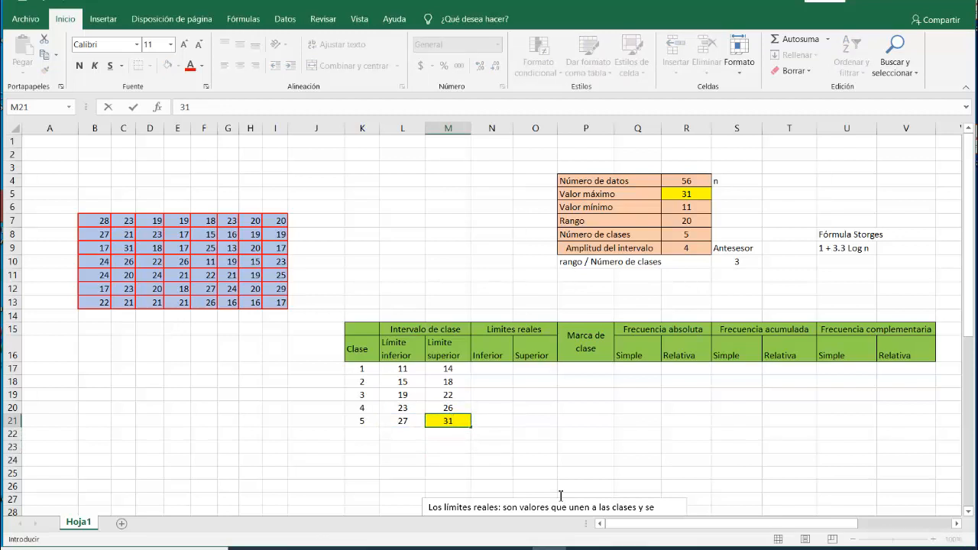
pyautogui.press('Return')
pyautogui.click(690, 194)
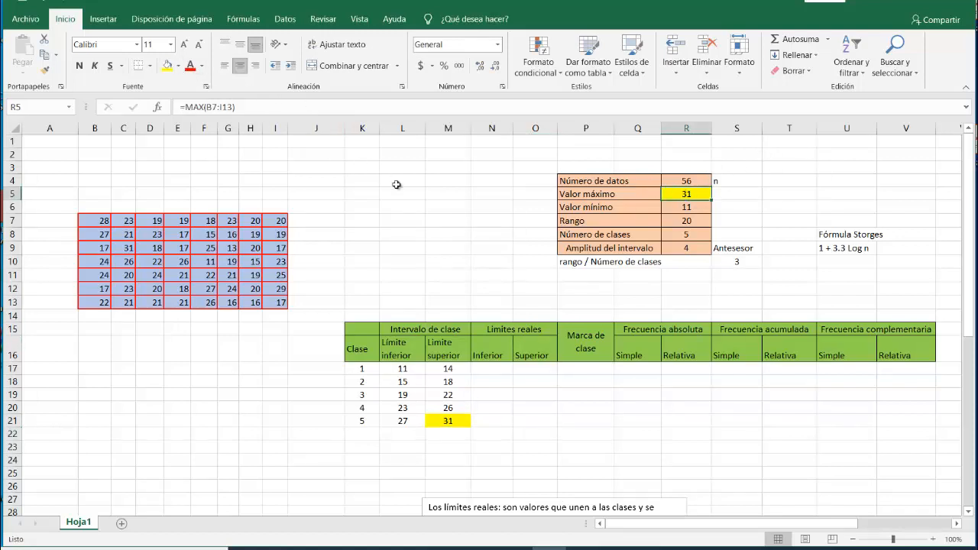
# Move the text box explaining Los límites reales up onto the frequency table.
pyautogui.click(420, 261)
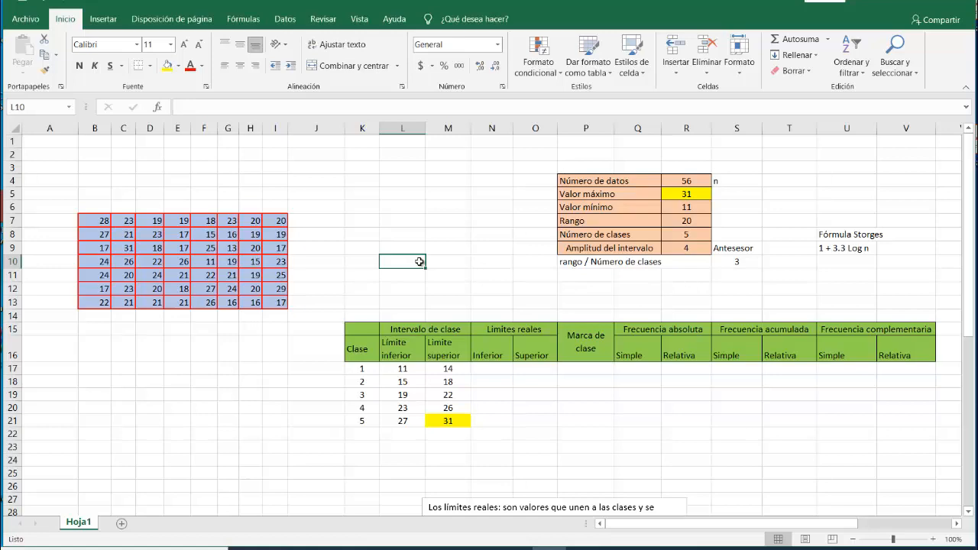
pyautogui.scroll(-2, 489, 329)
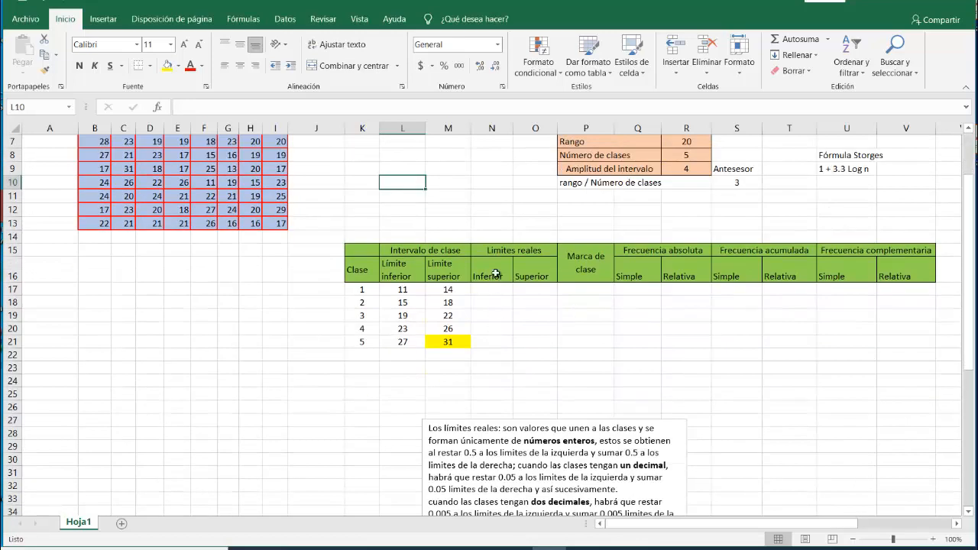
pyautogui.scroll(2, 545, 343)
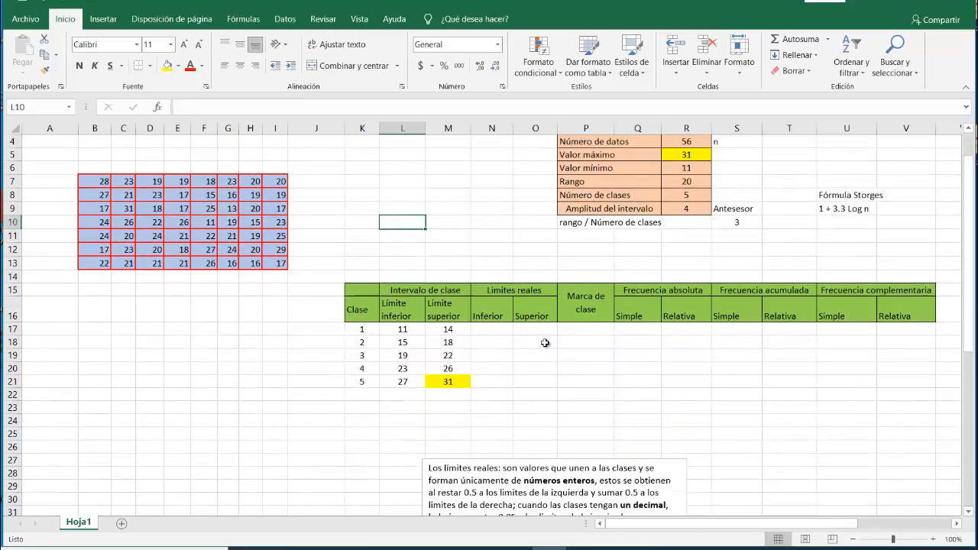
pyautogui.click(577, 499)
pyautogui.moveTo(568, 488); pyautogui.dragTo(423, 338)
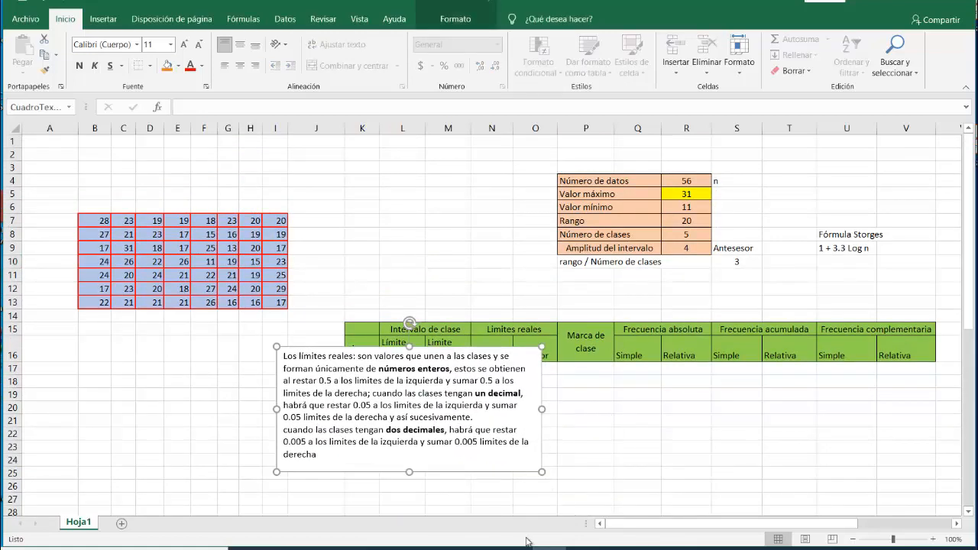
# Switch to the PDF statistics textbook and examine its worked frequency distribution examples, including the one with one-decimal data.
pyautogui.click(623, 510)
pyautogui.scroll(-10, 393, 220)
pyautogui.scroll(-15, 393, 220)
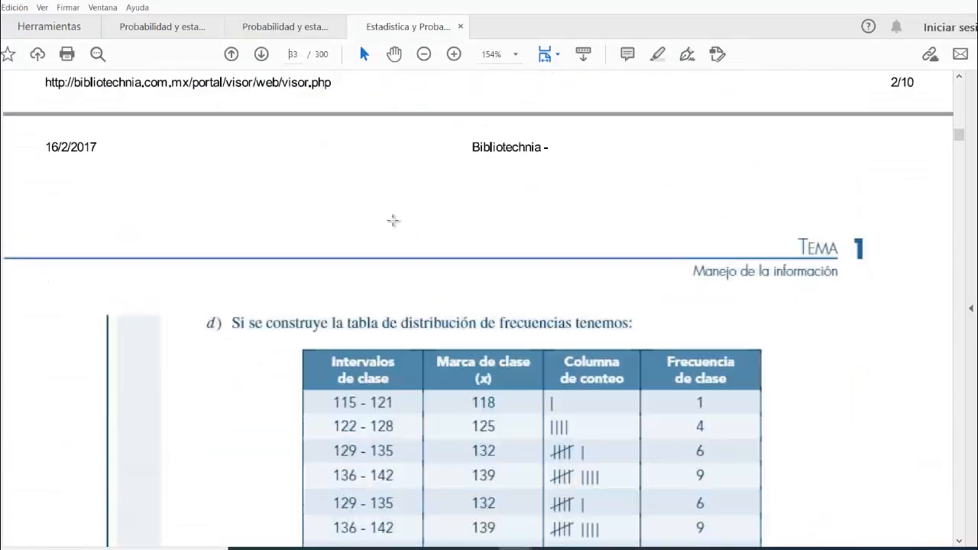
pyautogui.scroll(-12, 392, 220)
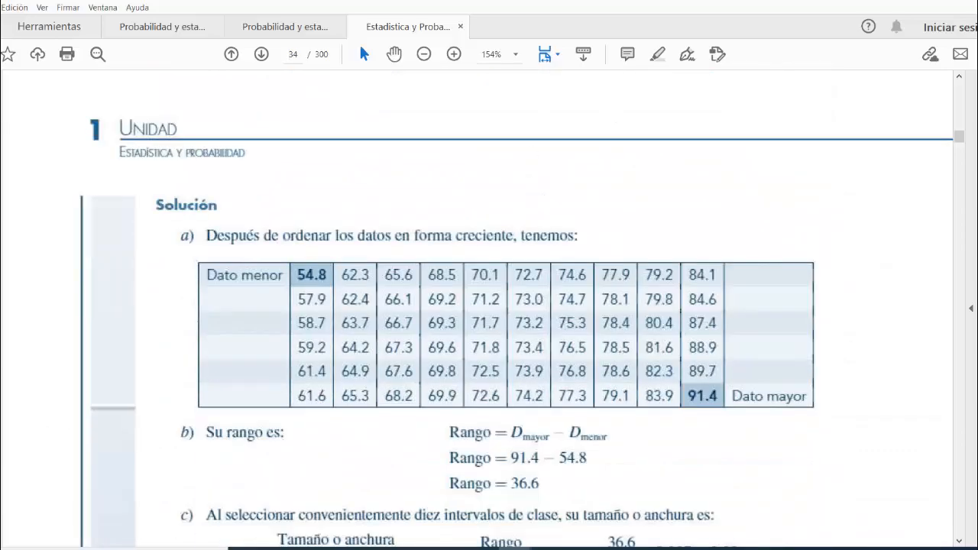
# Return to Excel, move the Los límites reales text box below the income data, and add "positovos" after "números enteros".
pyautogui.click(550, 547)
pyautogui.click(386, 381)
pyautogui.moveTo(275, 394); pyautogui.dragTo(64, 372)
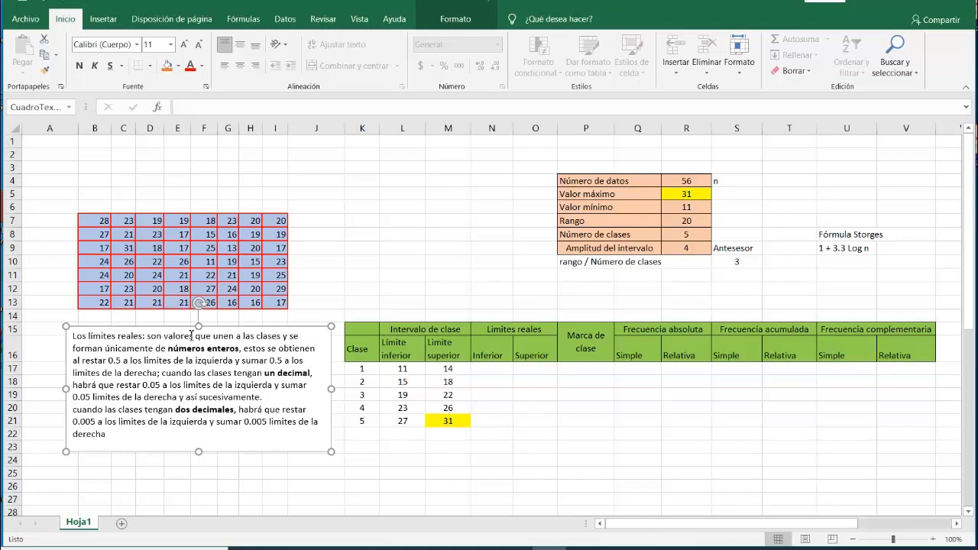
pyautogui.click(239, 348)
pyautogui.write('positov')
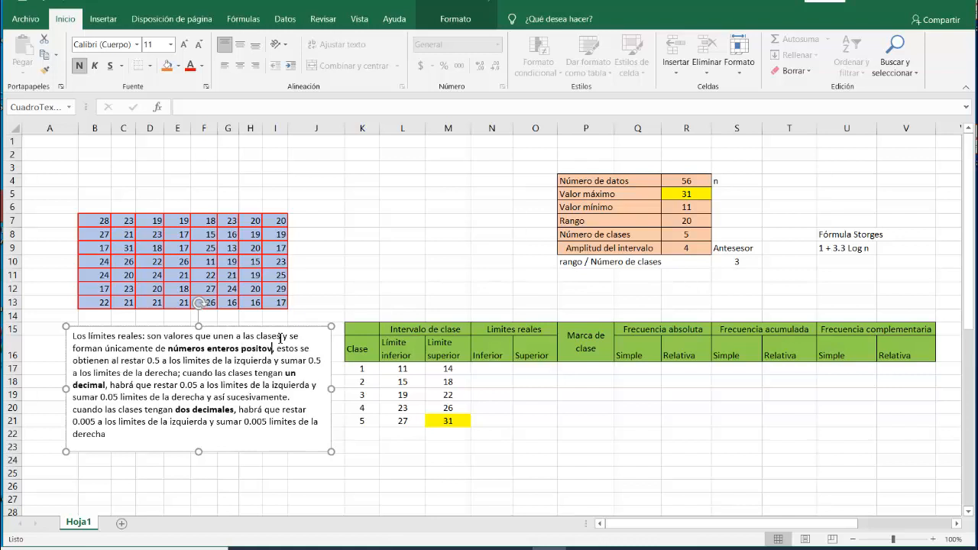
pyautogui.write('os')
# Compare the income data and class intervals with the text box rules for whole numbers and one decimal.
pyautogui.moveTo(98, 221); pyautogui.dragTo(284, 301)
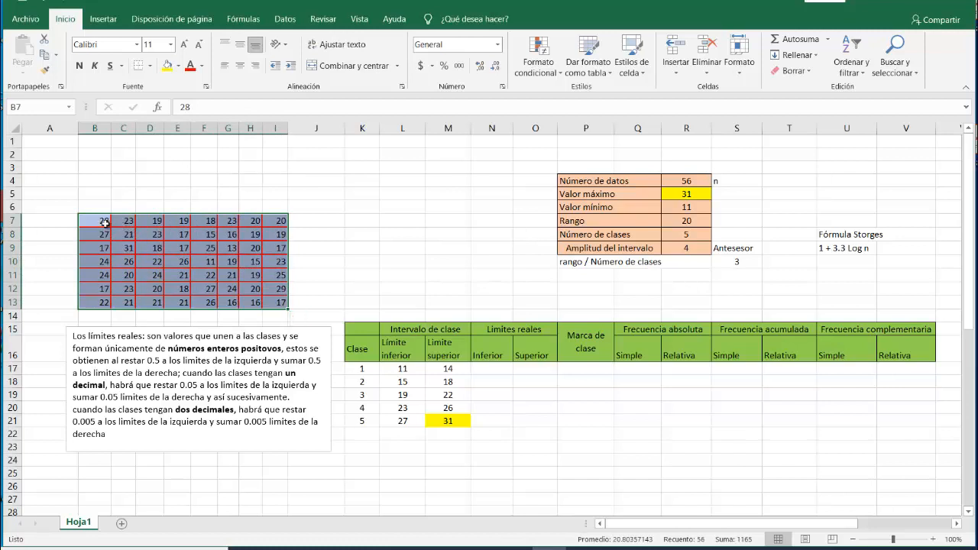
pyautogui.moveTo(103, 223); pyautogui.dragTo(279, 301)
pyautogui.moveTo(405, 333); pyautogui.dragTo(444, 425)
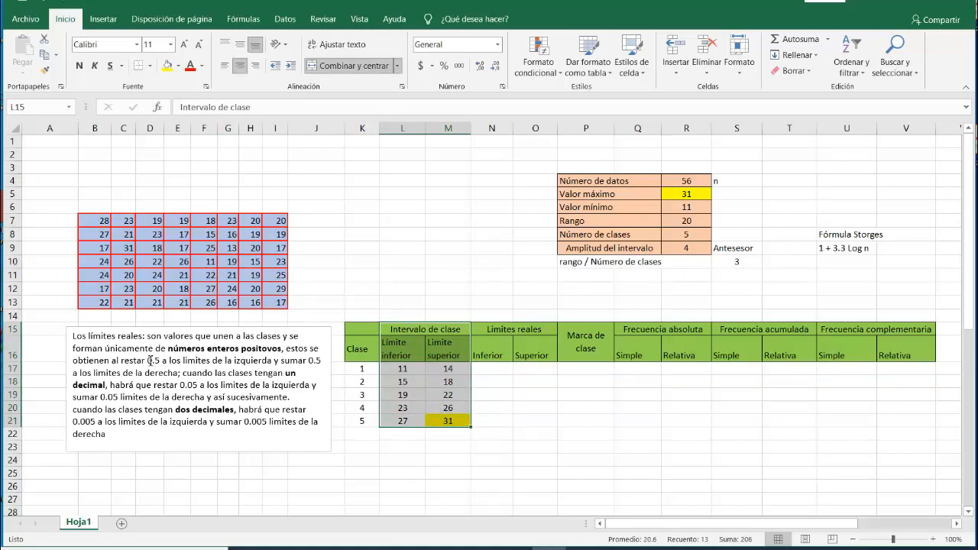
pyautogui.moveTo(120, 359); pyautogui.dragTo(163, 362)
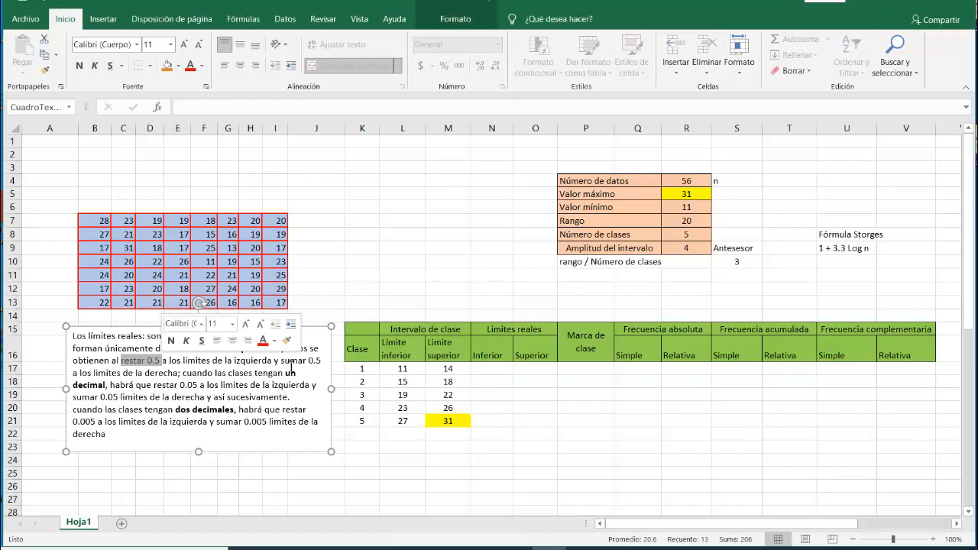
pyautogui.moveTo(280, 361); pyautogui.dragTo(325, 362)
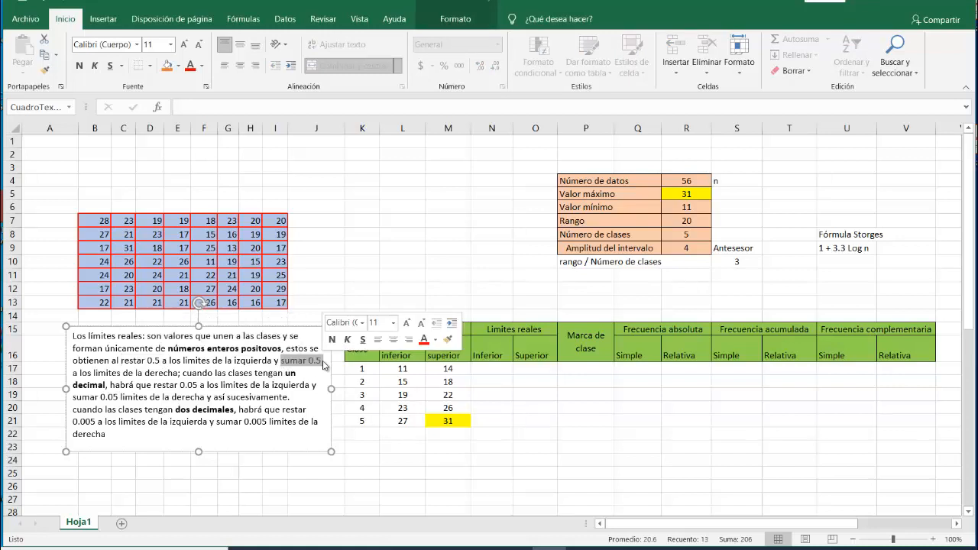
pyautogui.click(183, 374)
pyautogui.moveTo(184, 375); pyautogui.dragTo(107, 385)
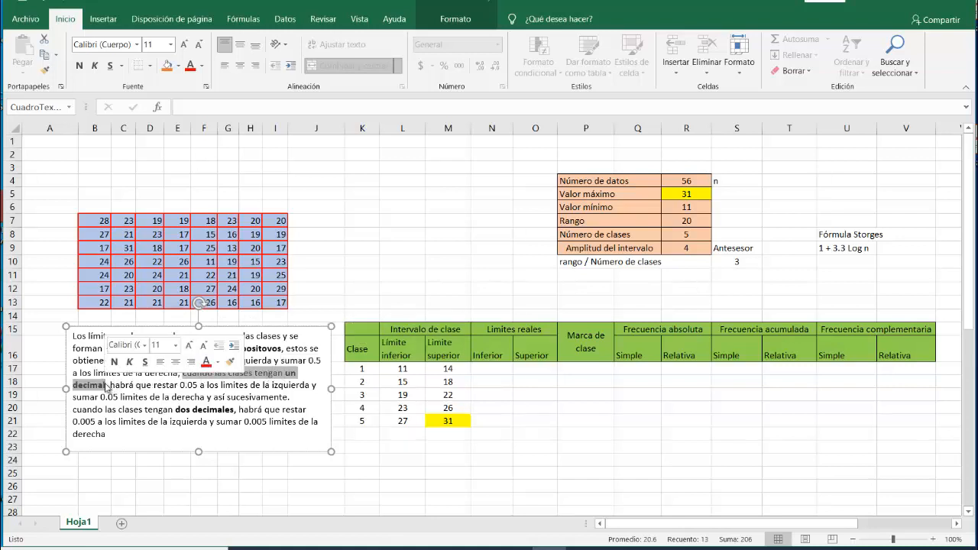
pyautogui.click(402, 369)
pyautogui.press('F2')
pyautogui.write('11.')
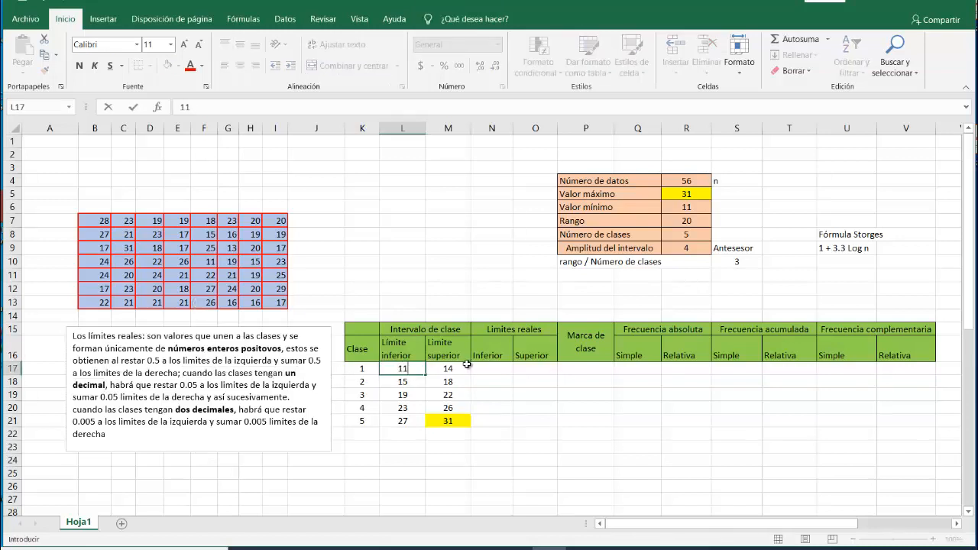
pyautogui.write('5')
pyautogui.press('Escape')
# Review the income data and the text box rules on real limits for one and two decimals.
pyautogui.moveTo(89, 219); pyautogui.dragTo(275, 301)
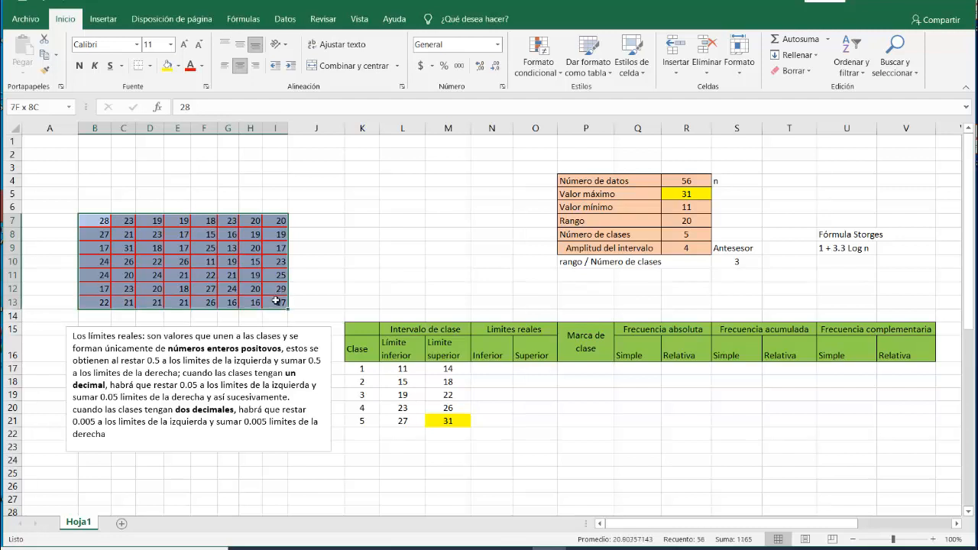
pyautogui.moveTo(275, 301); pyautogui.dragTo(276, 303)
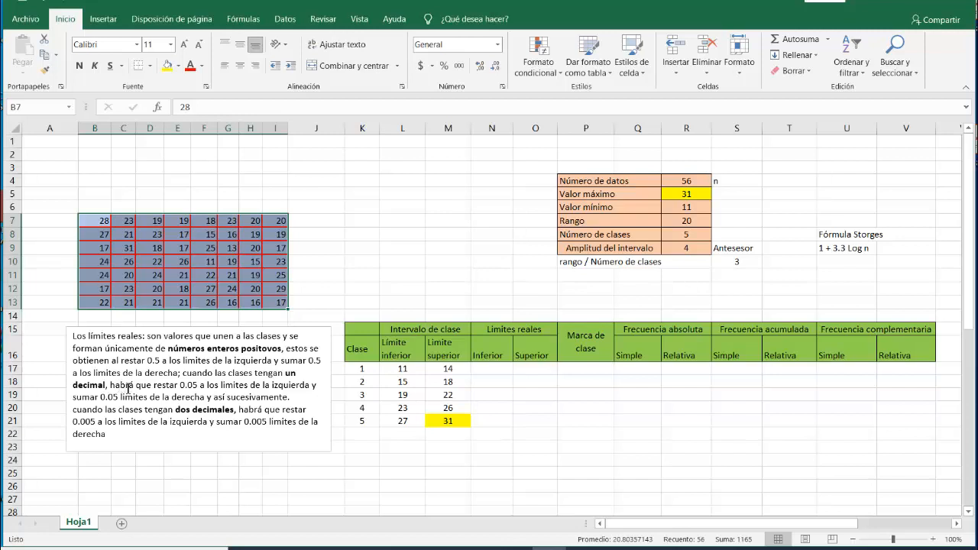
pyautogui.moveTo(153, 385); pyautogui.dragTo(201, 385)
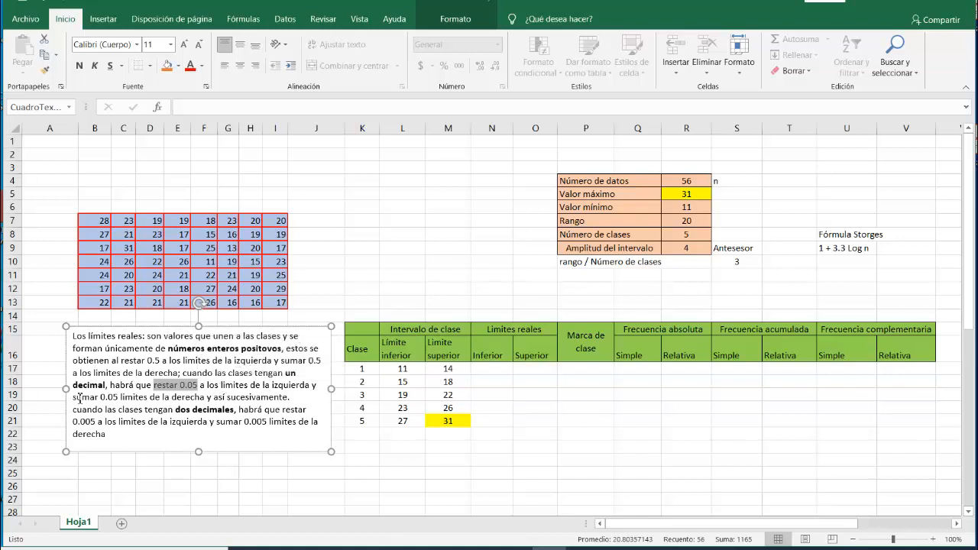
pyautogui.moveTo(73, 398); pyautogui.dragTo(197, 398)
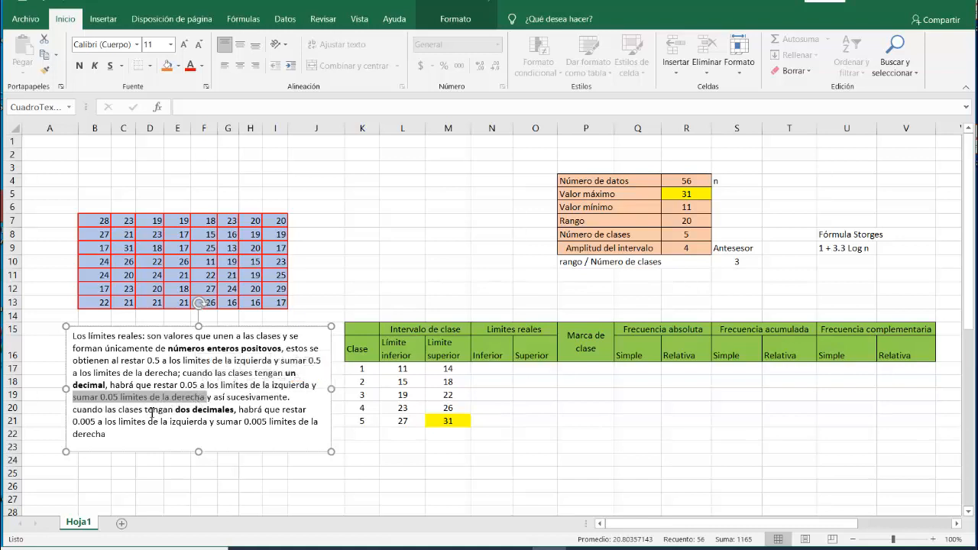
pyautogui.moveTo(120, 410); pyautogui.dragTo(219, 411)
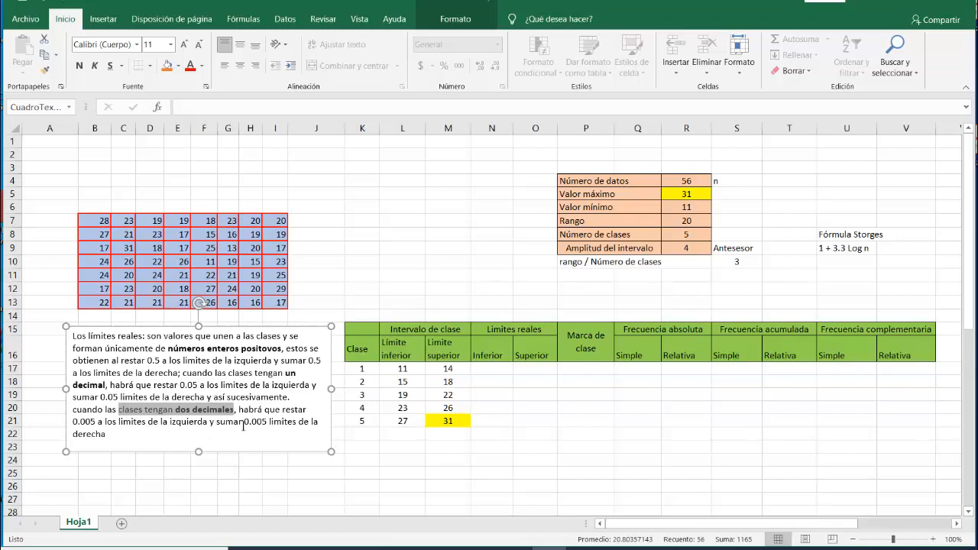
# Review the text box adjustments of 0.5 for whole numbers, 0.05 for one decimal and 0.005 for two decimals.
pyautogui.moveTo(74, 422); pyautogui.dragTo(283, 428)
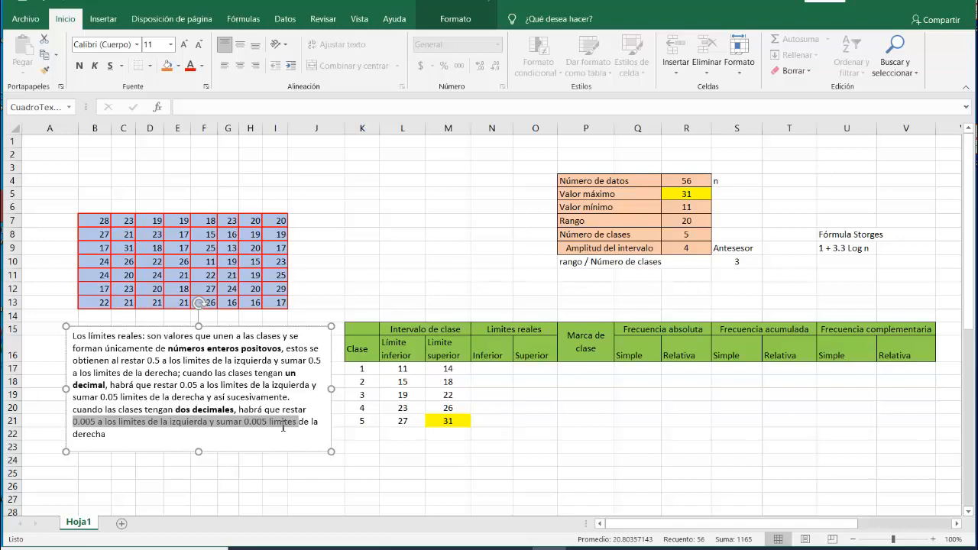
pyautogui.moveTo(282, 427); pyautogui.dragTo(281, 429)
pyautogui.moveTo(149, 360); pyautogui.dragTo(161, 360)
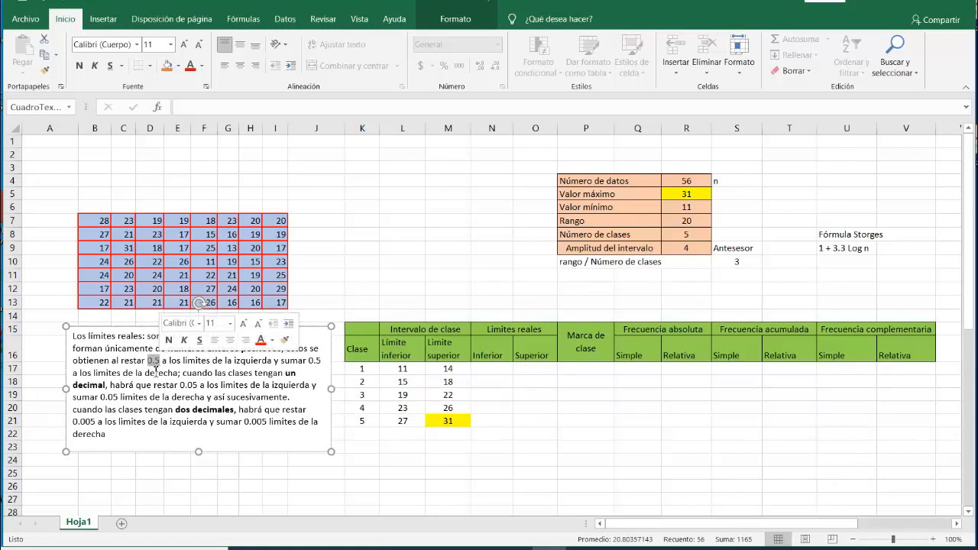
pyautogui.moveTo(180, 385); pyautogui.dragTo(198, 385)
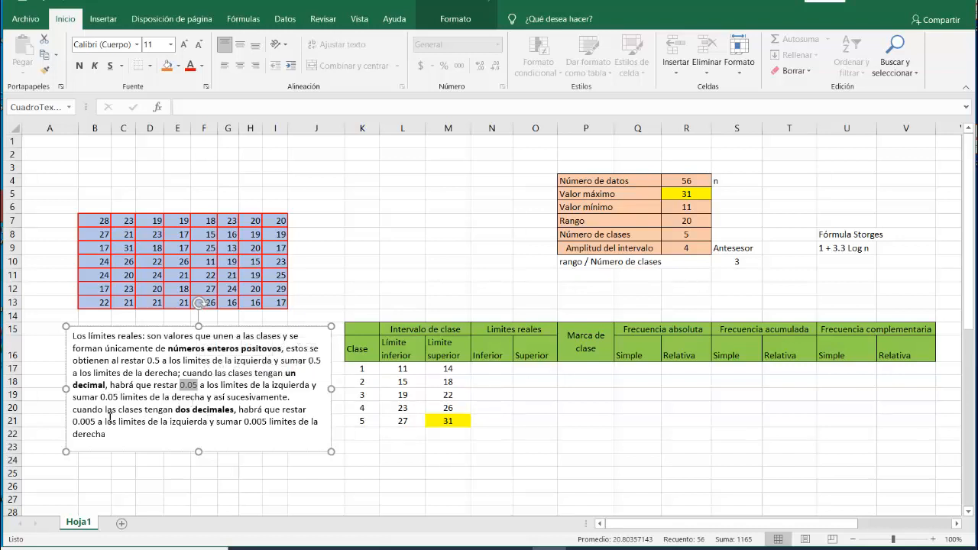
pyautogui.moveTo(81, 421); pyautogui.dragTo(97, 420)
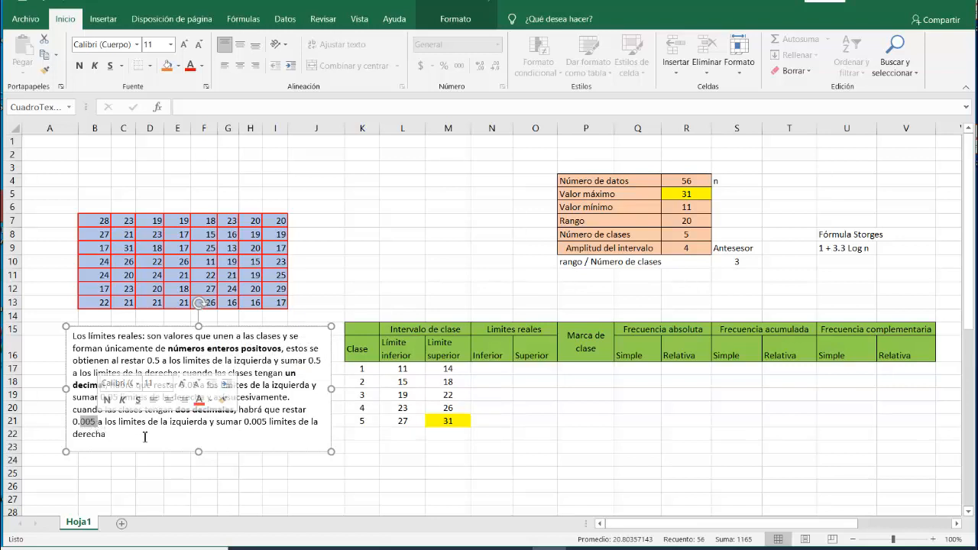
pyautogui.click(339, 279)
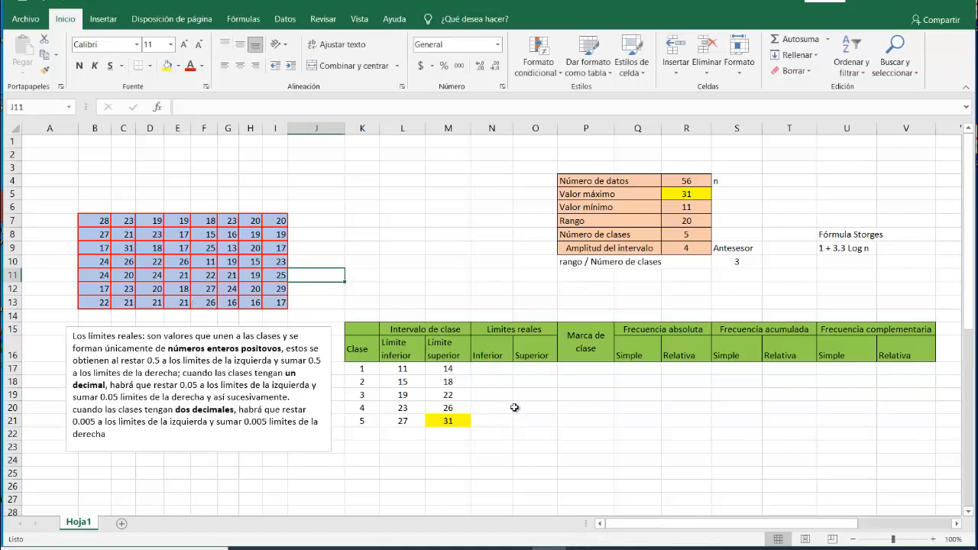
# Calculate the lower real limits in N17:N21 by entering =L17-0.5 for the first class and filling the formula through class 5.
pyautogui.click(487, 368)
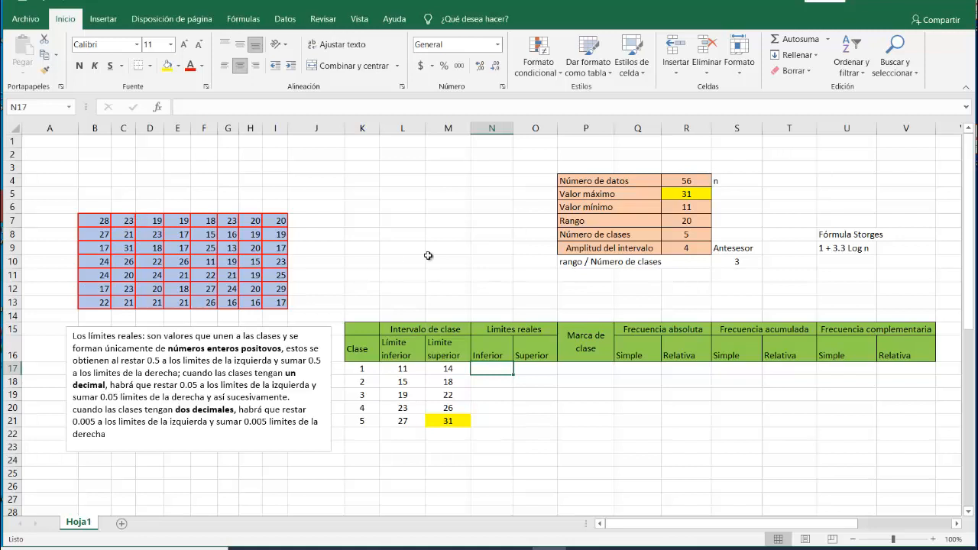
pyautogui.write('=')
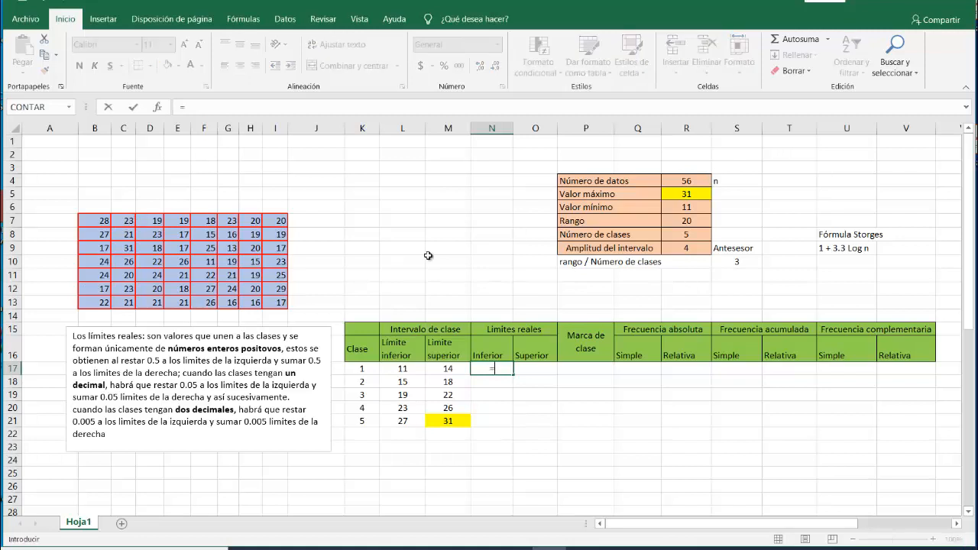
pyautogui.click(396, 368)
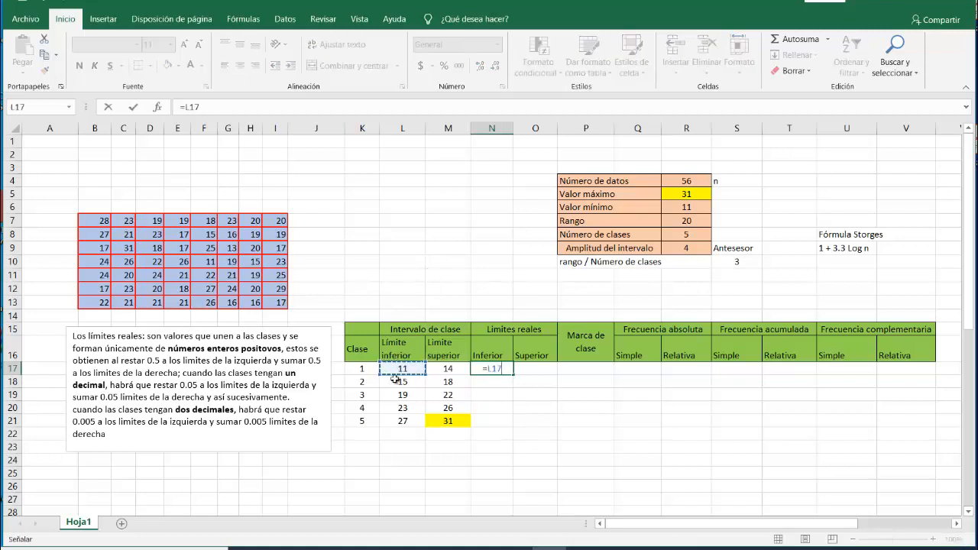
pyautogui.write('-0.5')
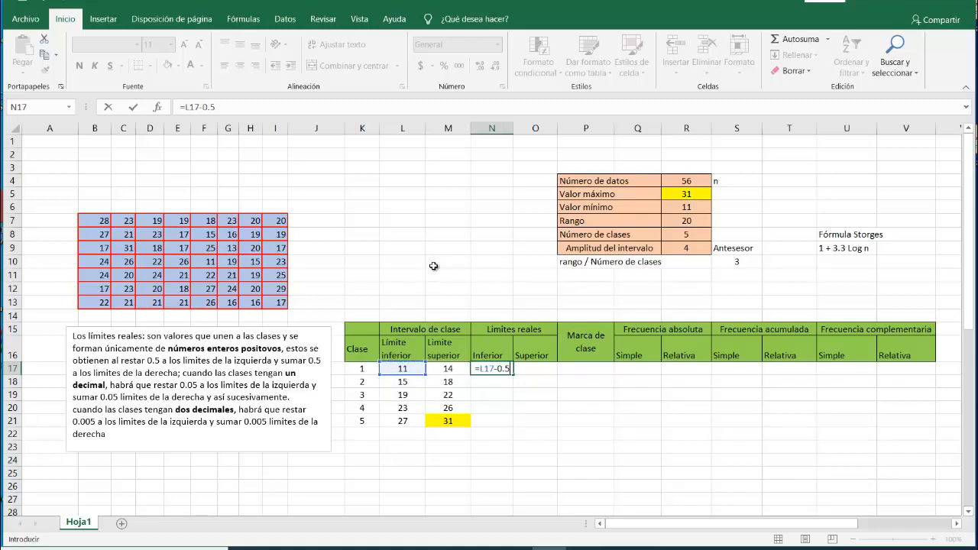
pyautogui.press('BackSpace')
pyautogui.press('BackSpace')
pyautogui.press('BackSpace')
pyautogui.write('.5')
pyautogui.press('Return')
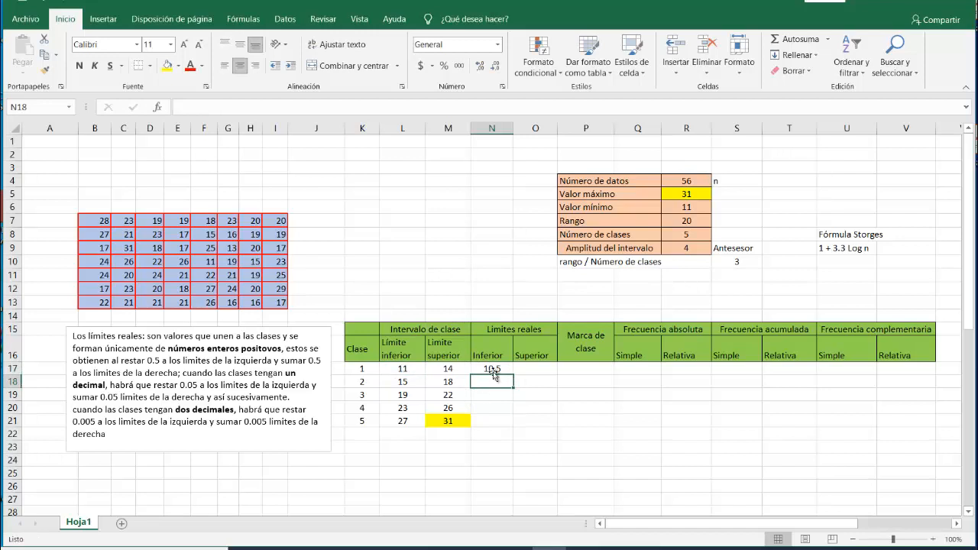
pyautogui.click(504, 368)
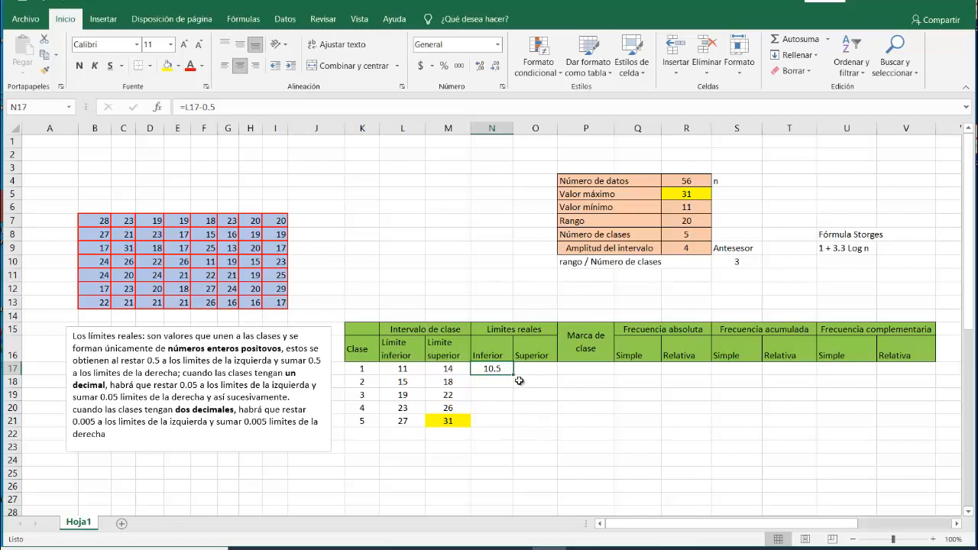
pyautogui.moveTo(514, 376); pyautogui.dragTo(514, 428)
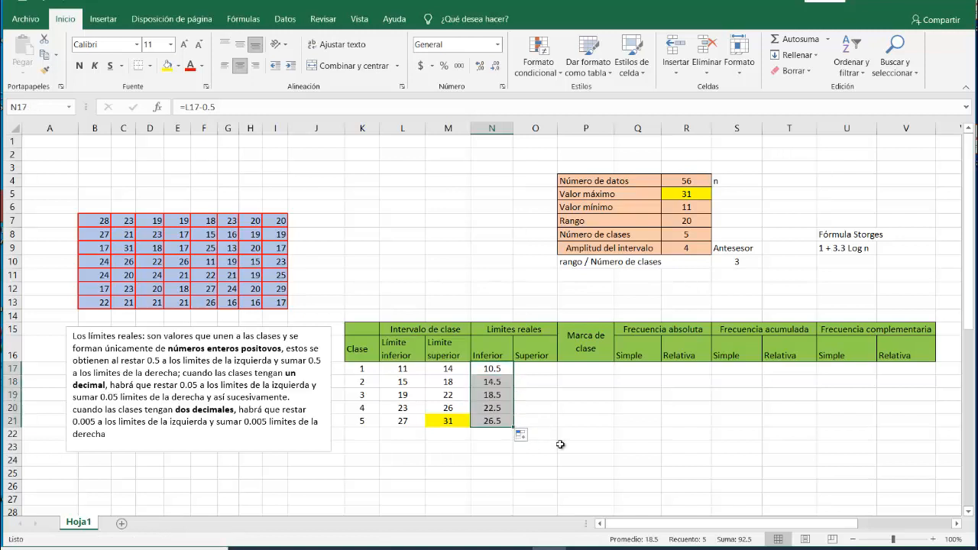
# Calculate the upper real limits in O17:O21 by entering =M17+.5 for the first class and filling the formula through class 5.
pyautogui.click(538, 373)
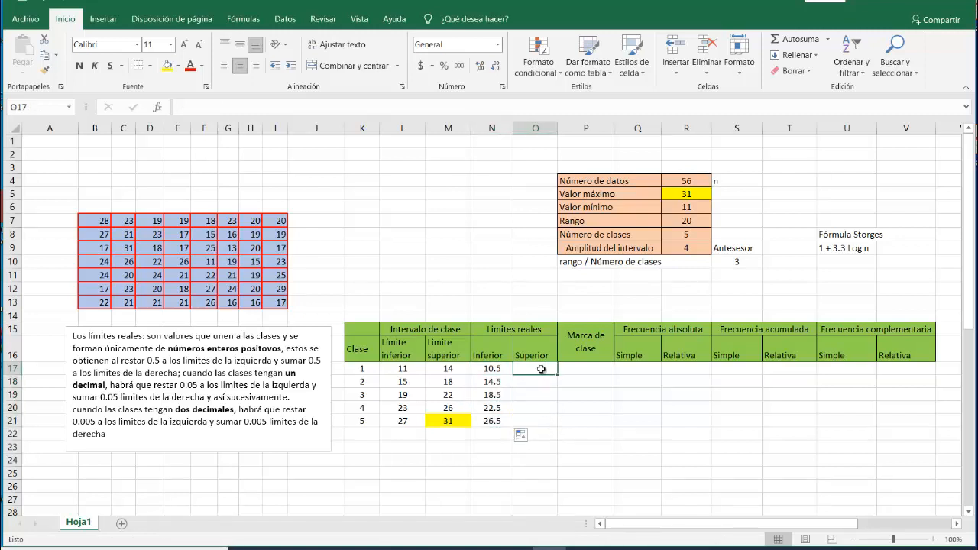
pyautogui.write('=')
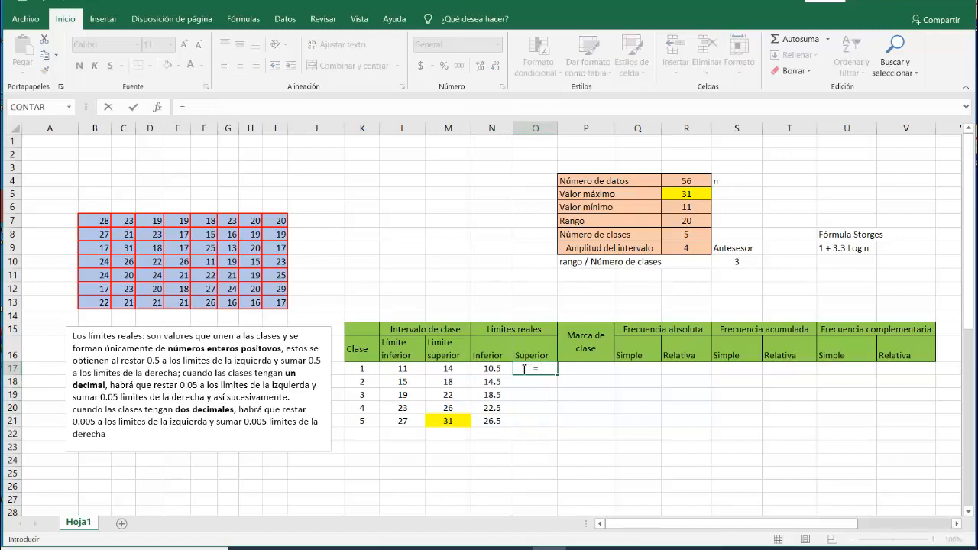
pyautogui.click(446, 370)
pyautogui.write('+.5')
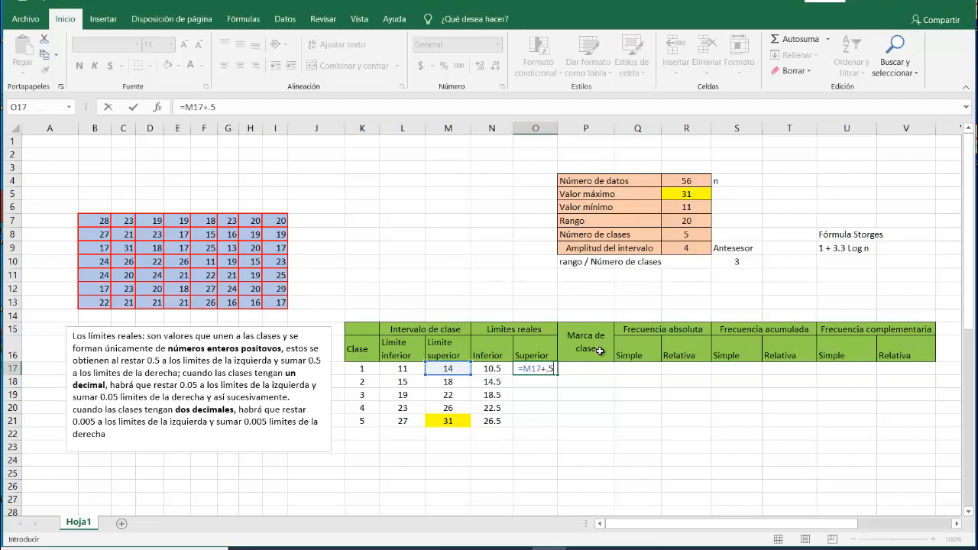
pyautogui.press('Return')
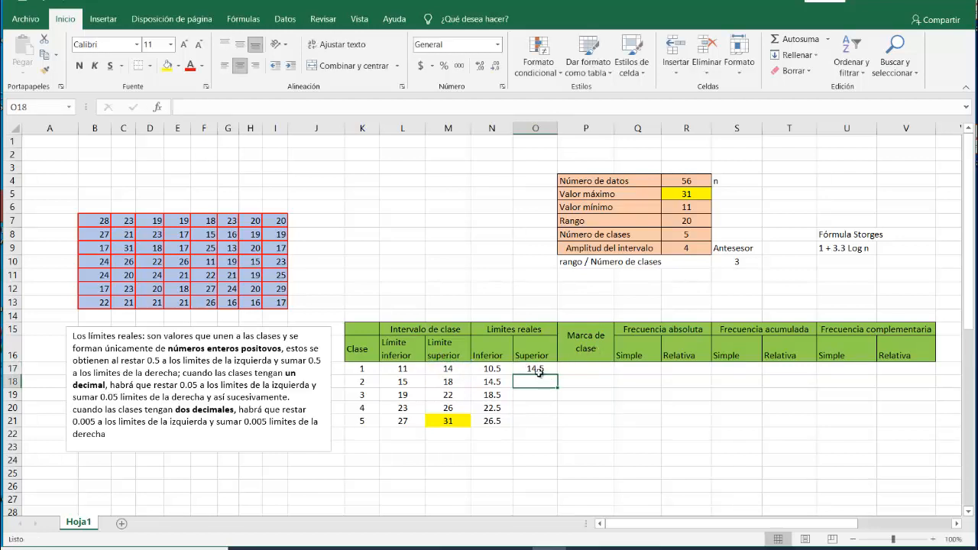
pyautogui.moveTo(559, 373); pyautogui.dragTo(561, 426)
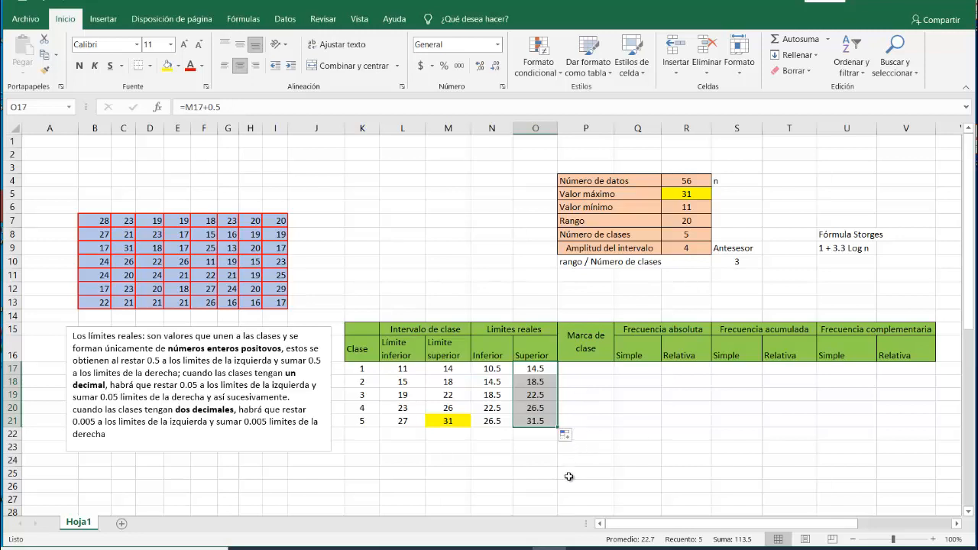
# Switch to the Estadística y Probabilidad PDF and examine the Marca de clase definition, equation and examples on page 30.
pyautogui.click(548, 548)
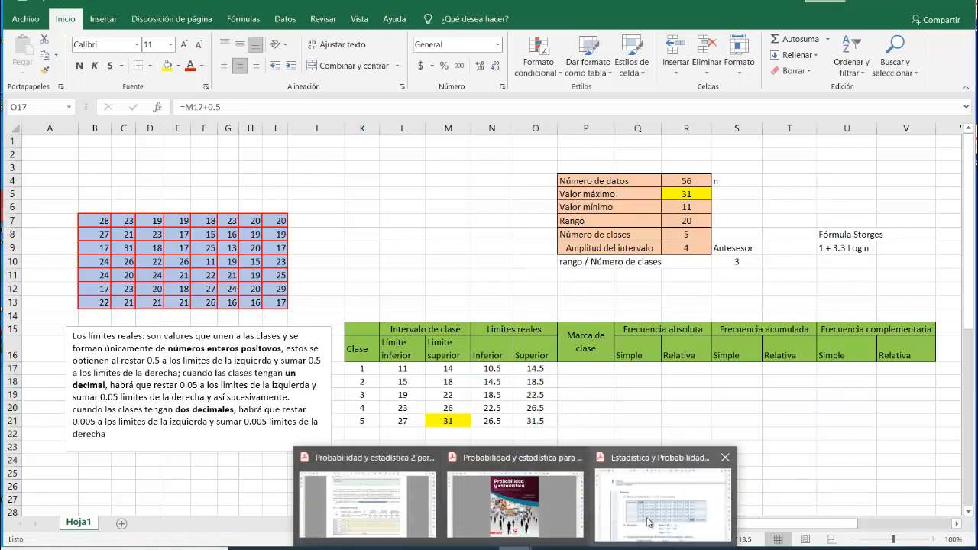
pyautogui.click(666, 511)
pyautogui.scroll(-1, 432, 339)
pyautogui.scroll(-3, 431, 338)
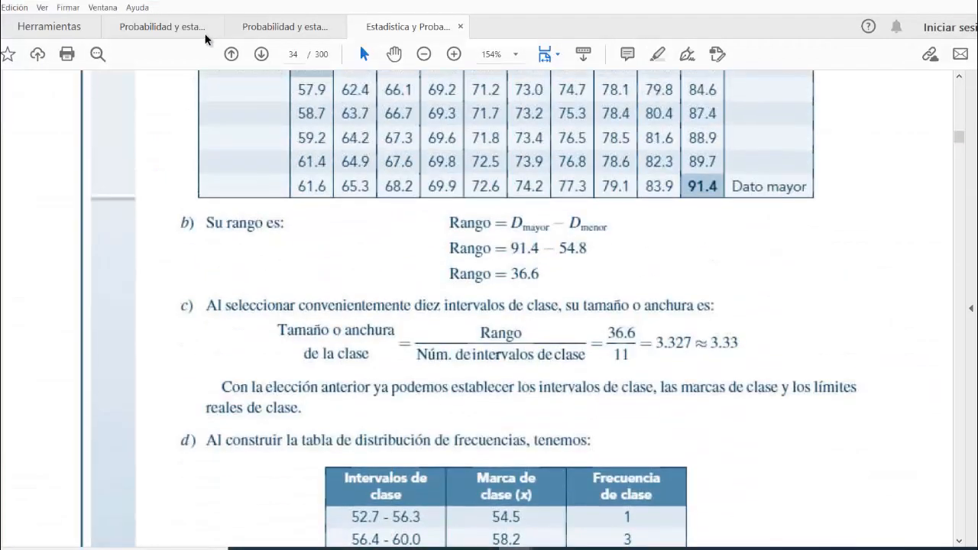
pyautogui.click(231, 55)
pyautogui.click(231, 54)
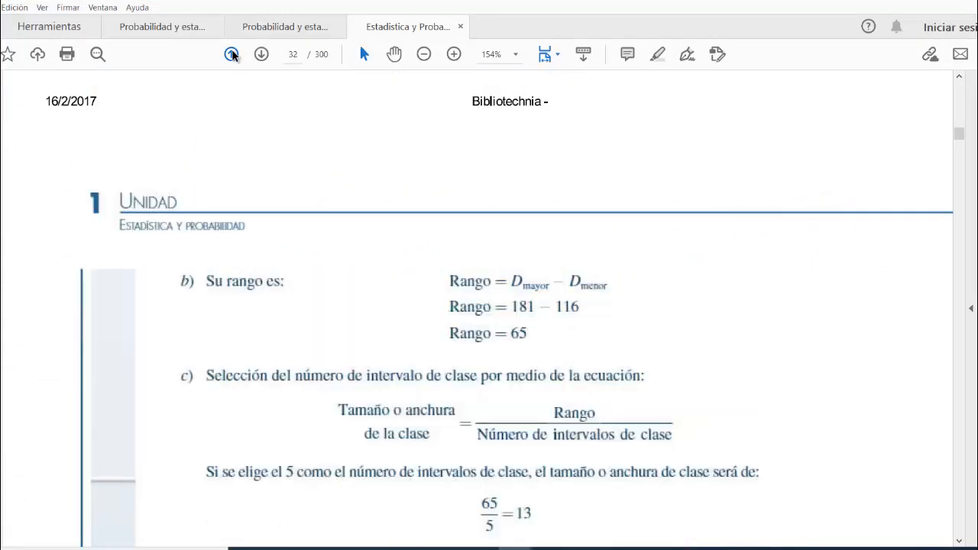
pyautogui.click(231, 55)
pyautogui.click(232, 54)
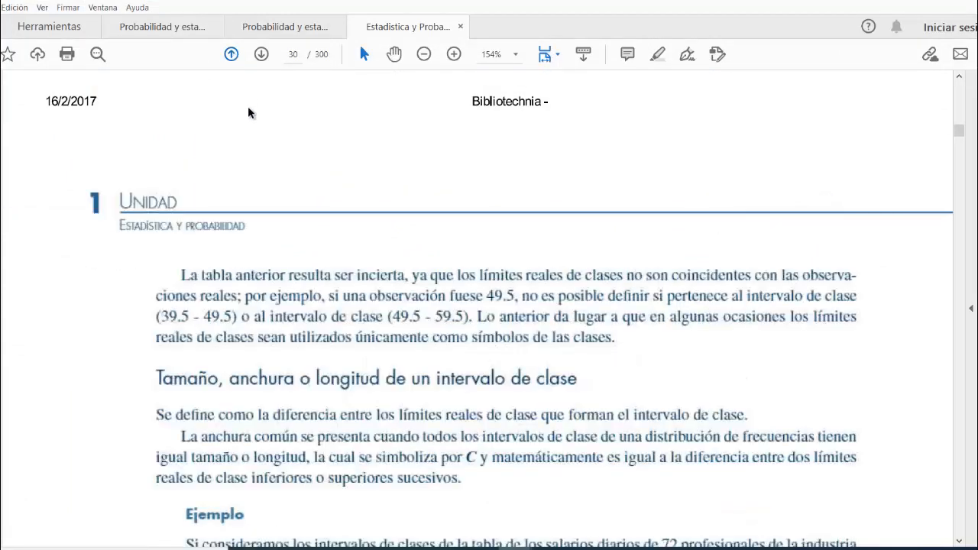
pyautogui.scroll(-5, 253, 139)
pyautogui.scroll(-5, 253, 138)
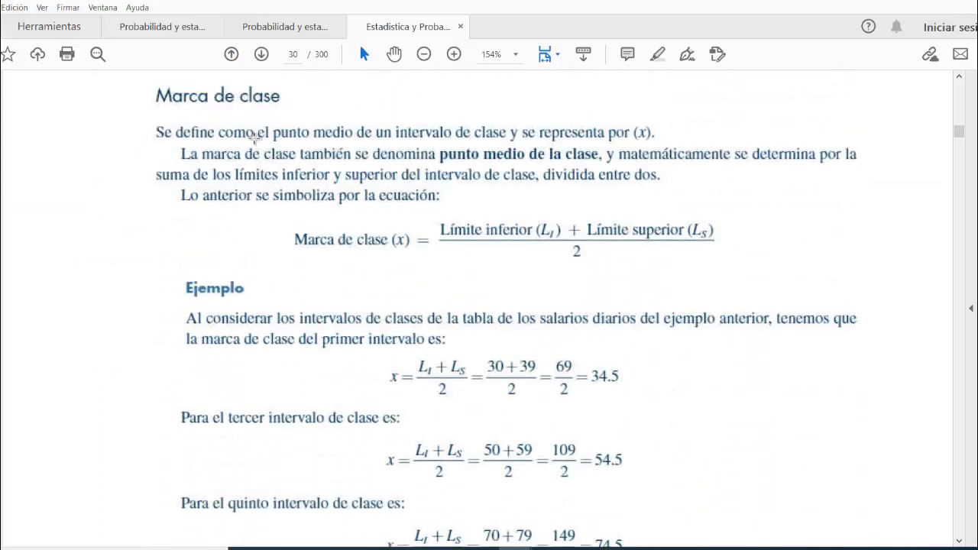
pyautogui.scroll(1, 343, 136)
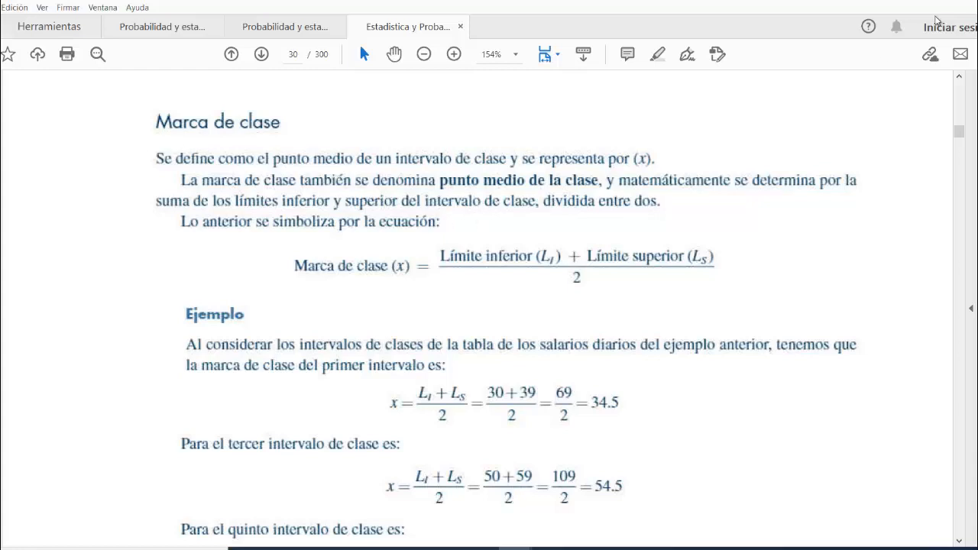
# Return to Excel and compare the Intervalo de clase columns with the Limites reales columns of the frequency table.
pyautogui.click(939, 2)
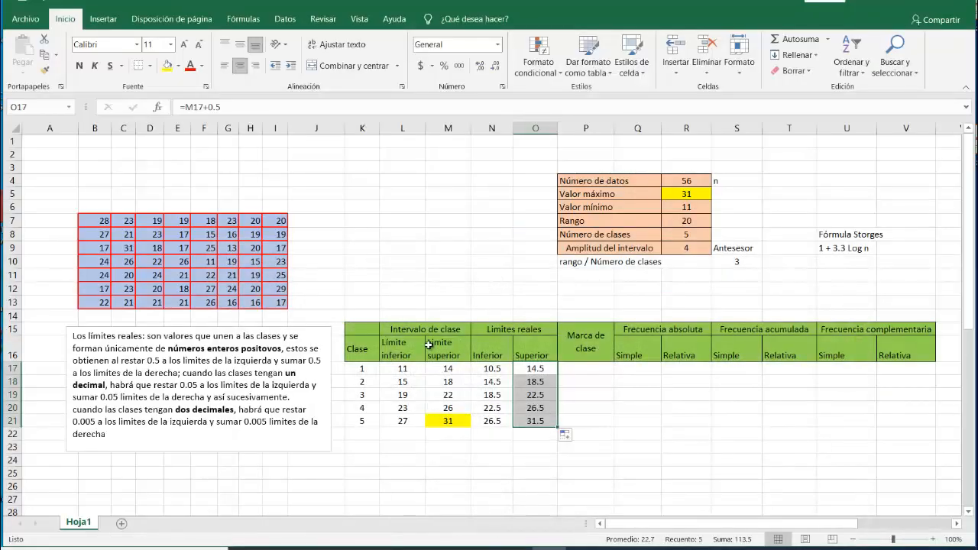
pyautogui.scroll(-2, 447, 369)
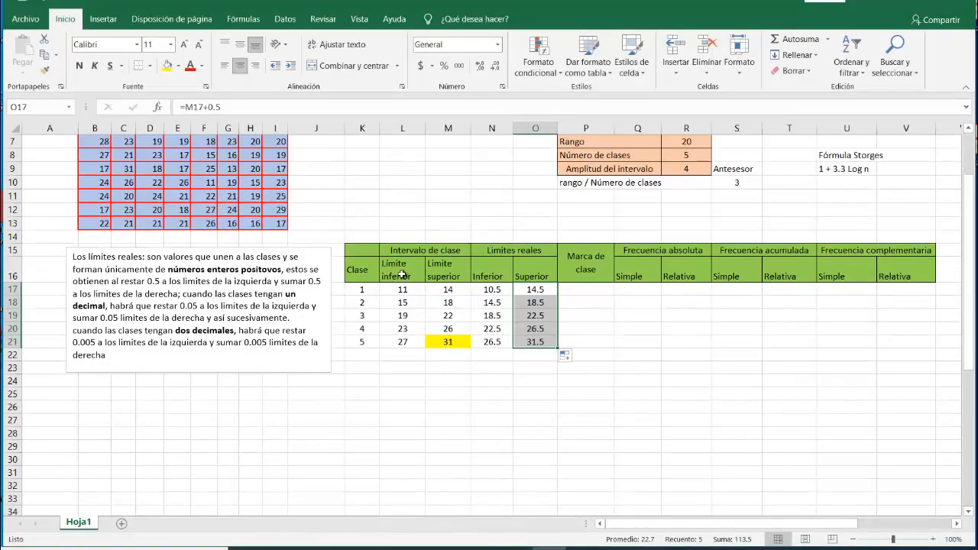
pyautogui.moveTo(390, 249); pyautogui.dragTo(441, 342)
pyautogui.moveTo(495, 250); pyautogui.dragTo(519, 342)
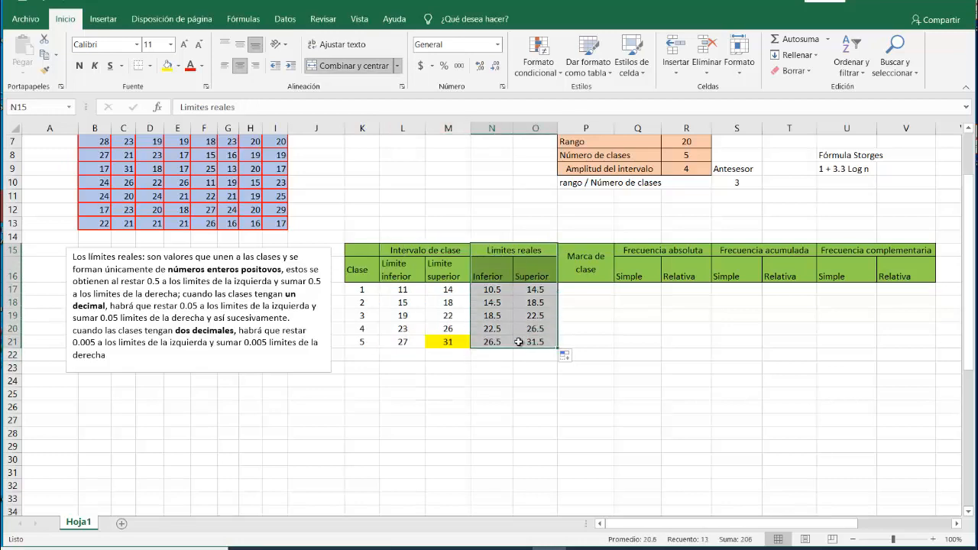
pyautogui.scroll(2, 520, 344)
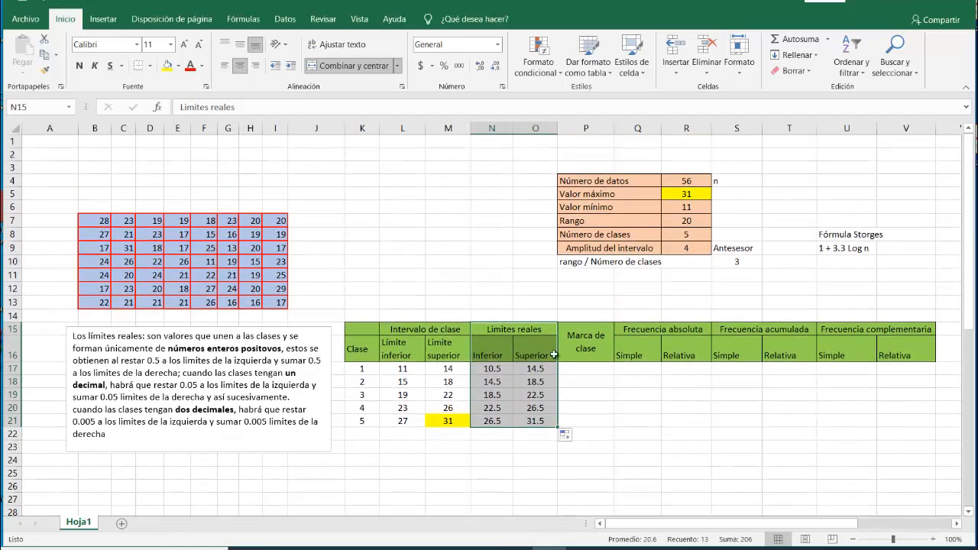
# Calculate the first class mark in P17 with the formula =(L17+M17)/2.
pyautogui.click(578, 371)
pyautogui.write('=(')
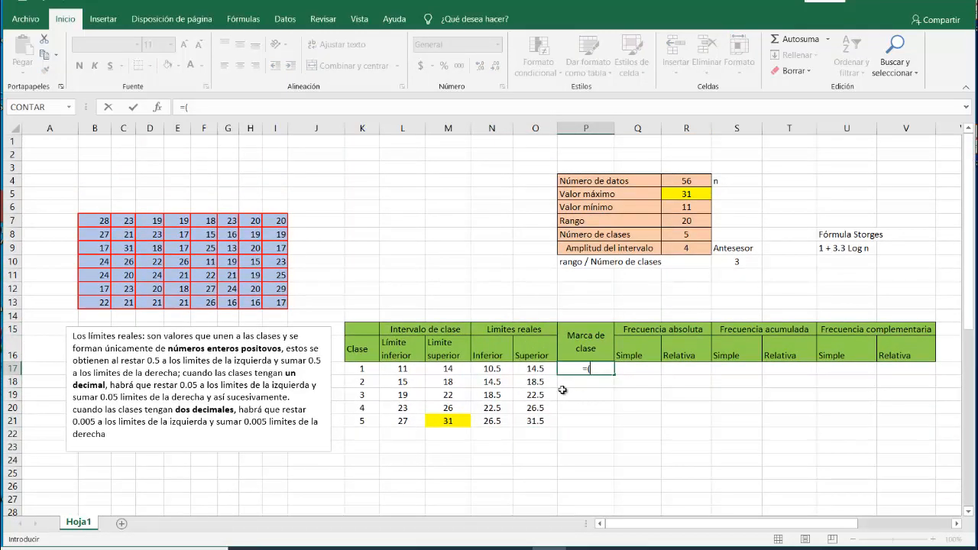
pyautogui.click(400, 371)
pyautogui.click(400, 370)
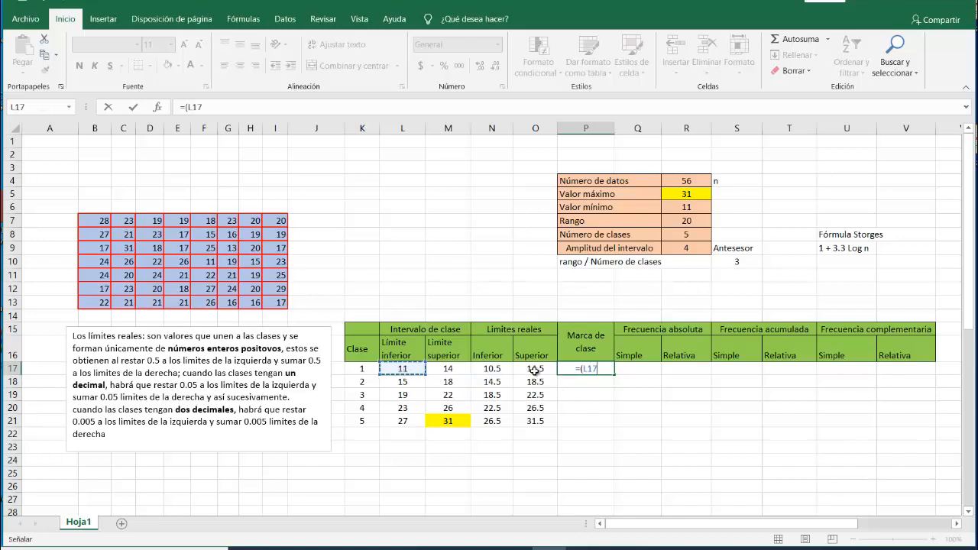
pyautogui.write('+')
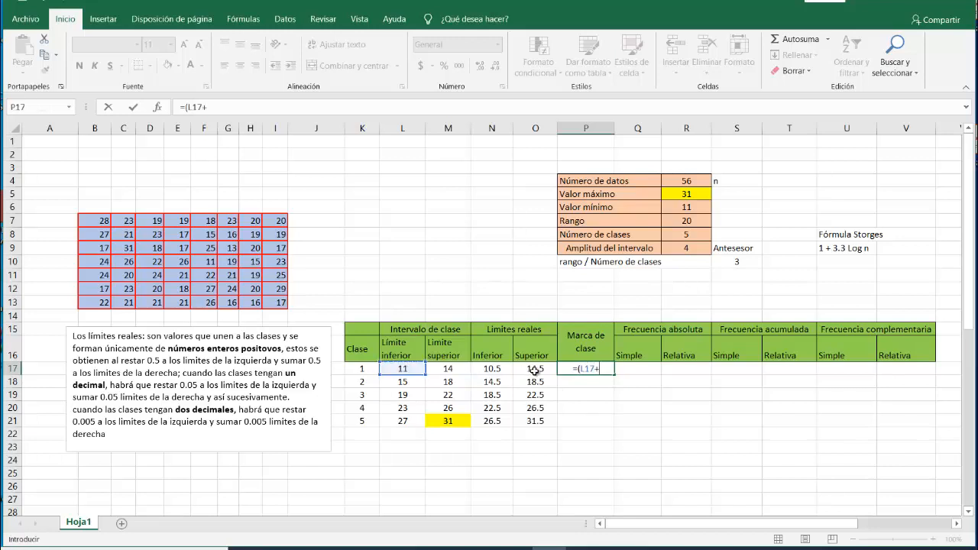
pyautogui.click(436, 370)
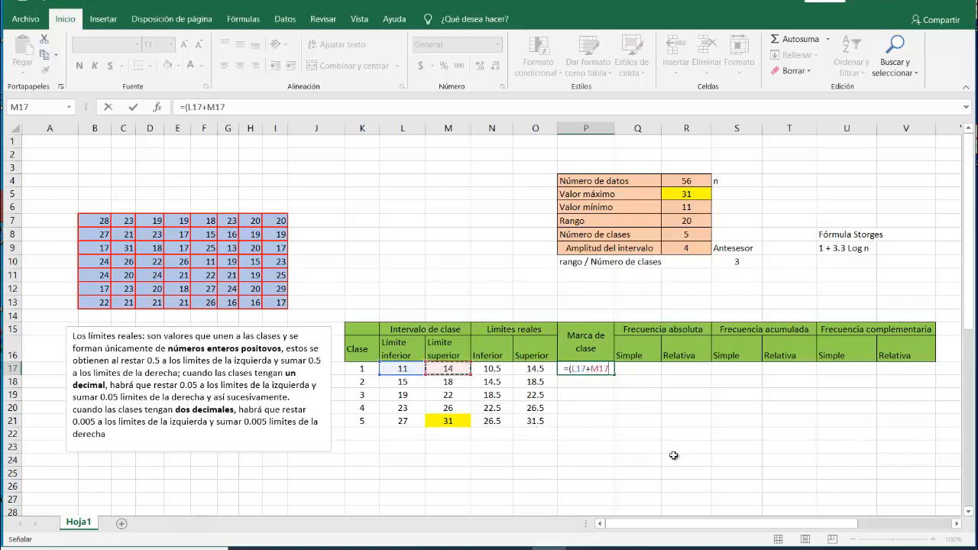
pyautogui.write(')/')
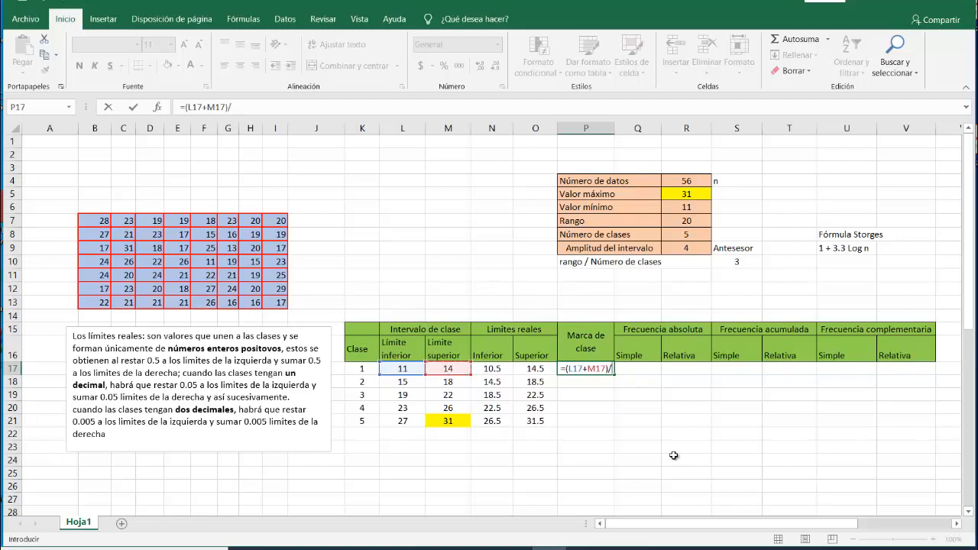
pyautogui.write('2')
pyautogui.press('Return')
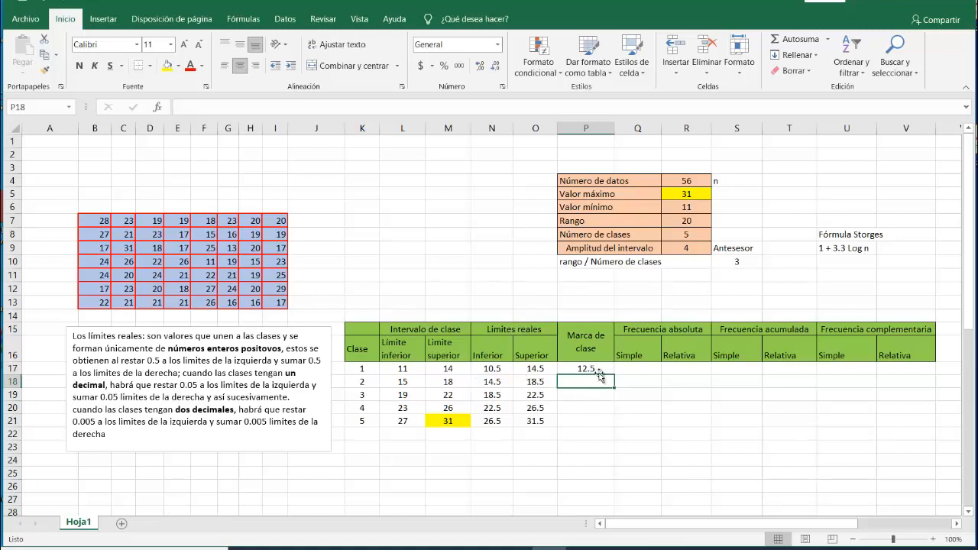
# Calculate the first class mark from the real limits in P13 with the formula =(N17+O17)/2.
pyautogui.click(577, 303)
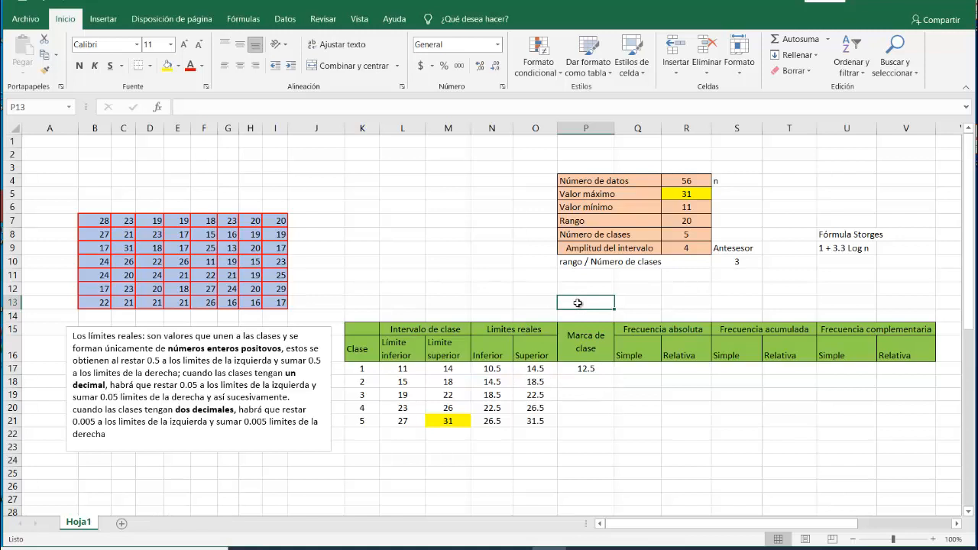
pyautogui.write('=')
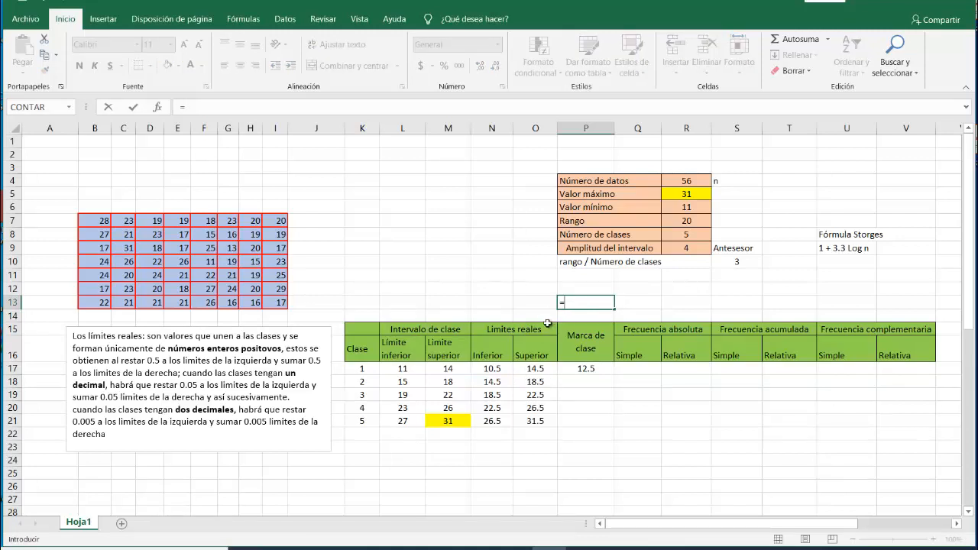
pyautogui.write('(')
pyautogui.click(493, 369)
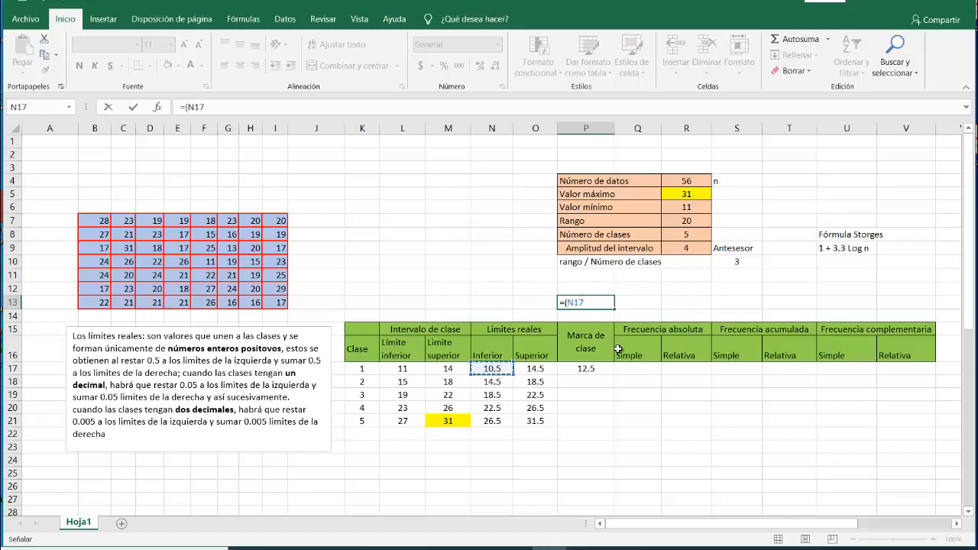
pyautogui.write('+')
pyautogui.click(532, 369)
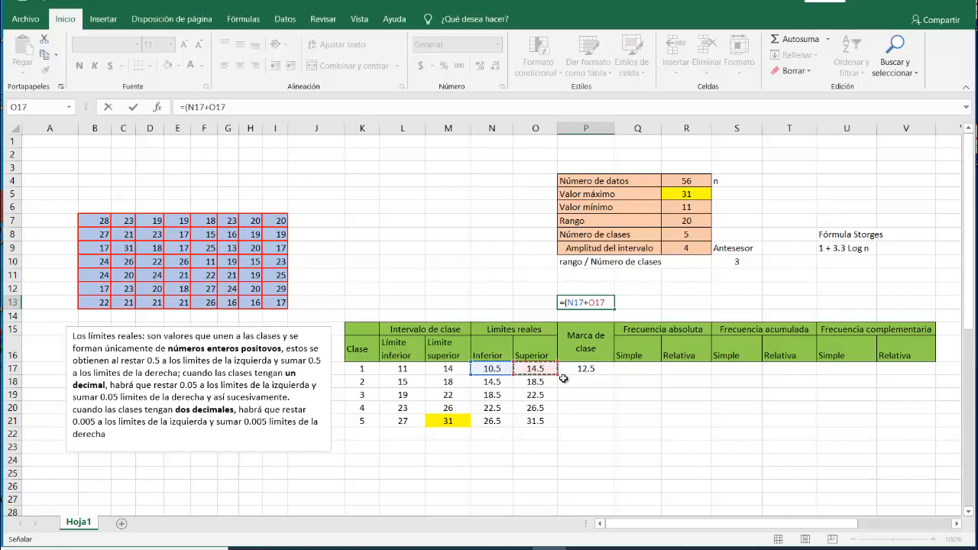
pyautogui.write(')/2')
pyautogui.press('Return')
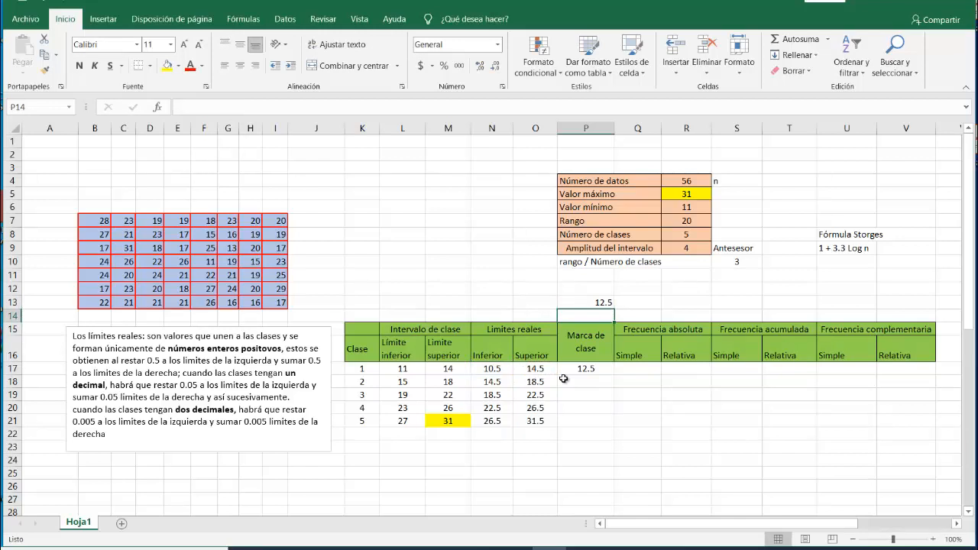
# Clear the class mark check formula from P13.
pyautogui.press('Up')
pyautogui.press('BackSpace')
pyautogui.press('Return')
# Fill the class mark formula from P17 down through P21 for classes 2 to 5.
pyautogui.click(588, 368)
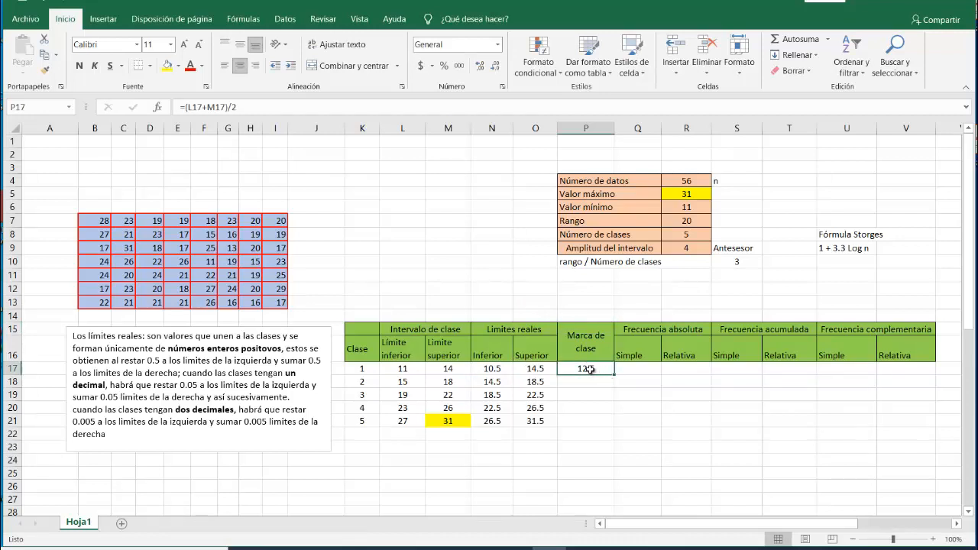
pyautogui.moveTo(616, 375); pyautogui.dragTo(618, 426)
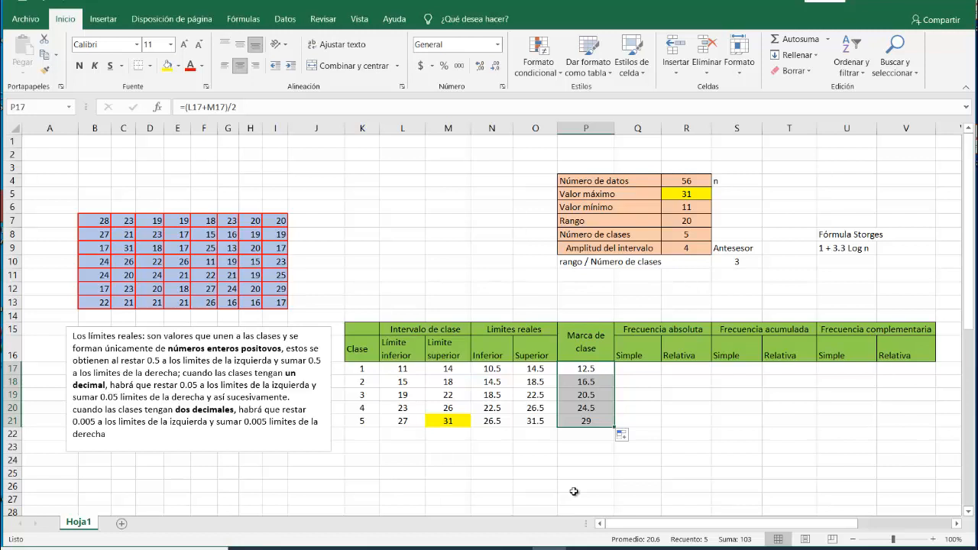
pyautogui.click(574, 491)
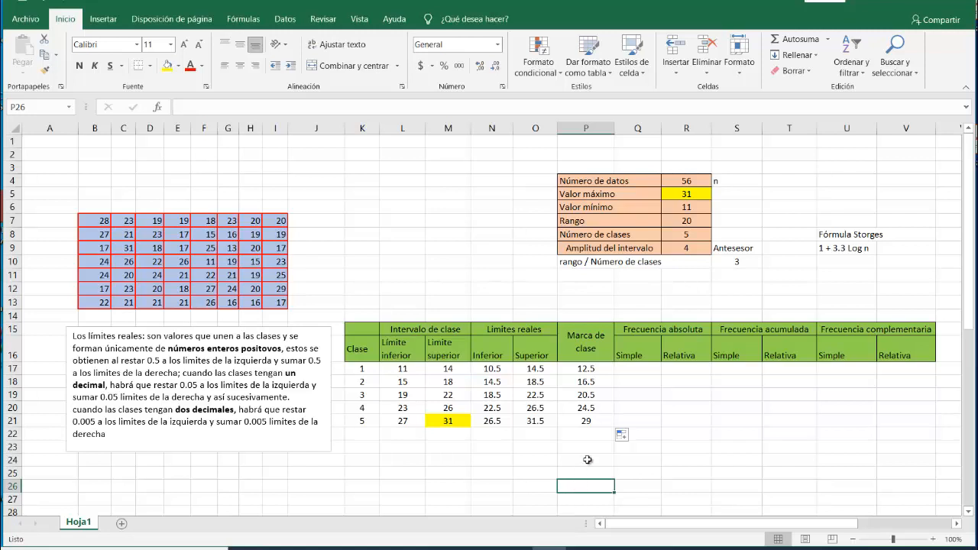
# Highlight the Amplitud del intervalo value in R9 with a red fill.
pyautogui.moveTo(600, 248); pyautogui.dragTo(688, 249)
pyautogui.click(688, 249)
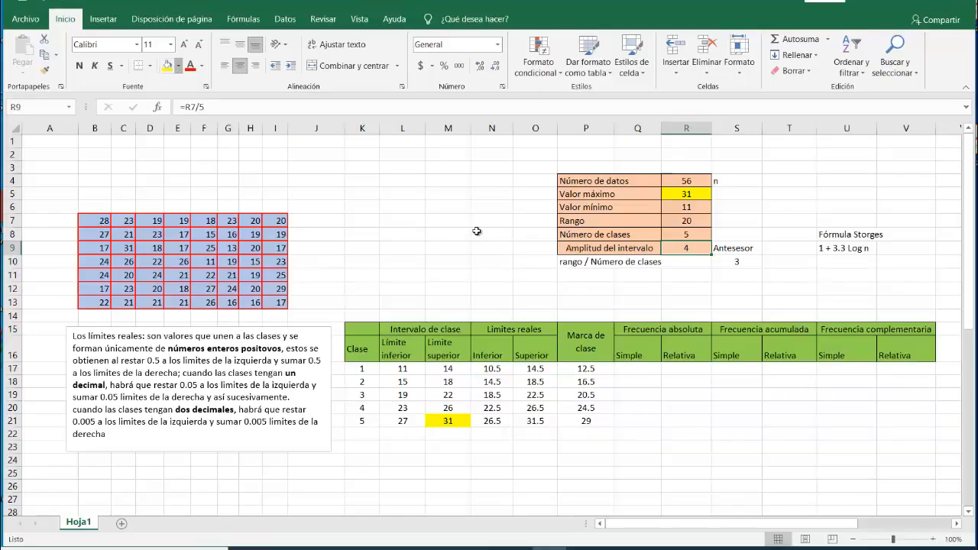
pyautogui.click(180, 70)
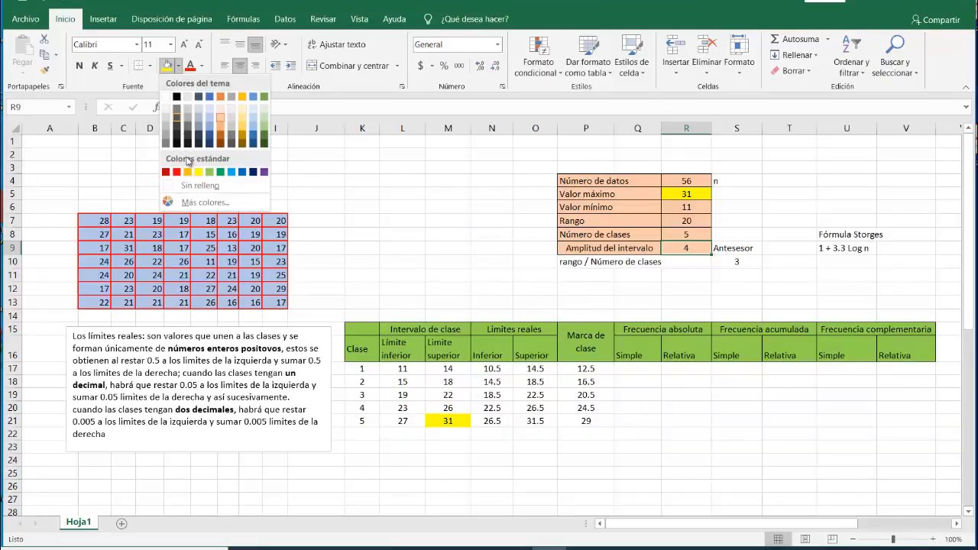
pyautogui.click(275, 184)
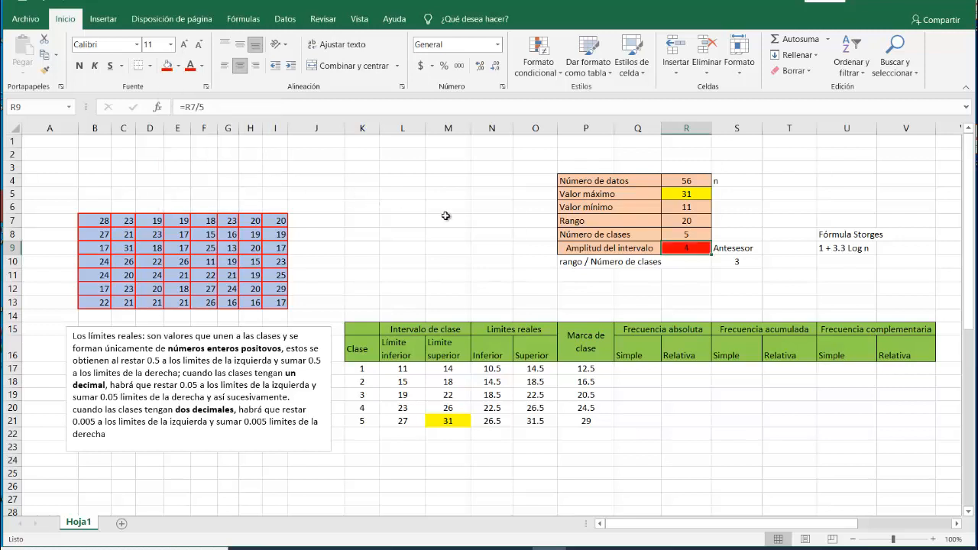
pyautogui.click(684, 278)
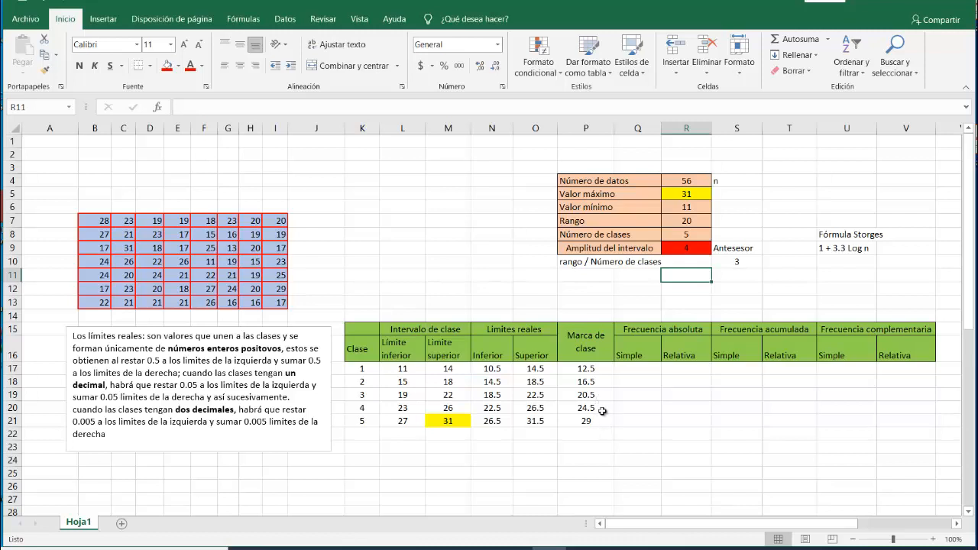
# Calculate the difference between the class marks of classes 4 and 3 in R20 with =P20-P19.
pyautogui.moveTo(601, 409); pyautogui.dragTo(600, 394)
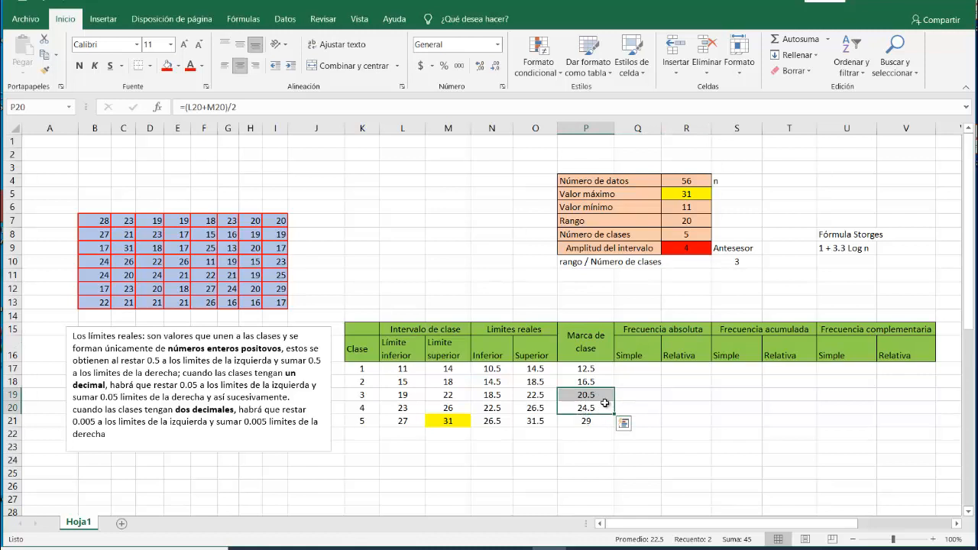
pyautogui.click(669, 408)
pyautogui.write('=')
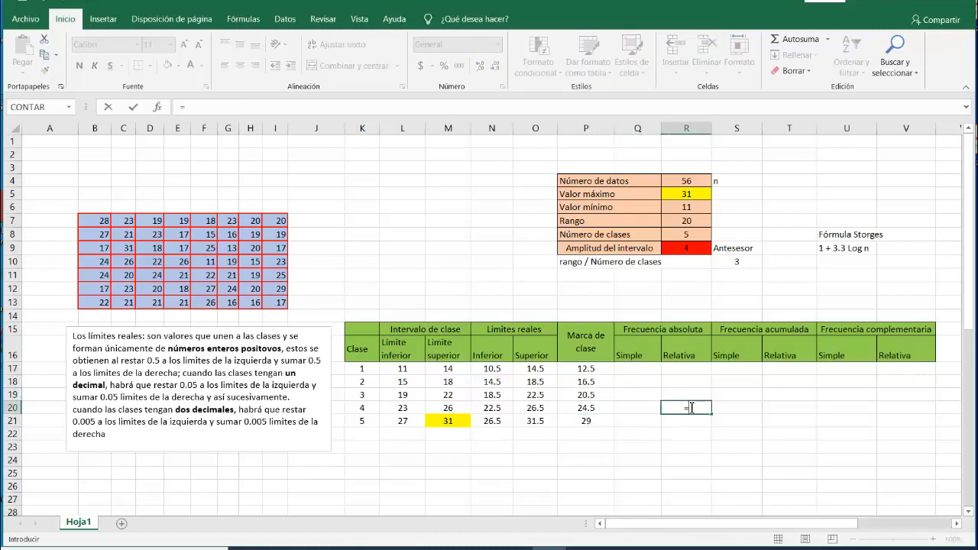
pyautogui.click(590, 408)
pyautogui.write('-')
pyautogui.click(601, 395)
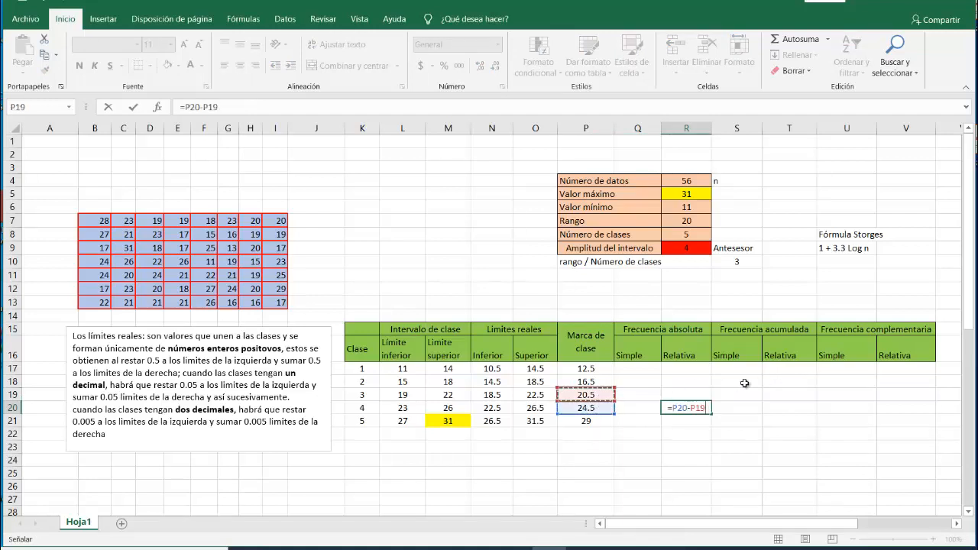
pyautogui.hotkey('ctrl', 'Return')
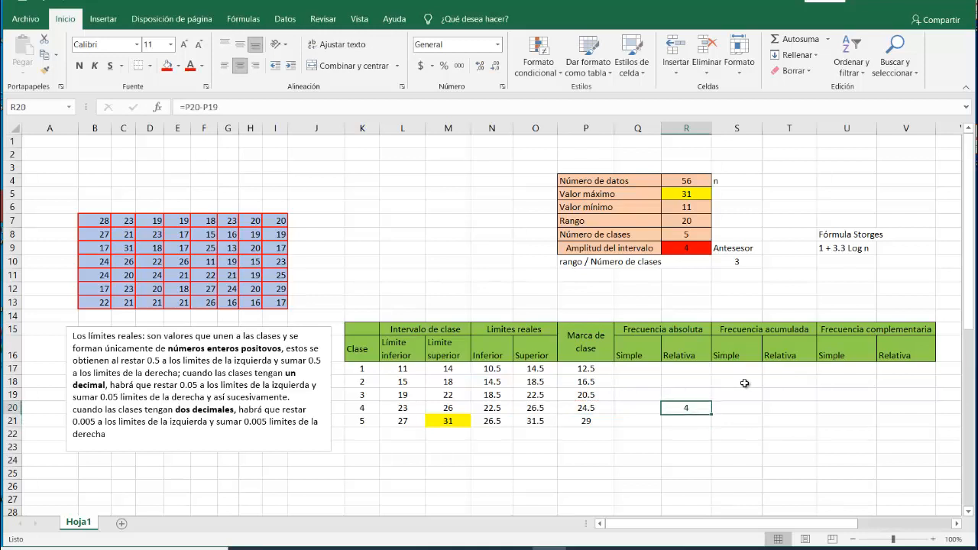
# Calculate the difference between the class marks of classes 3 and 2 in R19 with =P19-P18.
pyautogui.click(685, 392)
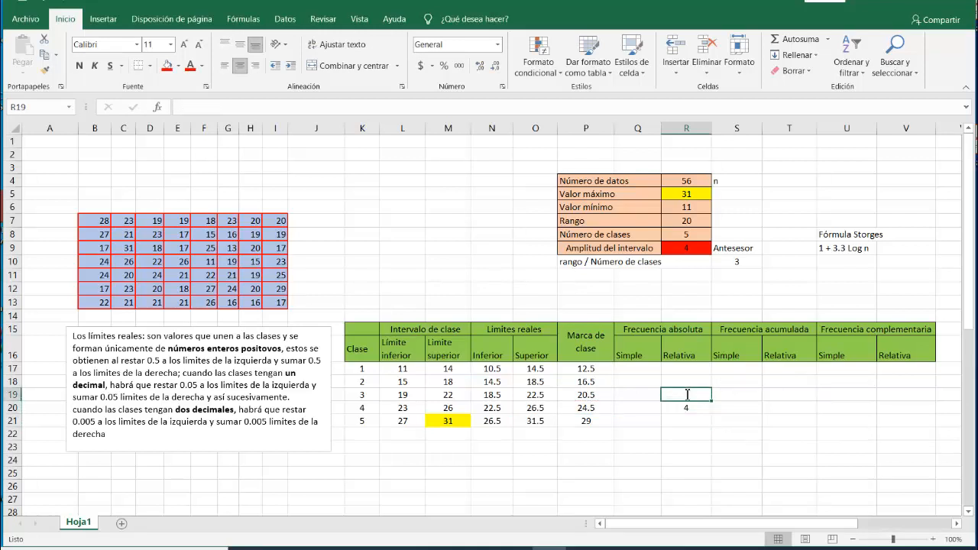
pyautogui.write('=')
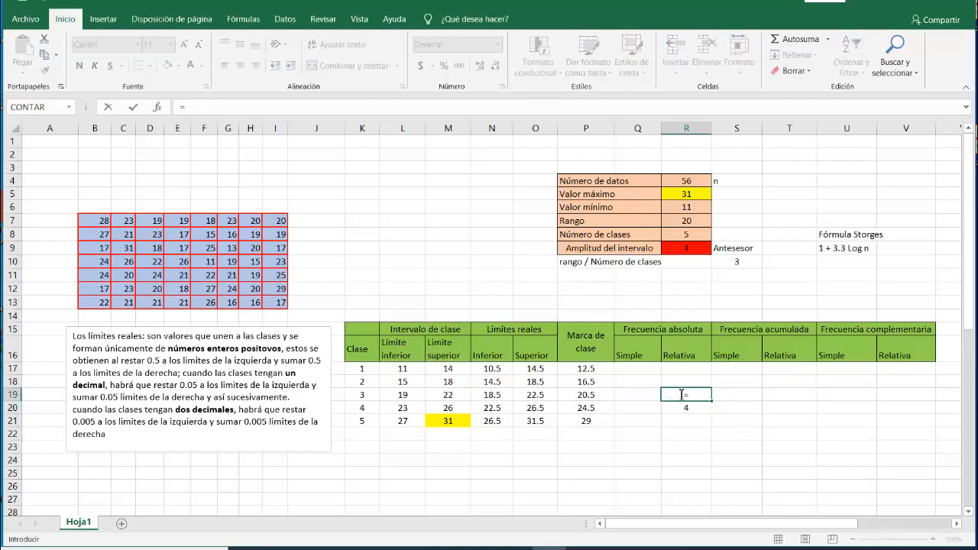
pyautogui.click(582, 394)
pyautogui.write('-')
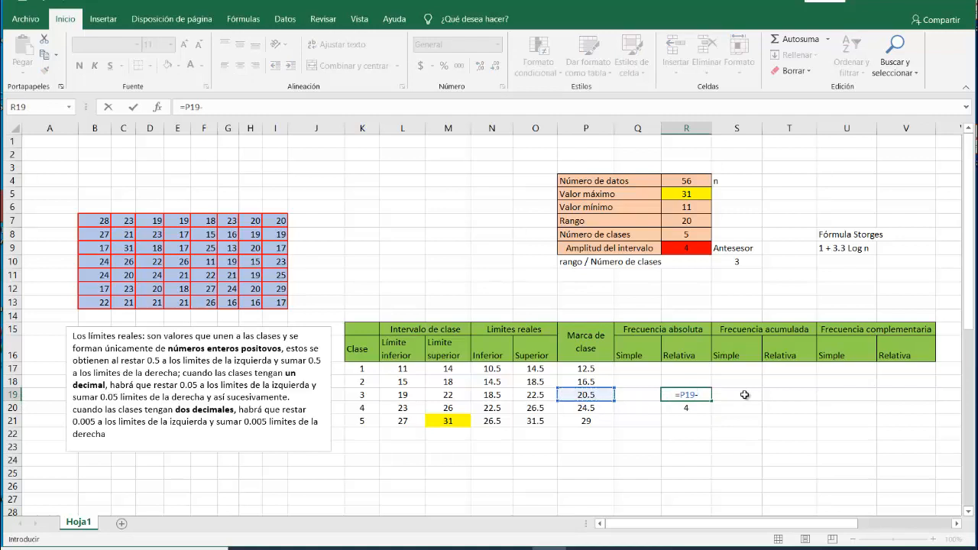
pyautogui.click(585, 381)
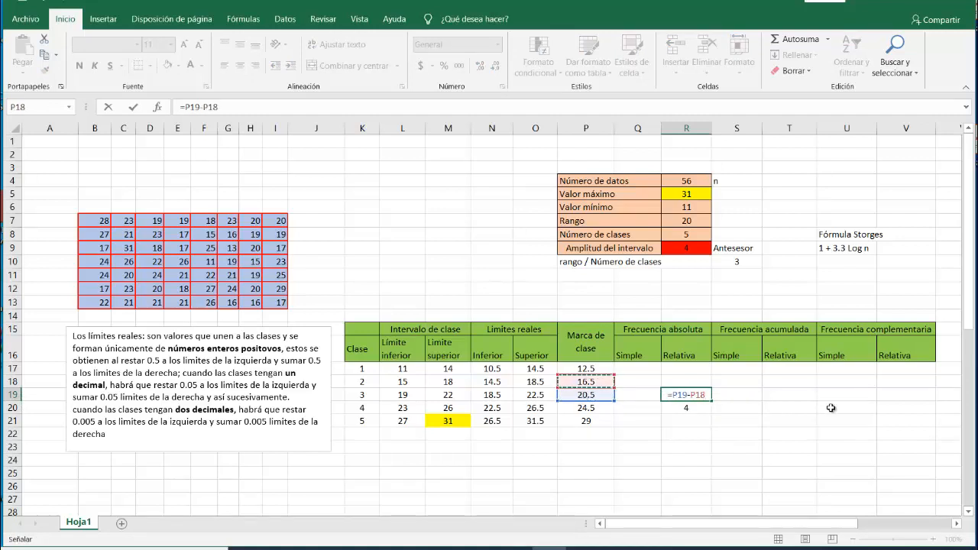
pyautogui.press('Return')
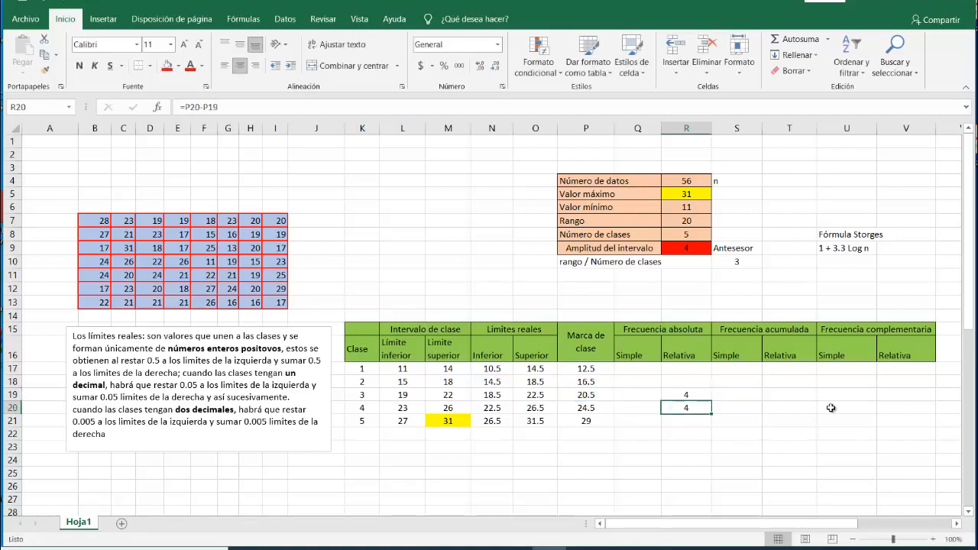
# Calculate the difference between the class marks of classes 2 and 1 in R18 with =P18-P17.
pyautogui.click(572, 382)
pyautogui.click(692, 382)
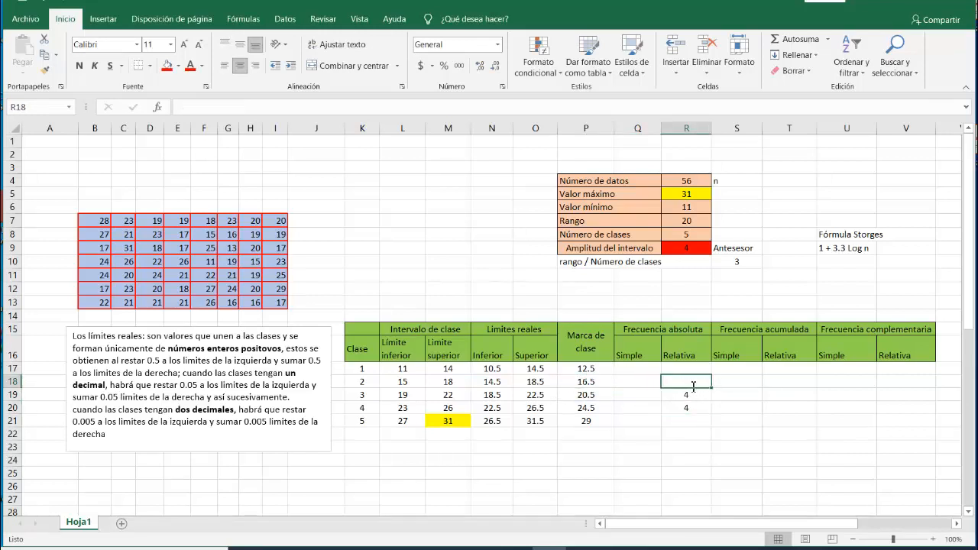
pyautogui.write('=')
pyautogui.click(570, 385)
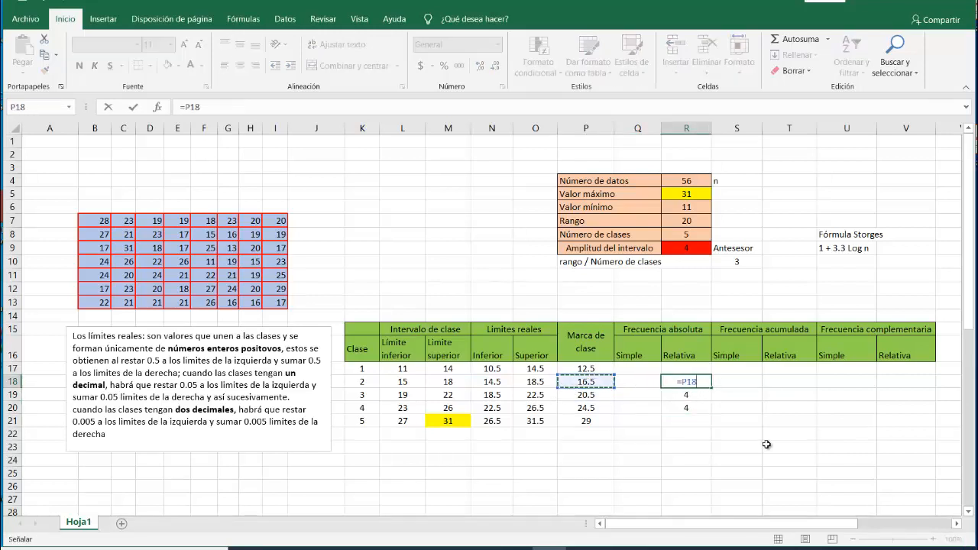
pyautogui.write('-')
pyautogui.click(594, 370)
pyautogui.press('Return')
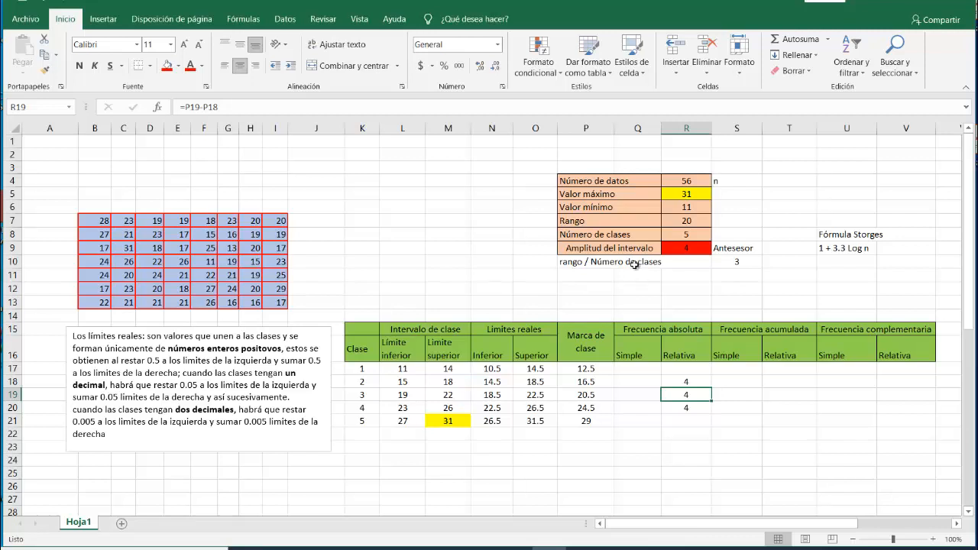
# Compare the class mark differences with the Amplitud del intervalo in R9, and clear the check formulas by emptying R17:S22.
pyautogui.moveTo(573, 243); pyautogui.dragTo(690, 249)
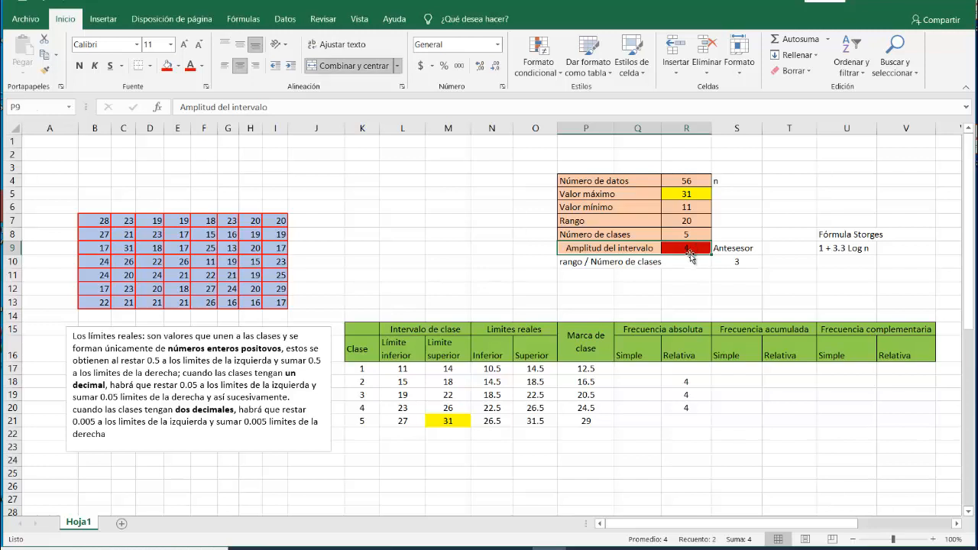
pyautogui.click(684, 250)
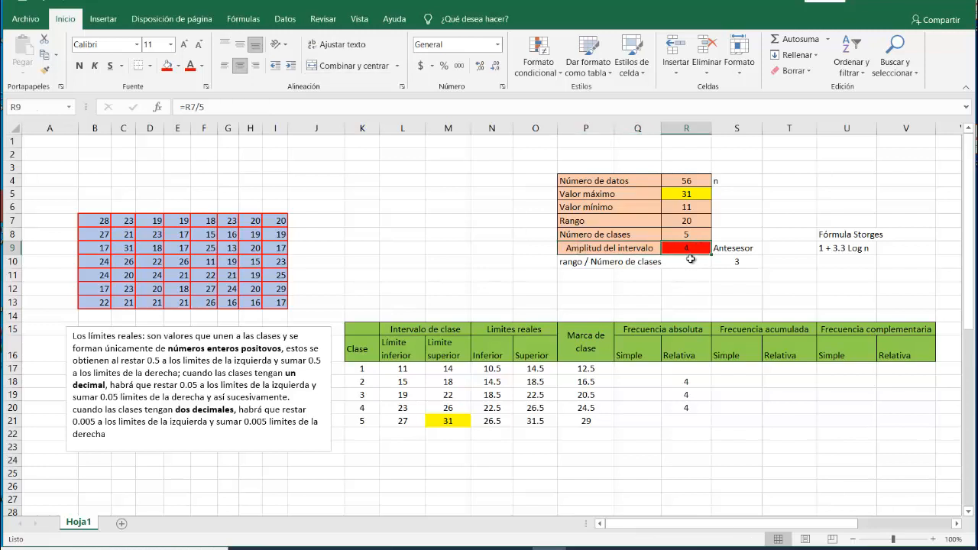
pyautogui.click(583, 372)
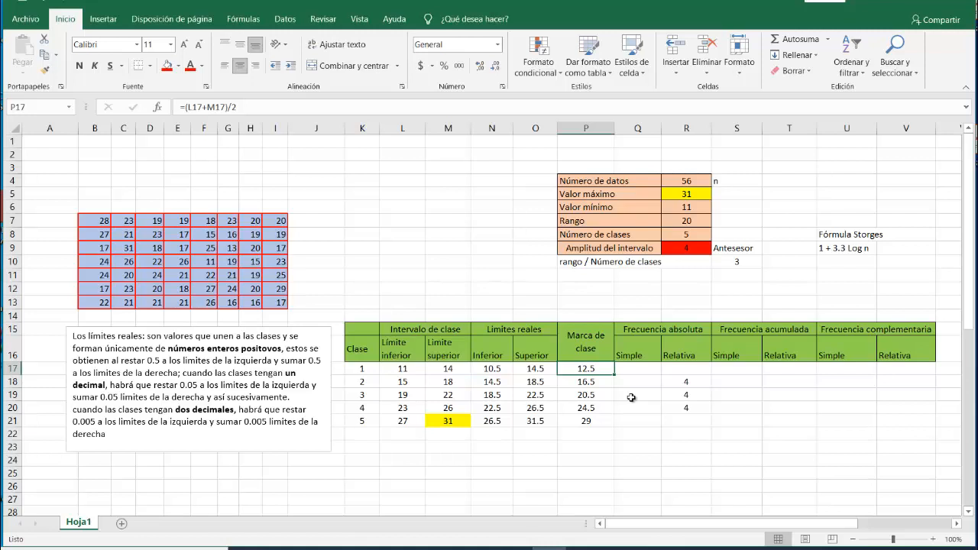
pyautogui.click(594, 386)
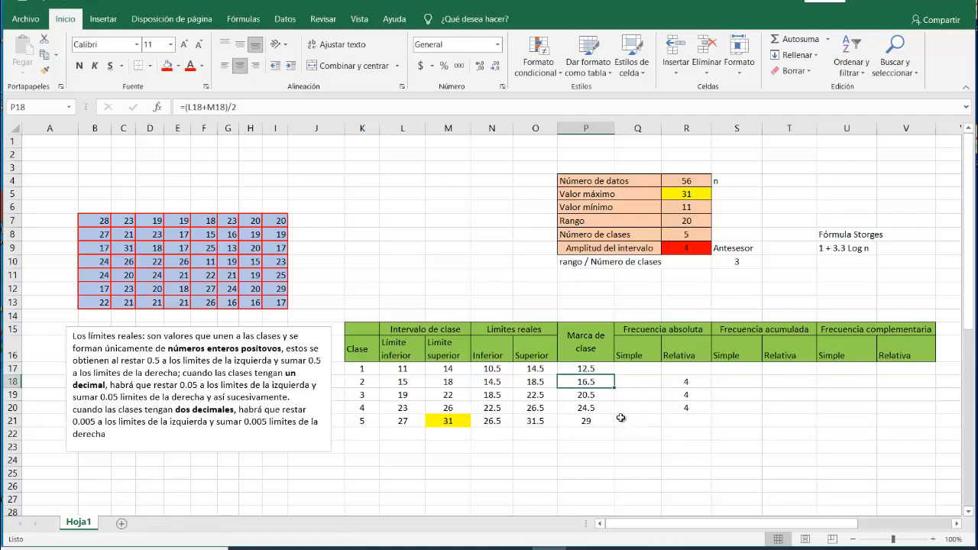
pyautogui.click(587, 402)
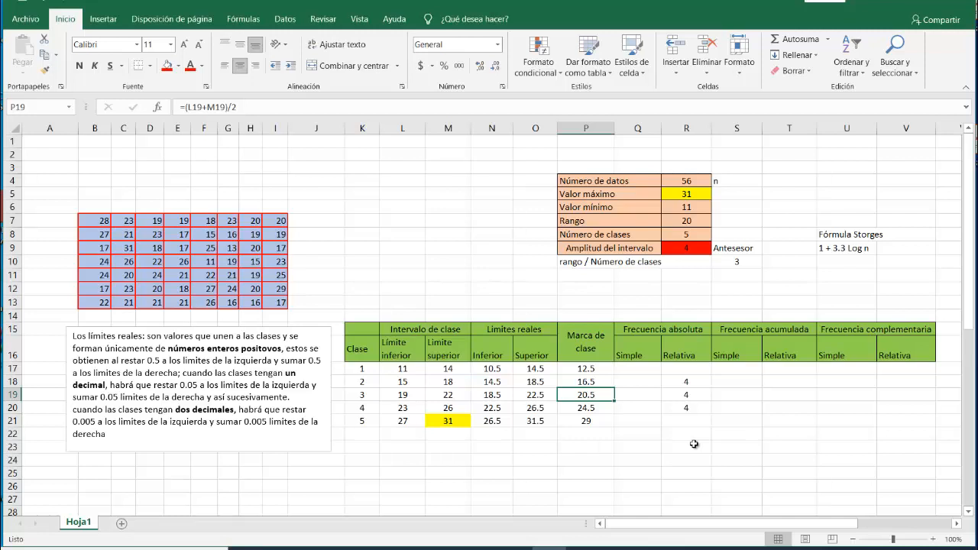
pyautogui.moveTo(686, 368); pyautogui.dragTo(721, 430)
pyautogui.press('Delete')
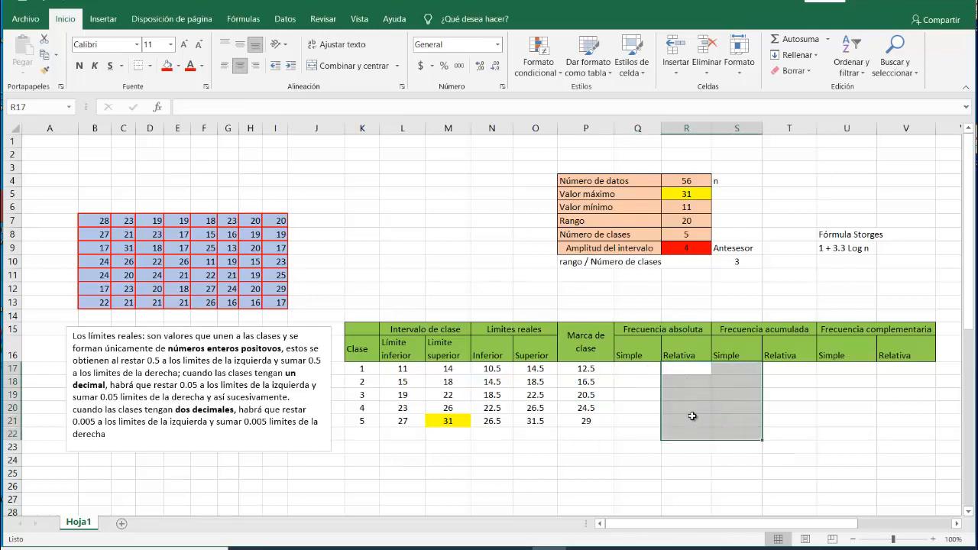
# Review the class, interval, real limit and class mark columns in K15:P21.
pyautogui.moveTo(361, 332); pyautogui.dragTo(617, 424)
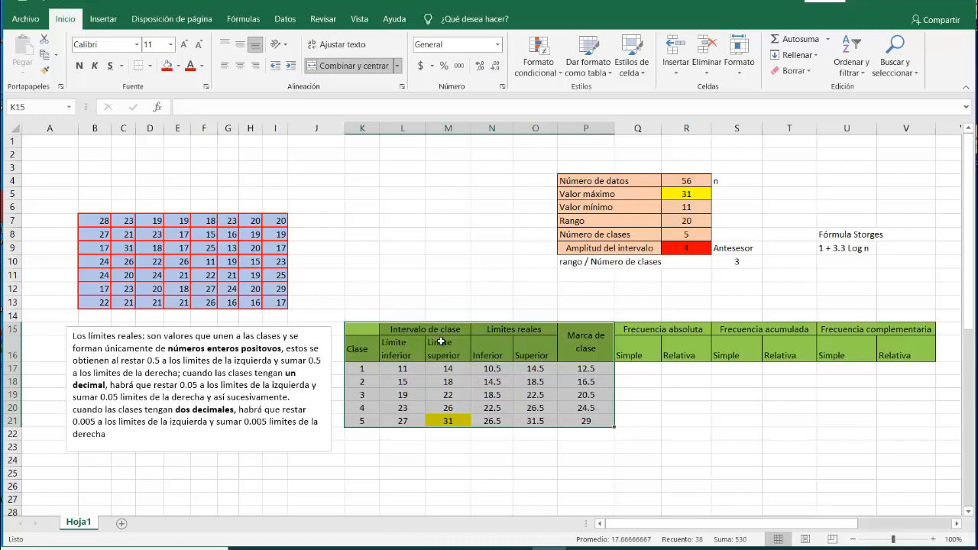
pyautogui.click(402, 410)
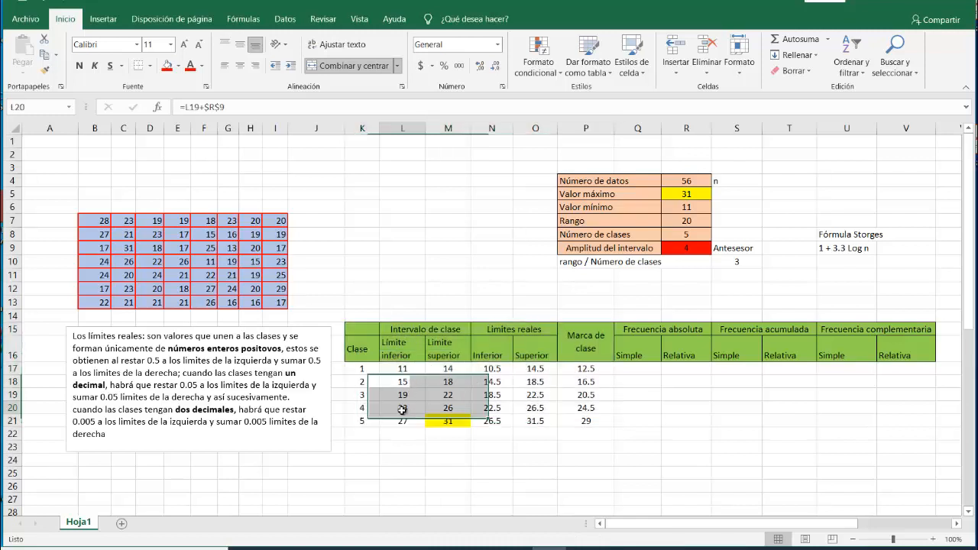
pyautogui.click(408, 396)
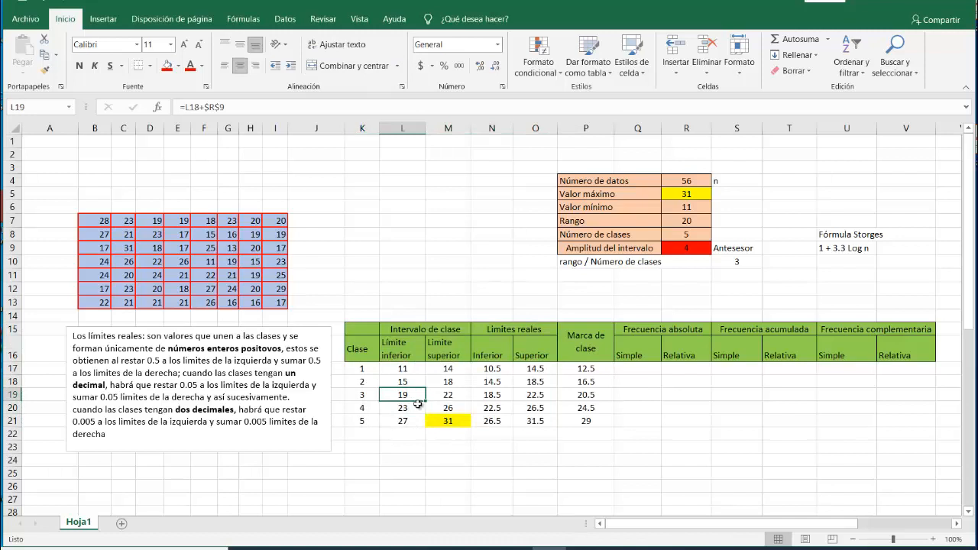
pyautogui.click(413, 382)
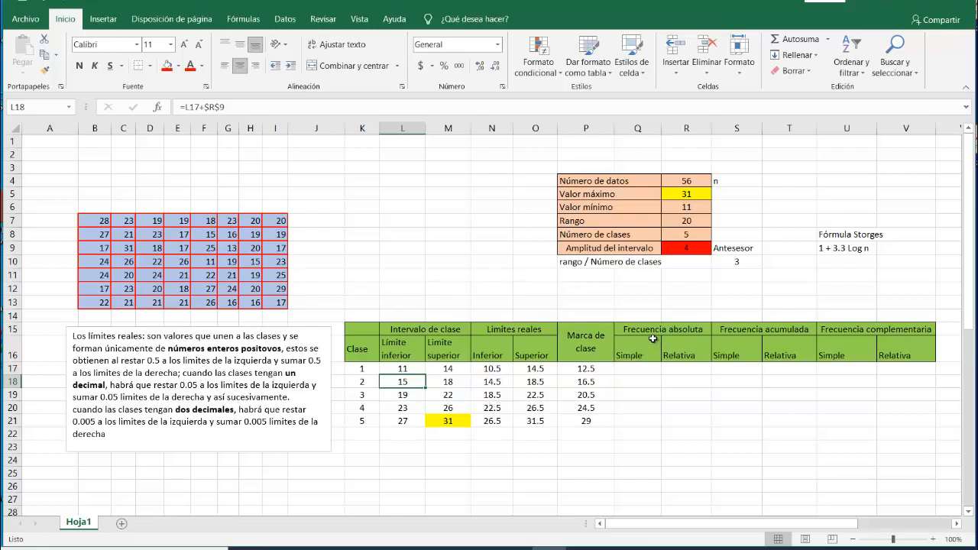
# Switch to the Estadística y Probabilidad PDF in Acrobat Reader and look through the pages following the class mark examples.
pyautogui.click(582, 548)
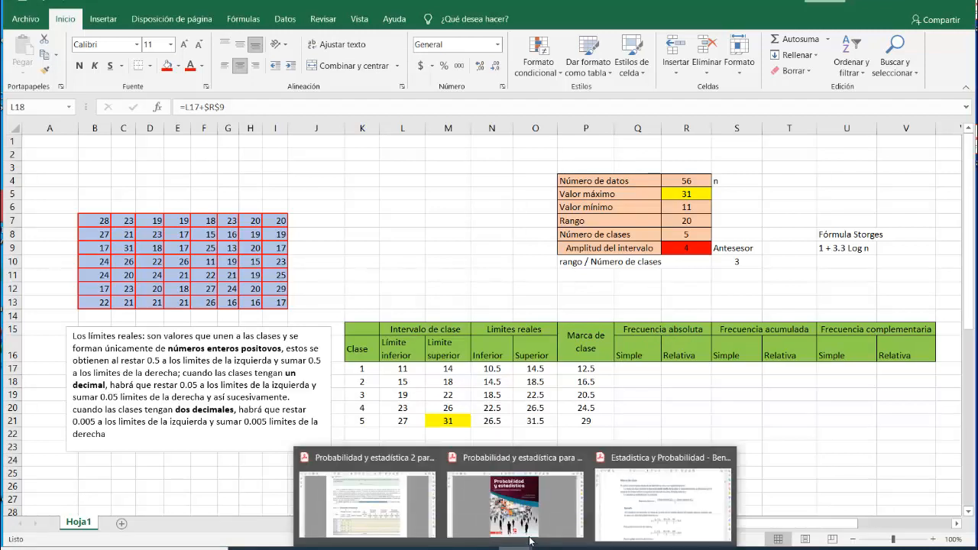
pyautogui.click(590, 450)
pyautogui.moveTo(527, 548)
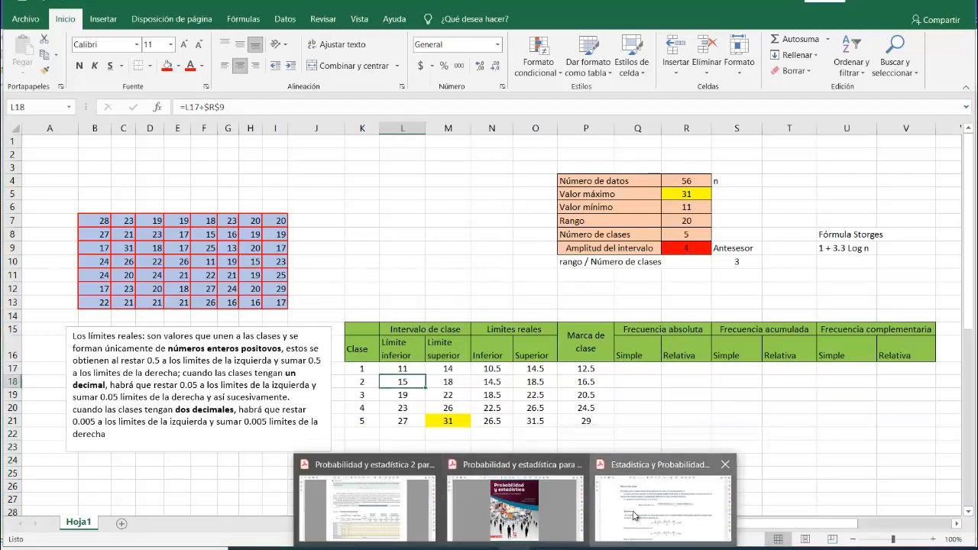
pyautogui.click(663, 504)
pyautogui.scroll(-3, 426, 309)
pyautogui.scroll(-20, 425, 310)
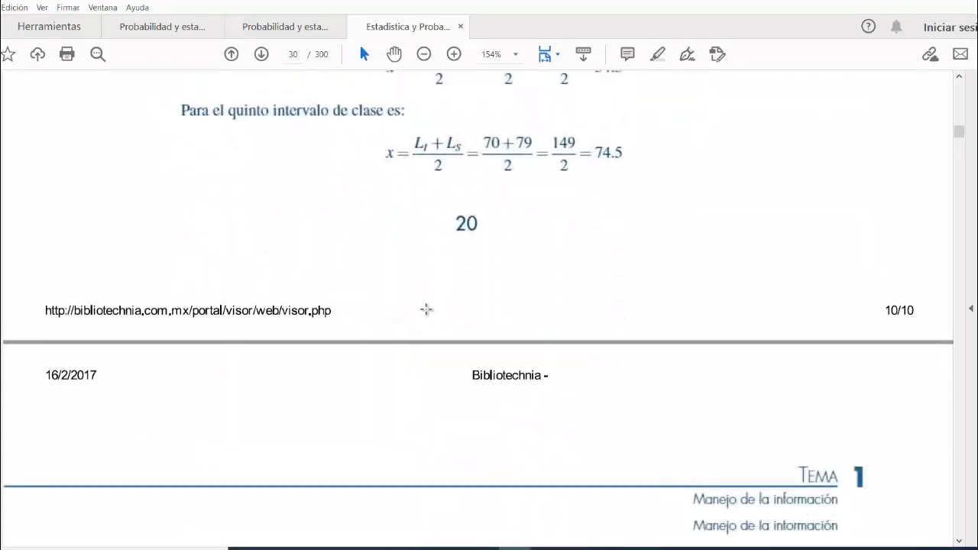
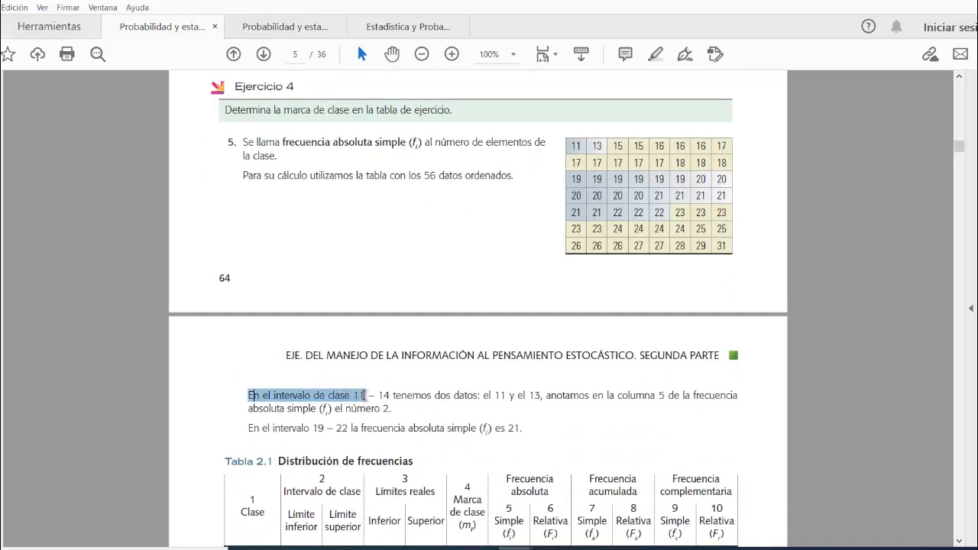
# In the Probabilidad y estadística 2 PDF, study the frecuencia absoluta simple explanation, comparing Tabla 2.1's first two classes with the ordered data.
pyautogui.scroll(-1, 387, 398)
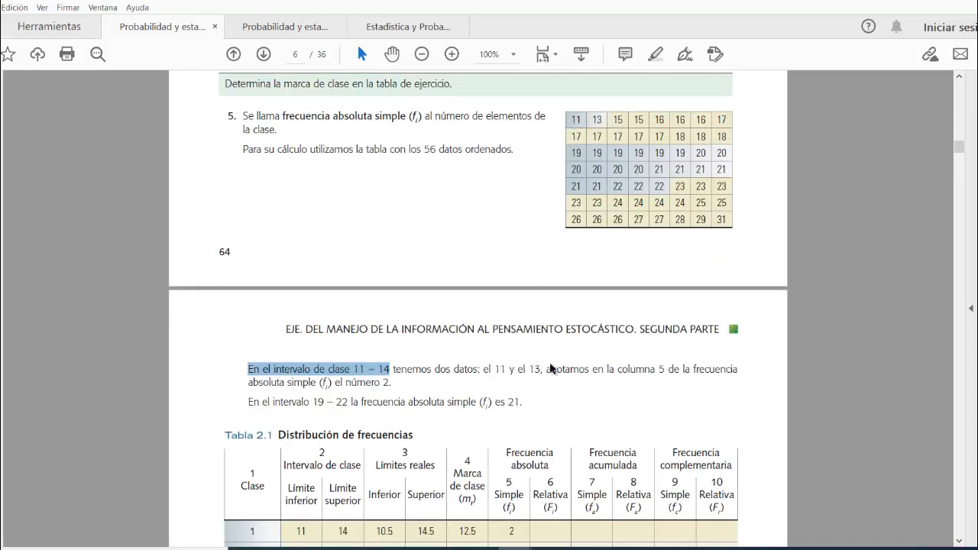
pyautogui.scroll(-3, 551, 369)
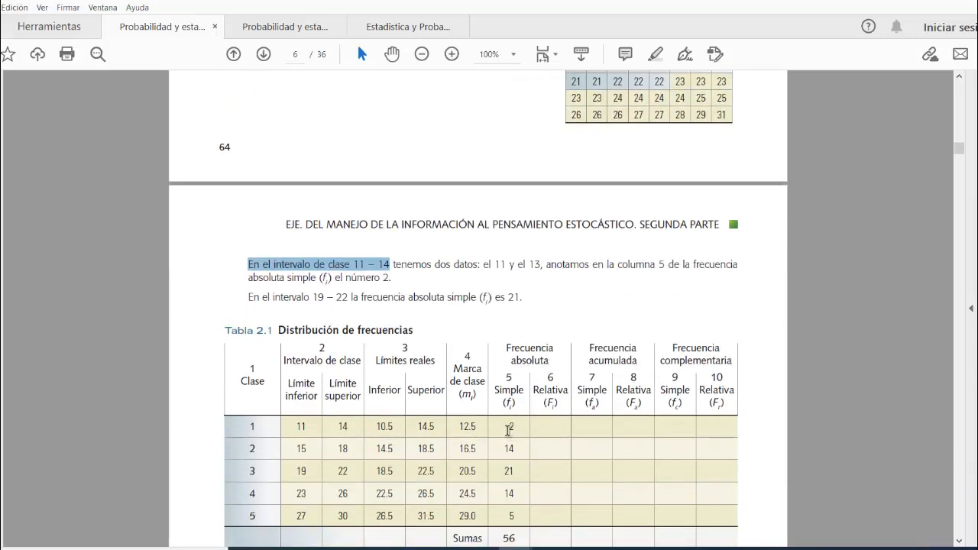
pyautogui.doubleClick(509, 427)
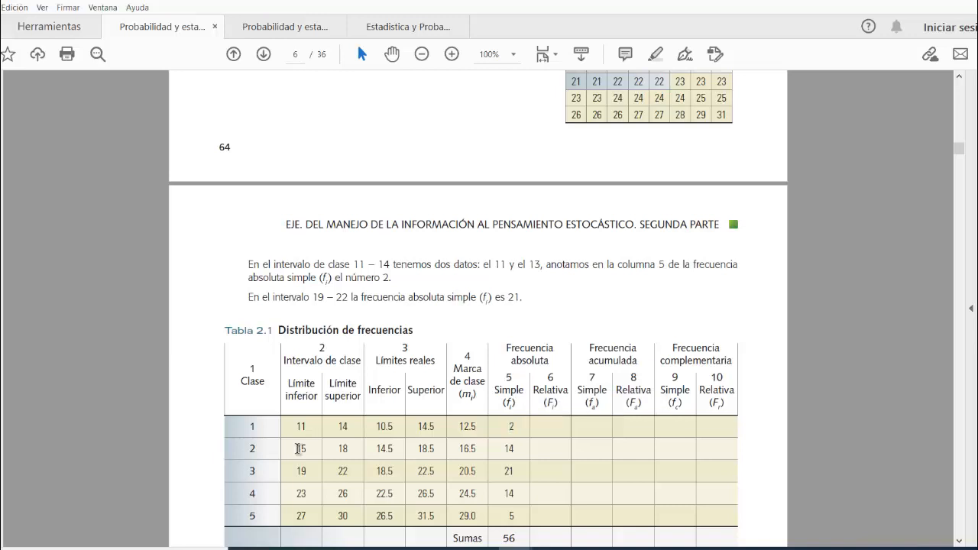
pyautogui.moveTo(310, 449); pyautogui.dragTo(356, 449)
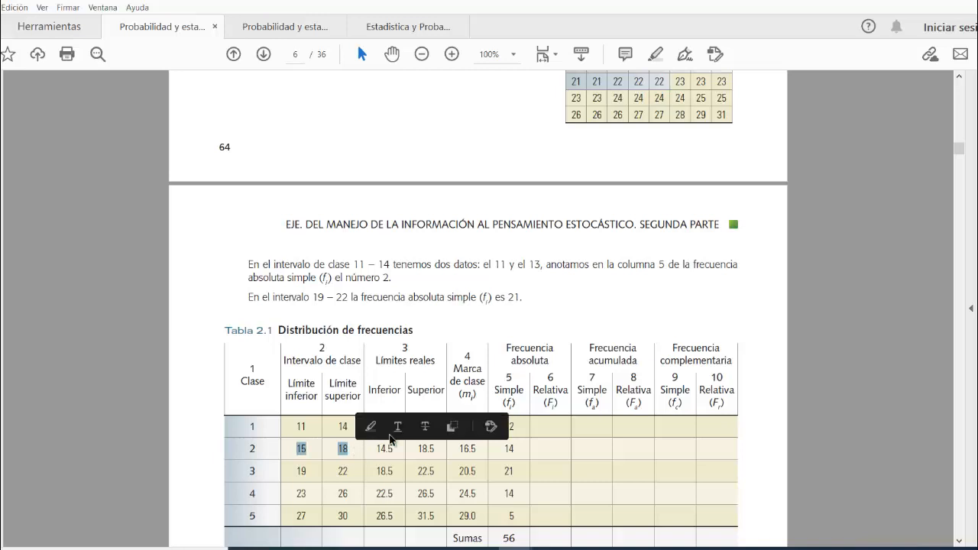
pyautogui.scroll(-1, 391, 439)
pyautogui.scroll(3, 471, 364)
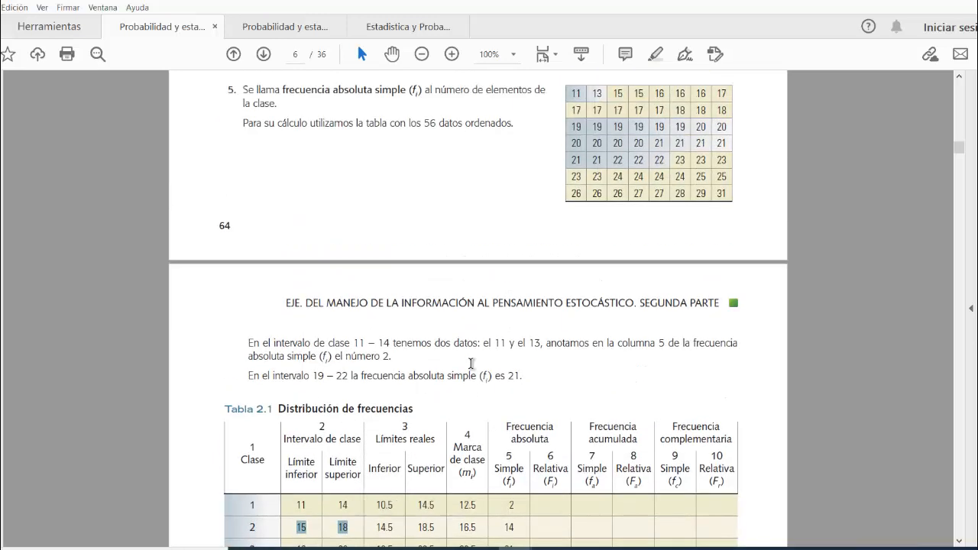
pyautogui.scroll(2, 640, 188)
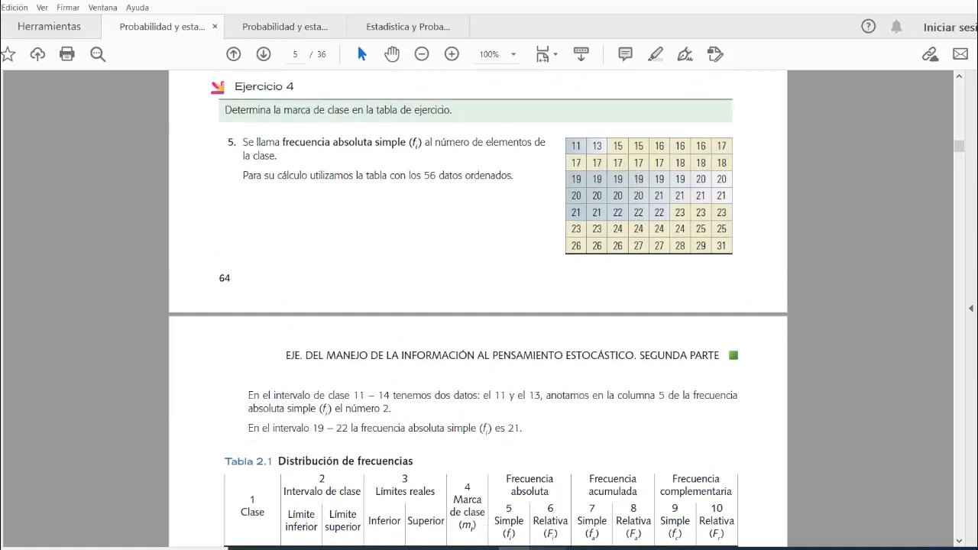
# Return to the Excel workbook and look for data values belonging to the class 1 interval in L17:M17, starting with F10.
pyautogui.click(549, 549)
pyautogui.click(404, 381)
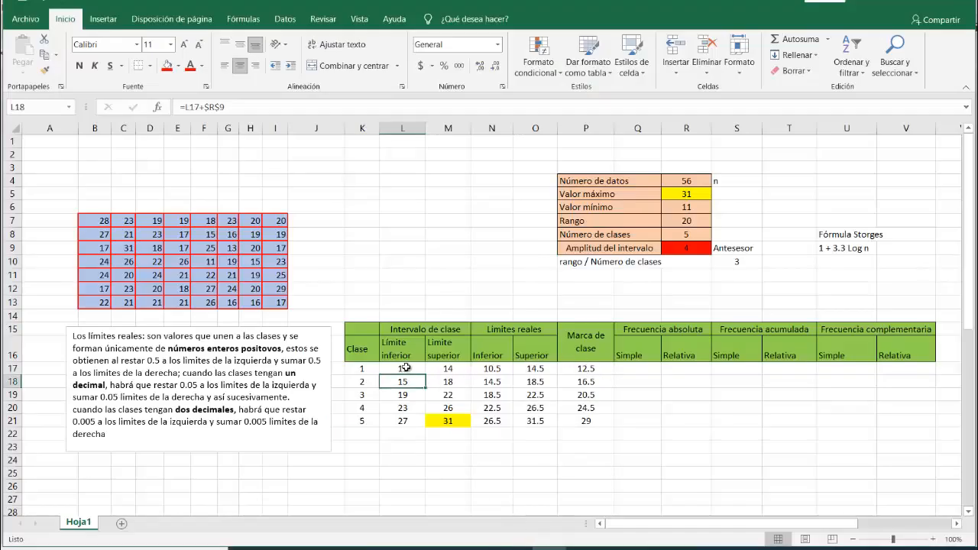
pyautogui.click(415, 367)
pyautogui.hotkey('shift', 'Right')
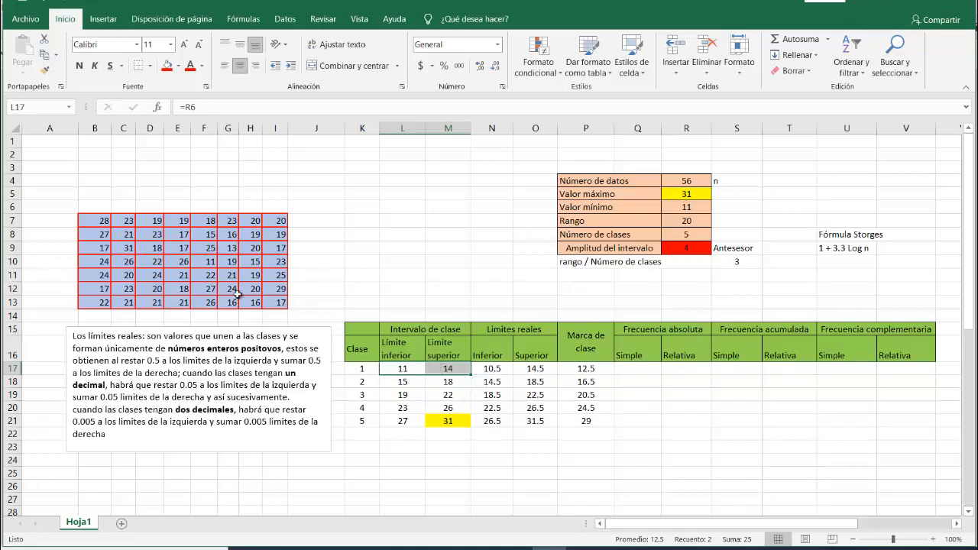
pyautogui.click(204, 264)
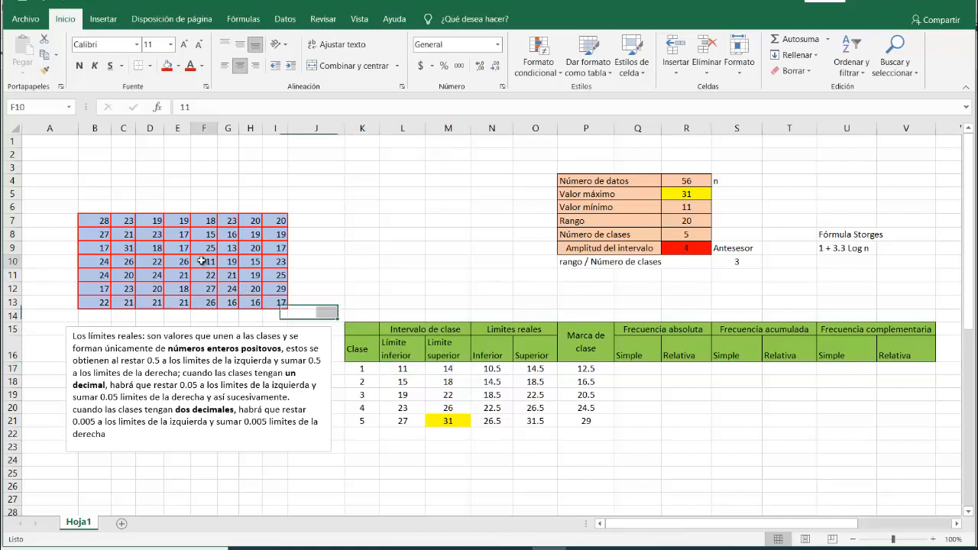
# Fill the data cells F10 and G9, holding the values 11 and 13, with red.
pyautogui.click(166, 65)
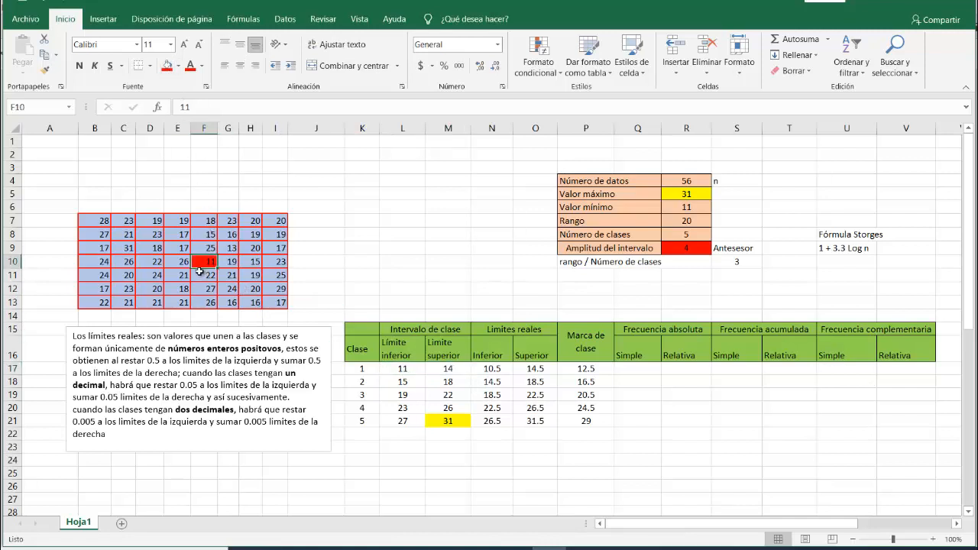
pyautogui.click(231, 242)
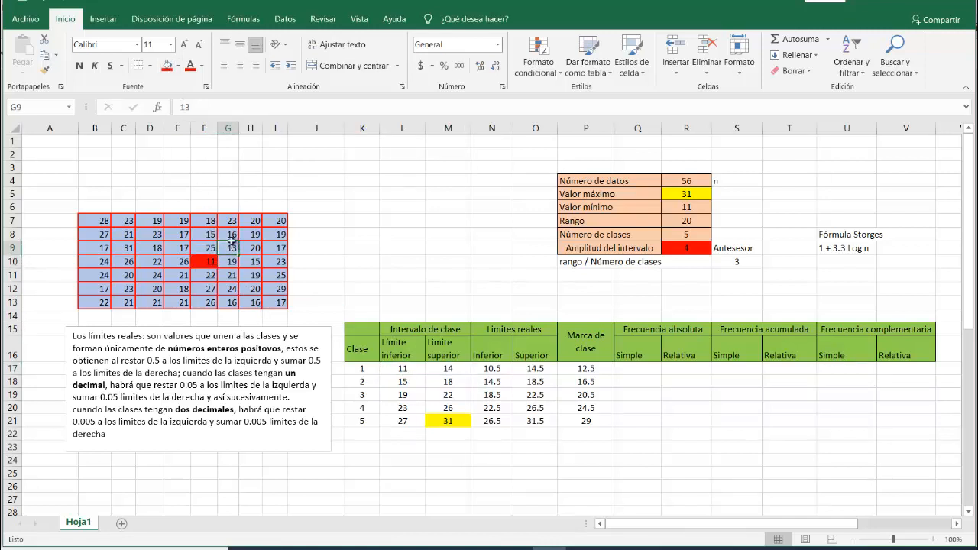
pyautogui.click(166, 65)
# Enter 2 as the simple absolute frequency of class 1 in Q17.
pyautogui.click(629, 371)
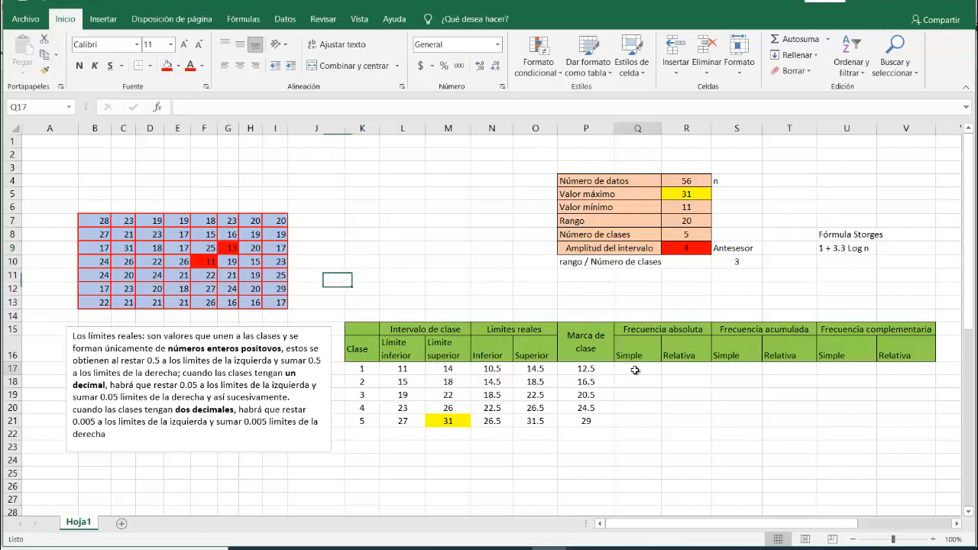
pyautogui.write('2')
pyautogui.press('Return')
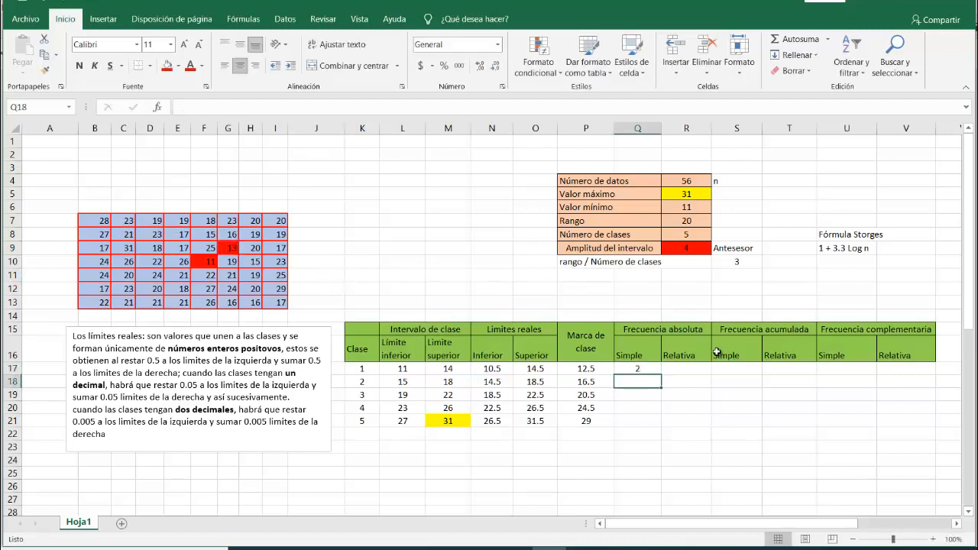
# Examine the class 2 interval limits, check the ordered data table in the PDF, and return to the Excel workbook.
pyautogui.click(401, 382)
pyautogui.click(445, 381)
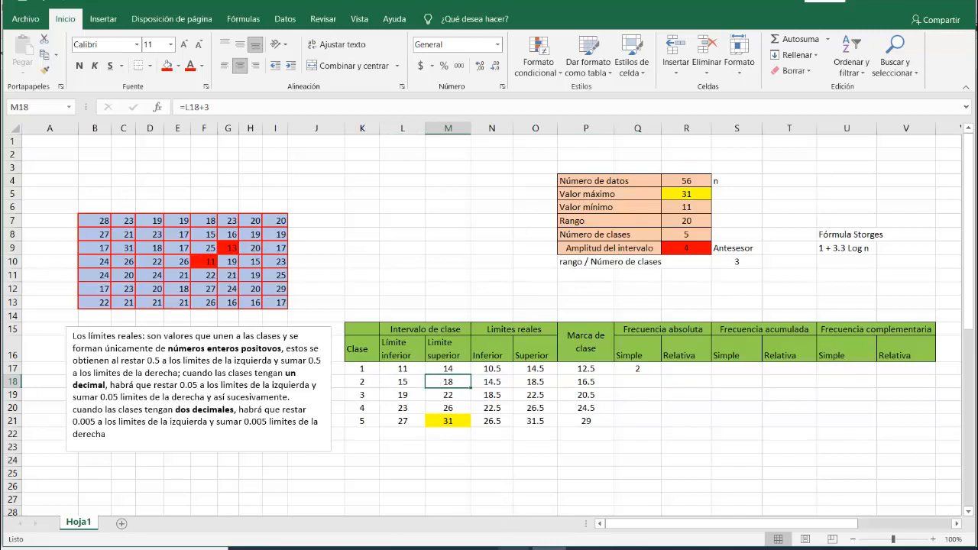
pyautogui.moveTo(515, 548)
pyautogui.click(390, 498)
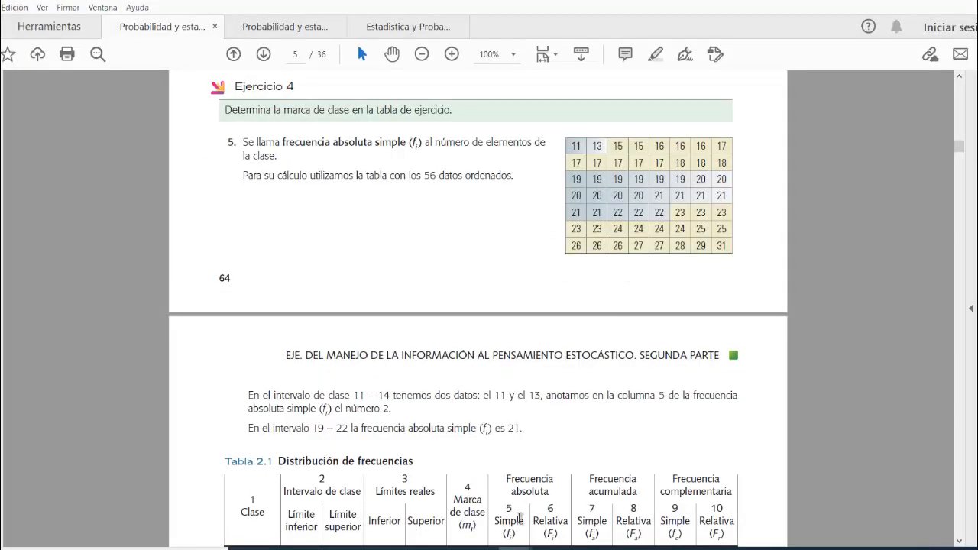
pyautogui.click(550, 548)
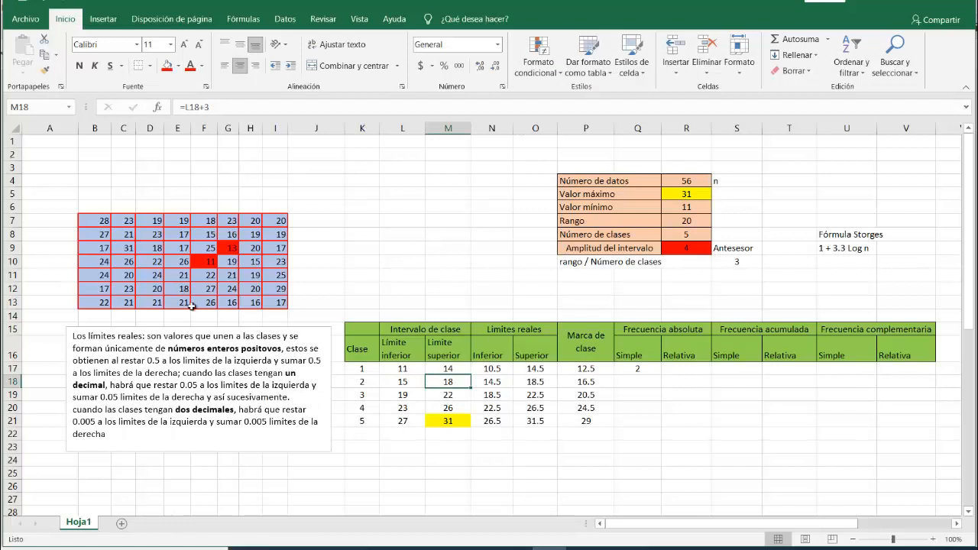
# Choose green as the fill colour and undo its use on the class 2 lower limit cell.
pyautogui.click(393, 382)
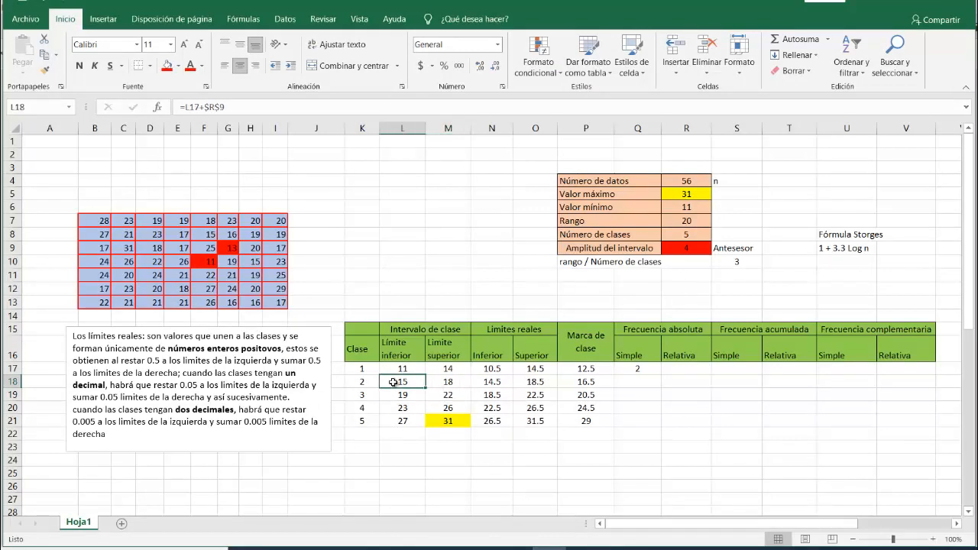
pyautogui.click(178, 66)
pyautogui.click(213, 173)
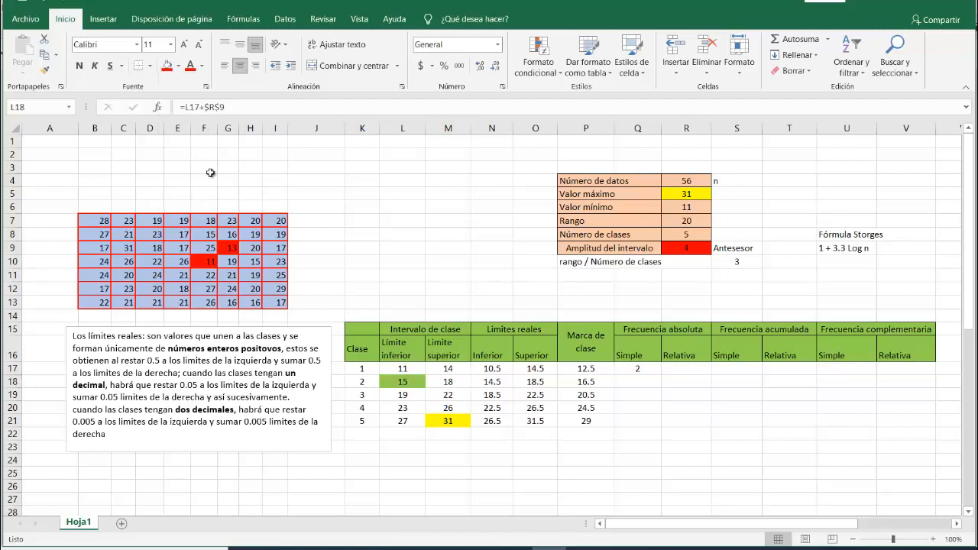
pyautogui.hotkey('ctrl', 'z')
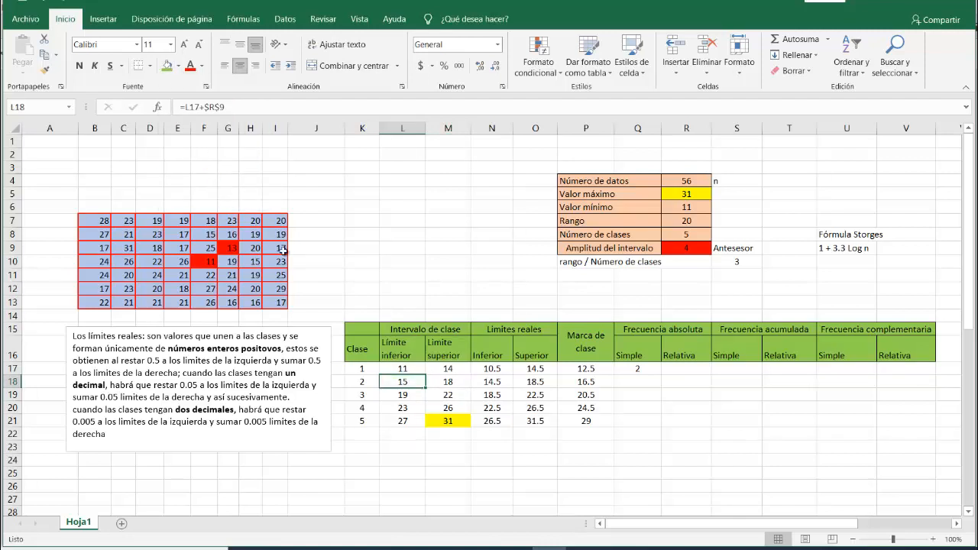
# Fill the data cells F8, H10 and G8, holding the values 15 and 16, with green.
pyautogui.click(214, 234)
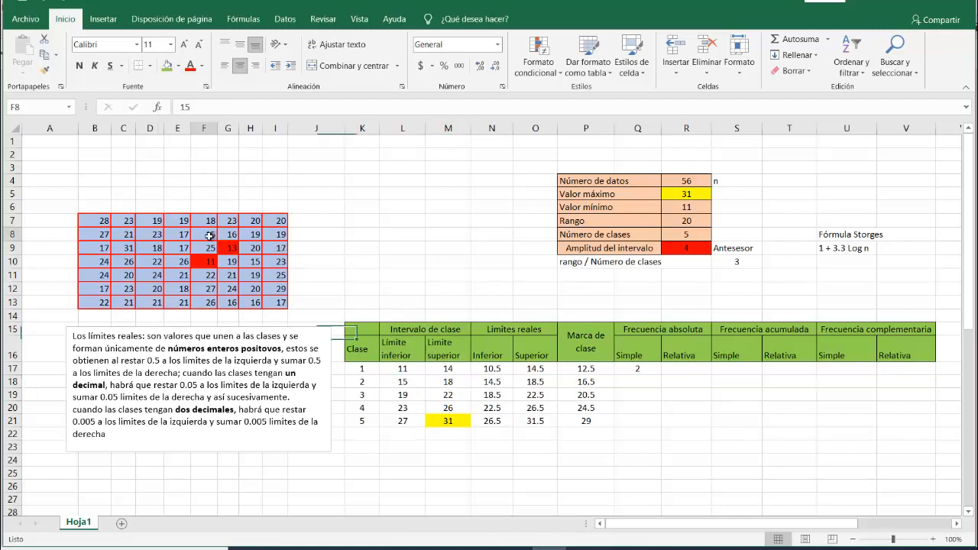
pyautogui.click(166, 67)
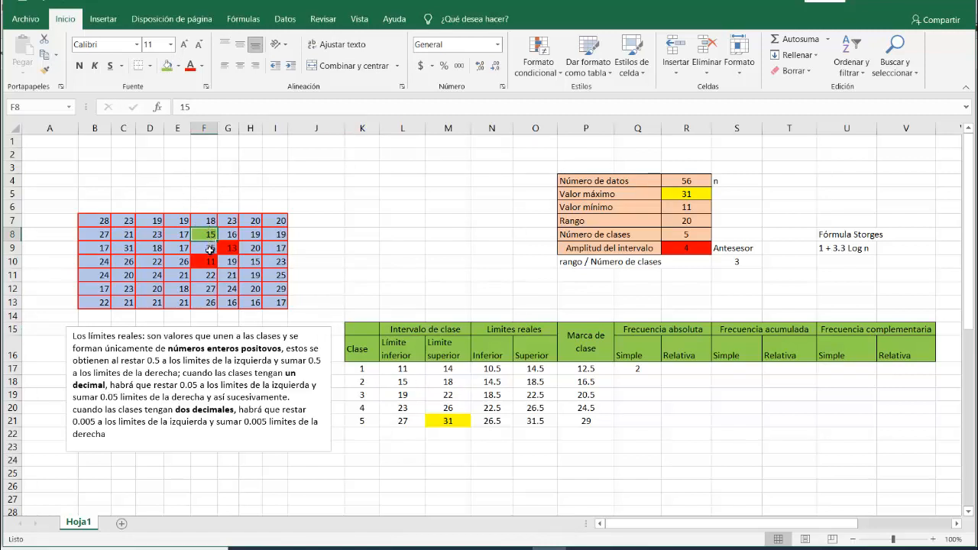
pyautogui.click(246, 261)
pyautogui.click(167, 66)
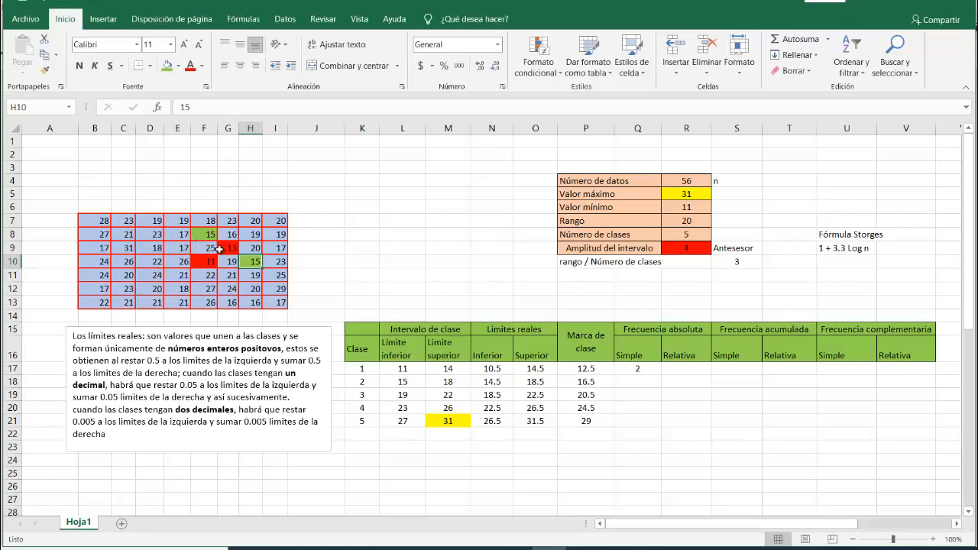
pyautogui.click(226, 235)
pyautogui.click(167, 67)
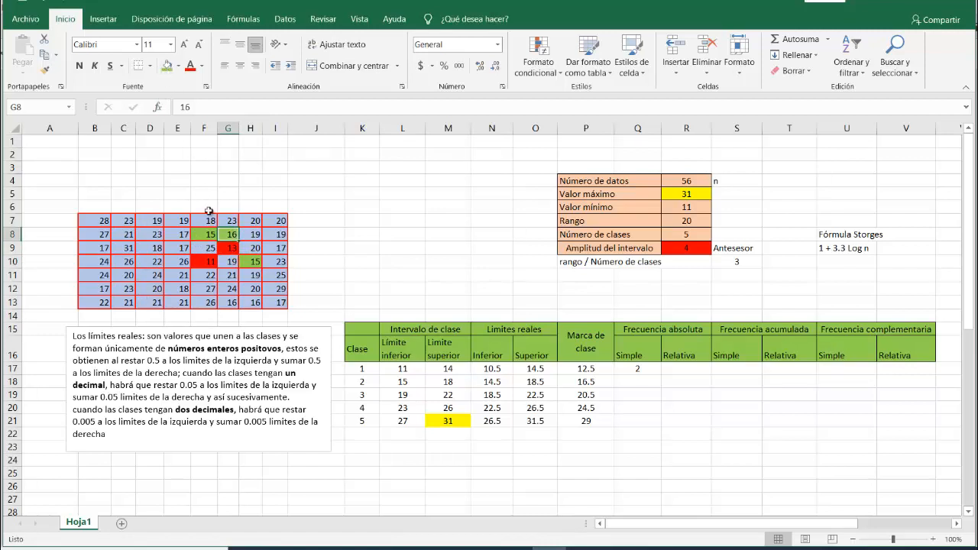
# Fill the data cells I9, E8:E9 and I13 holding 17 and the cells G13:H13 holding 16 with green.
pyautogui.click(273, 247)
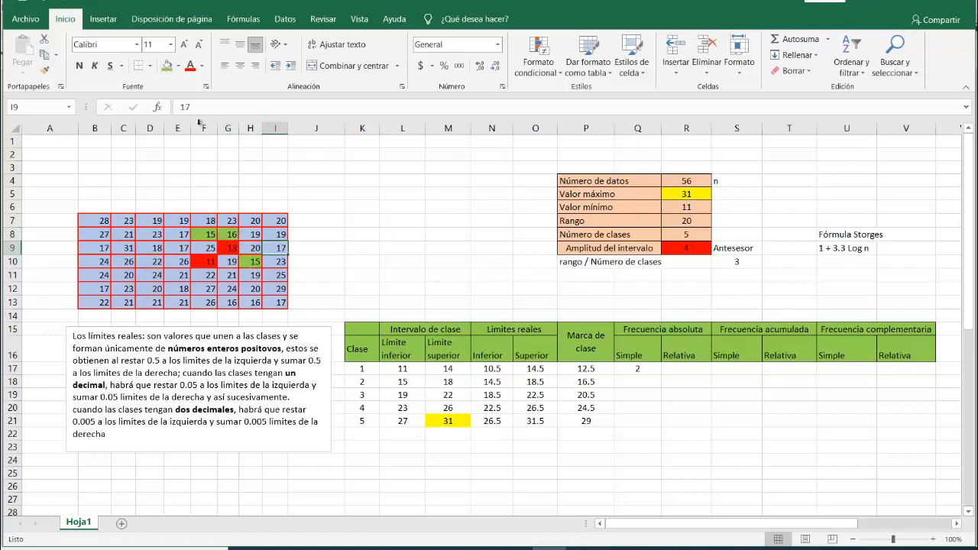
pyautogui.click(167, 66)
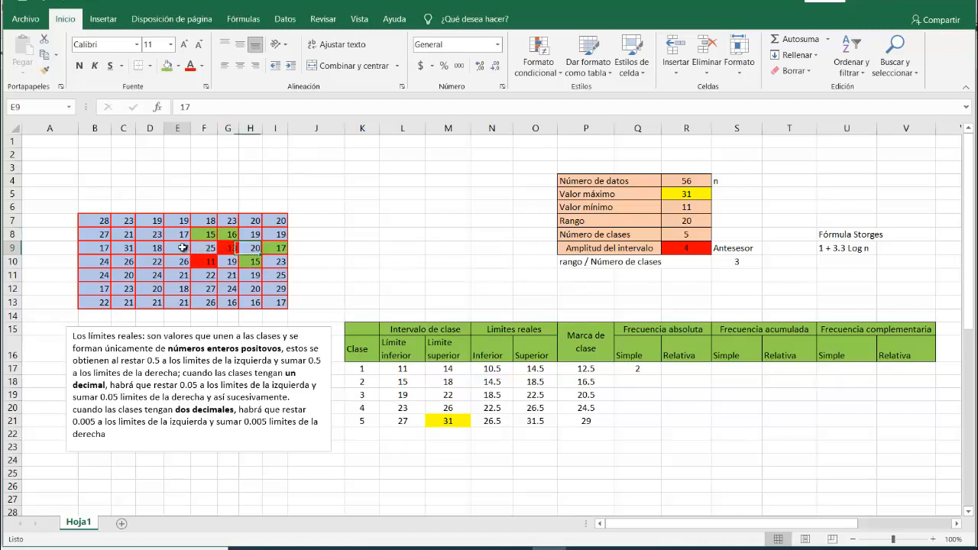
pyautogui.moveTo(178, 235); pyautogui.dragTo(178, 249)
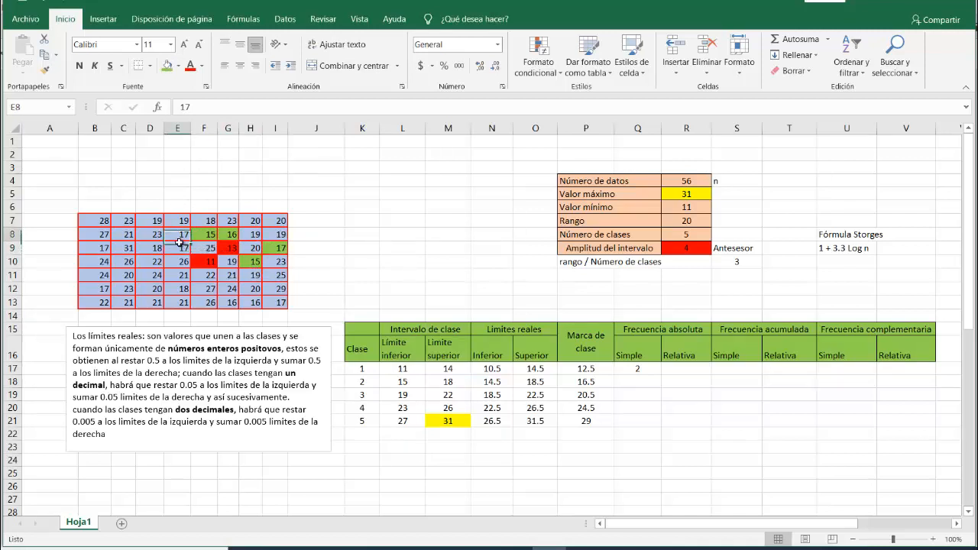
pyautogui.click(167, 67)
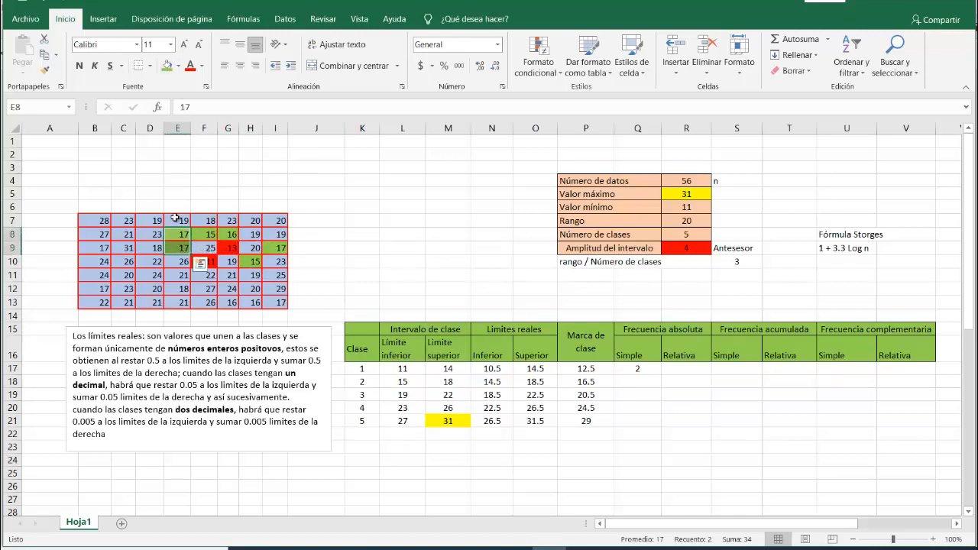
pyautogui.click(274, 302)
pyautogui.click(166, 67)
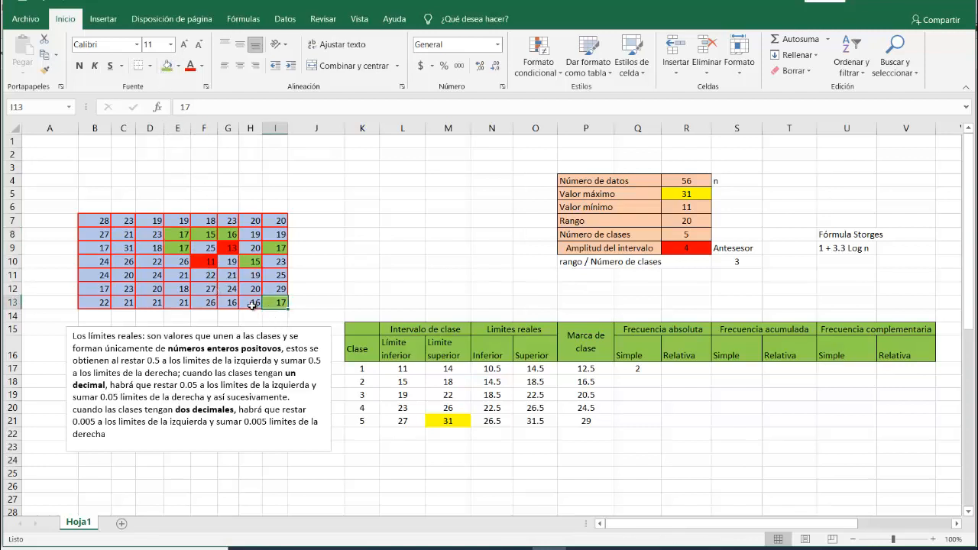
pyautogui.moveTo(251, 302); pyautogui.dragTo(227, 297)
pyautogui.click(167, 67)
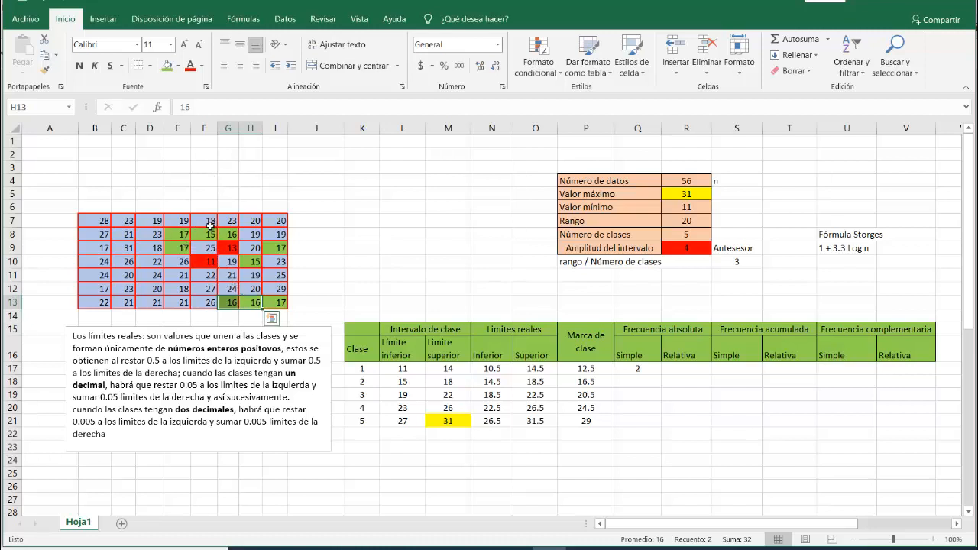
# Fill the three data cells holding 18, F7, E12 and D9, with green.
pyautogui.click(210, 223)
pyautogui.click(167, 66)
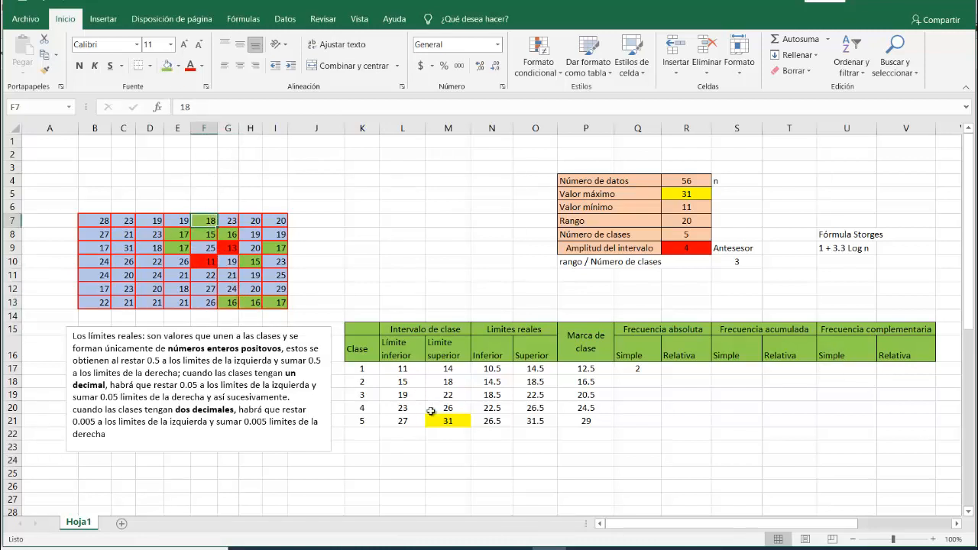
pyautogui.click(437, 381)
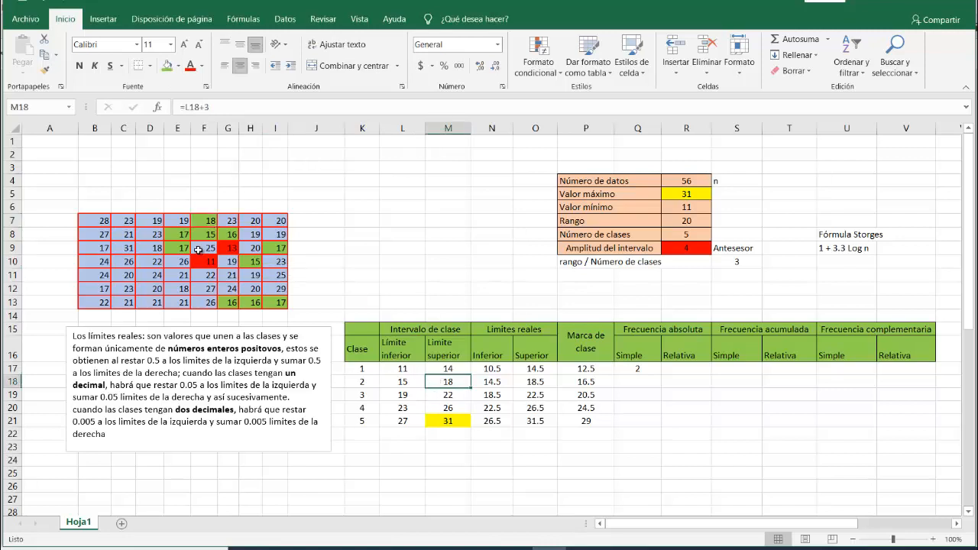
pyautogui.click(178, 291)
pyautogui.click(167, 67)
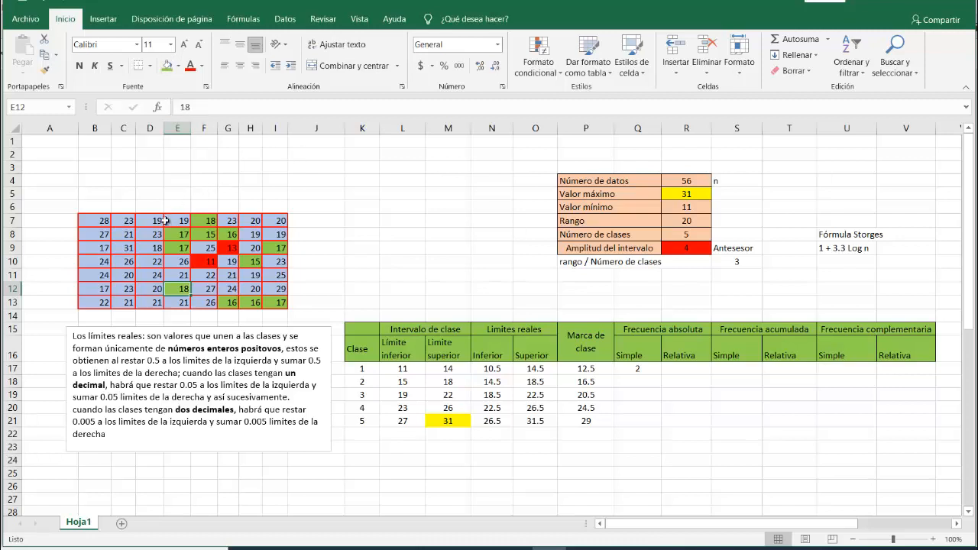
pyautogui.click(150, 249)
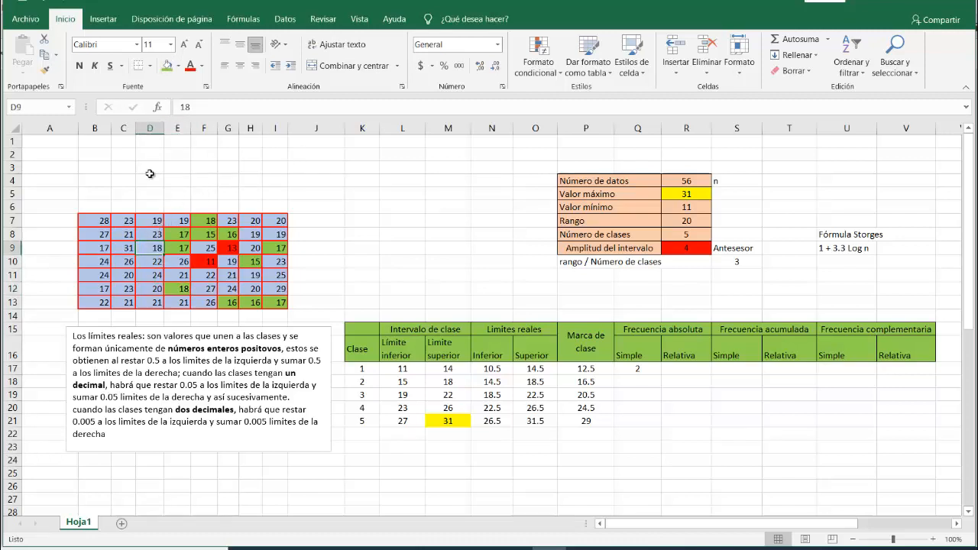
pyautogui.click(167, 66)
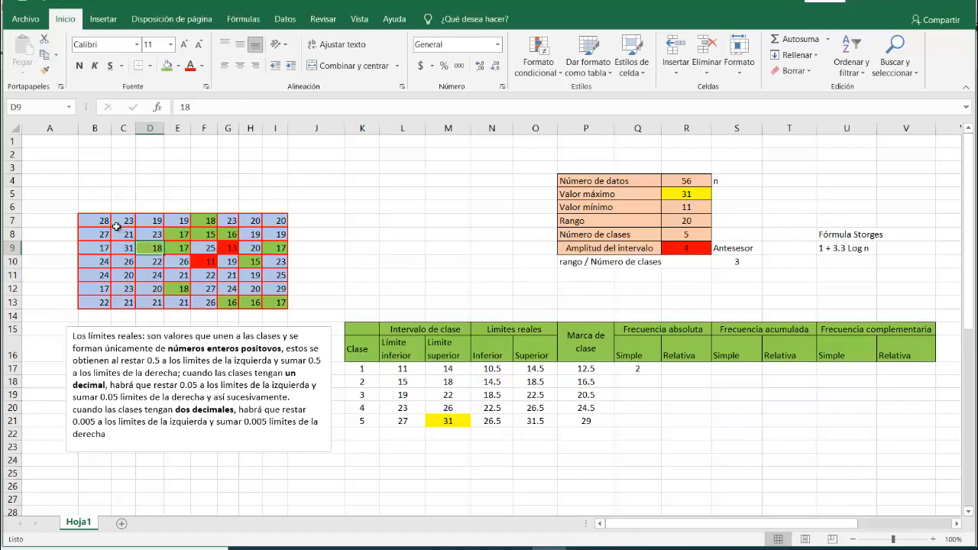
# Fill the cells B9 and B12 in the first data column, both holding 17, with green.
pyautogui.click(104, 248)
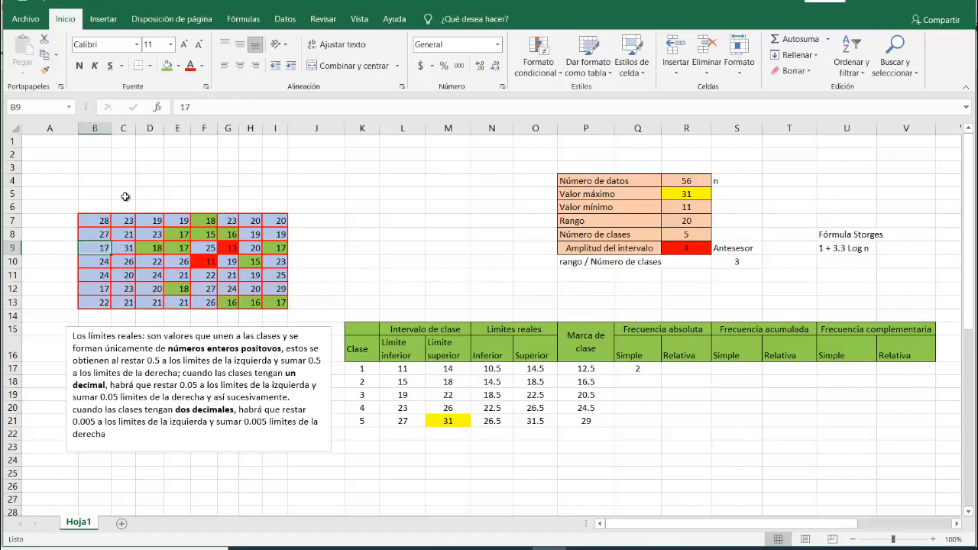
pyautogui.click(167, 65)
pyautogui.press('Down')
pyautogui.press('Down')
pyautogui.press('Down')
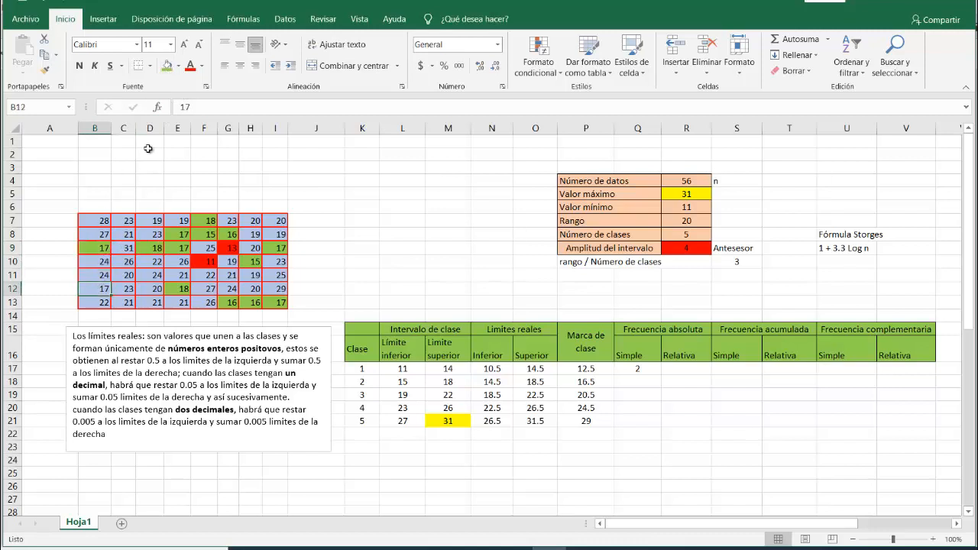
pyautogui.click(166, 65)
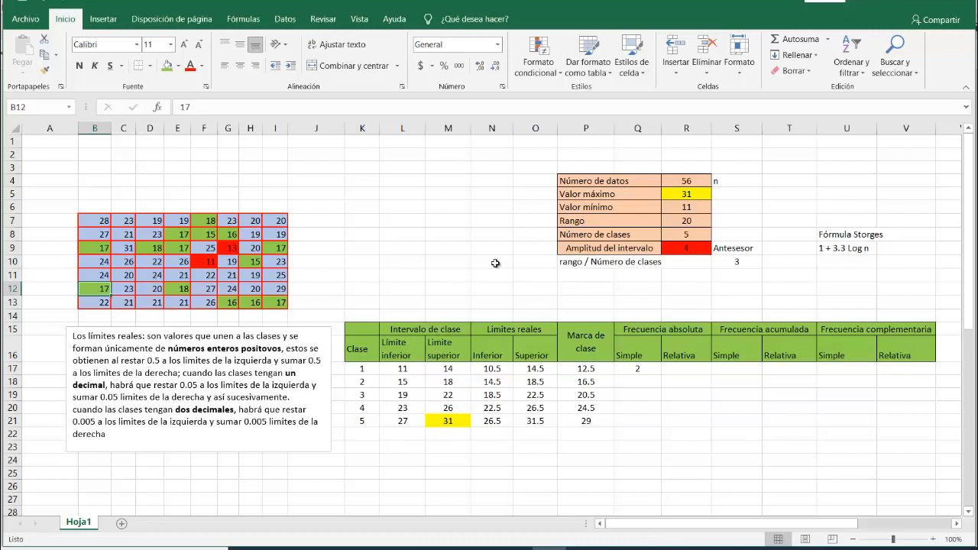
# Enter 14 as the simple absolute frequency of class 2 in Q18.
pyautogui.click(633, 380)
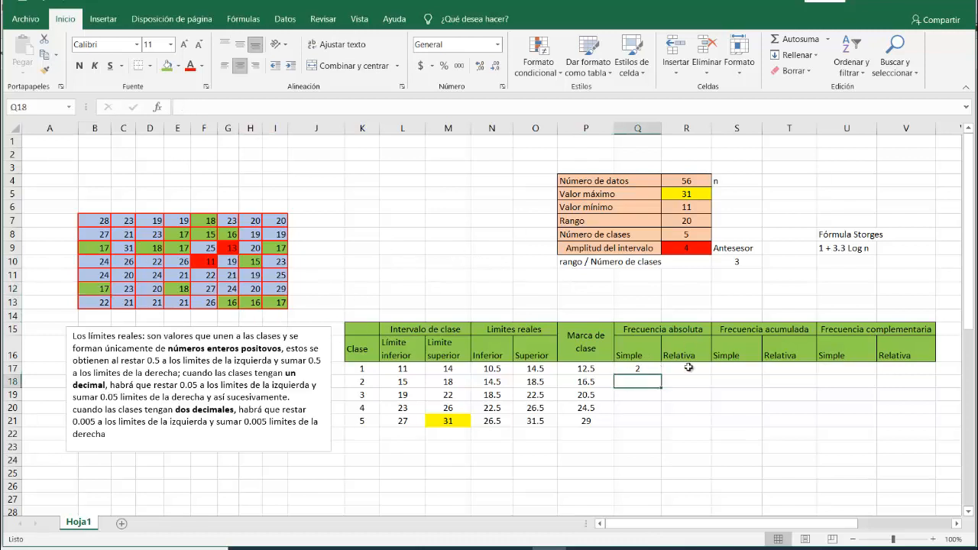
pyautogui.write('14')
pyautogui.press('Return')
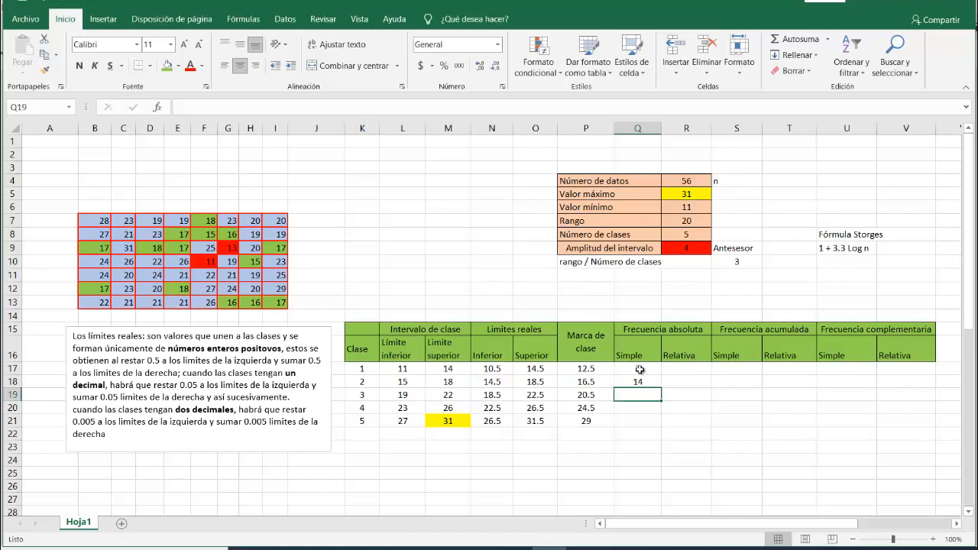
# Clear the hand-entered values from Q17:Q19 in the simple absolute frequency column.
pyautogui.moveTo(637, 370); pyautogui.dragTo(647, 390)
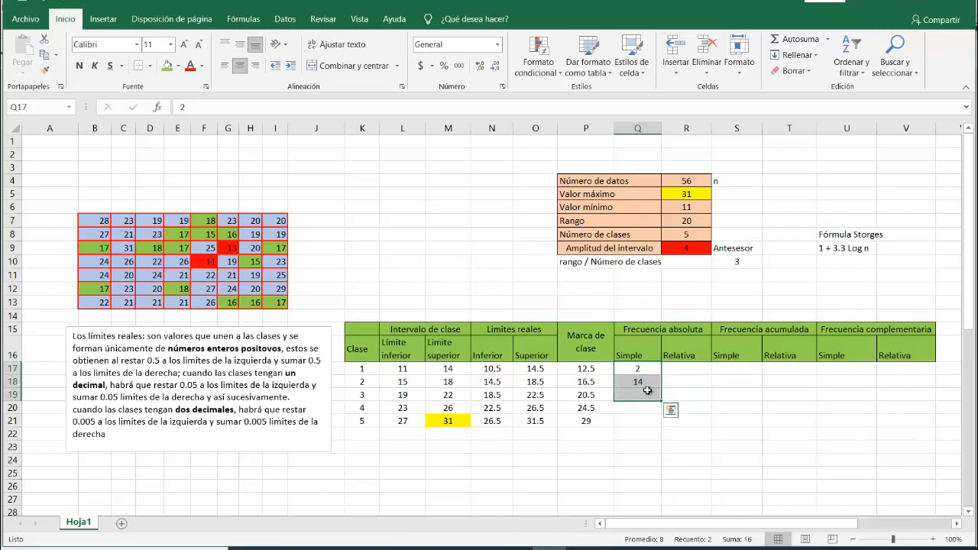
pyautogui.press('Delete')
pyautogui.click(656, 461)
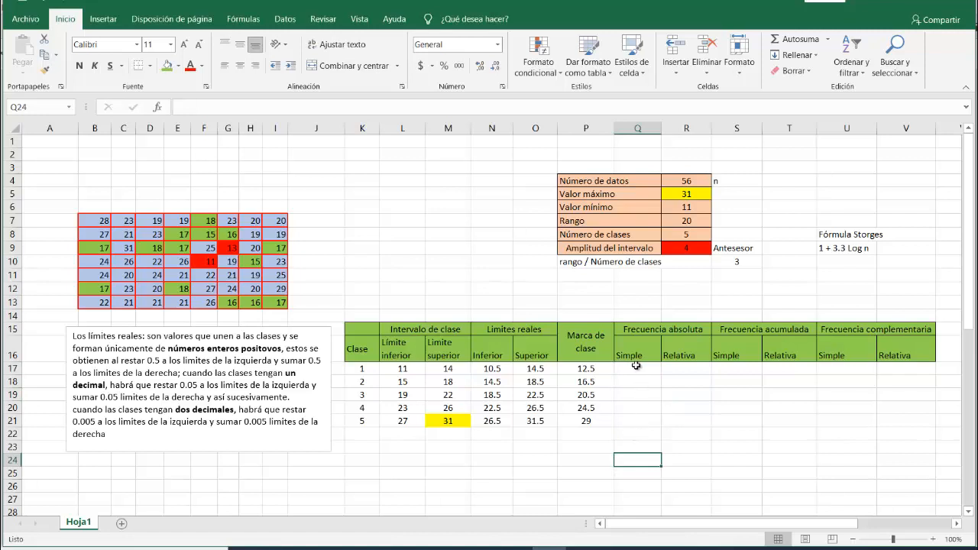
# Select the simple absolute frequency cells Q17:Q21 for all five classes.
pyautogui.moveTo(637, 368); pyautogui.dragTo(636, 420)
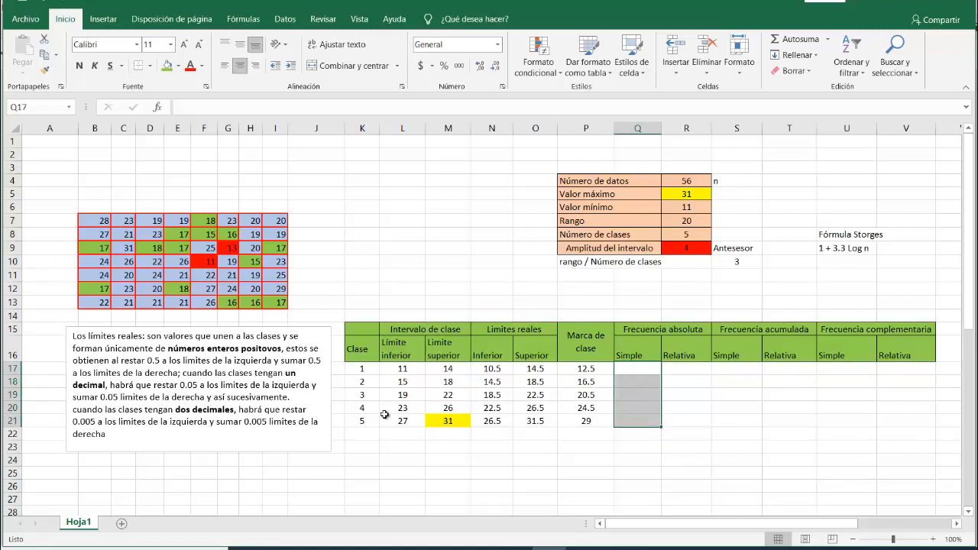
pyautogui.click(635, 437)
pyautogui.moveTo(629, 369); pyautogui.dragTo(640, 414)
# Move the upper right-facing orange arrow so it points at the Shift key beside Z on the keyboard picture.
pyautogui.scroll(-5, 643, 409)
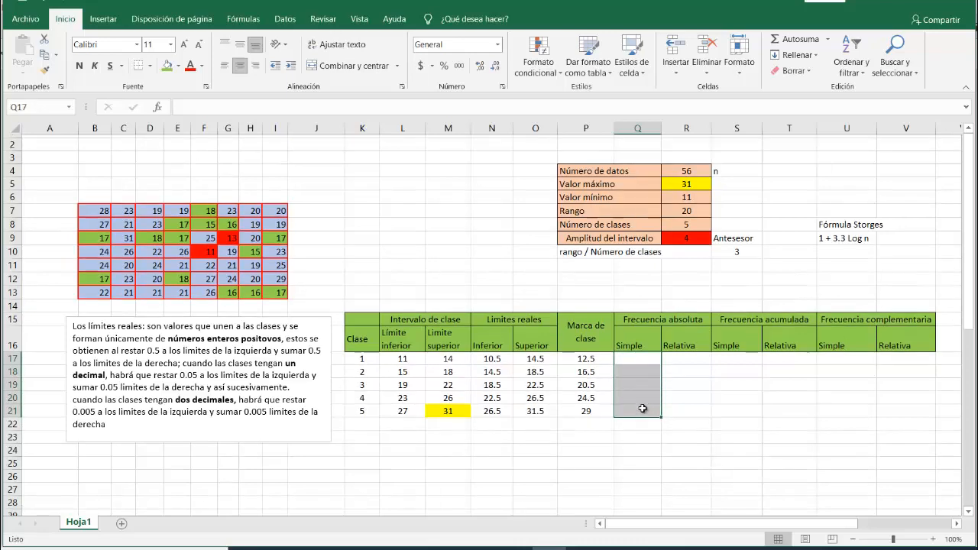
pyautogui.scroll(-5, 642, 409)
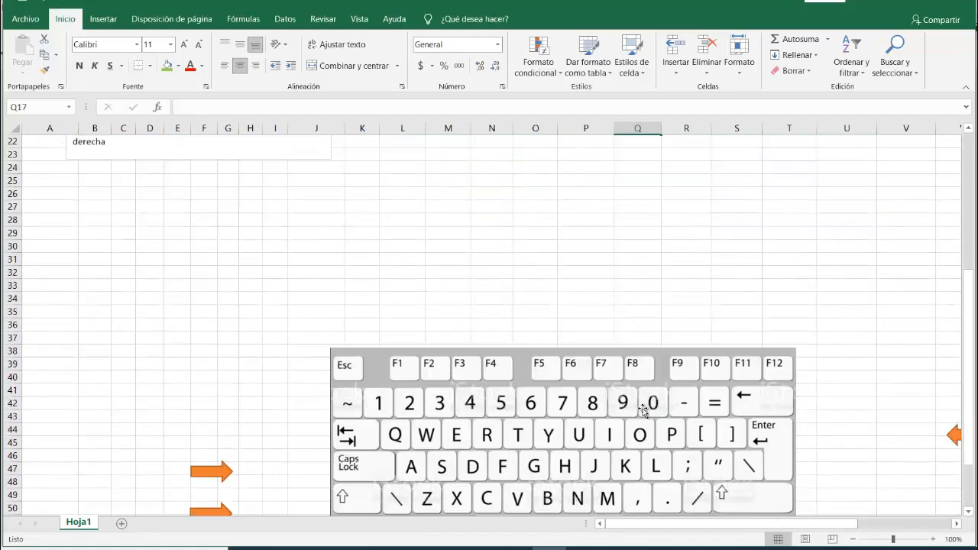
pyautogui.scroll(-1, 387, 355)
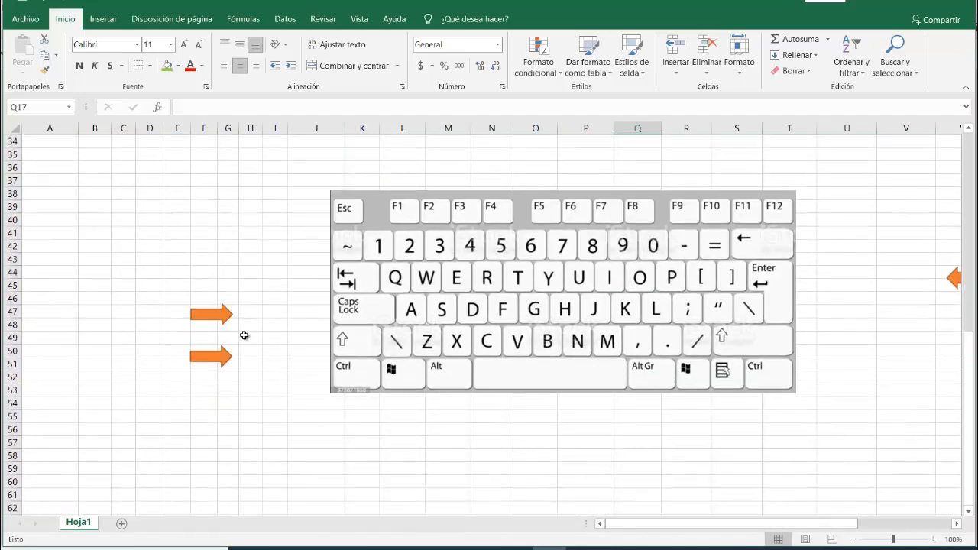
pyautogui.moveTo(217, 315)
pyautogui.mouseDown()
pyautogui.moveTo(282, 342)
pyautogui.moveTo(326, 342)
pyautogui.moveTo(315, 345)
pyautogui.mouseUp()
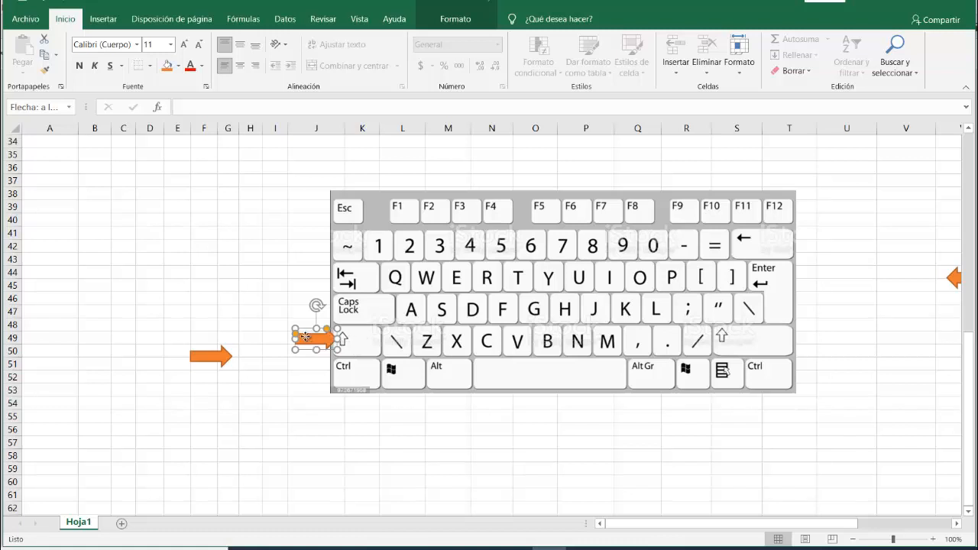
pyautogui.moveTo(305, 336); pyautogui.dragTo(715, 346)
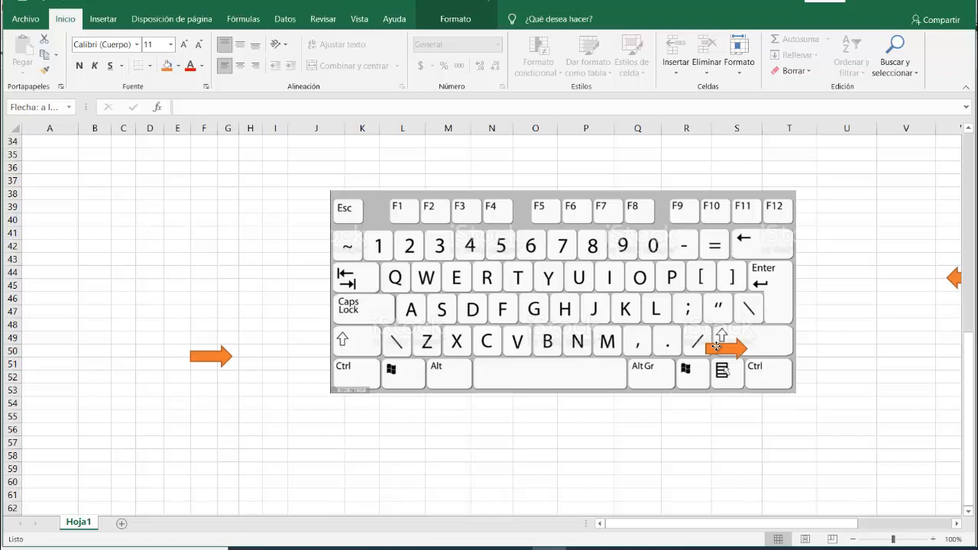
pyautogui.moveTo(716, 345); pyautogui.dragTo(720, 351)
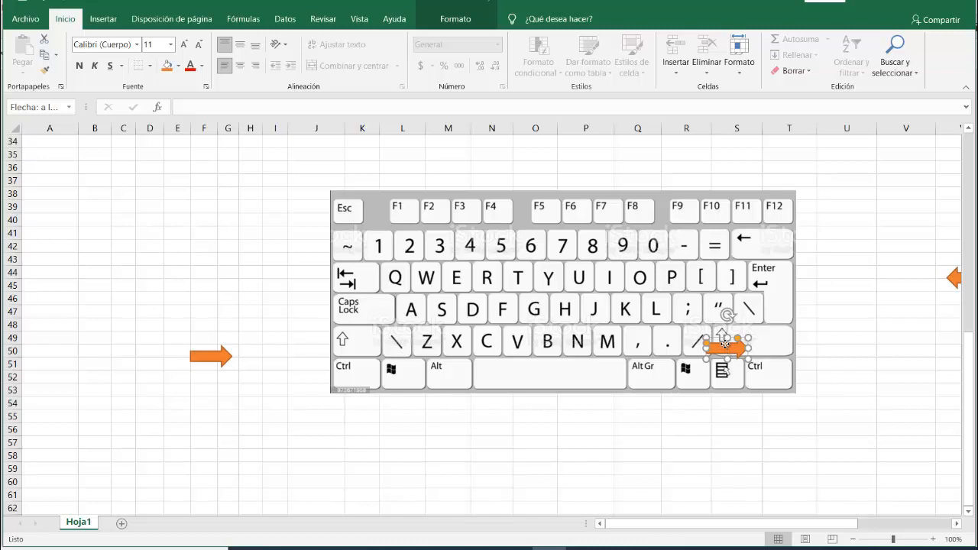
pyautogui.moveTo(698, 341); pyautogui.dragTo(313, 334)
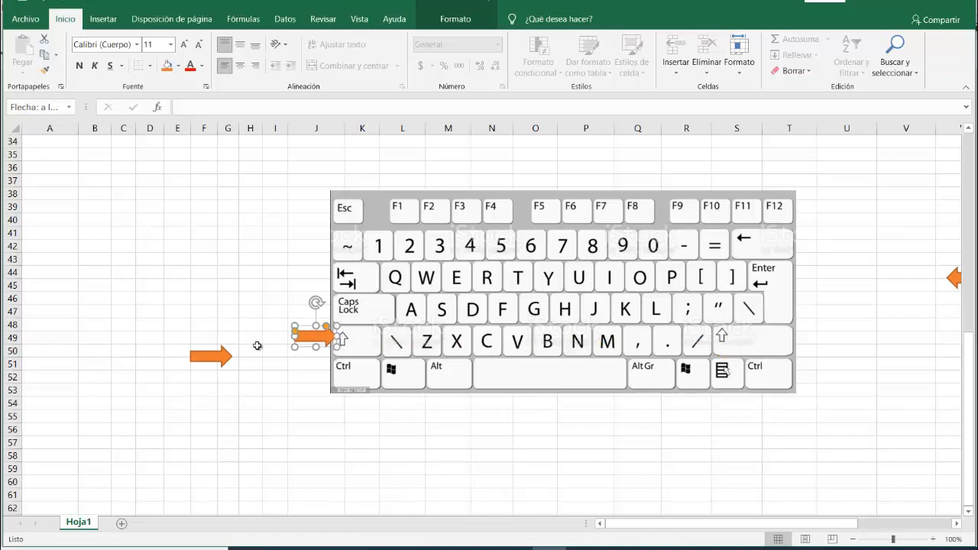
# Point the second right-facing arrow at the Ctrl key below Shift and the left-facing arrow at the Enter key.
pyautogui.moveTo(220, 355); pyautogui.dragTo(325, 376)
pyautogui.click(352, 376)
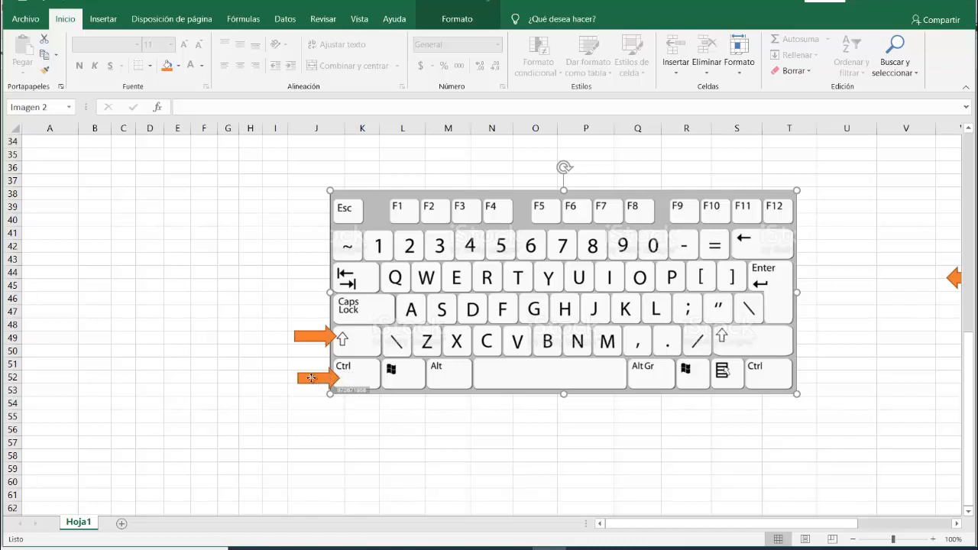
pyautogui.moveTo(312, 378)
pyautogui.mouseDown()
pyautogui.moveTo(399, 392)
pyautogui.moveTo(637, 371)
pyautogui.moveTo(732, 374)
pyautogui.moveTo(281, 377)
pyautogui.moveTo(315, 377)
pyautogui.mouseUp()
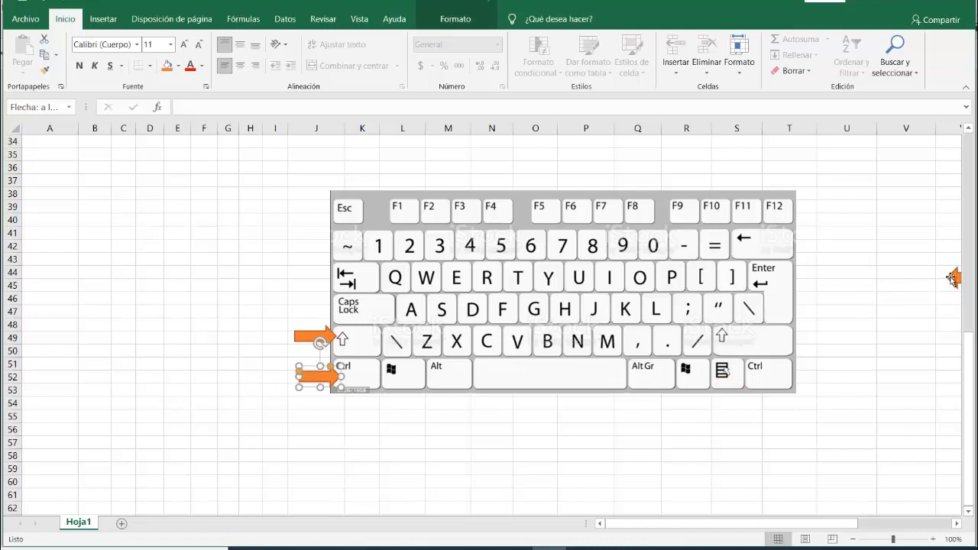
pyautogui.moveTo(951, 278); pyautogui.dragTo(802, 286)
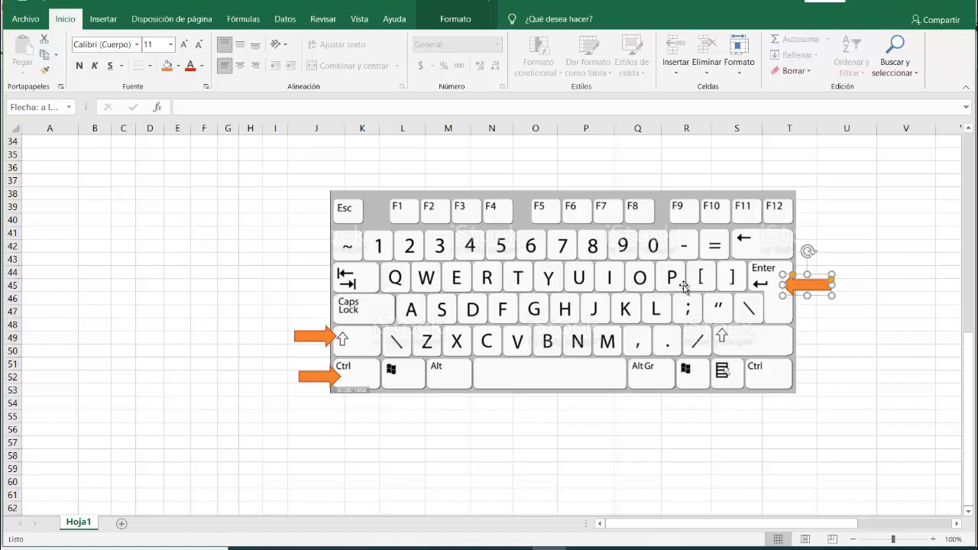
# Fine-tune the positions of the three orange arrows beside the Shift, Ctrl and Enter keys.
pyautogui.click(310, 337)
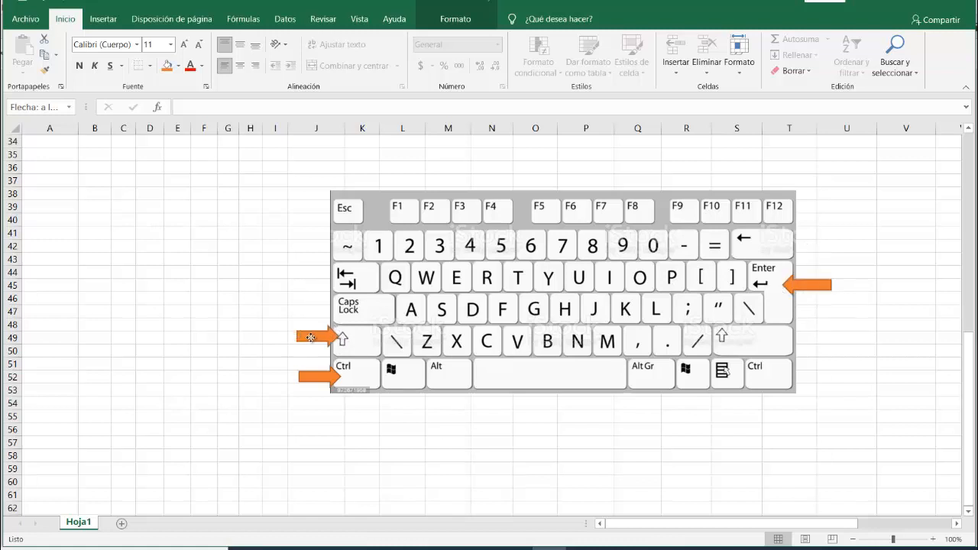
pyautogui.moveTo(310, 337); pyautogui.dragTo(317, 377)
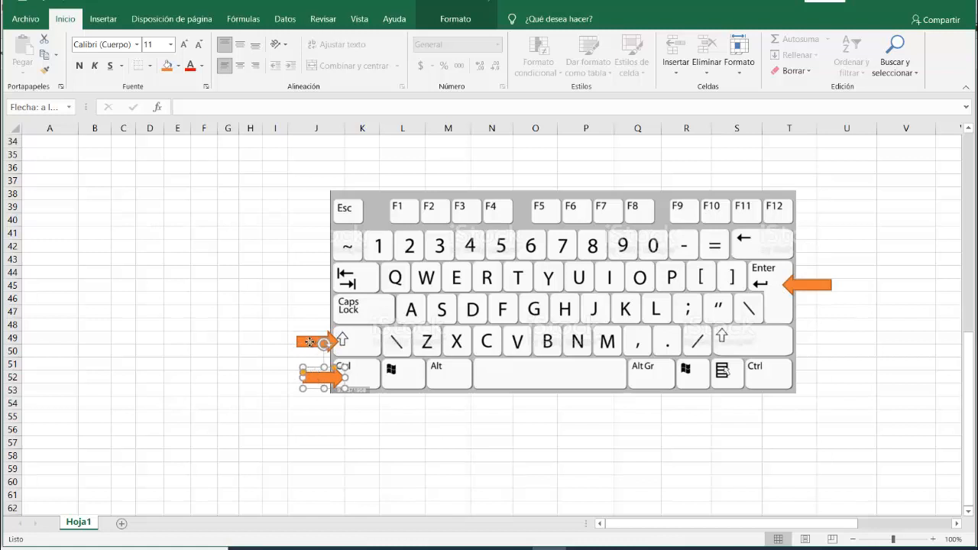
pyautogui.moveTo(309, 342); pyautogui.dragTo(307, 341)
pyautogui.moveTo(316, 378); pyautogui.dragTo(311, 380)
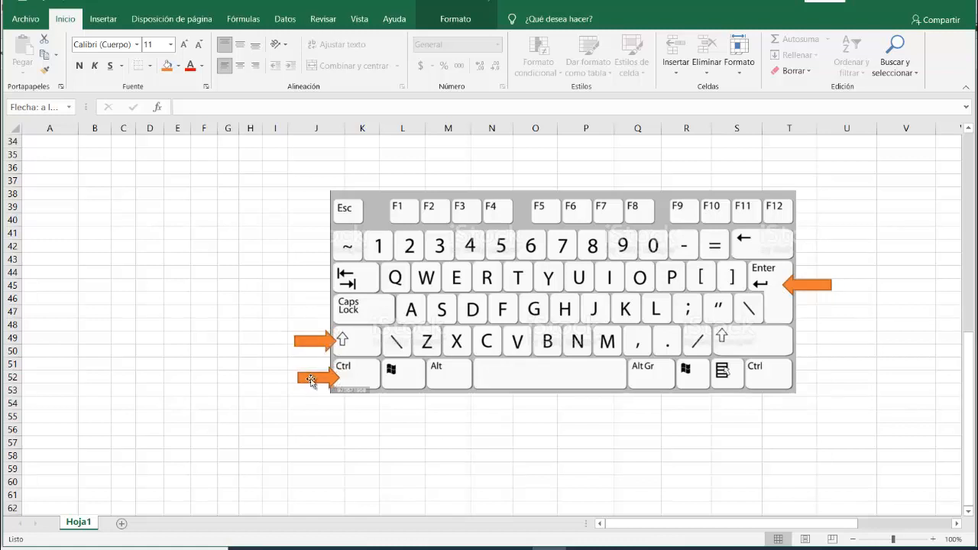
pyautogui.moveTo(802, 285); pyautogui.dragTo(795, 285)
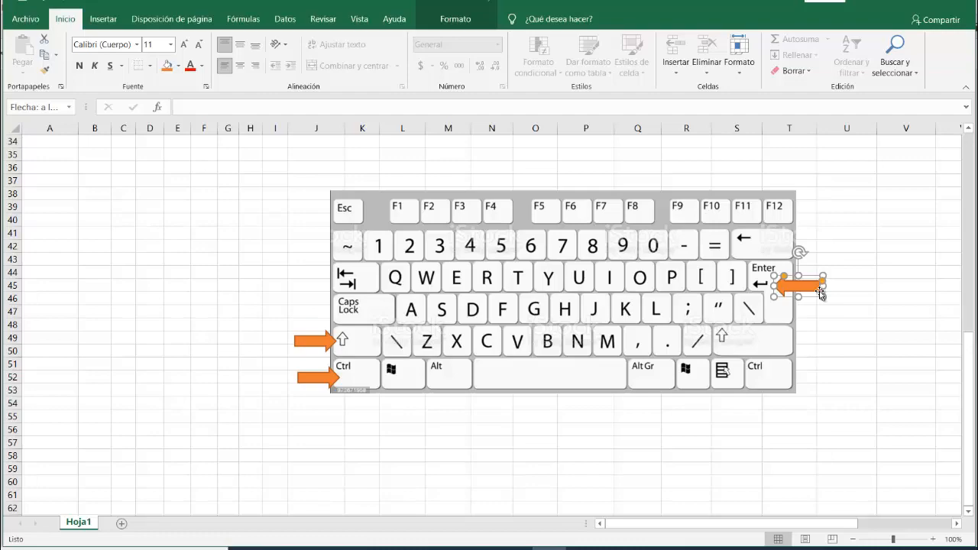
# Return to the frequency table and mark the empty range Q17:Q21, then release the selection.
pyautogui.scroll(-1, 818, 283)
pyautogui.scroll(7, 787, 252)
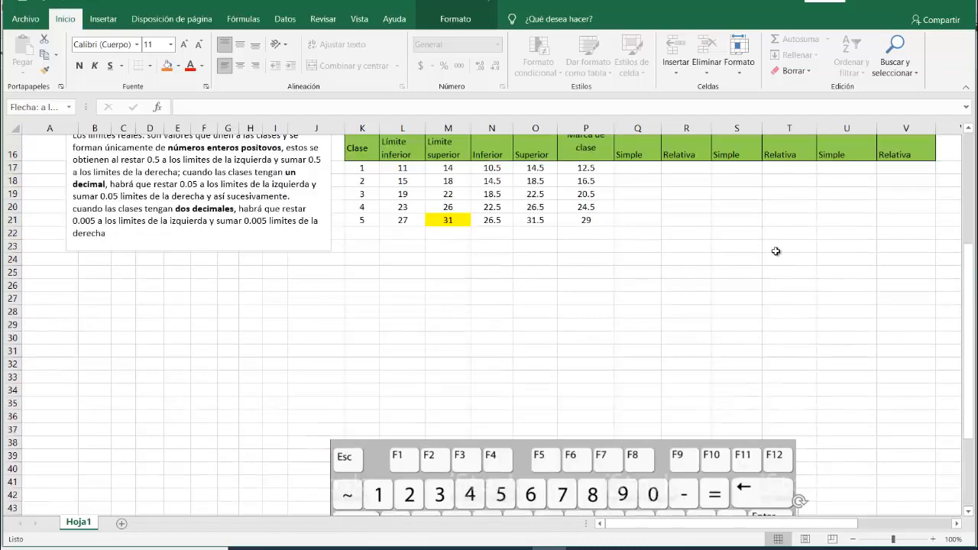
pyautogui.scroll(5, 751, 235)
pyautogui.scroll(-3, 626, 299)
pyautogui.scroll(3, 680, 378)
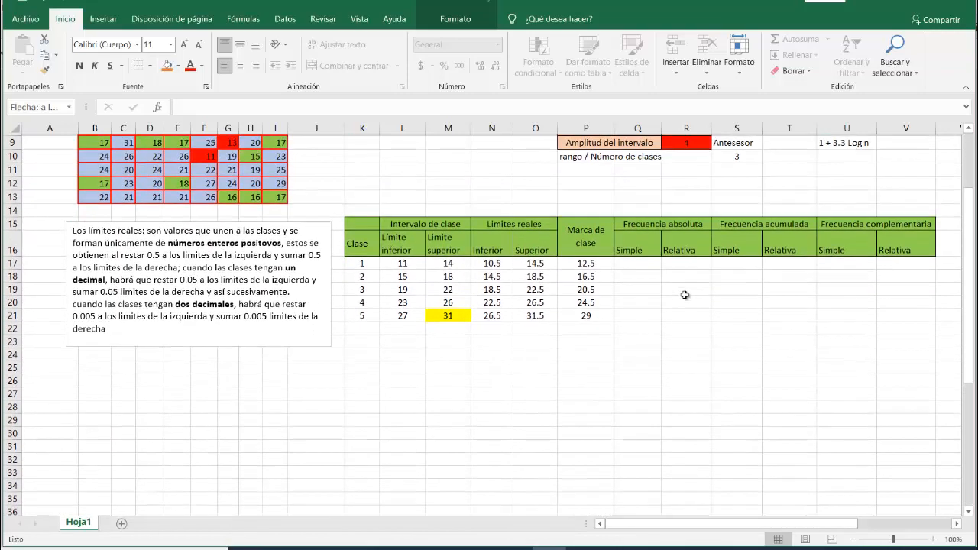
pyautogui.moveTo(650, 368); pyautogui.dragTo(643, 422)
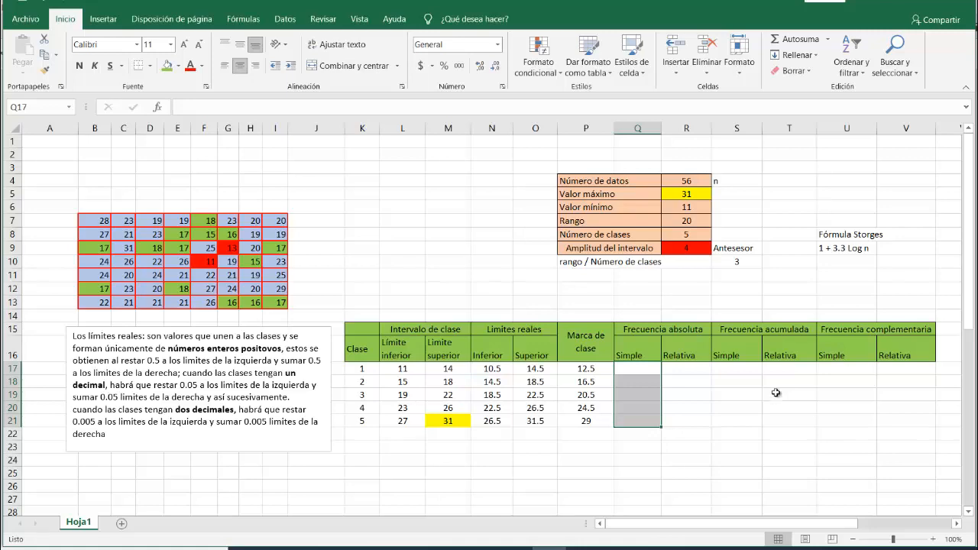
pyautogui.click(673, 276)
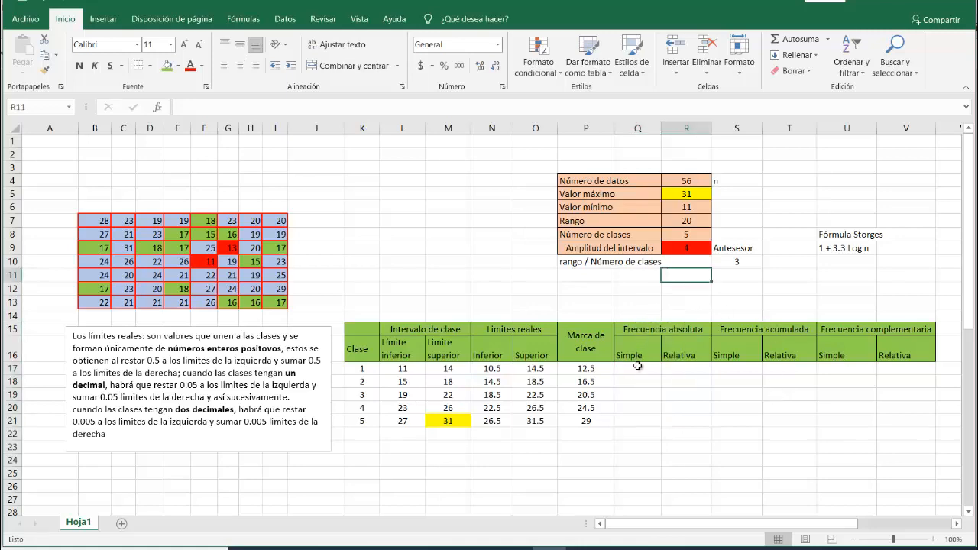
# Examine the marked Shift, Ctrl and Enter keys and how far the keyboard picture sits below the frequency table.
pyautogui.scroll(-5, 656, 356)
pyautogui.scroll(-2, 655, 356)
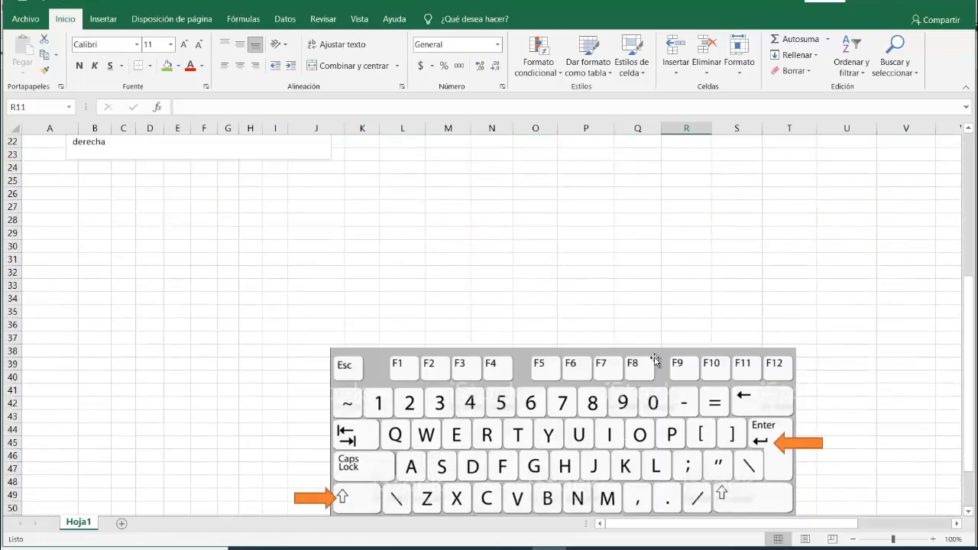
pyautogui.scroll(1, 652, 382)
pyautogui.scroll(-2, 651, 403)
pyautogui.scroll(-2, 651, 402)
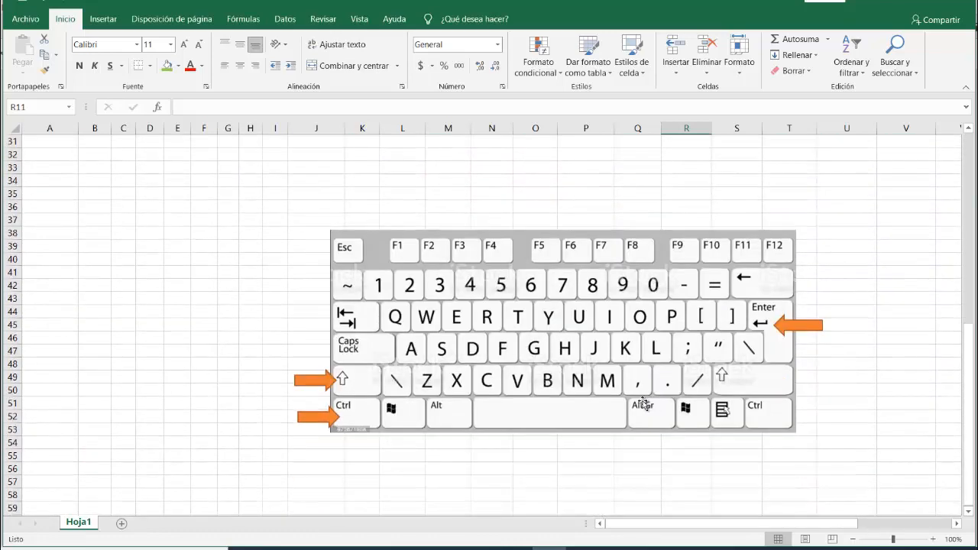
pyautogui.click(295, 365)
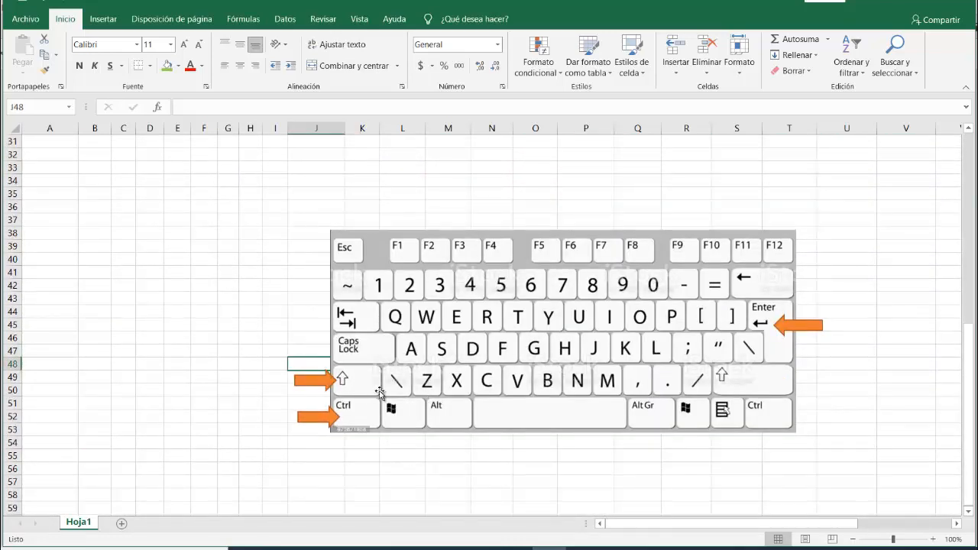
pyautogui.scroll(6, 379, 392)
pyautogui.scroll(-3, 379, 392)
pyautogui.scroll(5, 380, 392)
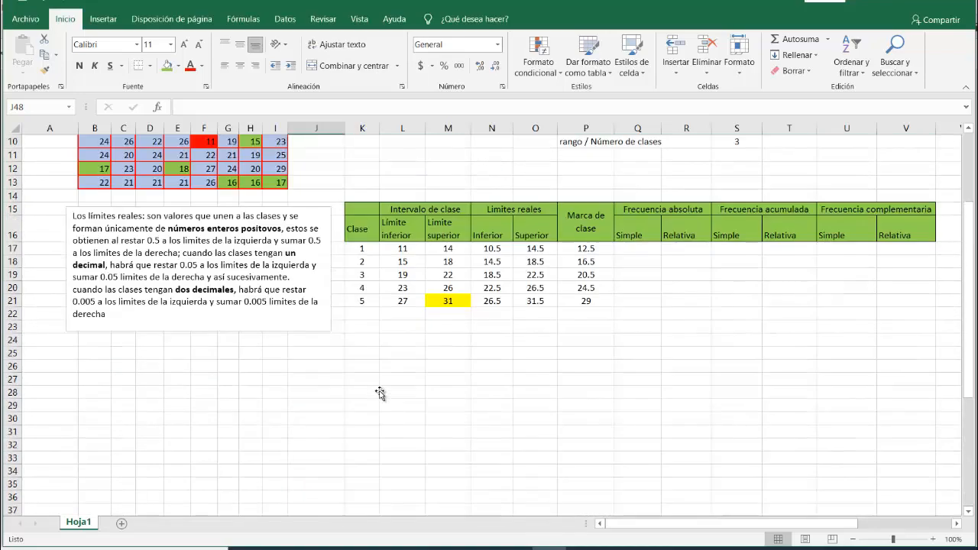
pyautogui.scroll(1, 380, 393)
pyautogui.scroll(-3, 379, 392)
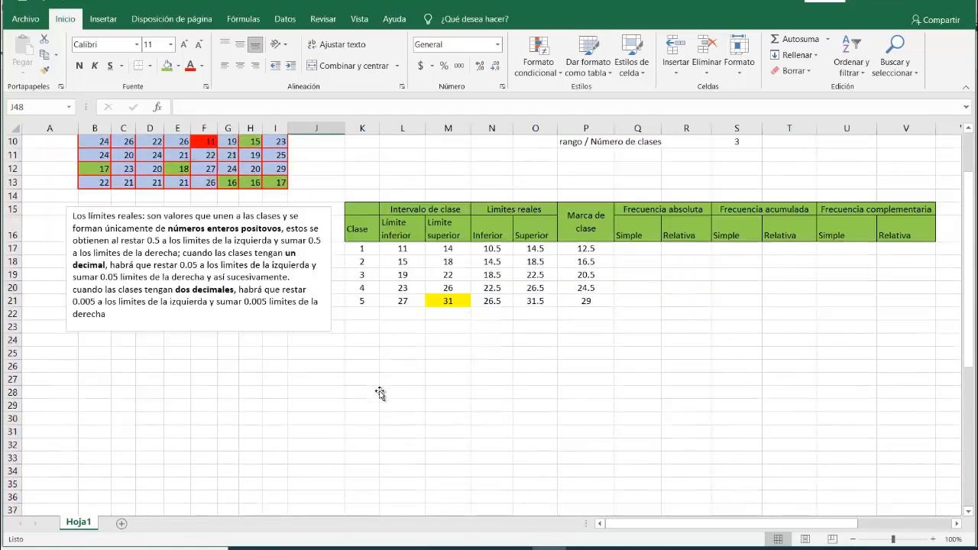
pyautogui.scroll(-3, 380, 393)
# Move the keyboard picture up so its upper edge sits at row 30, nearer to the frequency table.
pyautogui.click(688, 246)
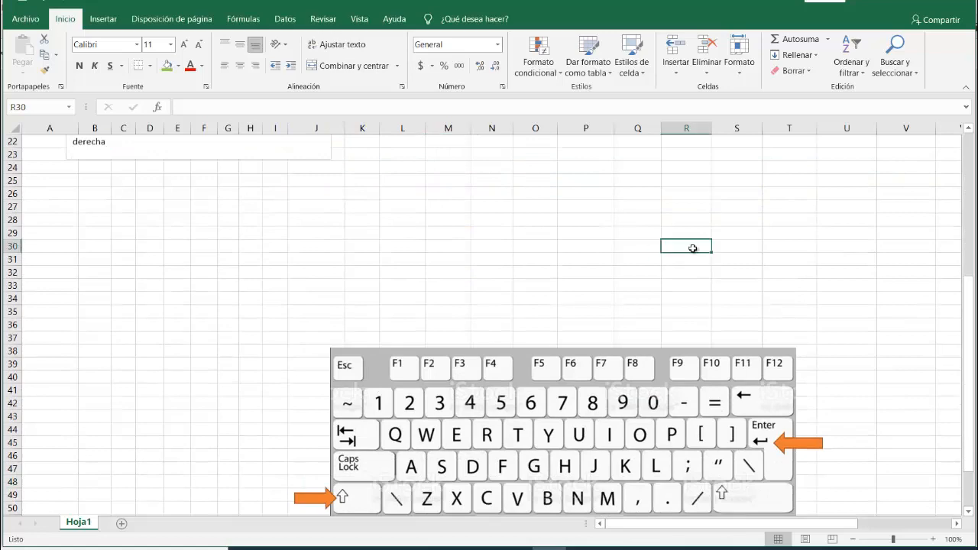
pyautogui.scroll(-2, 688, 252)
pyautogui.moveTo(557, 313); pyautogui.dragTo(559, 208)
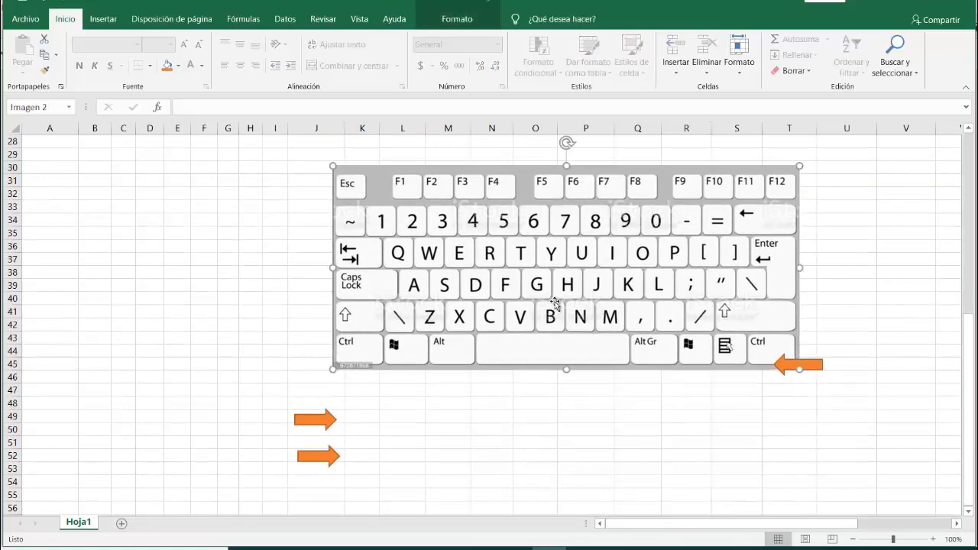
pyautogui.scroll(3, 375, 407)
pyautogui.scroll(-2, 374, 407)
# Realign the three orange arrows with the Shift, Ctrl and Enter keys of the moved keyboard picture.
pyautogui.moveTo(298, 458); pyautogui.dragTo(296, 356)
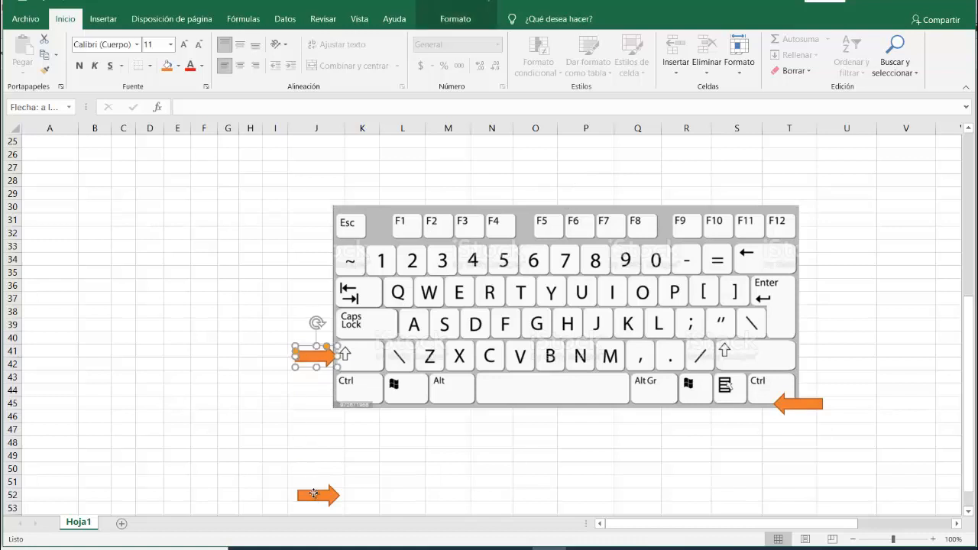
pyautogui.moveTo(314, 492); pyautogui.dragTo(309, 372)
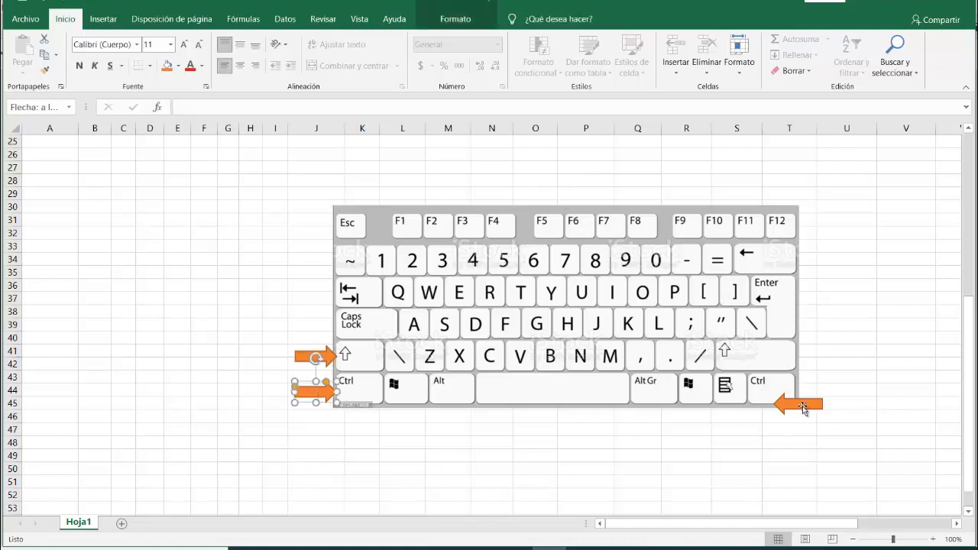
pyautogui.click(800, 397)
pyautogui.moveTo(800, 397); pyautogui.dragTo(813, 295)
pyautogui.click(900, 268)
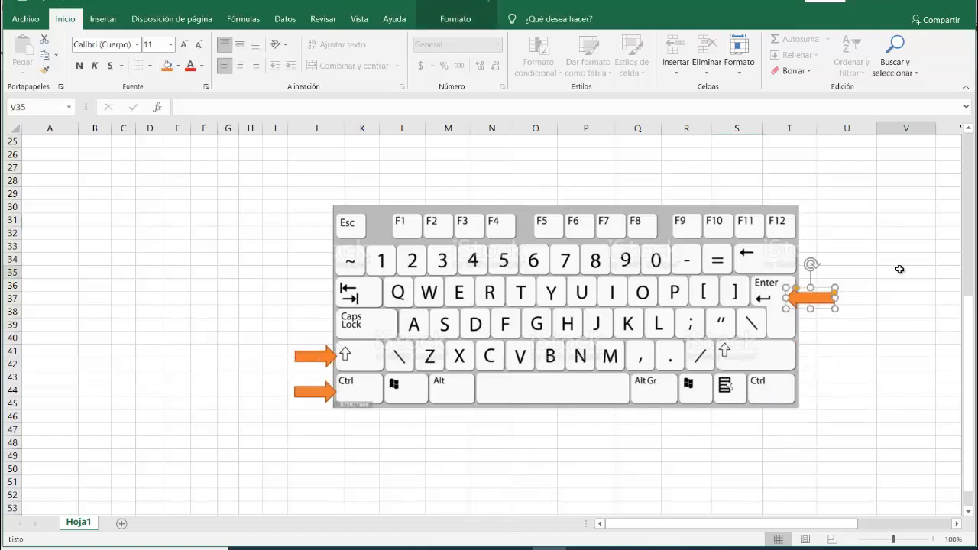
# Write the formula =FRECUENCIA(B7:I13,M17:M21) across the selected simple absolute frequency cells Q17:Q21.
pyautogui.scroll(8, 900, 269)
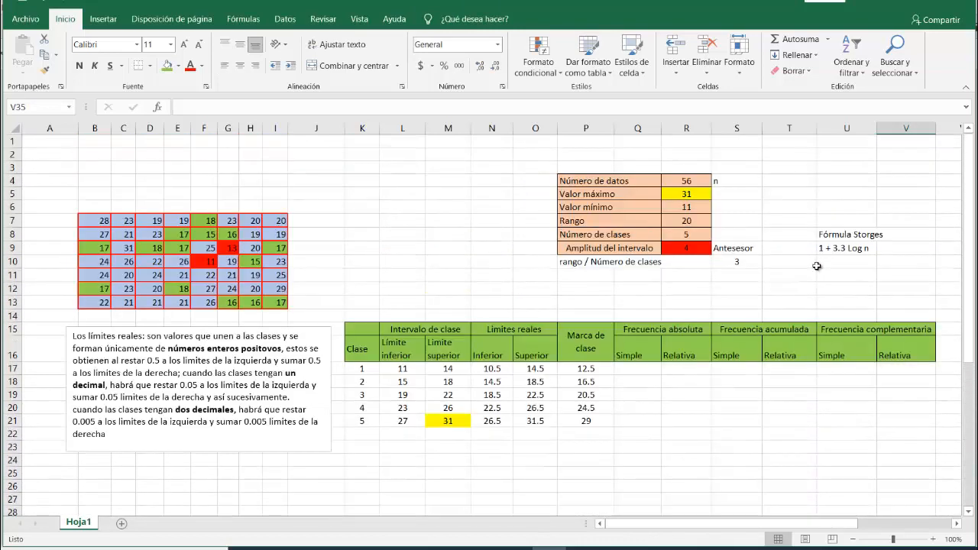
pyautogui.moveTo(634, 372); pyautogui.dragTo(636, 419)
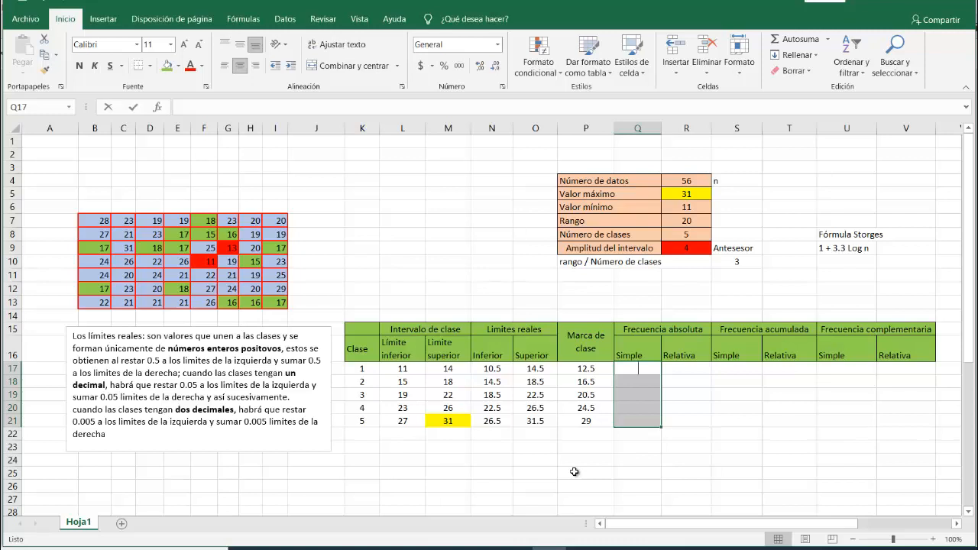
pyautogui.write('=')
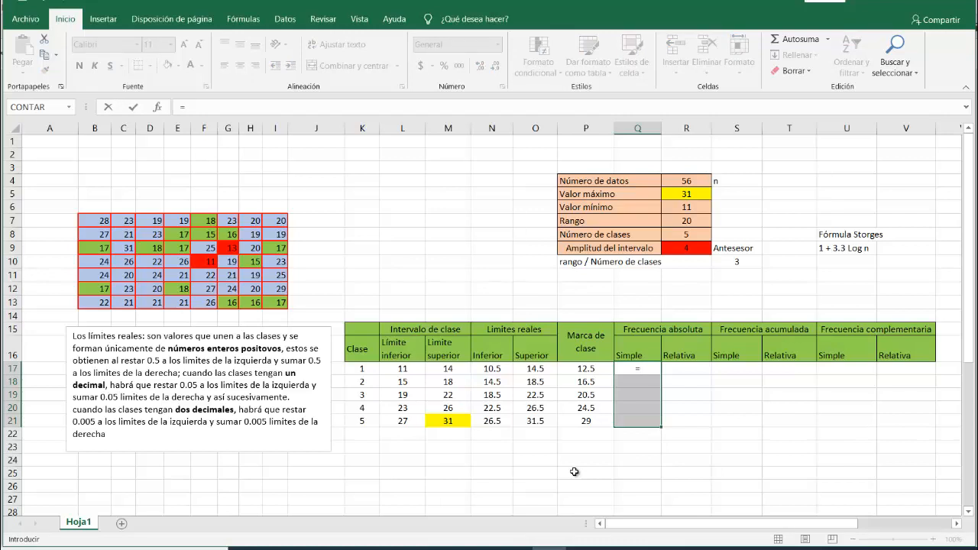
pyautogui.write('fre')
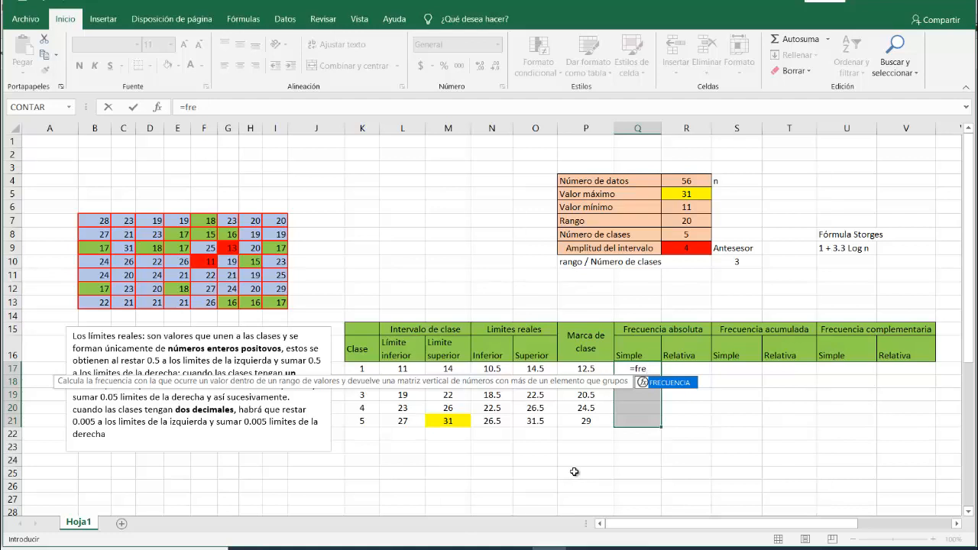
pyautogui.doubleClick(663, 382)
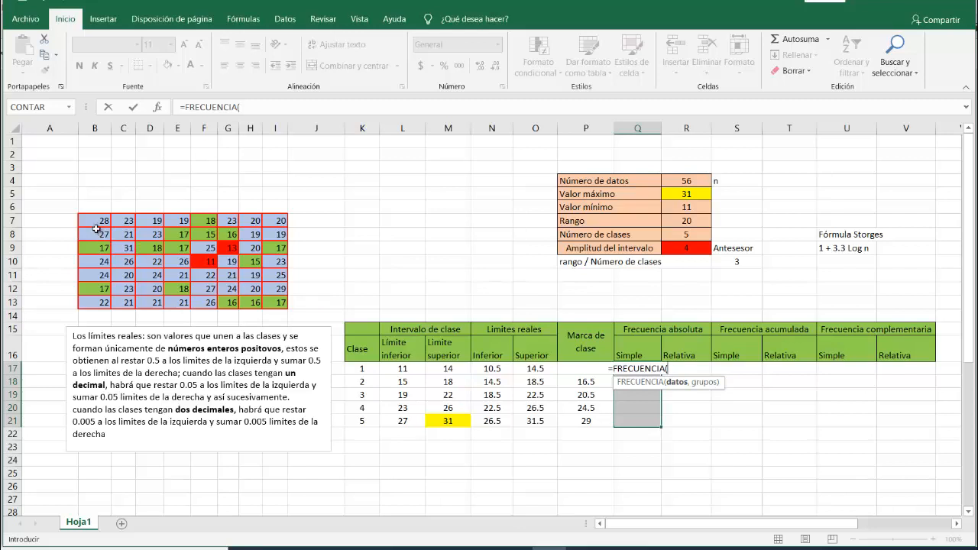
pyautogui.moveTo(98, 222); pyautogui.dragTo(280, 304)
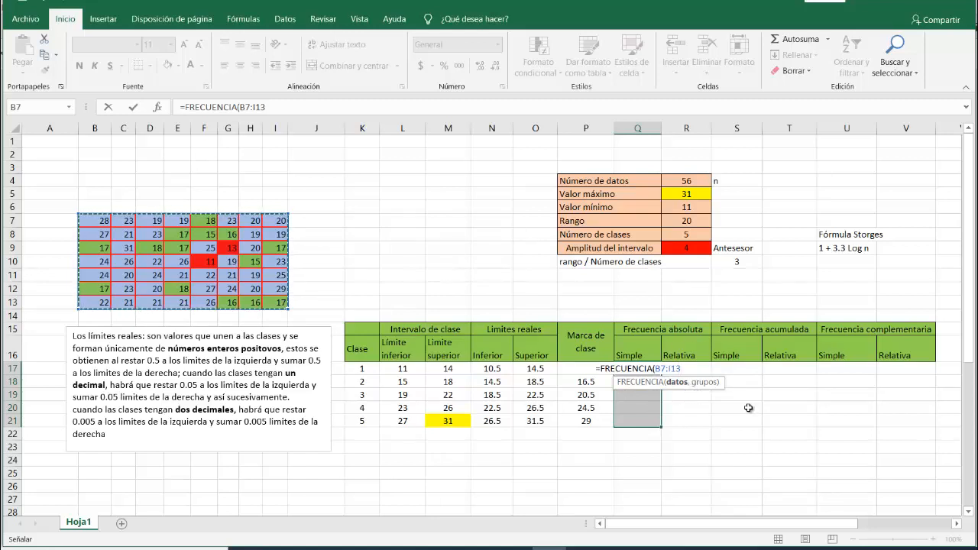
pyautogui.write(',')
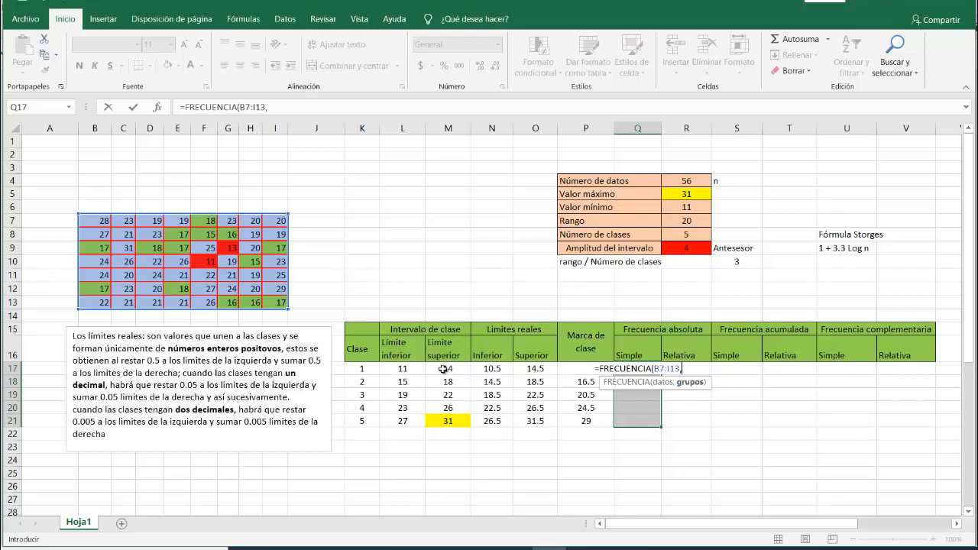
pyautogui.moveTo(443, 369); pyautogui.dragTo(446, 421)
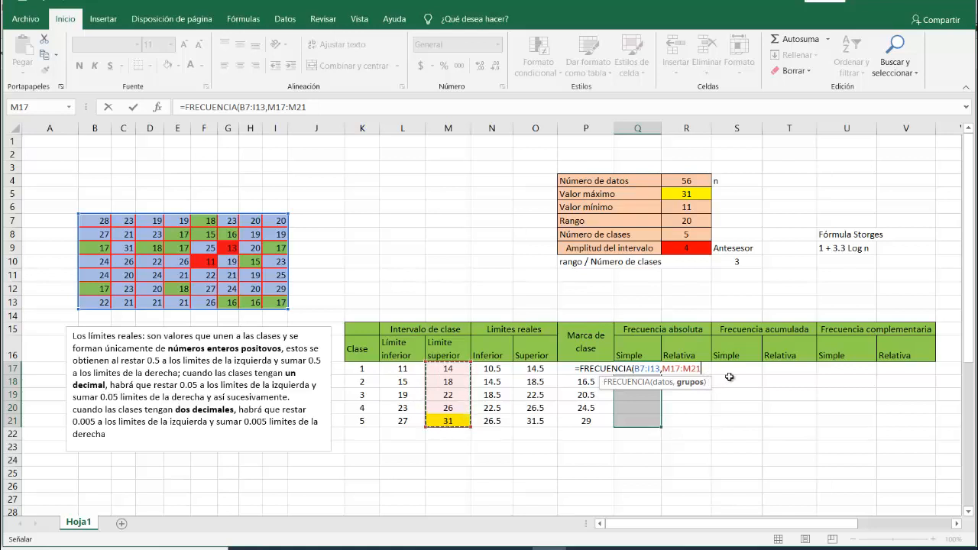
pyautogui.write(')')
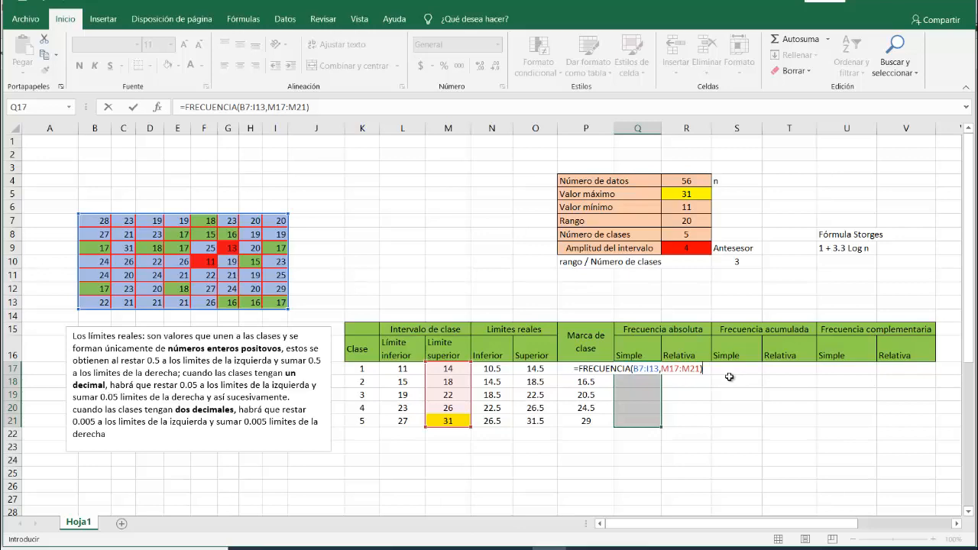
# Commit the FRECUENCIA formula as an array formula over Q17:Q21 and release the selection.
pyautogui.scroll(-6, 730, 376)
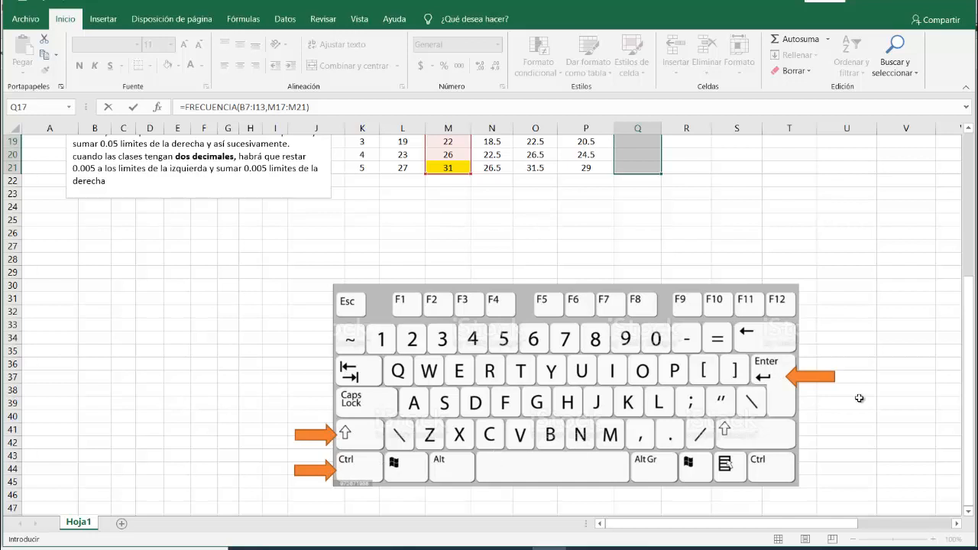
pyautogui.scroll(-1, 826, 364)
pyautogui.scroll(7, 826, 363)
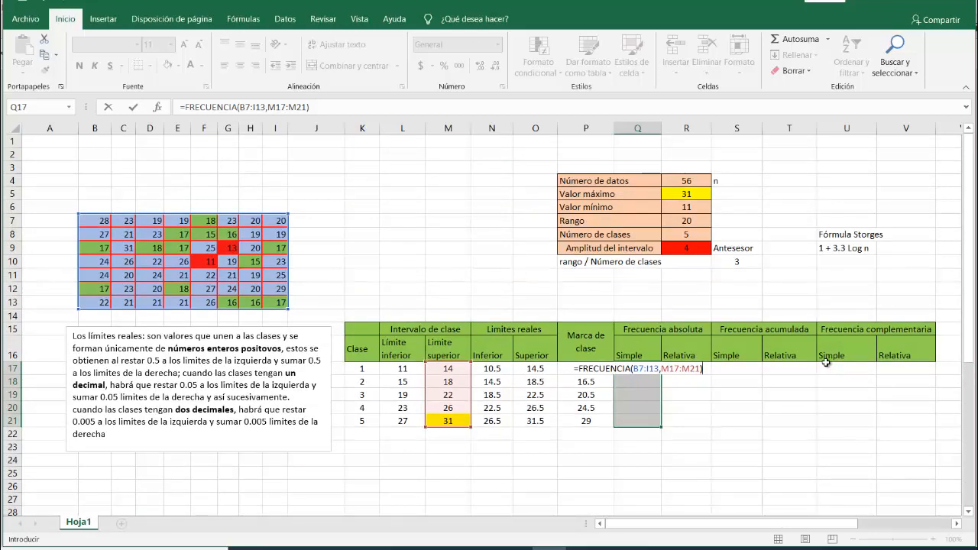
pyautogui.hotkey('ctrl', 'shift', 'Return')
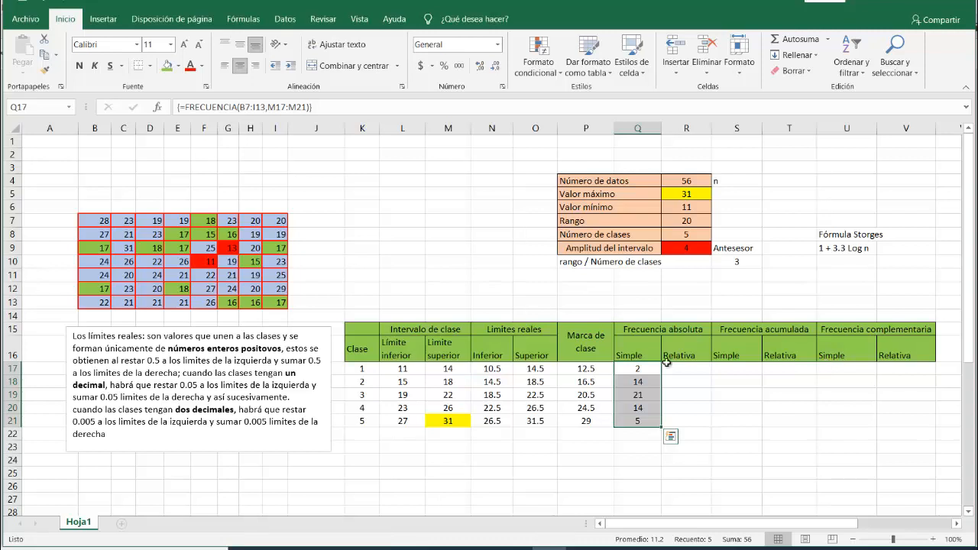
pyautogui.click(698, 382)
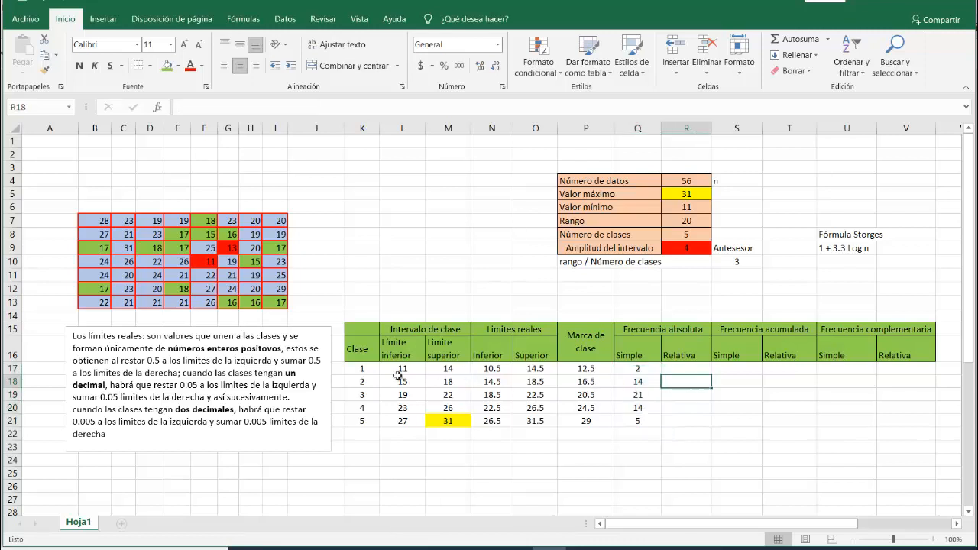
# Check the first two classes' limits and simple frequencies against the red and green data cells, and mark the third class's limits.
pyautogui.moveTo(392, 370); pyautogui.dragTo(431, 369)
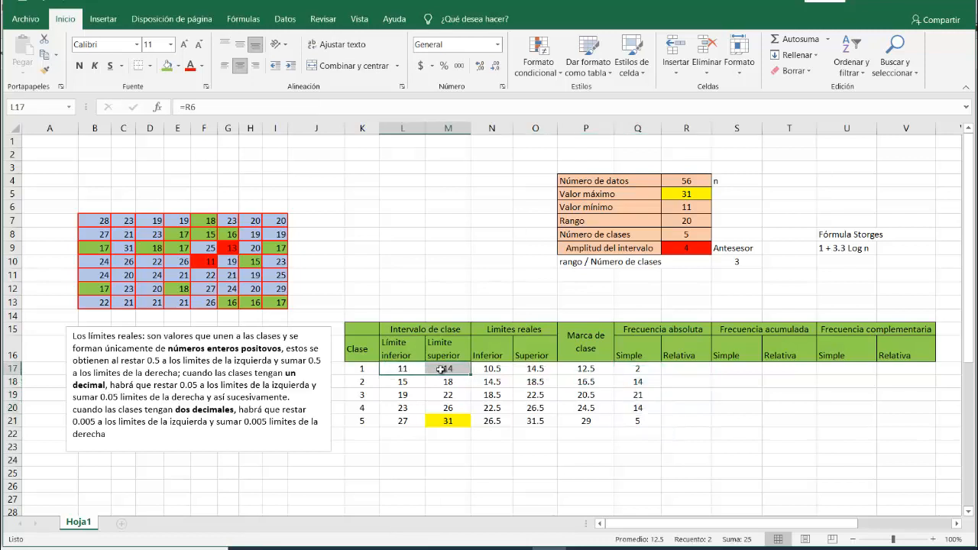
pyautogui.click(631, 367)
pyautogui.click(204, 262)
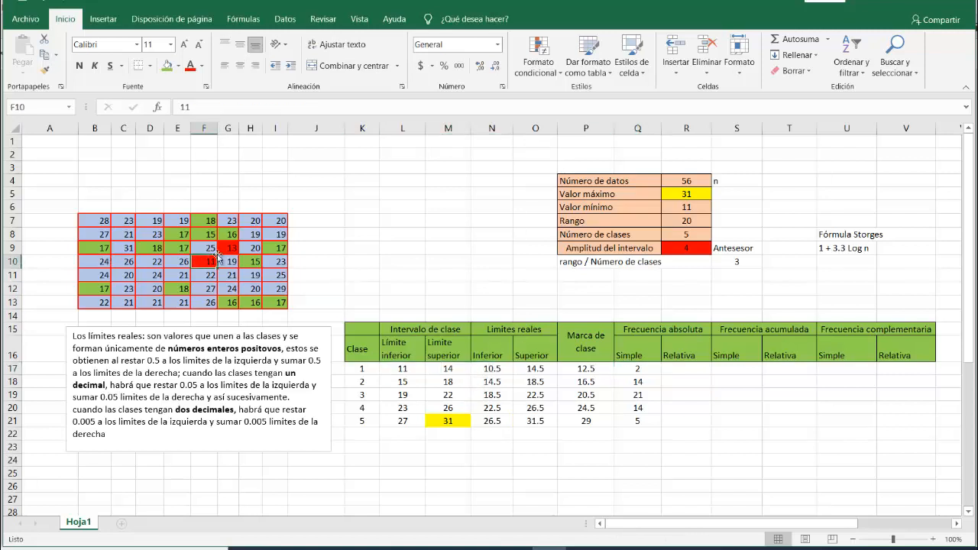
pyautogui.click(226, 251)
pyautogui.moveTo(403, 381); pyautogui.dragTo(455, 382)
pyautogui.click(630, 385)
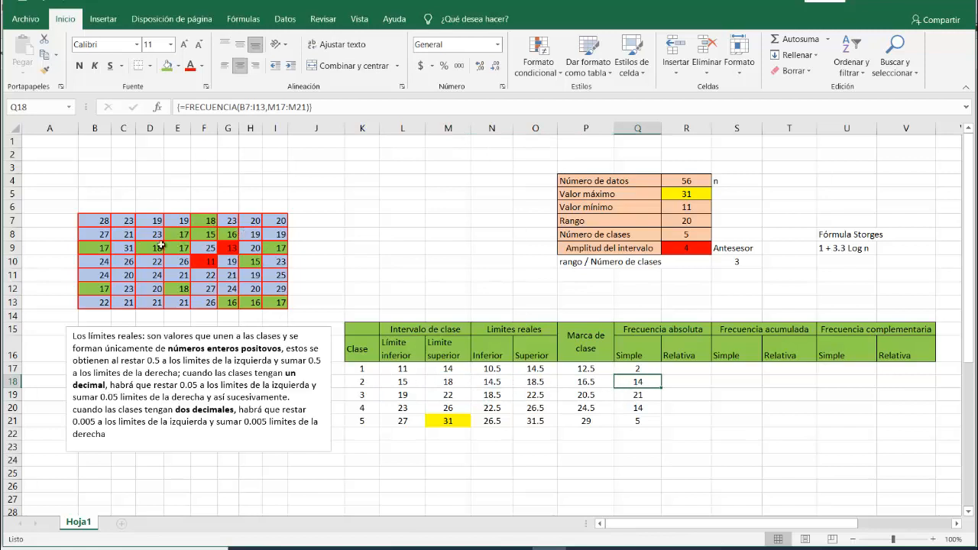
pyautogui.click(408, 394)
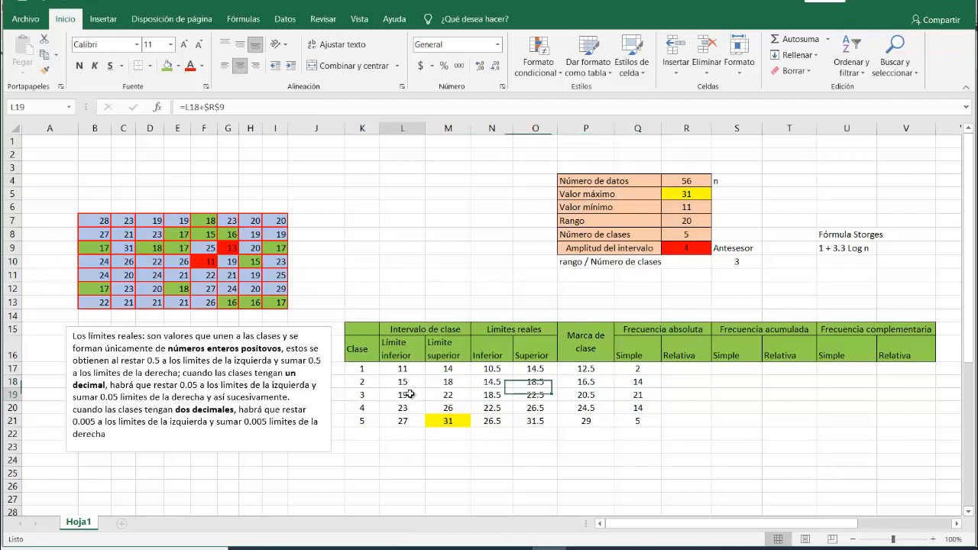
pyautogui.moveTo(410, 394); pyautogui.dragTo(443, 395)
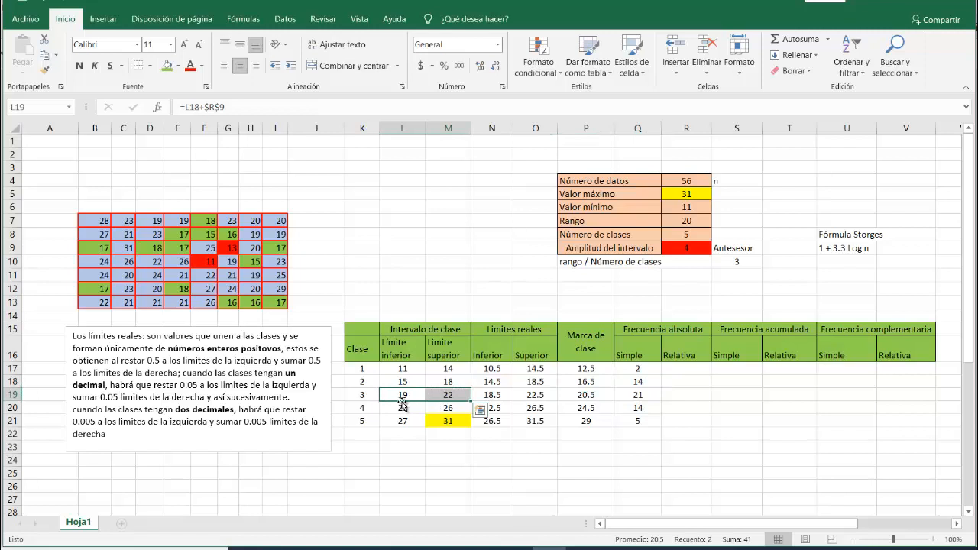
# Apply a light blue fill to the third class's frequency in Q19 and replace it with no fill.
pyautogui.click(637, 396)
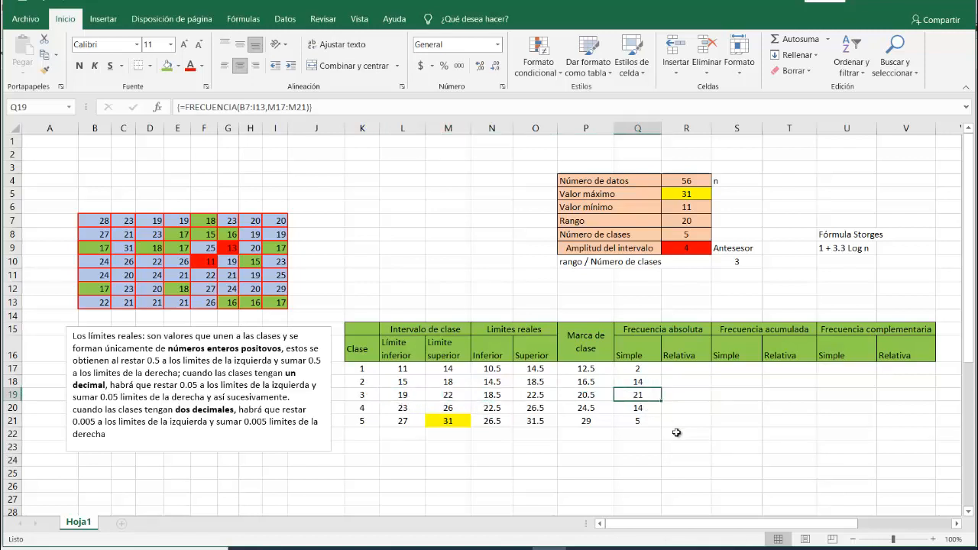
pyautogui.click(180, 67)
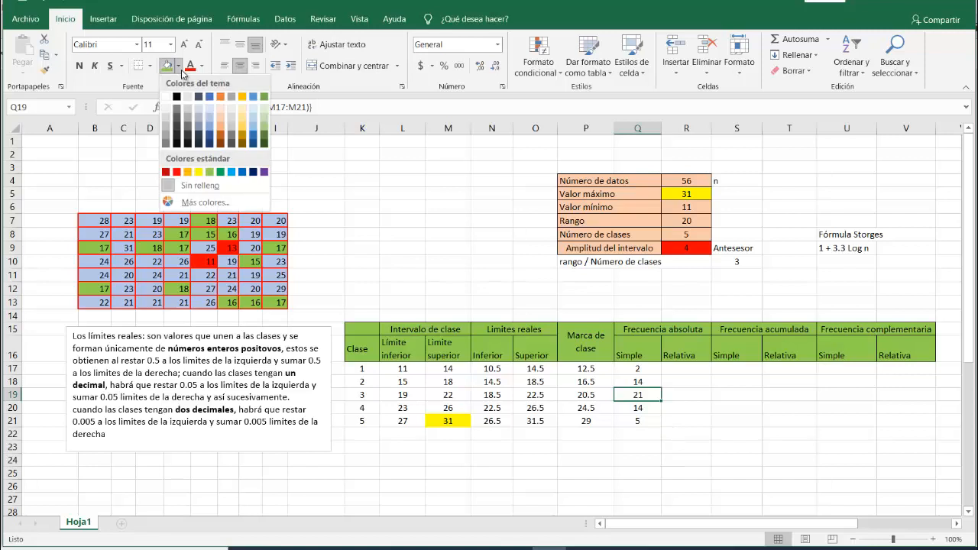
pyautogui.click(233, 175)
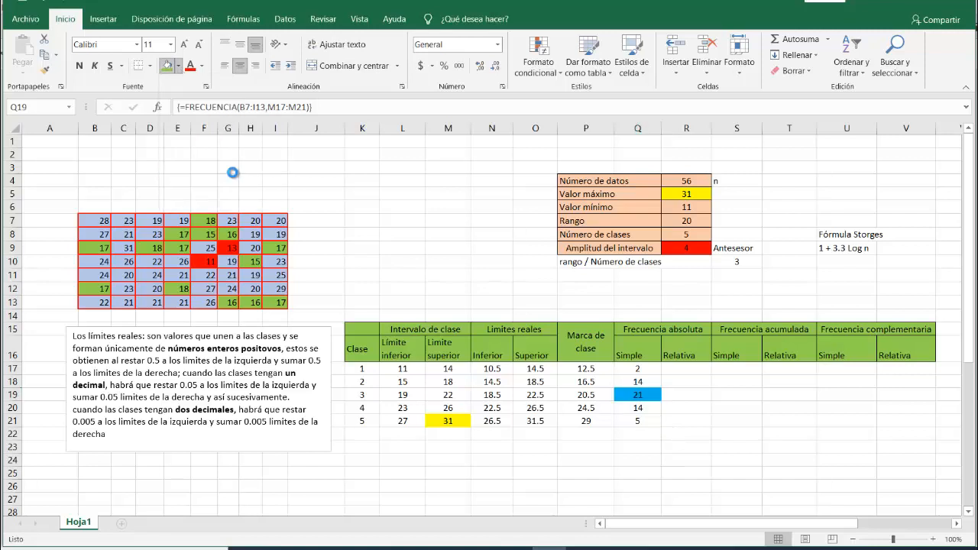
pyautogui.click(179, 69)
pyautogui.click(203, 188)
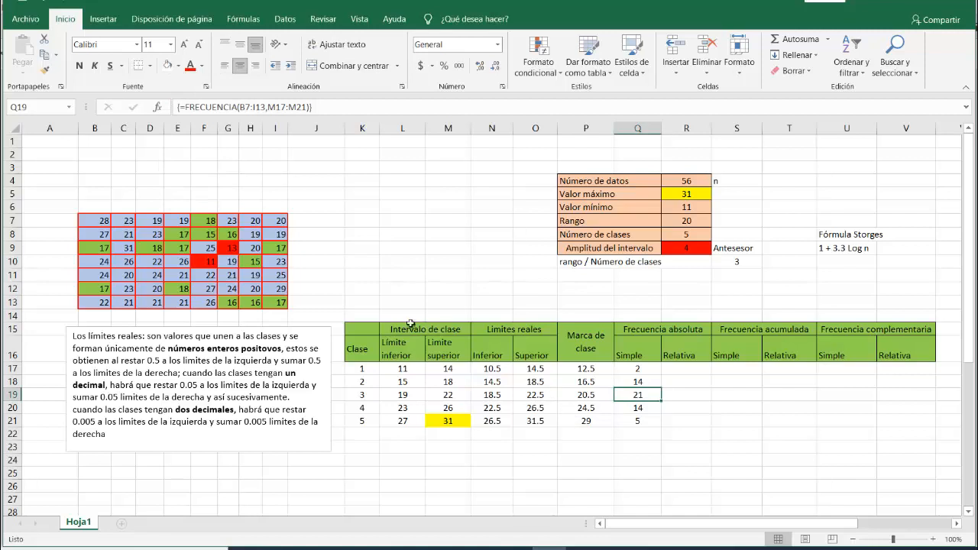
# Remove the fill from the data cells containing 19: H8:I8, H11, G10, E7 and D7.
pyautogui.click(408, 400)
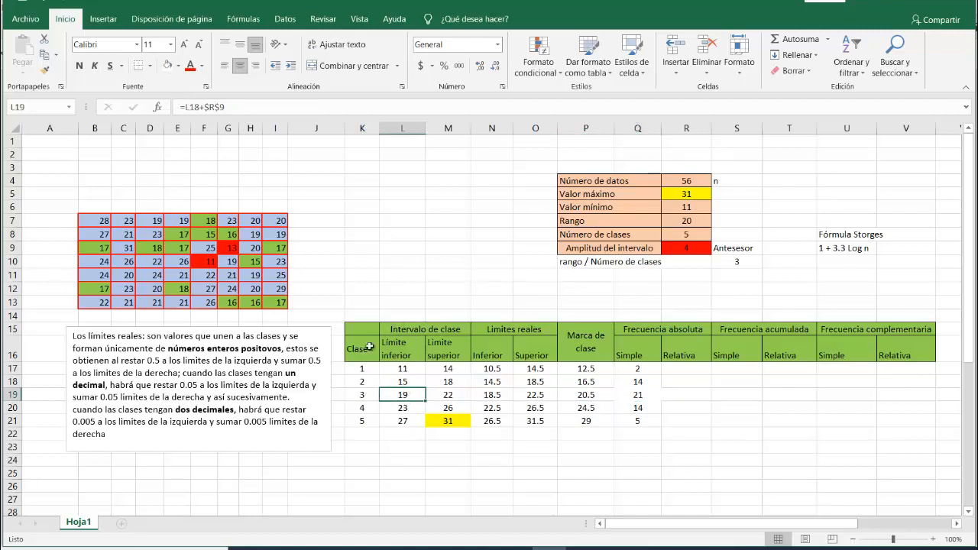
pyautogui.moveTo(252, 234); pyautogui.dragTo(276, 234)
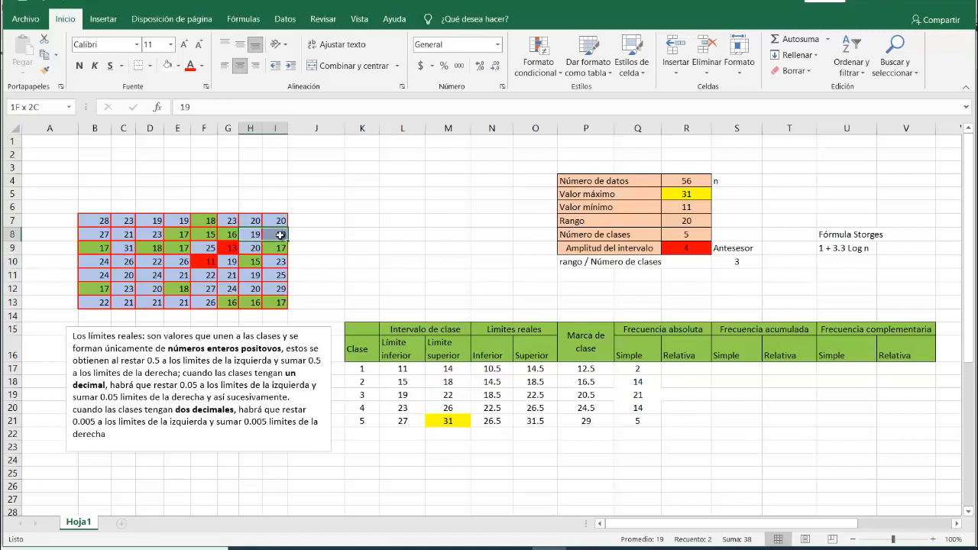
pyautogui.click(166, 63)
pyautogui.click(319, 261)
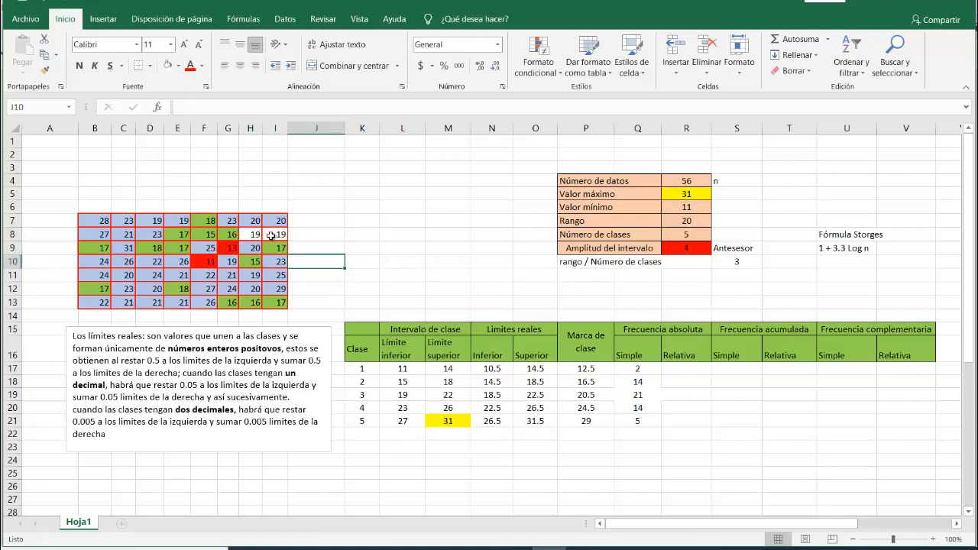
pyautogui.click(251, 275)
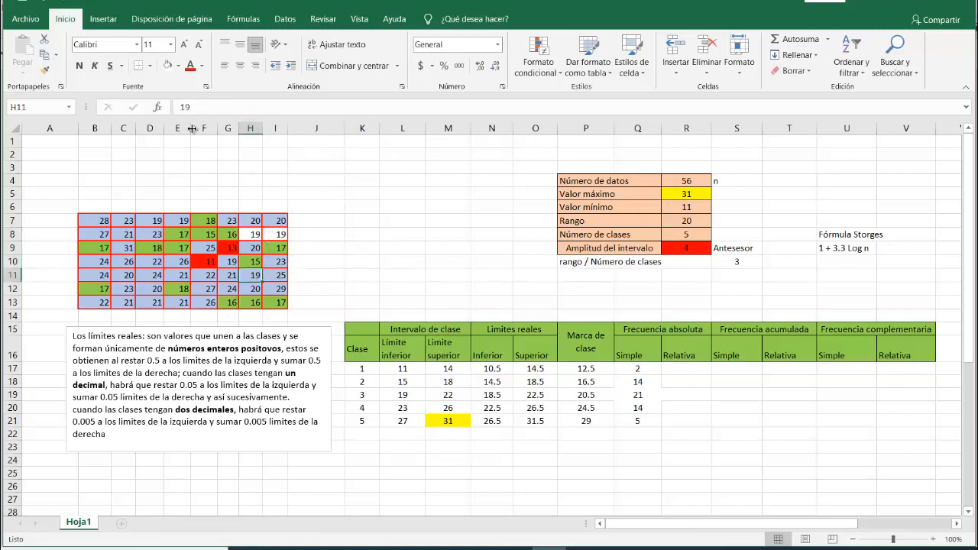
pyautogui.click(167, 67)
pyautogui.click(230, 262)
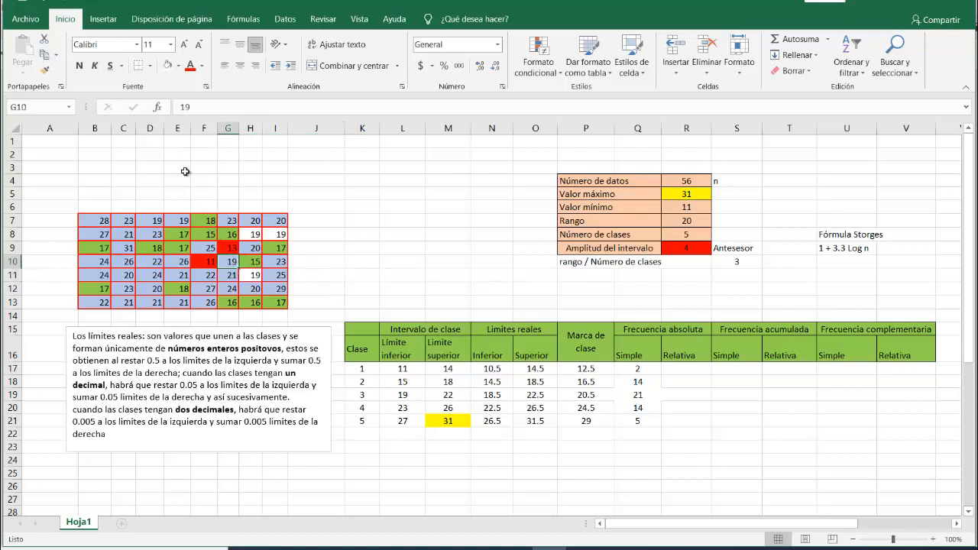
pyautogui.click(167, 65)
pyautogui.click(169, 221)
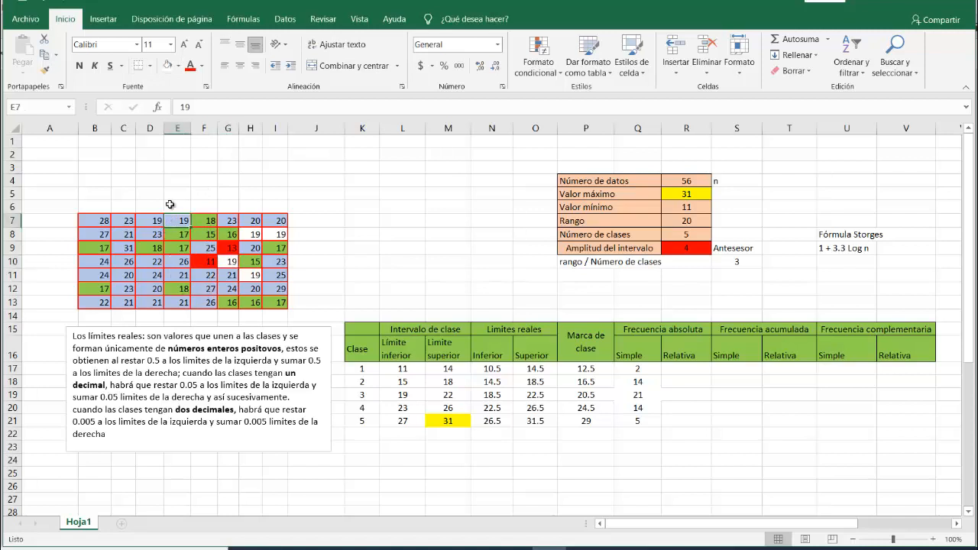
pyautogui.click(166, 66)
pyautogui.click(147, 219)
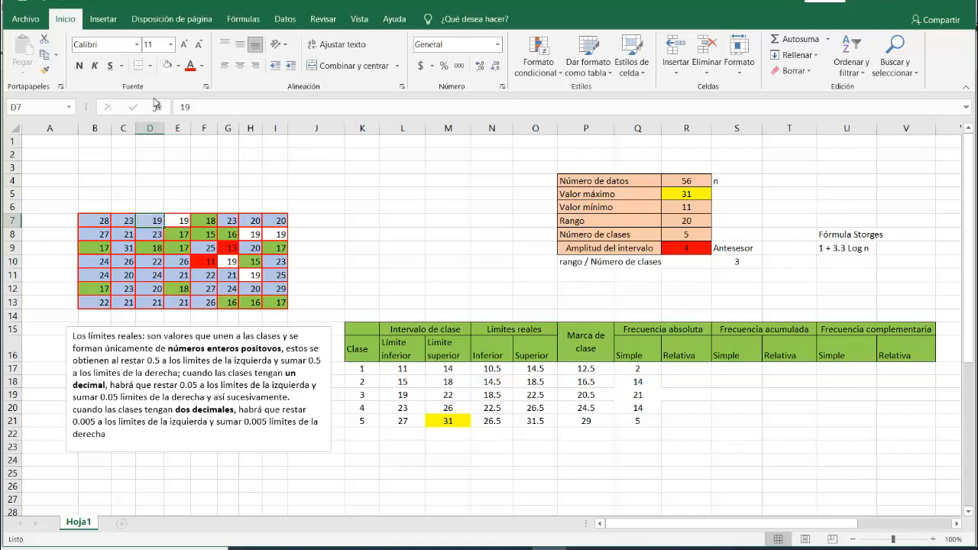
pyautogui.click(166, 65)
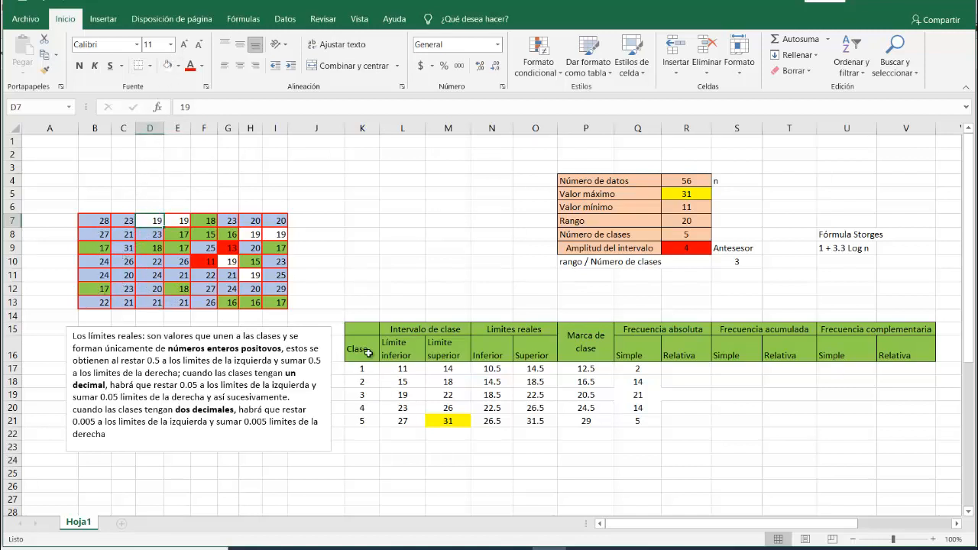
# Remove the fill from the data cells containing 20: H7:I7, H9, H12, D12 and C11.
pyautogui.moveTo(249, 219); pyautogui.dragTo(277, 220)
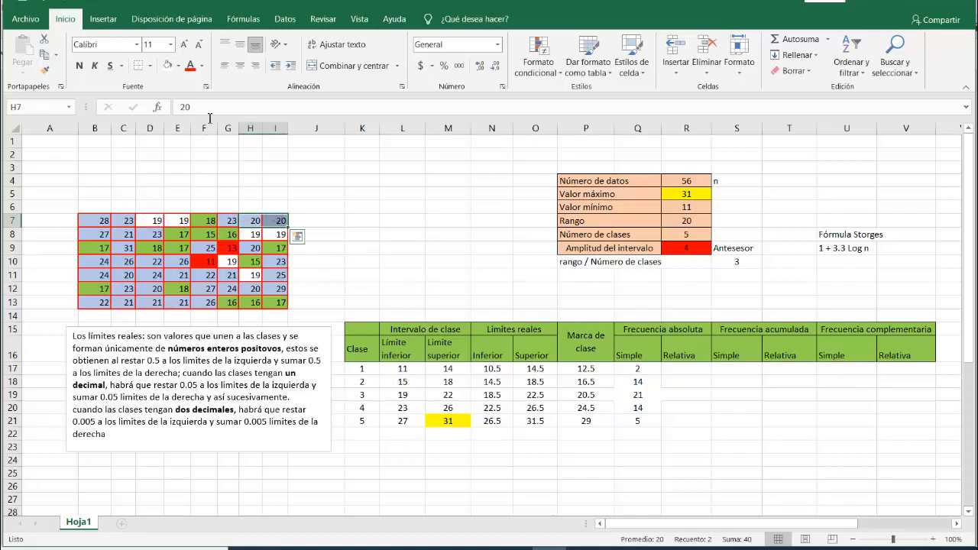
pyautogui.click(168, 68)
pyautogui.click(250, 247)
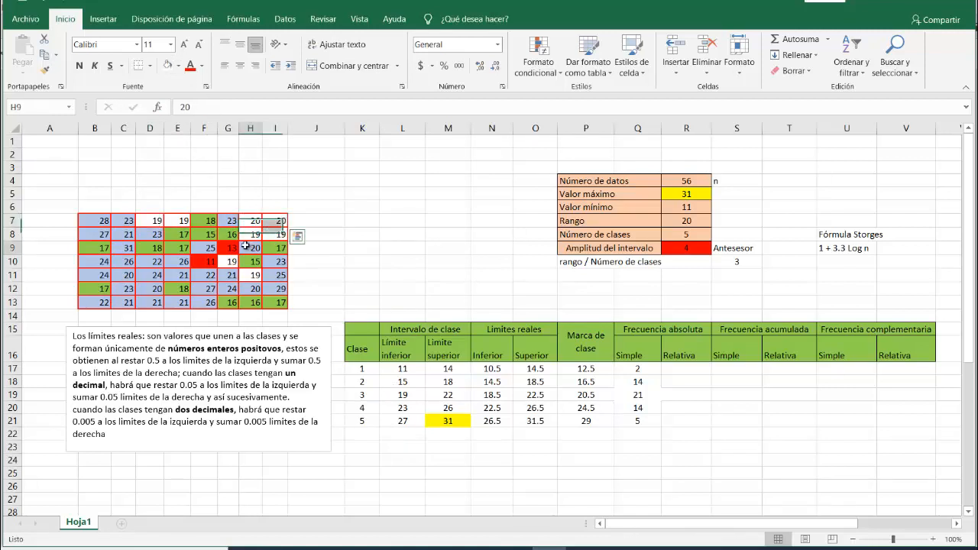
pyautogui.click(168, 66)
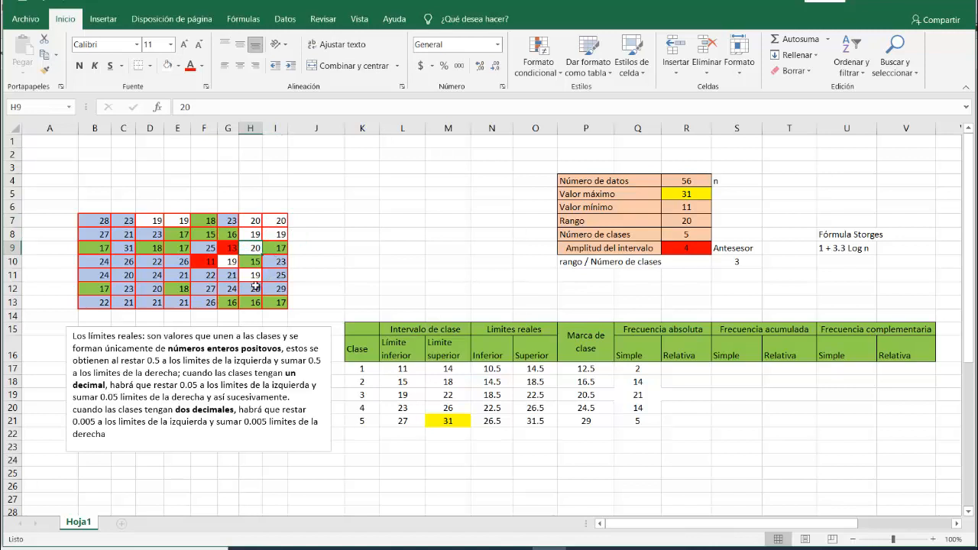
pyautogui.click(252, 288)
pyautogui.click(167, 66)
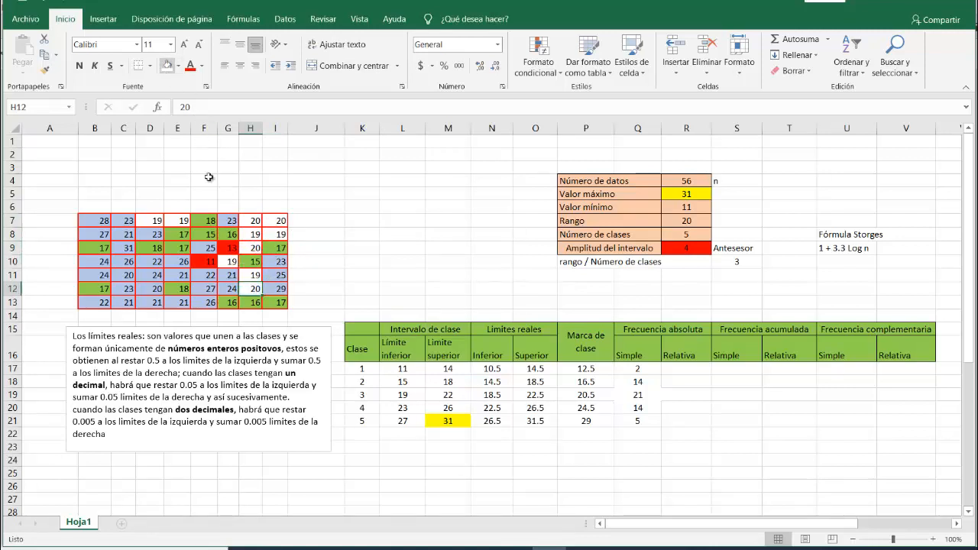
pyautogui.click(156, 288)
pyautogui.click(167, 67)
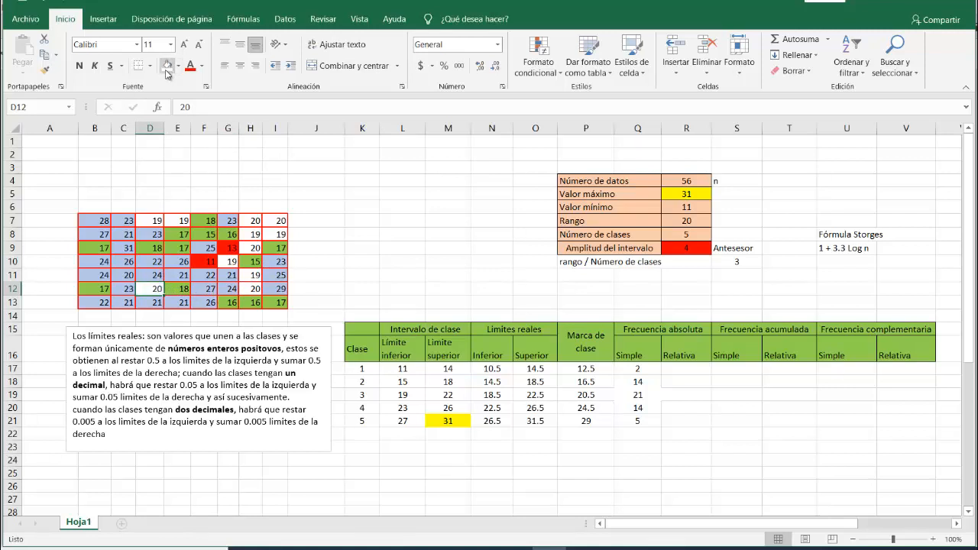
pyautogui.click(124, 275)
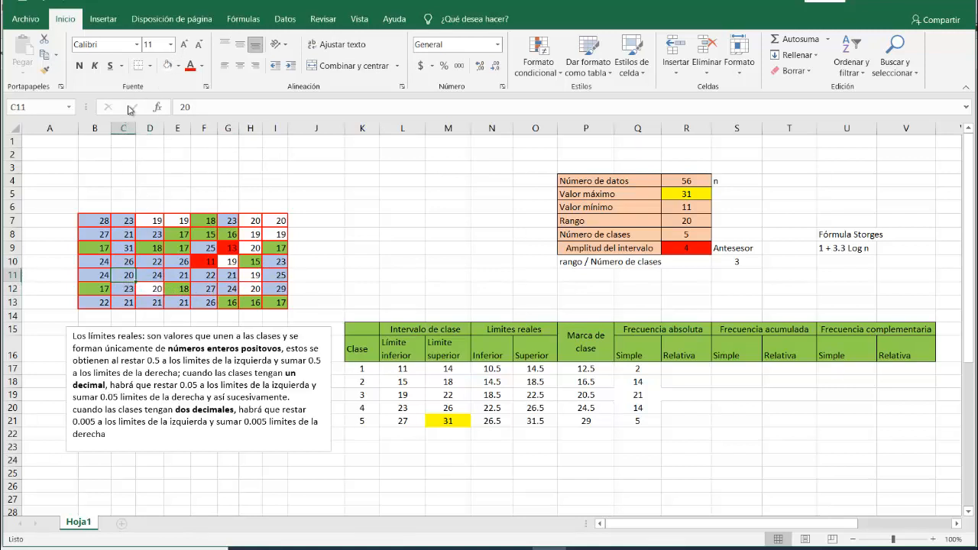
pyautogui.click(167, 66)
# Remove the fill from data cells G11, B13:E13, E11 and C8, which hold the 21s and one 22.
pyautogui.click(231, 275)
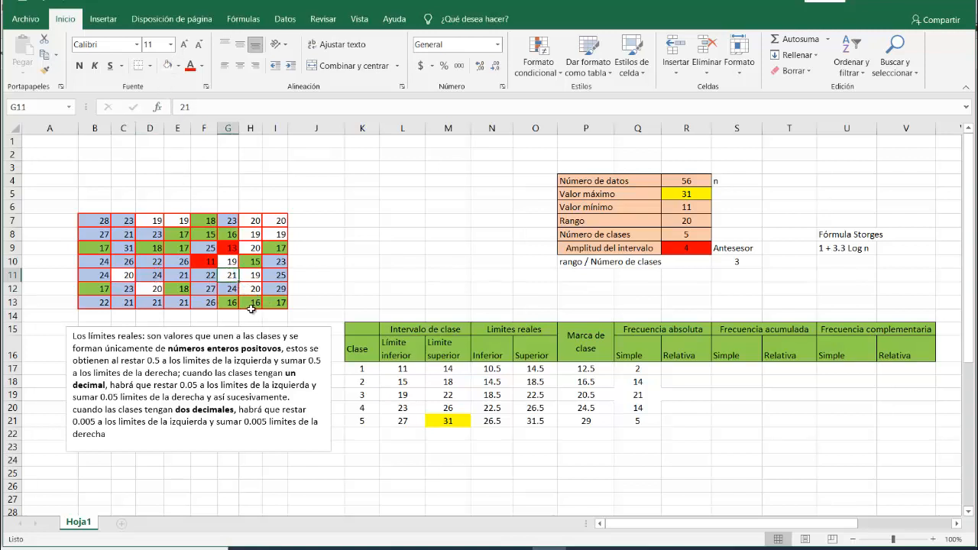
pyautogui.click(181, 303)
pyautogui.moveTo(181, 303); pyautogui.dragTo(93, 302)
pyautogui.click(166, 65)
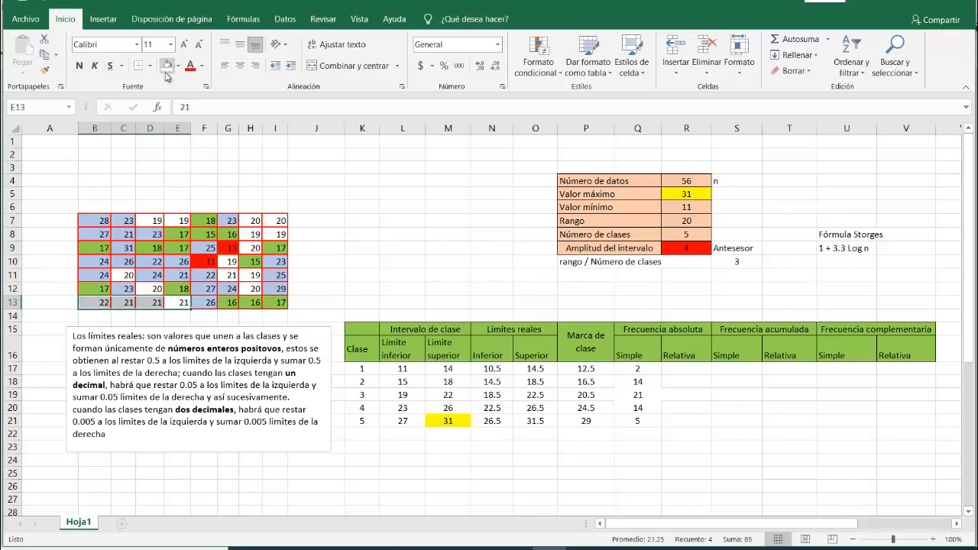
pyautogui.click(178, 275)
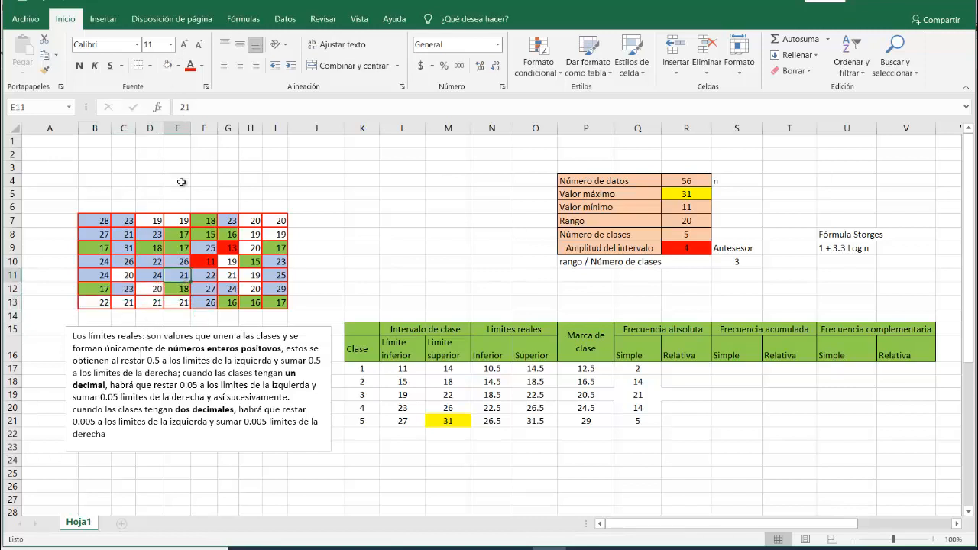
pyautogui.click(165, 65)
pyautogui.click(122, 232)
pyautogui.click(166, 65)
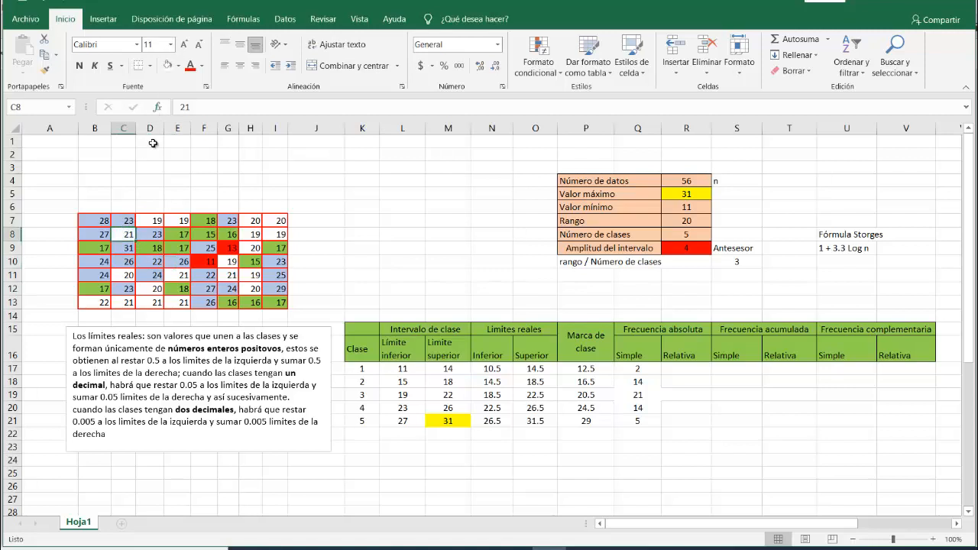
# Check the third class's upper limit in M19 and remove the fill from the remaining 22s in F11 and D10.
pyautogui.click(448, 394)
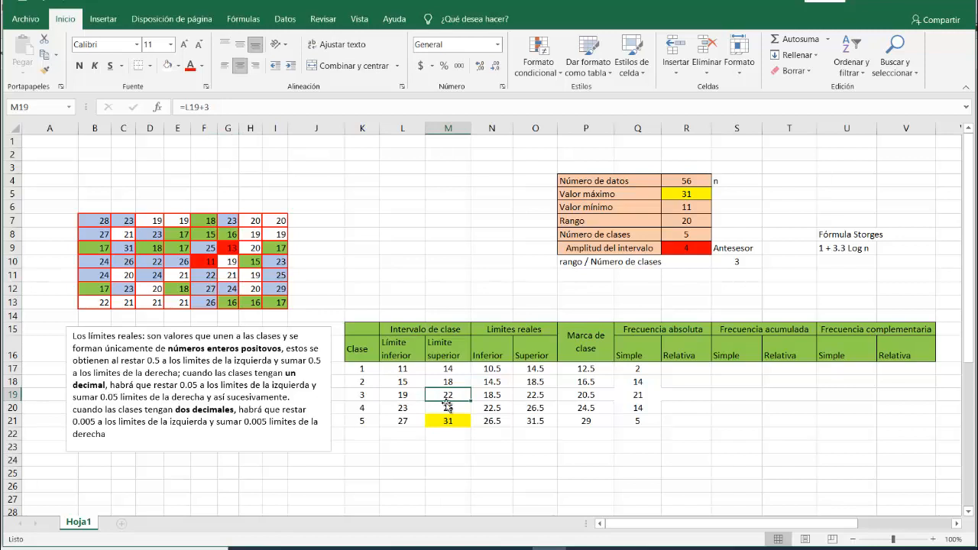
pyautogui.click(206, 275)
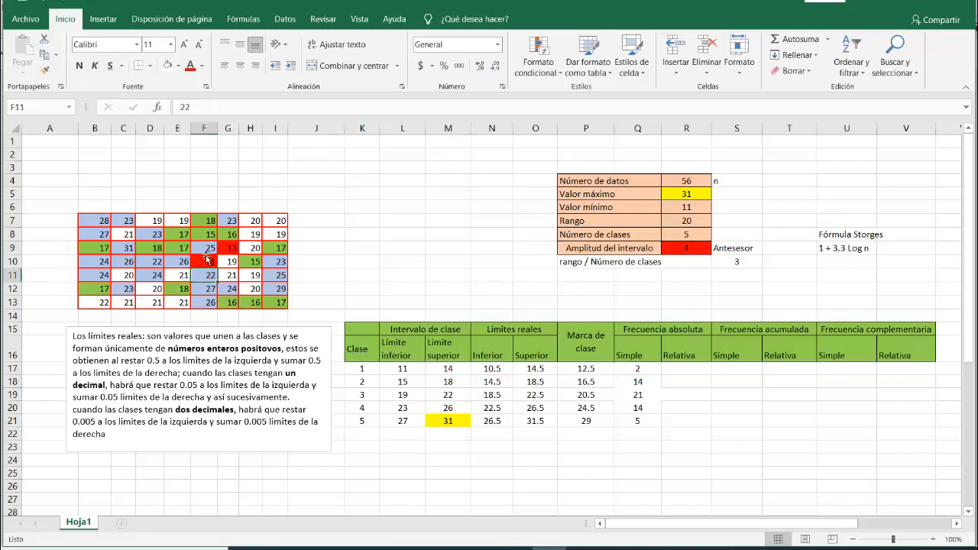
pyautogui.click(166, 65)
pyautogui.click(157, 262)
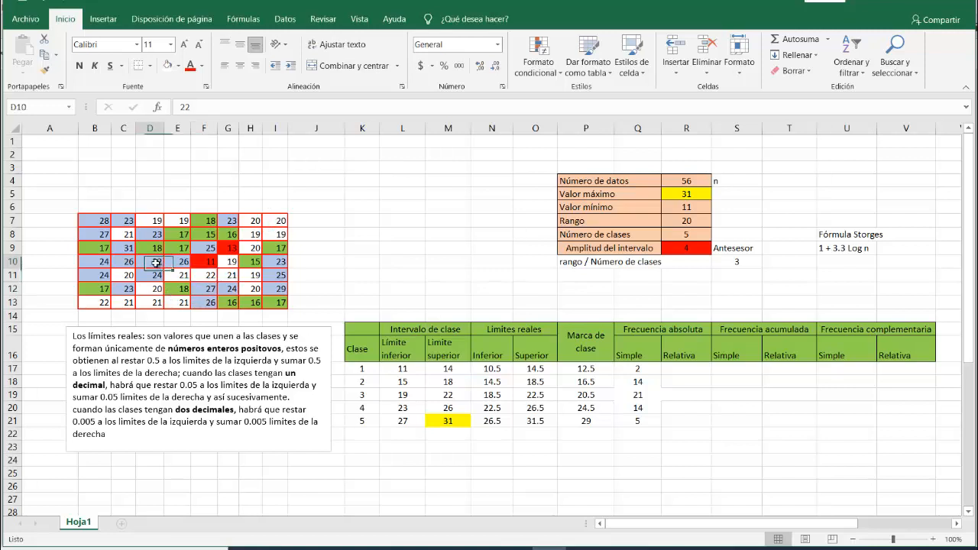
pyautogui.click(166, 65)
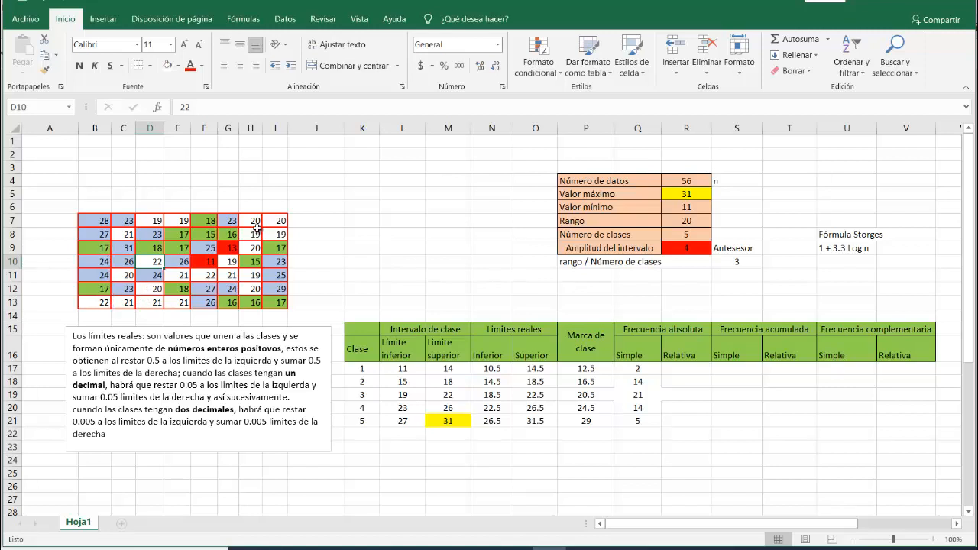
# Count the unfilled data cells one by one and compare the count with the third class's simple frequency in Q19.
pyautogui.click(95, 302)
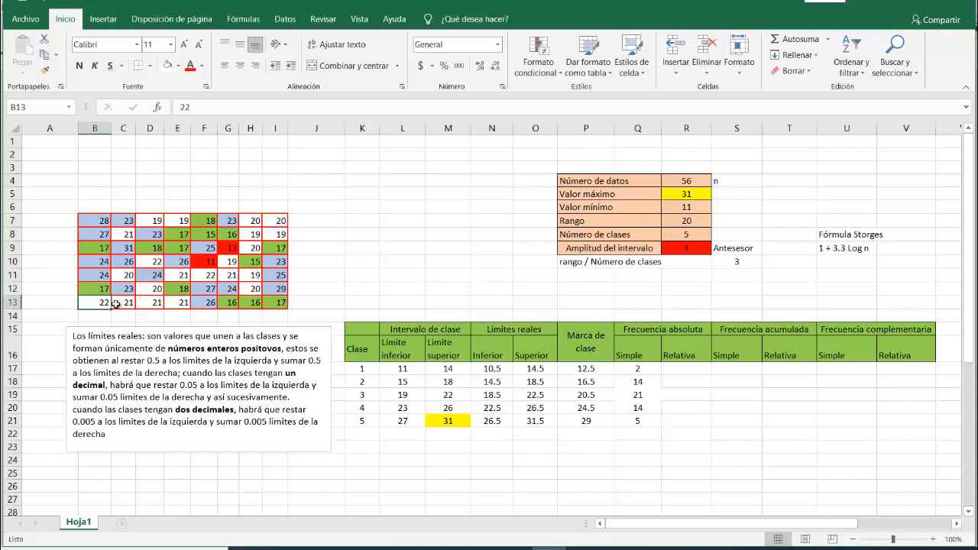
pyautogui.click(119, 303)
pyautogui.click(143, 304)
pyautogui.click(178, 303)
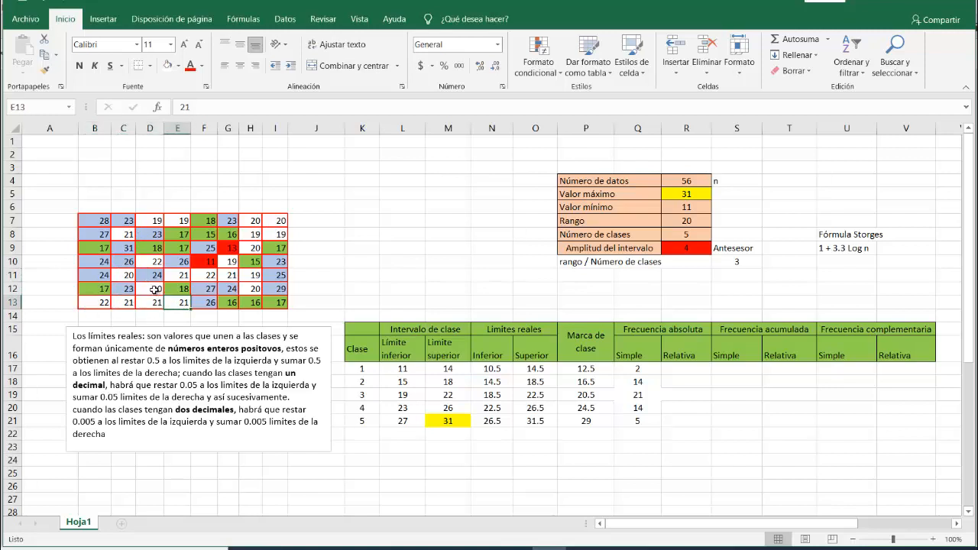
pyautogui.click(155, 289)
pyautogui.click(124, 275)
pyautogui.click(122, 237)
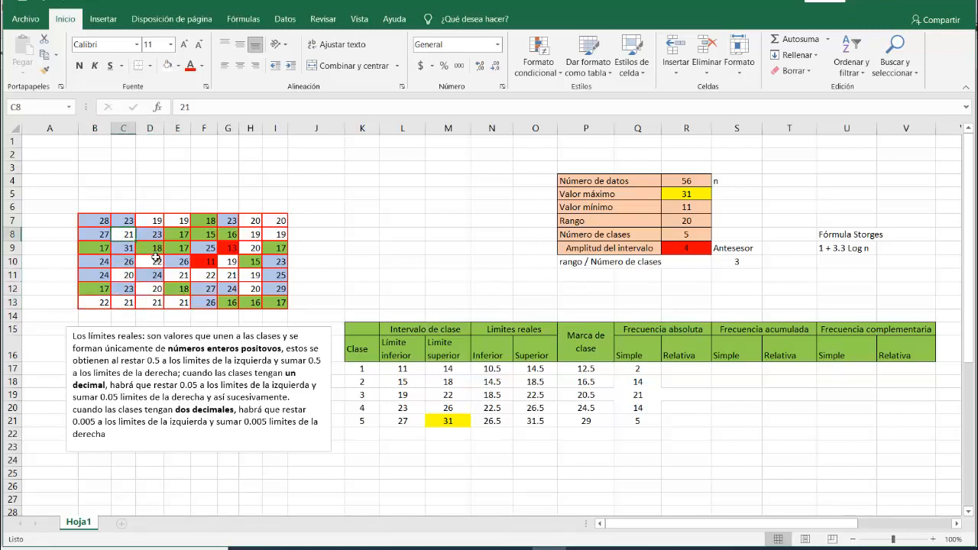
pyautogui.click(156, 259)
pyautogui.click(157, 220)
pyautogui.click(177, 220)
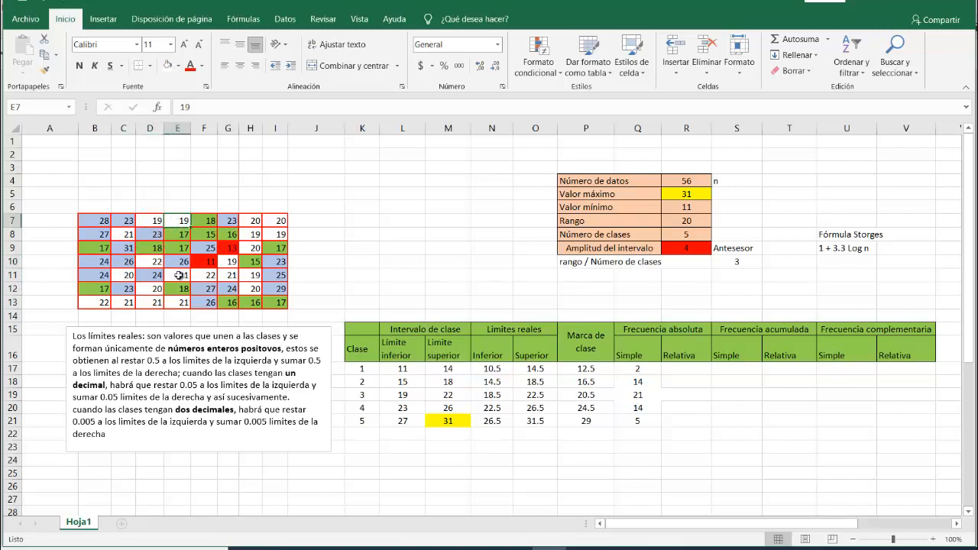
pyautogui.click(177, 275)
pyautogui.click(205, 276)
pyautogui.click(227, 275)
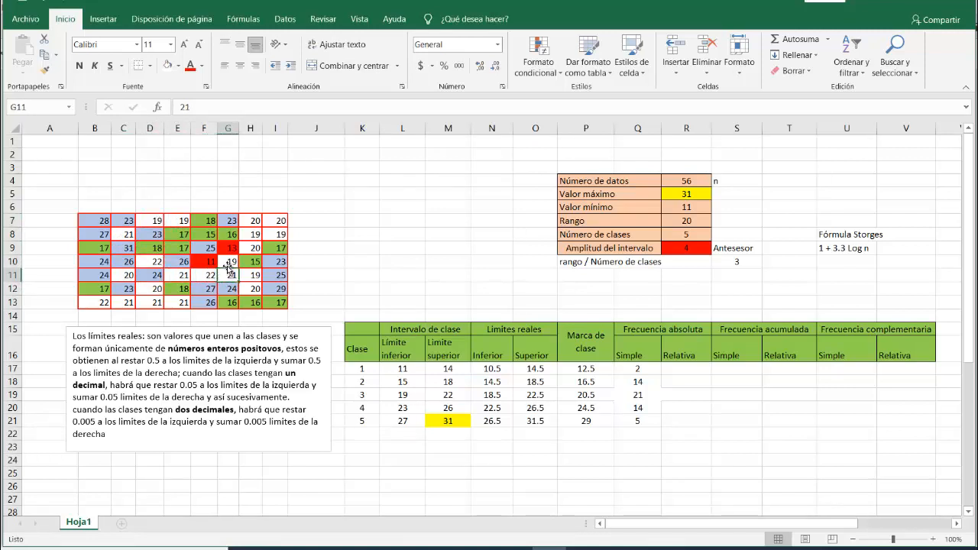
pyautogui.click(227, 261)
pyautogui.click(251, 275)
pyautogui.click(254, 289)
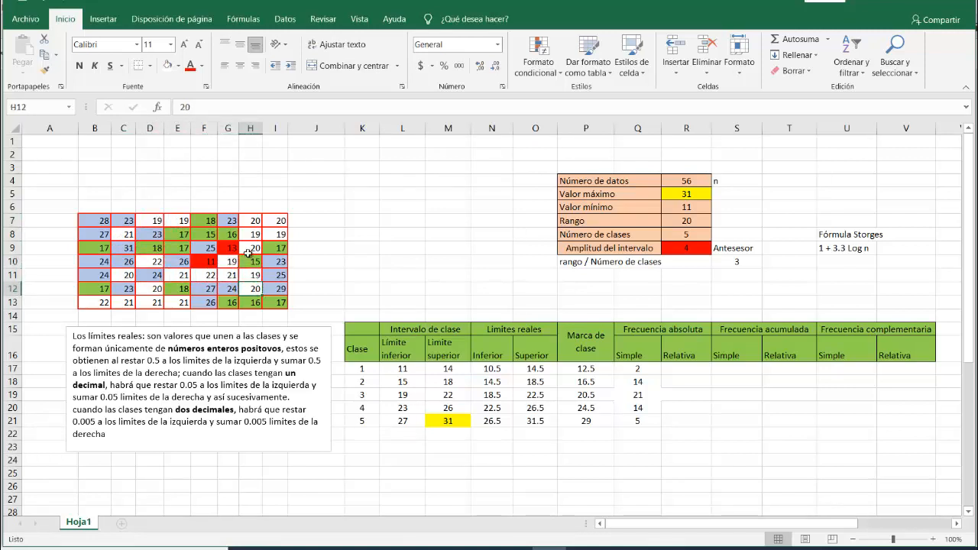
pyautogui.click(248, 251)
pyautogui.click(249, 236)
pyautogui.click(252, 221)
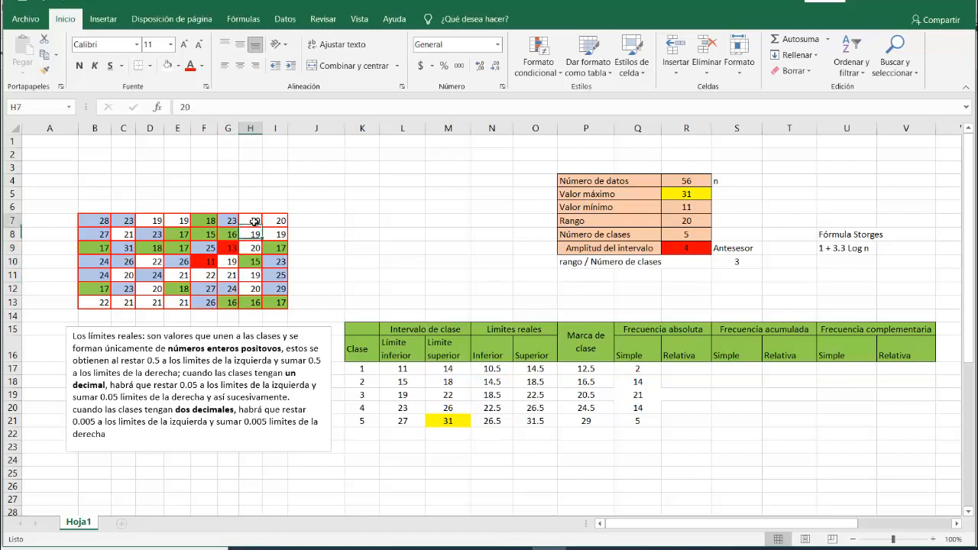
pyautogui.click(275, 223)
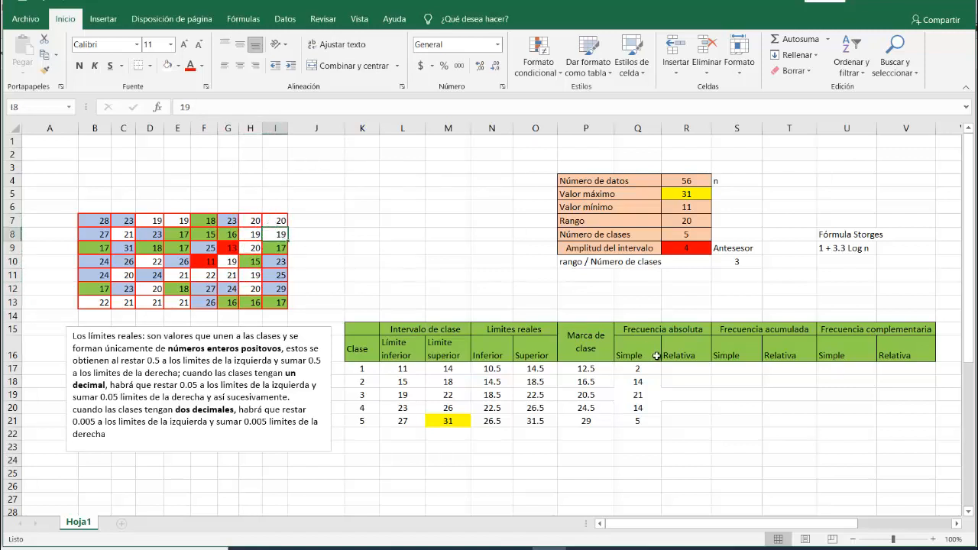
pyautogui.click(654, 399)
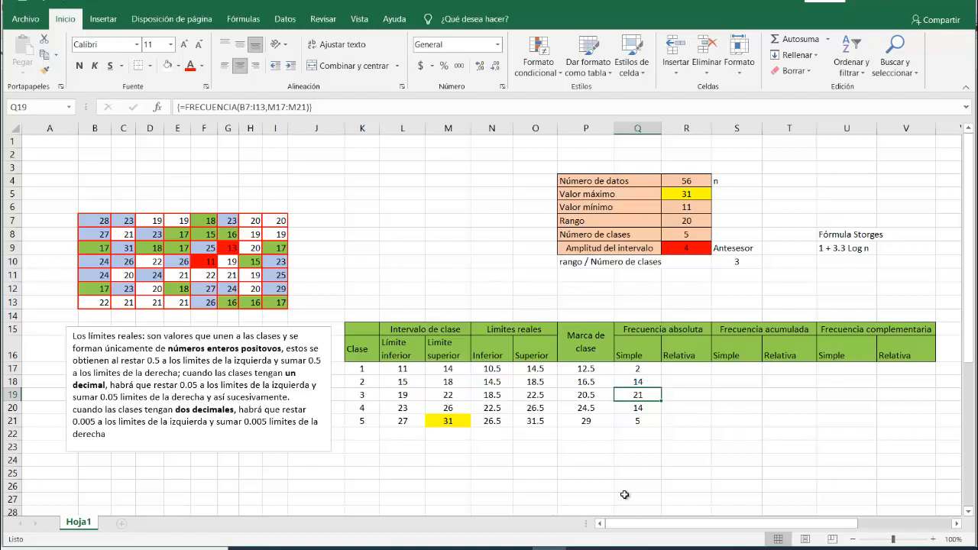
pyautogui.click(584, 451)
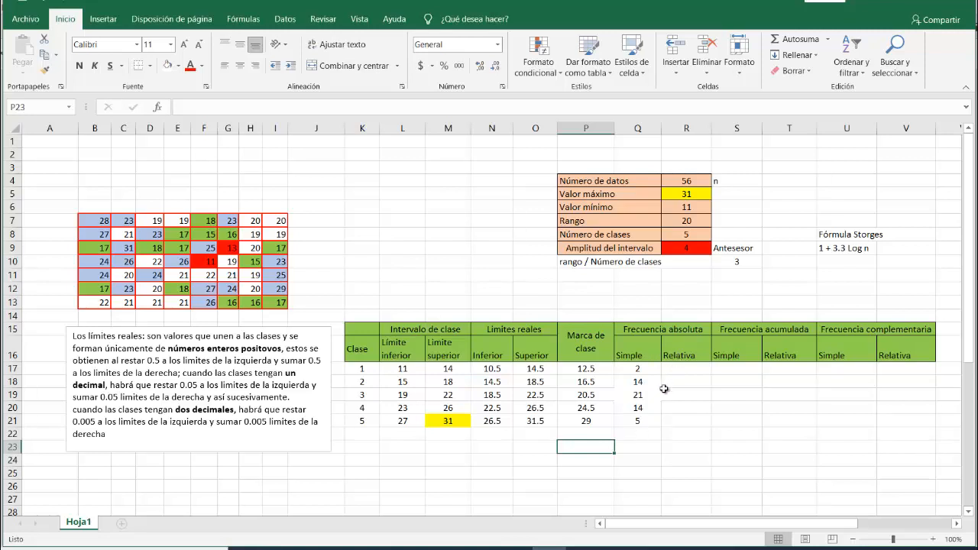
# Total the simple absolute frequencies in Q22 with the formula =SUMA(Q17:Q21).
pyautogui.click(638, 430)
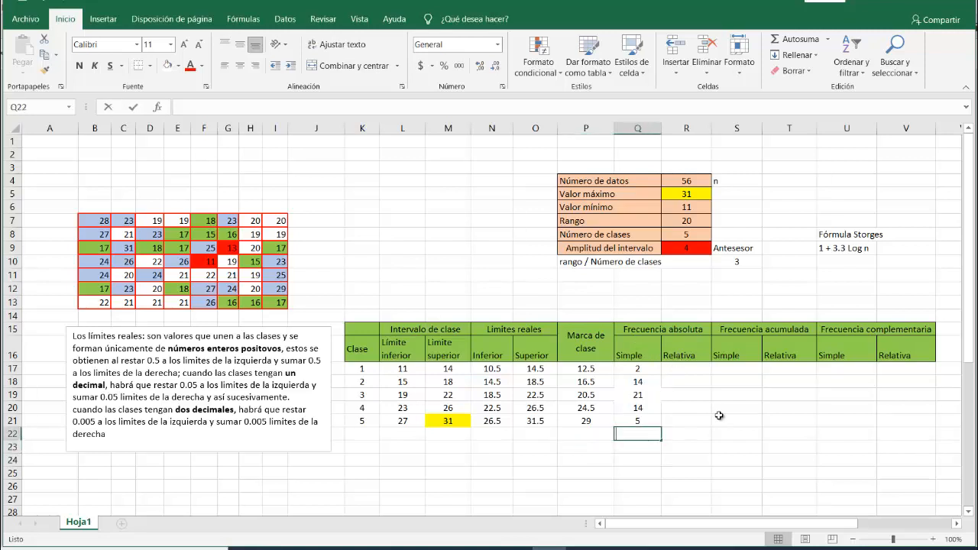
pyautogui.write('=')
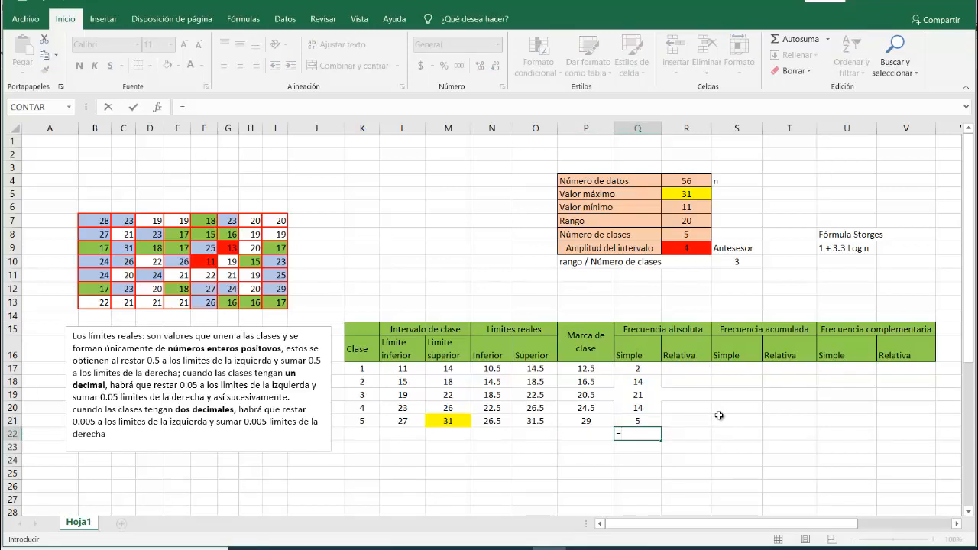
pyautogui.write('suma')
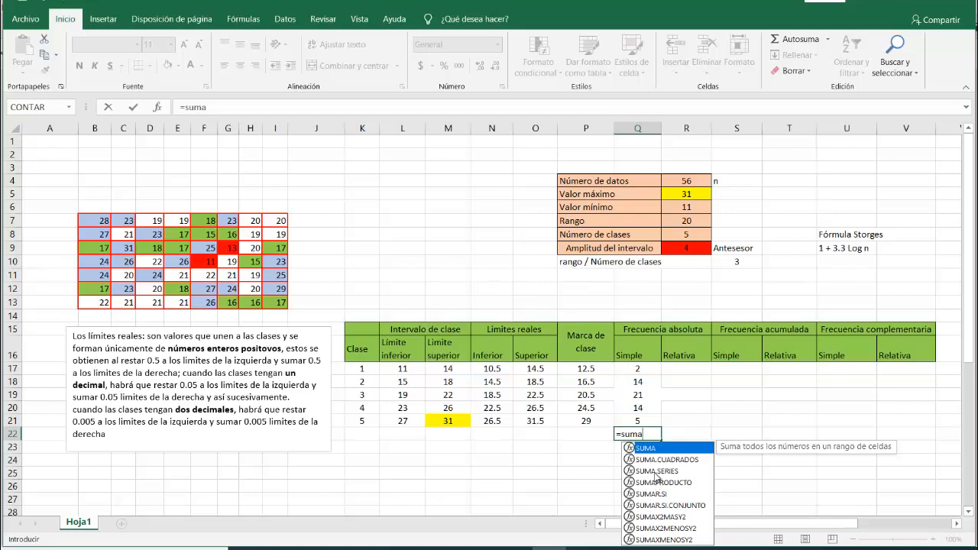
pyautogui.doubleClick(654, 453)
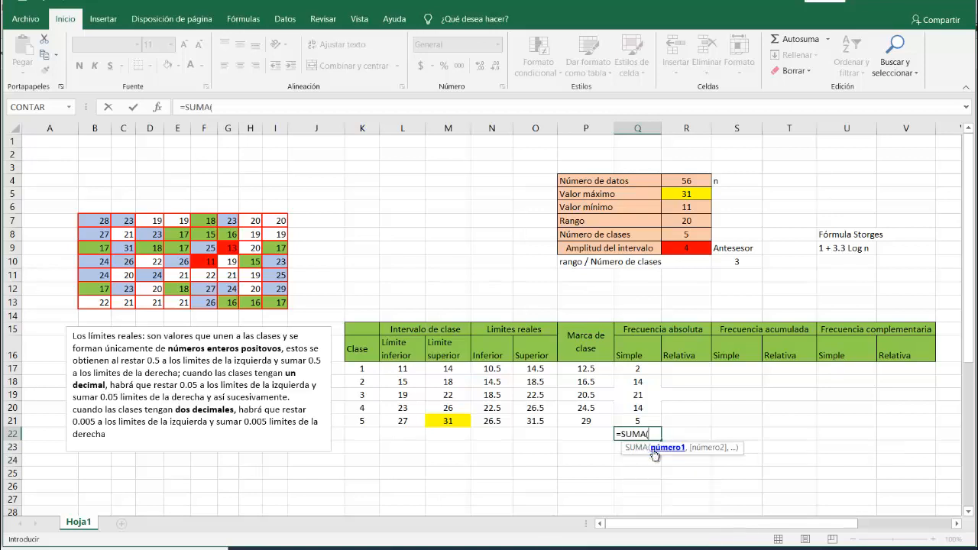
pyautogui.click(626, 369)
pyautogui.moveTo(626, 370); pyautogui.dragTo(628, 419)
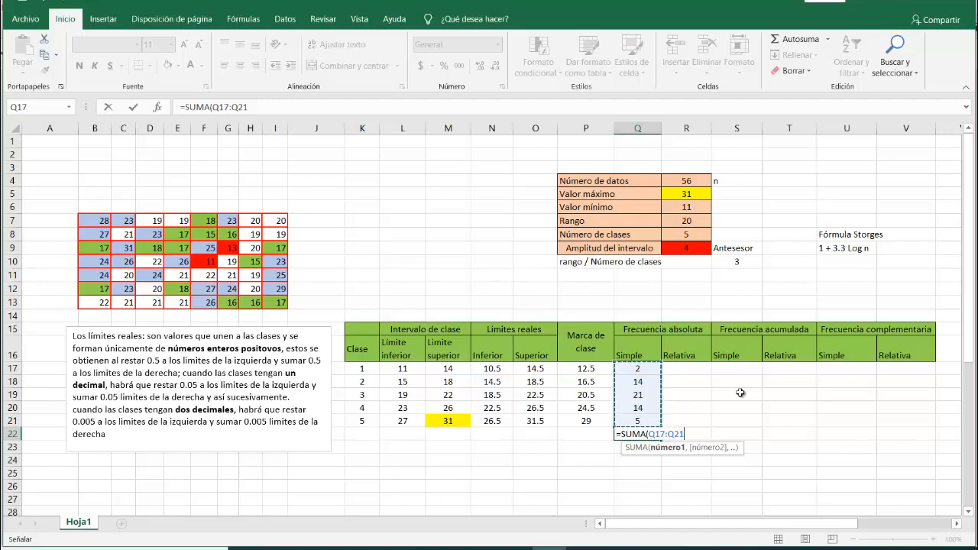
pyautogui.press('Return')
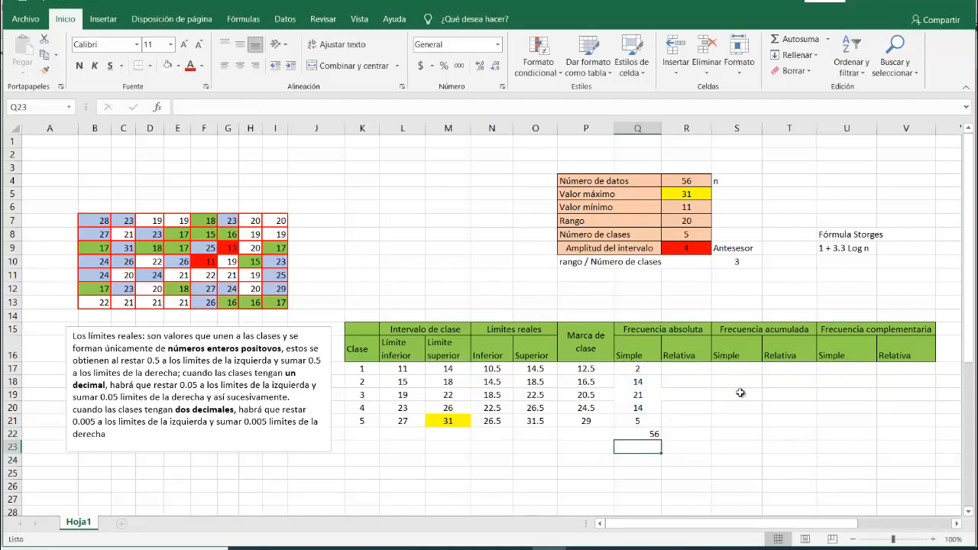
# Centre the frequency total in Q22 and give the cell an orange fill.
pyautogui.click(651, 433)
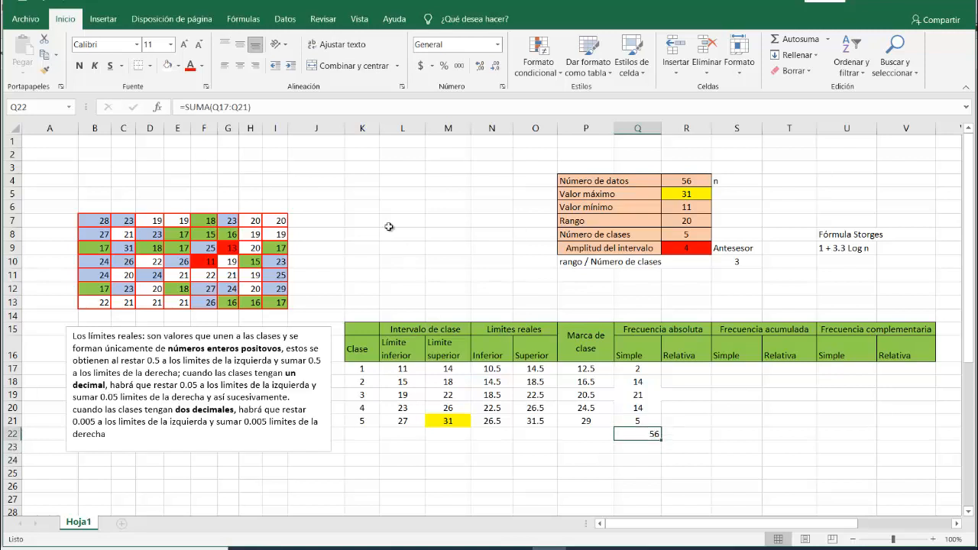
pyautogui.click(176, 66)
pyautogui.click(188, 169)
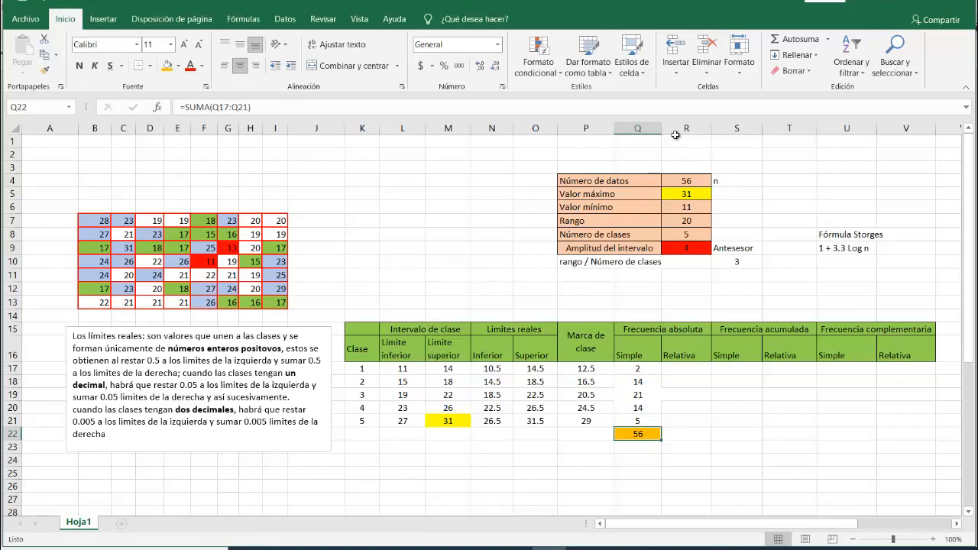
# Check the frequency total against Número de datos in R4 and against Tabla 2.1 on page 6 of the textbook PDF.
pyautogui.click(683, 182)
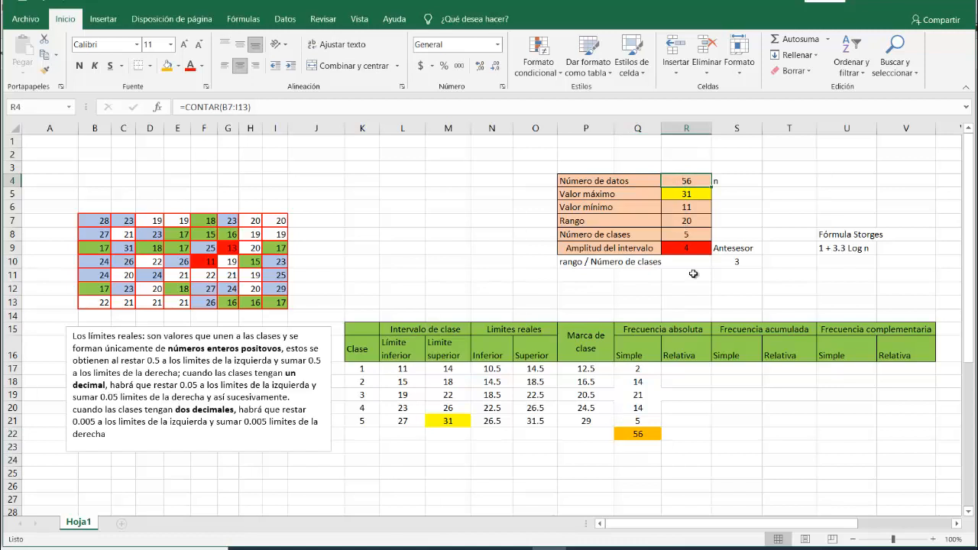
pyautogui.moveTo(513, 549)
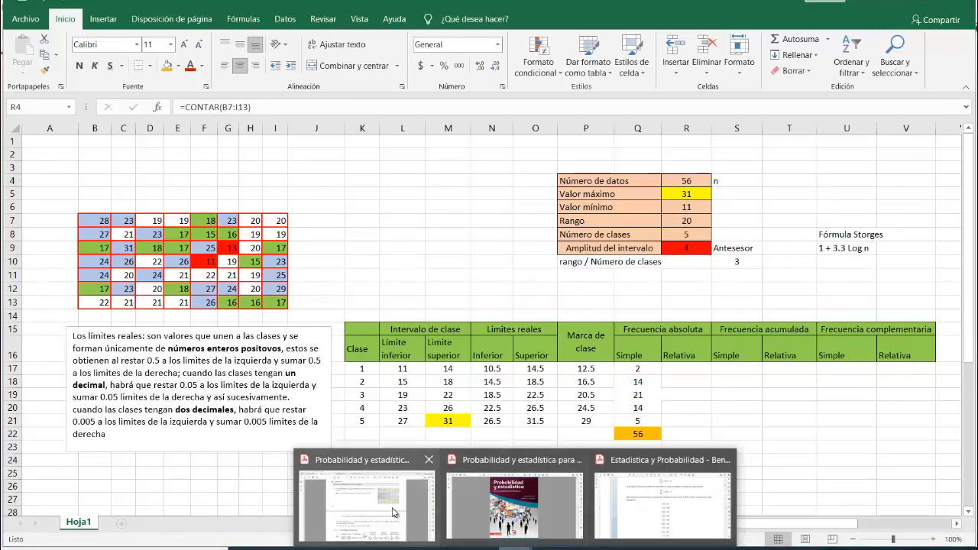
pyautogui.click(368, 497)
pyautogui.scroll(-1, 450, 310)
pyautogui.scroll(-5, 449, 310)
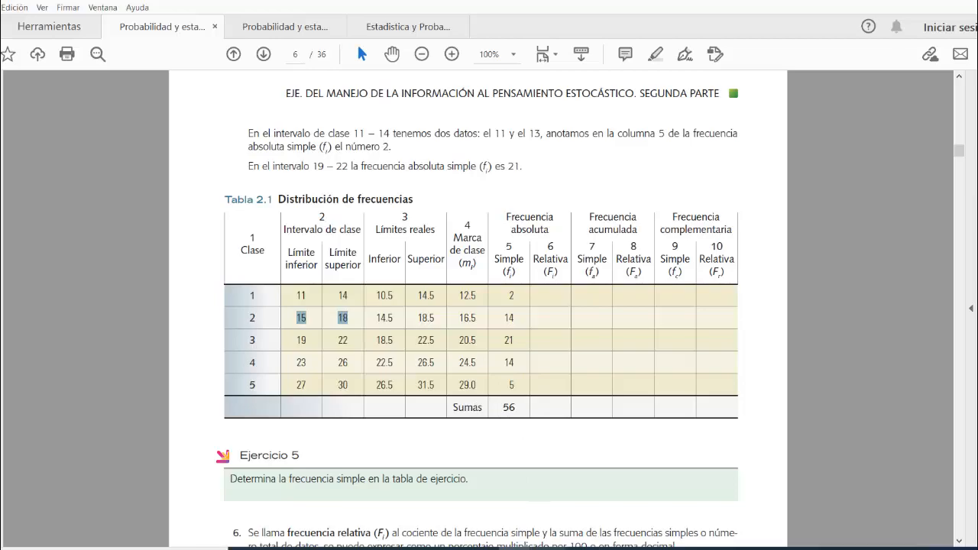
# Read the definition and worked example of frecuencia relativa in the textbook PDF, along with the Relativa column of Tabla 2.1 on page 7.
pyautogui.click(557, 497)
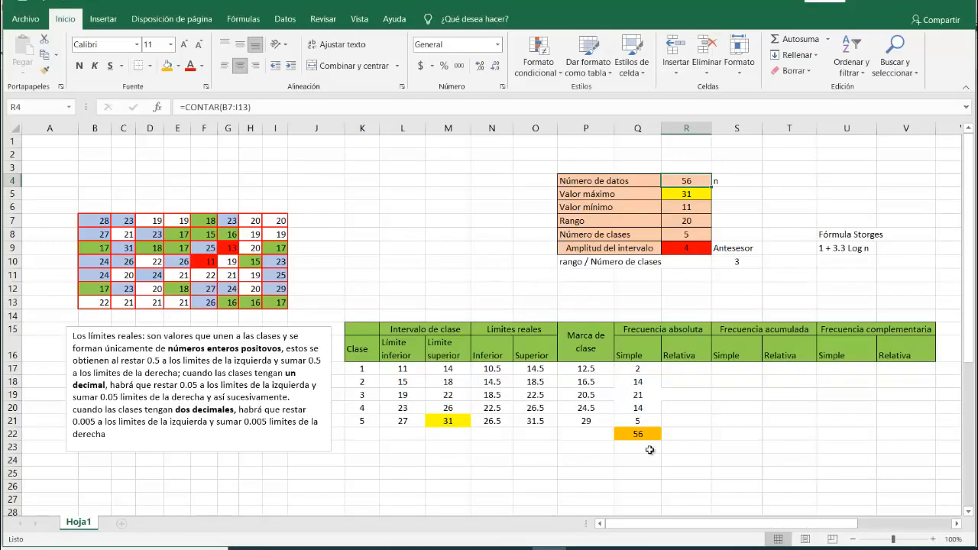
pyautogui.moveTo(509, 543)
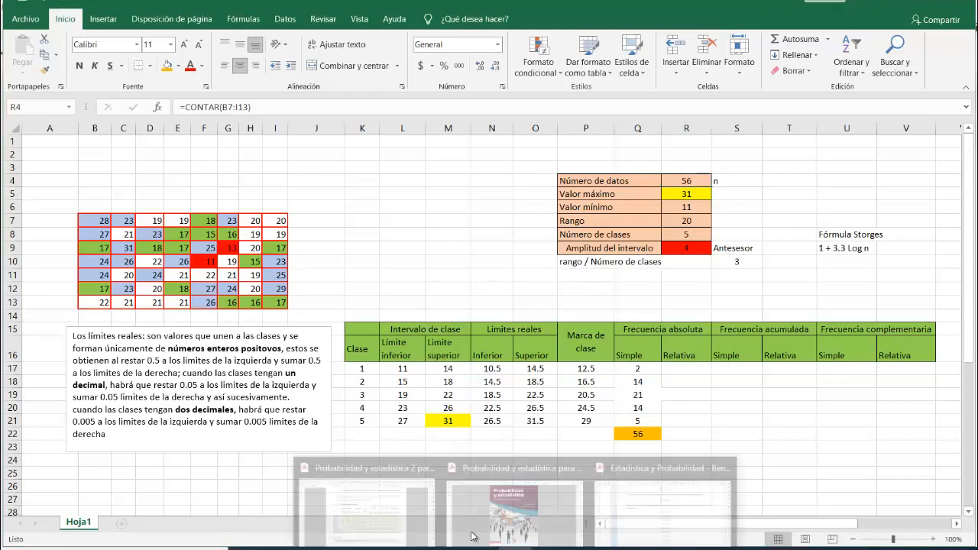
pyautogui.click(370, 474)
pyautogui.scroll(-3, 372, 402)
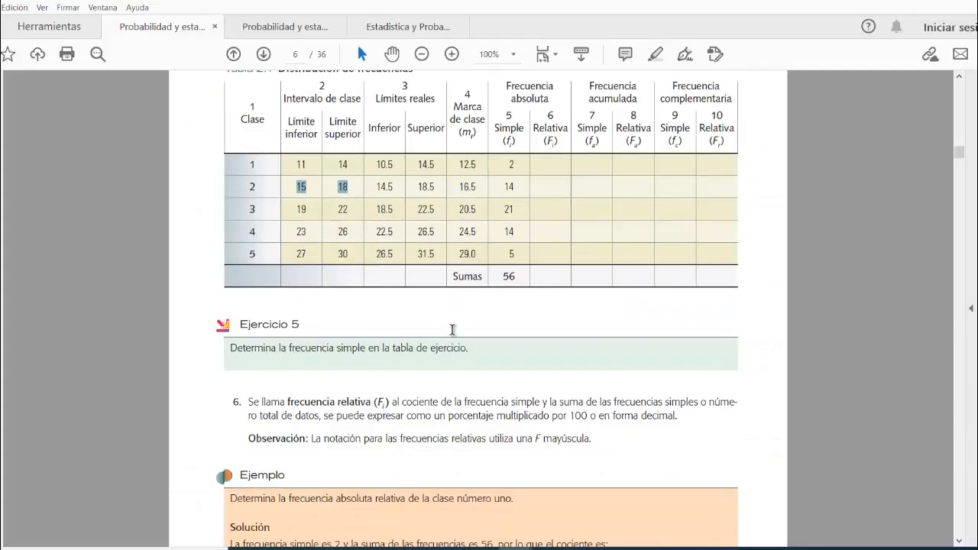
pyautogui.scroll(-5, 454, 330)
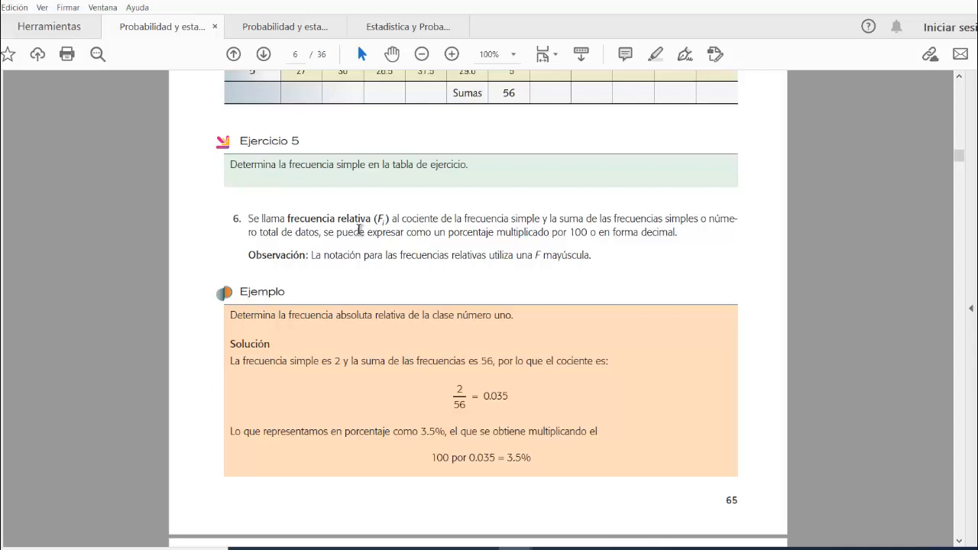
pyautogui.scroll(-10, 358, 228)
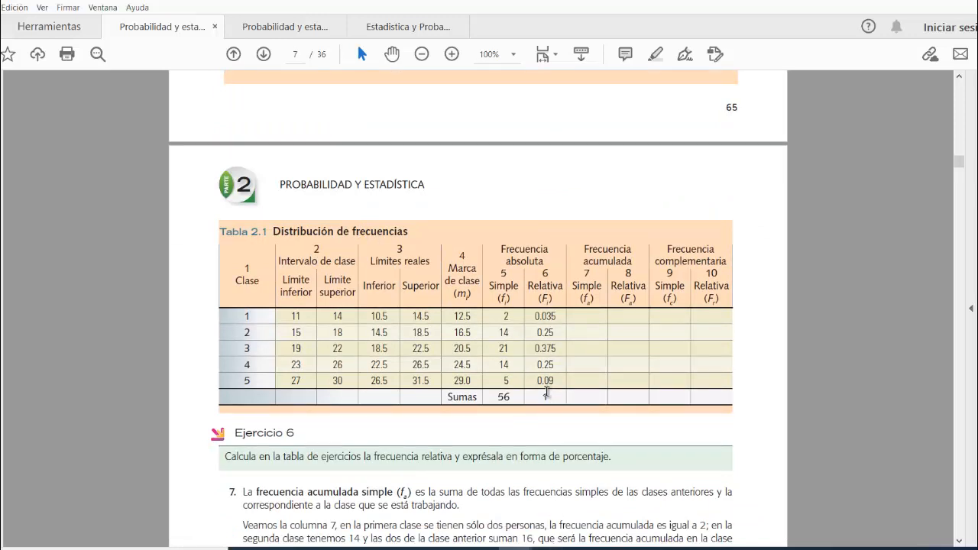
pyautogui.scroll(3, 547, 391)
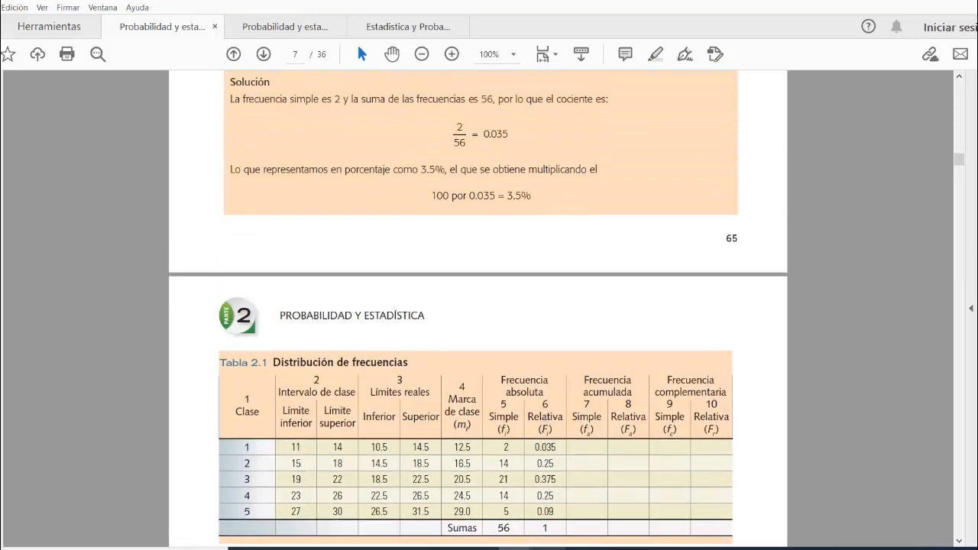
# Switch back to Excel and calculate the first class's relative frequency in R17 with the formula =Q17/Q22.
pyautogui.click(548, 548)
pyautogui.click(548, 549)
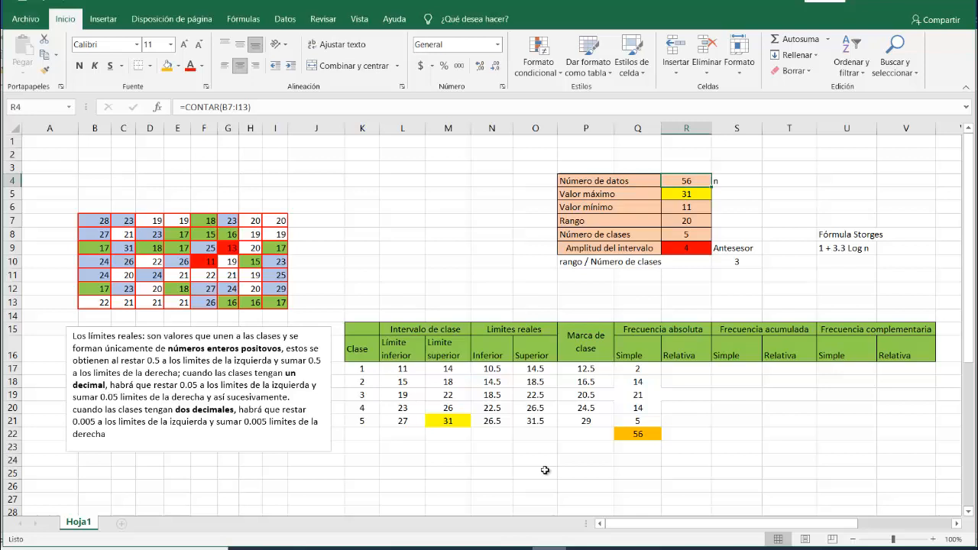
pyautogui.click(684, 370)
pyautogui.write('=')
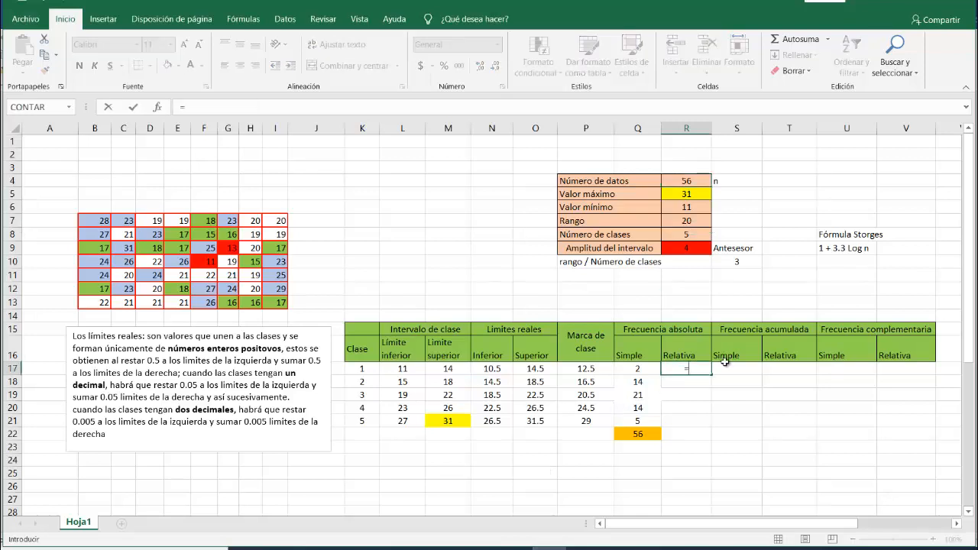
pyautogui.click(639, 369)
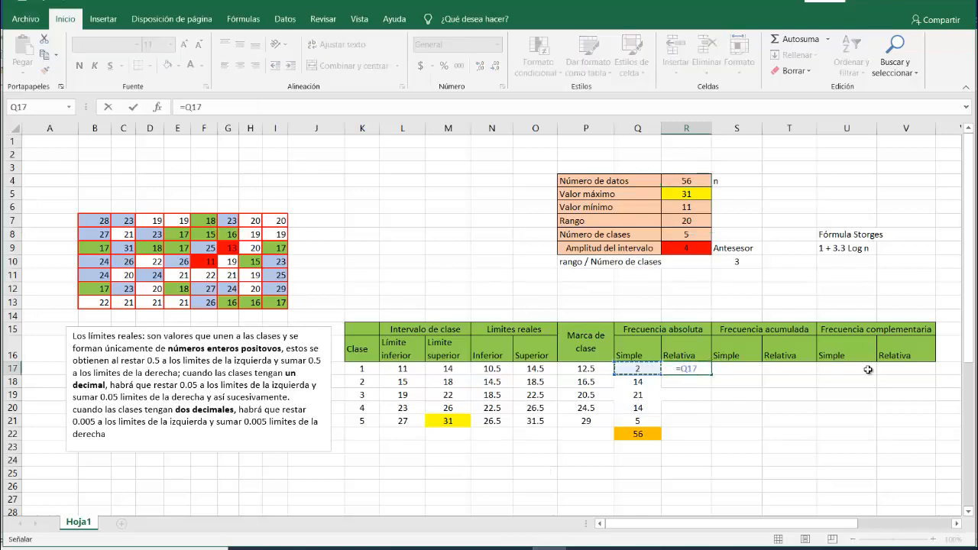
pyautogui.write('/')
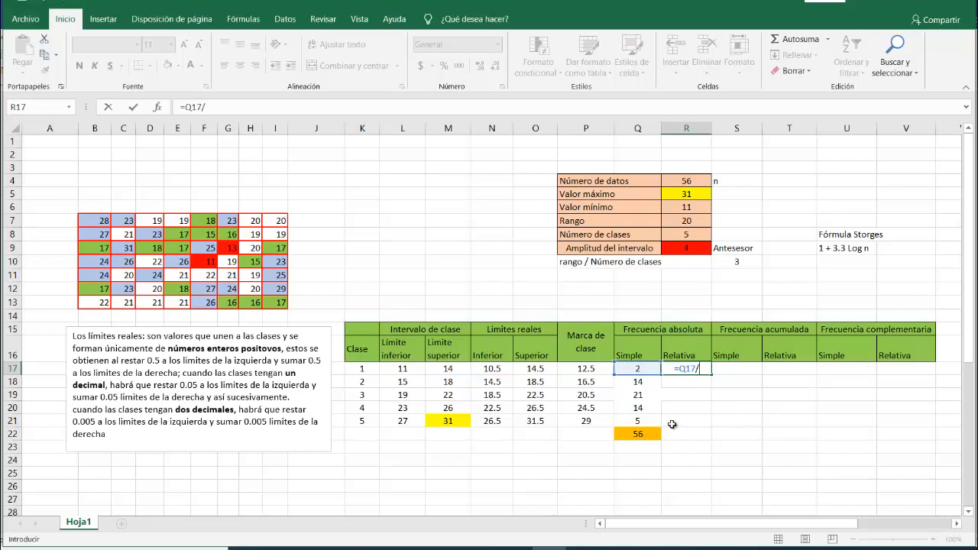
pyautogui.click(636, 434)
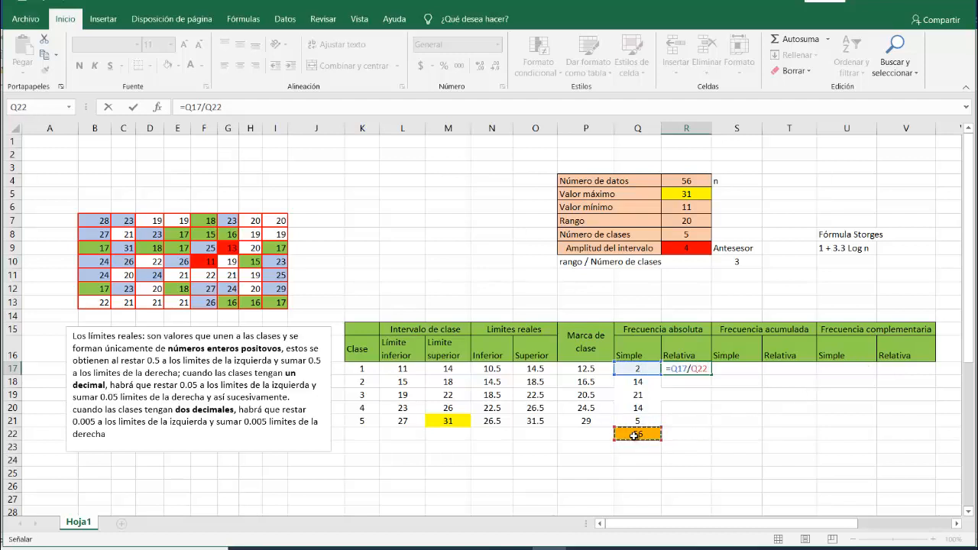
pyautogui.press('Return')
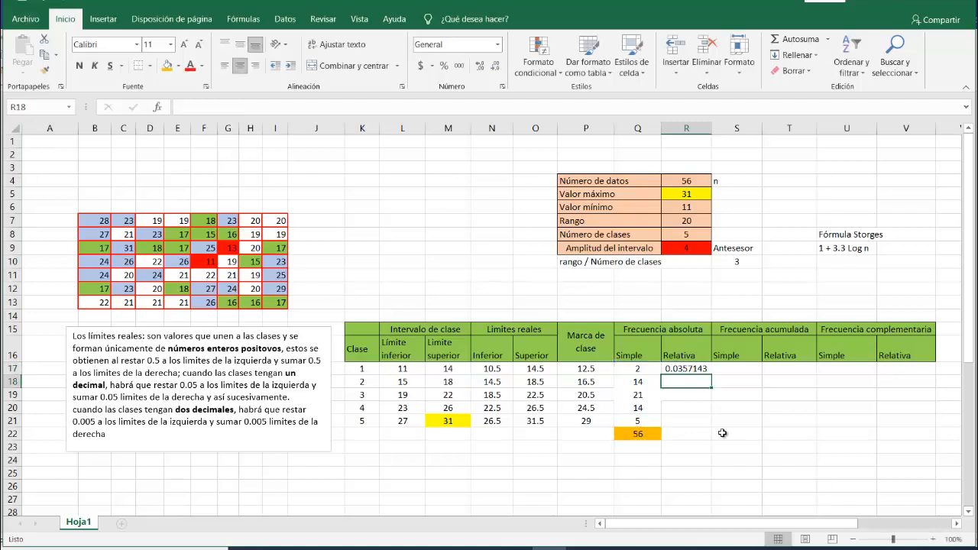
# Try to fill the relative frequency formula from R17 down to R21 with its relative references.
pyautogui.click(691, 369)
pyautogui.moveTo(711, 373); pyautogui.dragTo(710, 374)
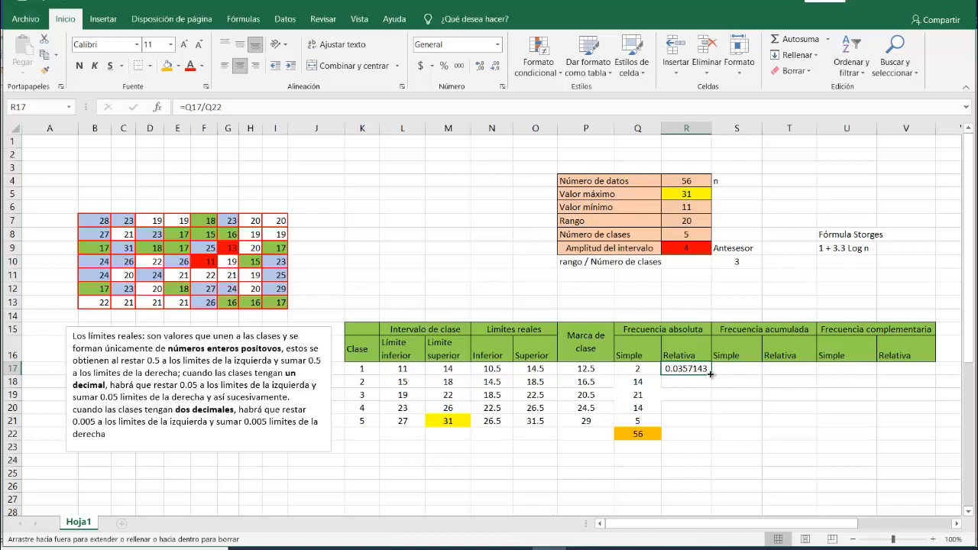
pyautogui.moveTo(711, 374); pyautogui.dragTo(719, 424)
pyautogui.scroll(-2, 779, 375)
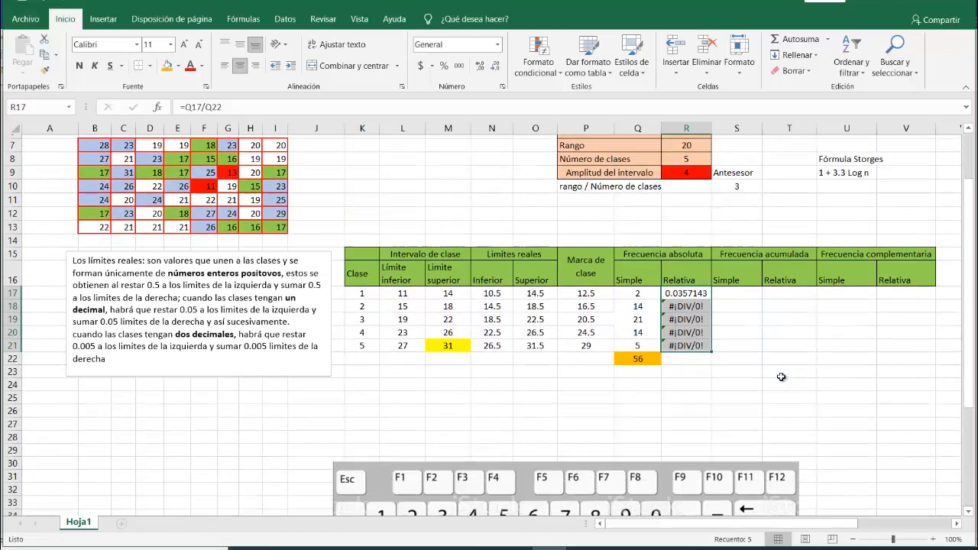
pyautogui.click(766, 329)
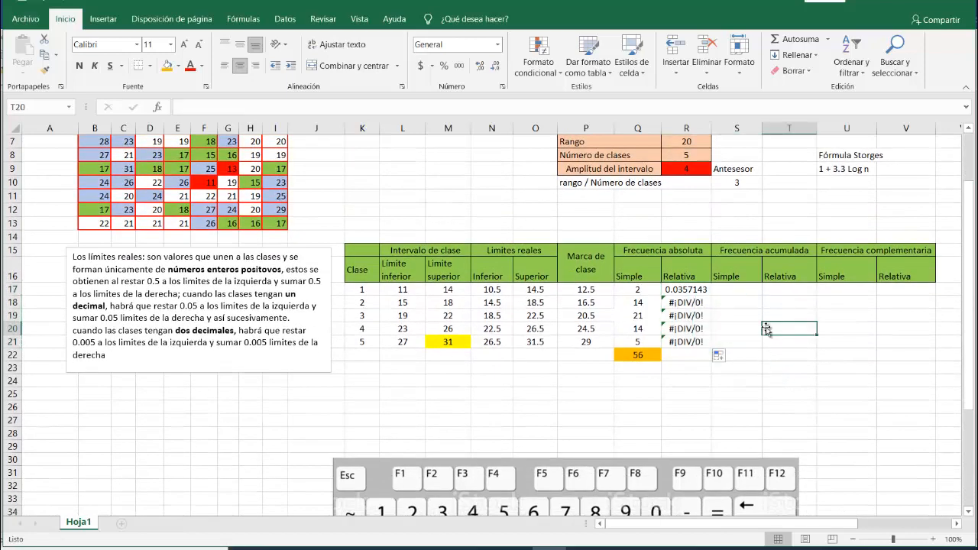
# Inspect the cell references used by the copied formulas in R19 and R18 without changing them.
pyautogui.doubleClick(687, 315)
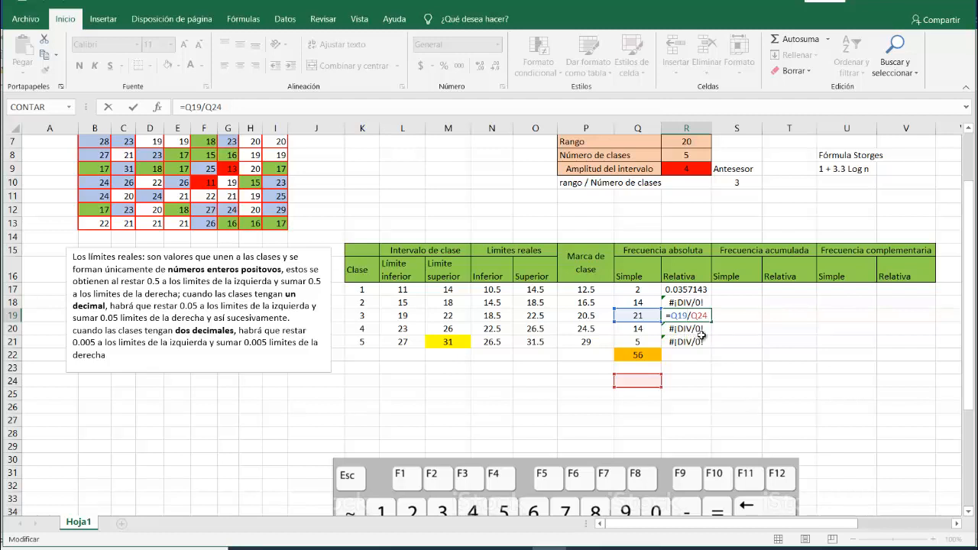
pyautogui.hotkey('ctrl', 'Return')
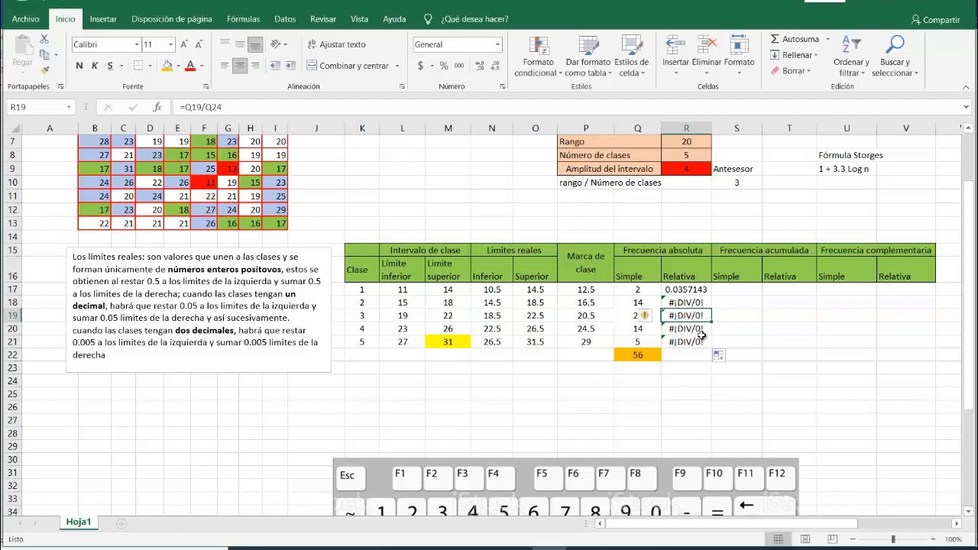
pyautogui.click(644, 356)
pyautogui.click(681, 304)
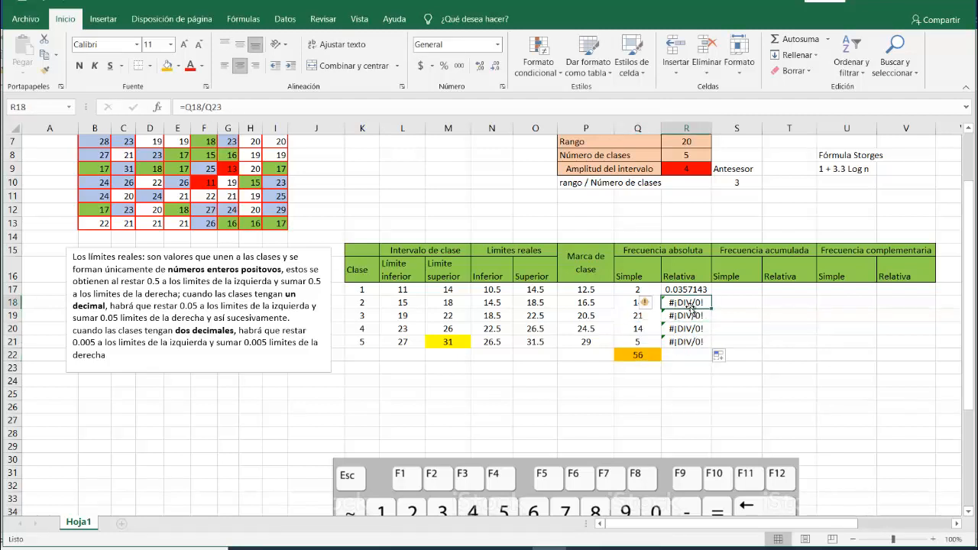
pyautogui.doubleClick(689, 303)
pyautogui.doubleClick(701, 304)
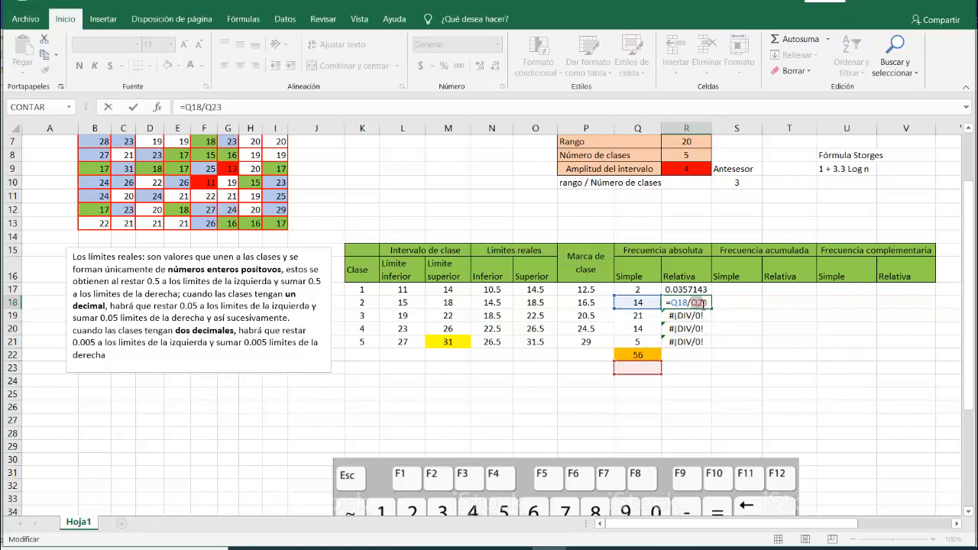
pyautogui.press('Escape')
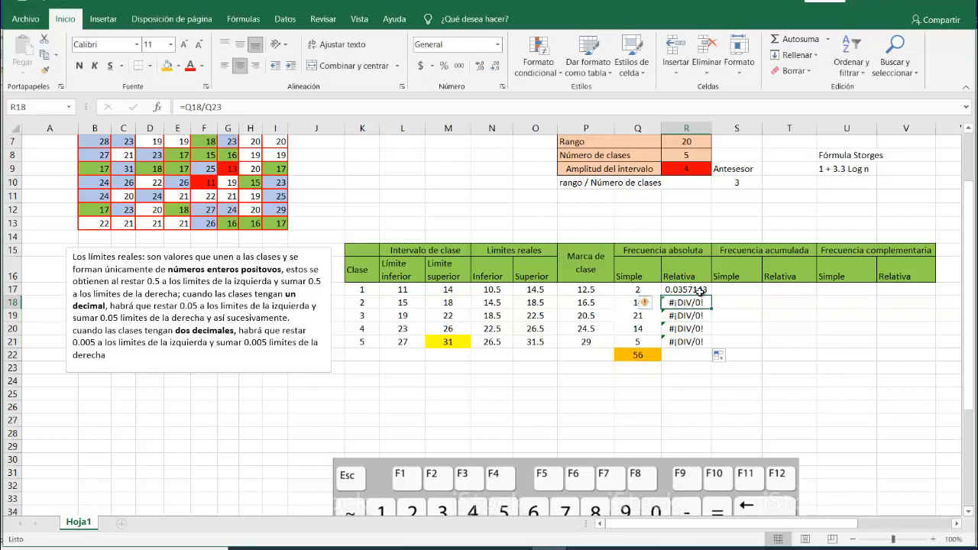
# Make the total an absolute reference in R17 so the formula reads =Q17/$Q$22, and fill it down to R21.
pyautogui.click(699, 291)
pyautogui.doubleClick(700, 291)
pyautogui.doubleClick(700, 290)
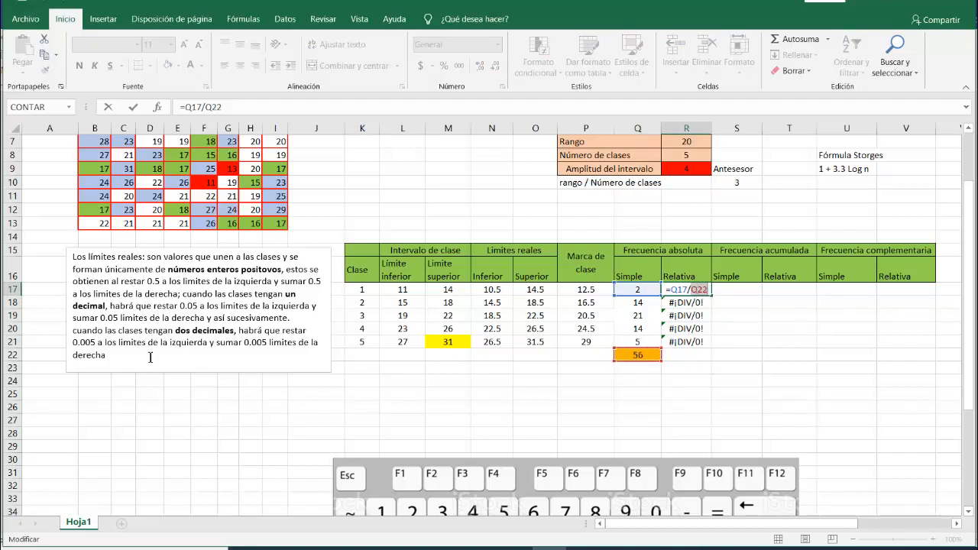
pyautogui.click(695, 290)
pyautogui.moveTo(691, 290); pyautogui.dragTo(710, 294)
pyautogui.scroll(-1, 626, 409)
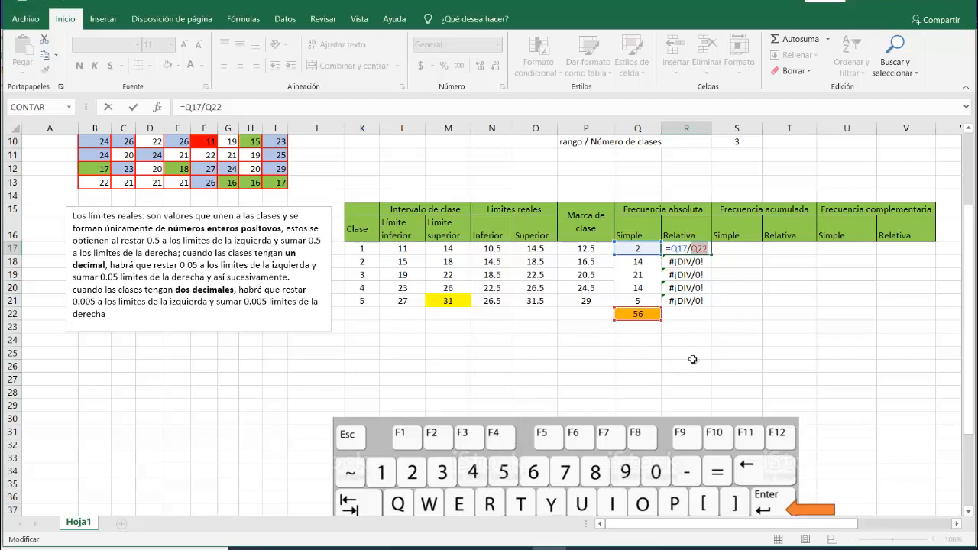
pyautogui.press('F4')
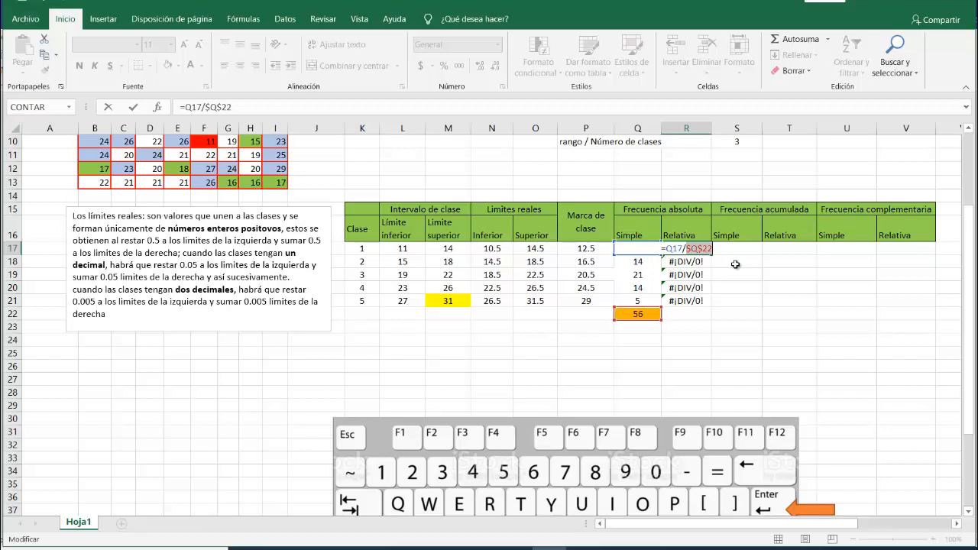
pyautogui.press('Return')
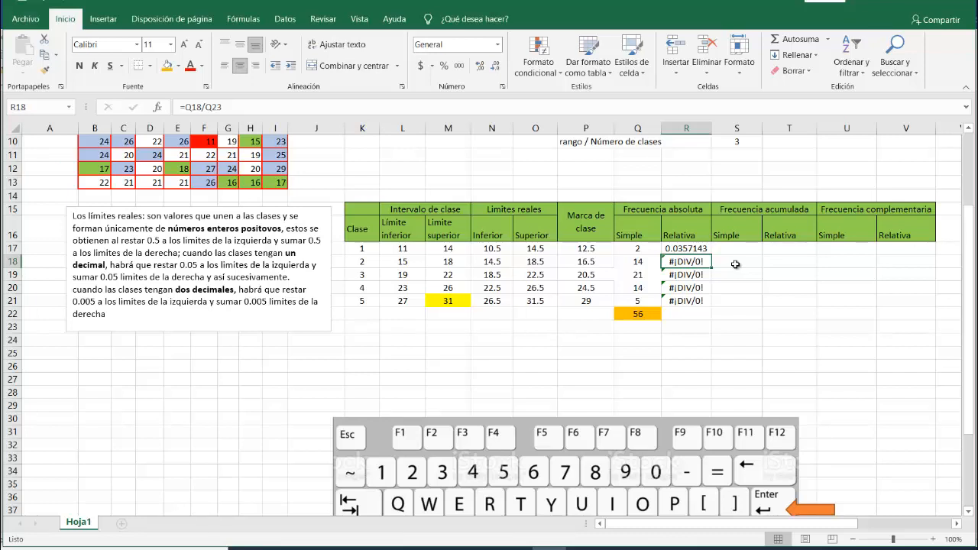
pyautogui.click(697, 249)
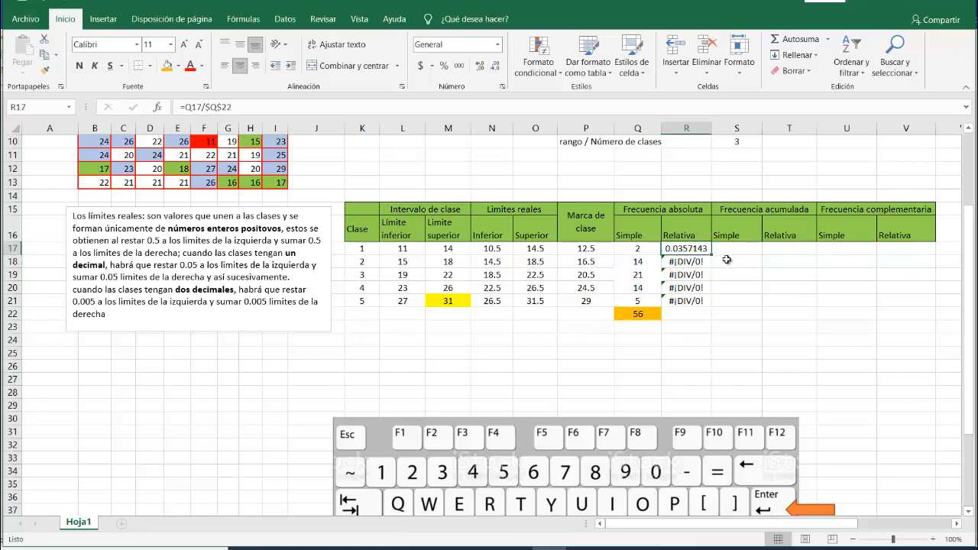
pyautogui.moveTo(711, 256); pyautogui.dragTo(713, 306)
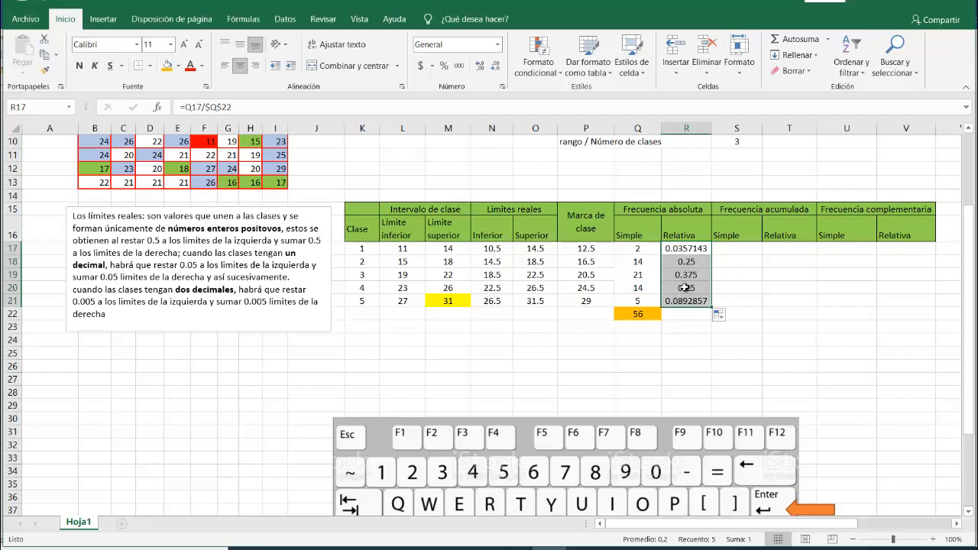
# Total the relative frequencies in R22 with the formula =SUMA(R17:R21).
pyautogui.click(693, 315)
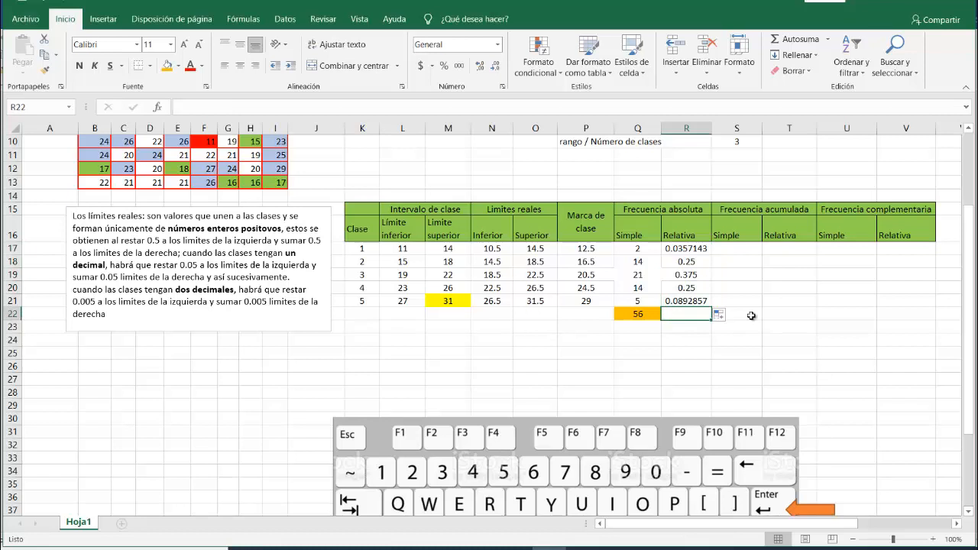
pyautogui.write('=')
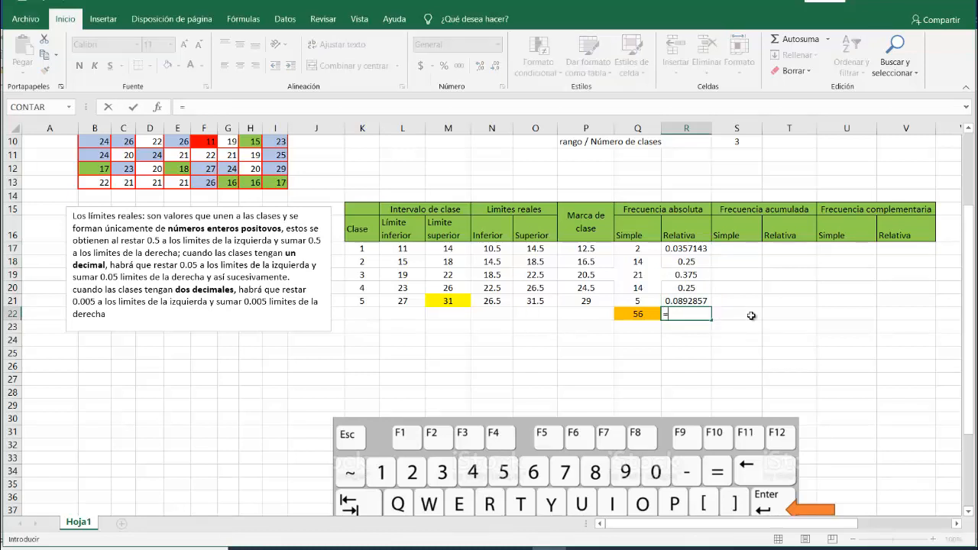
pyautogui.write('suma')
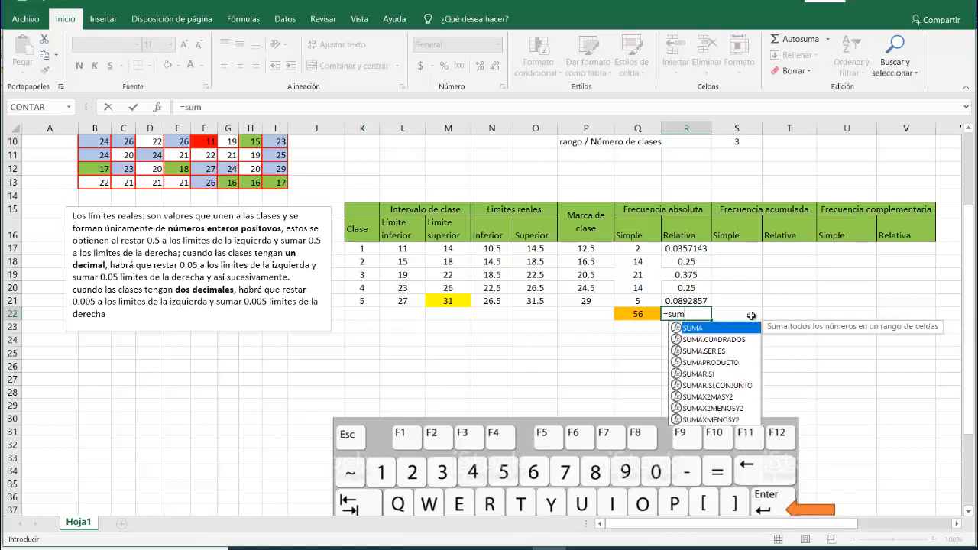
pyautogui.doubleClick(700, 329)
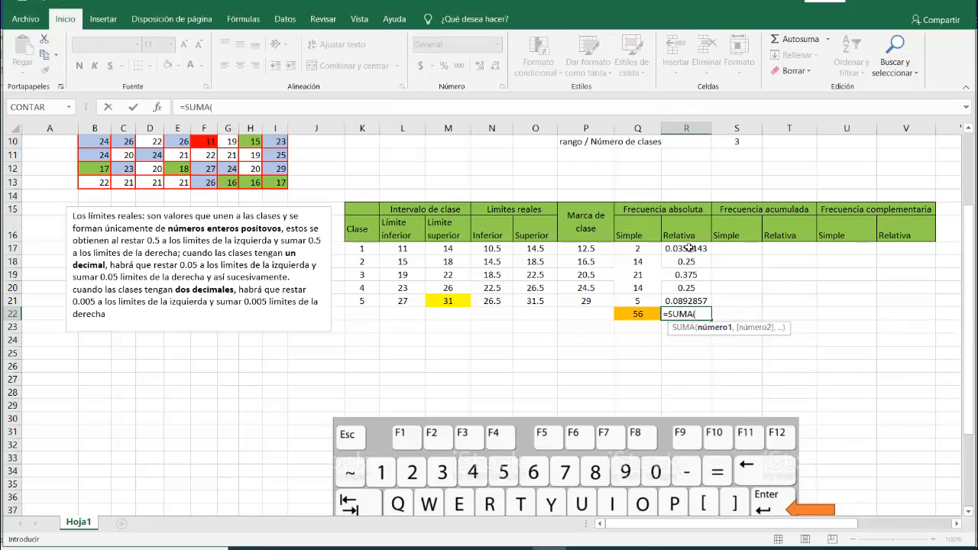
pyautogui.moveTo(686, 248); pyautogui.dragTo(687, 300)
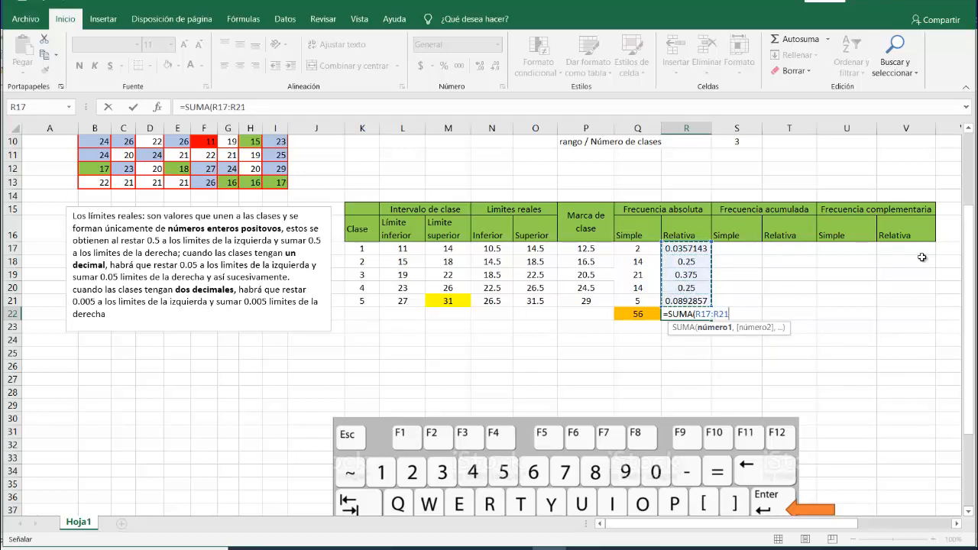
pyautogui.press('Return')
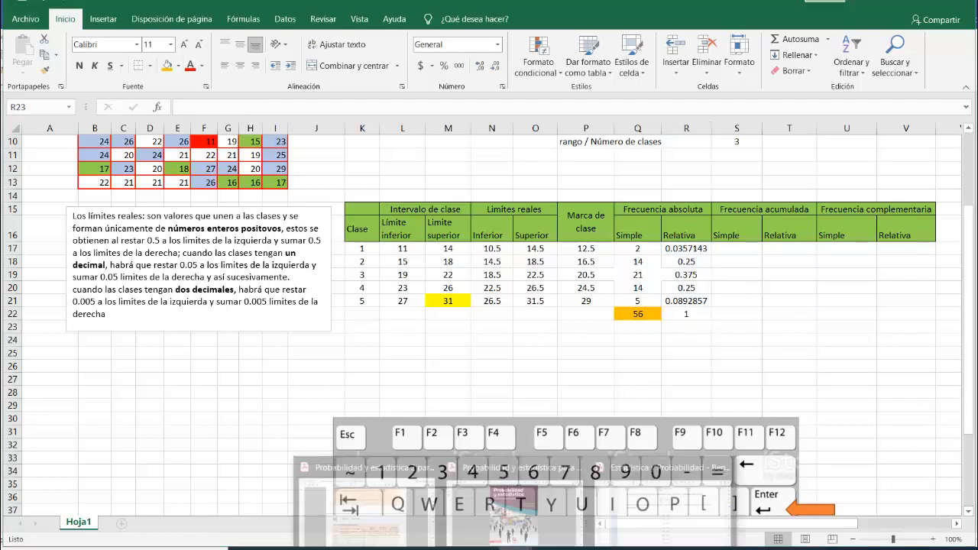
# Check the relative frequencies against Tabla 2.1 on page 7 of the textbook PDF and read the definition of frecuencia acumulada simple.
pyautogui.moveTo(513, 548)
pyautogui.click(387, 505)
pyautogui.scroll(-5, 447, 350)
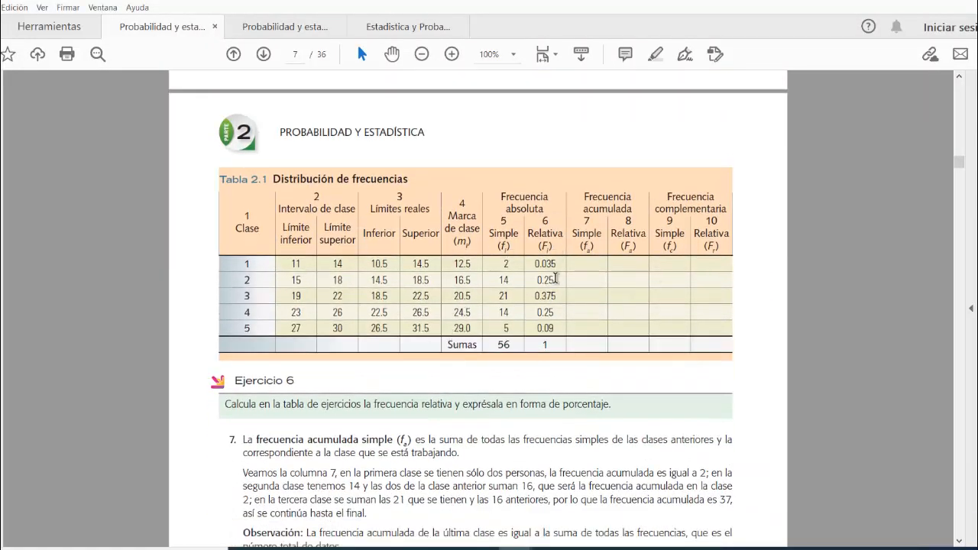
pyautogui.scroll(-2, 555, 279)
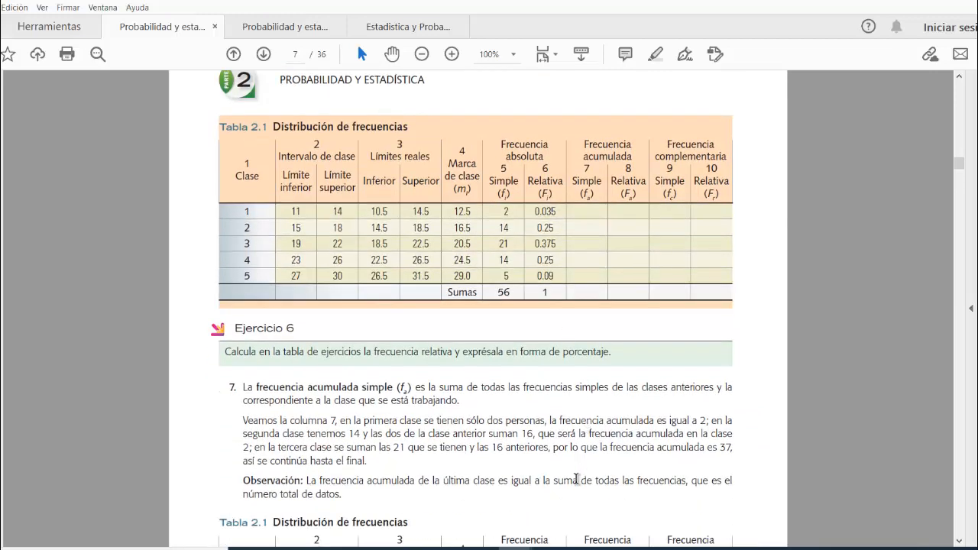
pyautogui.scroll(-2, 561, 400)
pyautogui.scroll(-1, 557, 374)
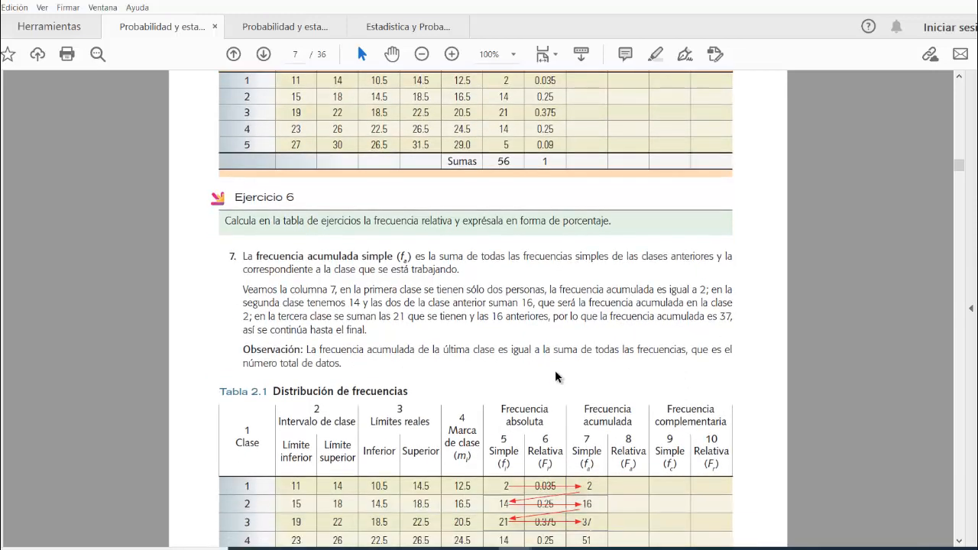
# Compare the relative frequencies in R17:R21 of the Excel sheet with the relative frequency column of Tabla 2.1 in the textbook PDF.
pyautogui.click(549, 548)
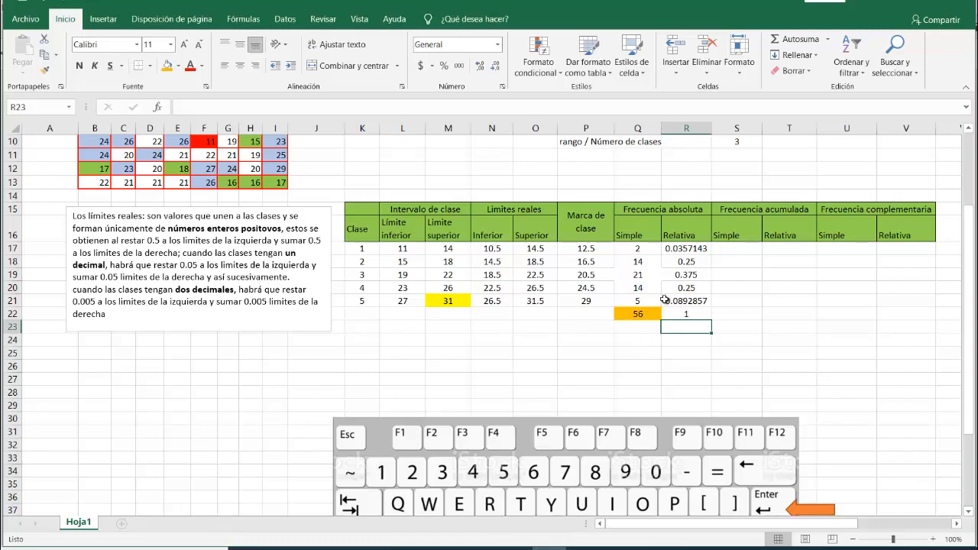
pyautogui.moveTo(678, 248); pyautogui.dragTo(696, 302)
pyautogui.click(513, 547)
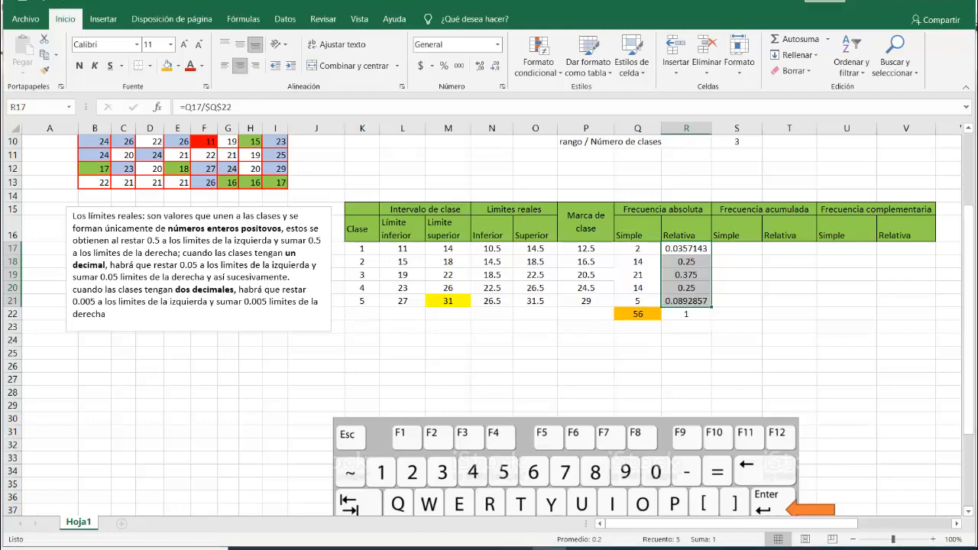
pyautogui.click(387, 508)
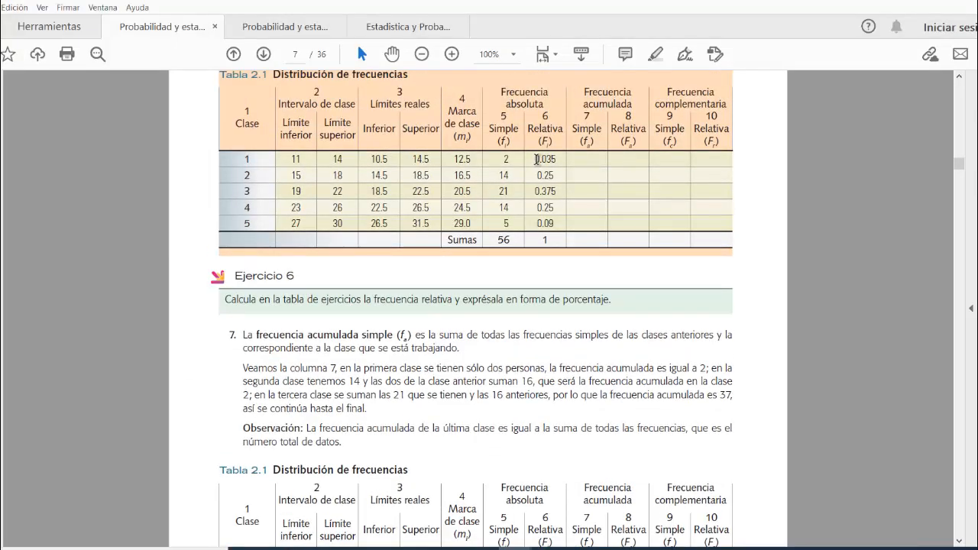
pyautogui.moveTo(533, 159); pyautogui.dragTo(558, 160)
pyautogui.click(548, 547)
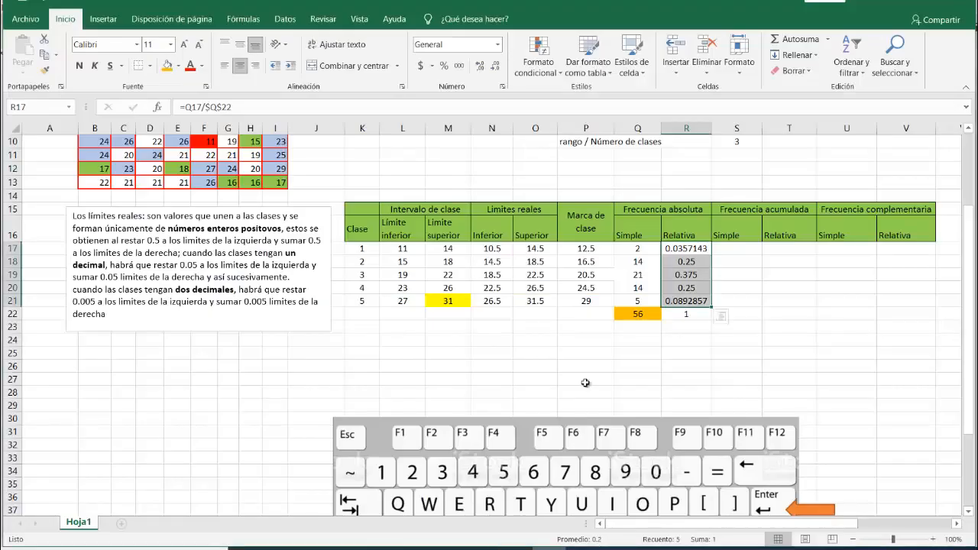
# Open the number format settings for the relative frequencies R17:R21 and choose the Número category.
pyautogui.click(678, 253)
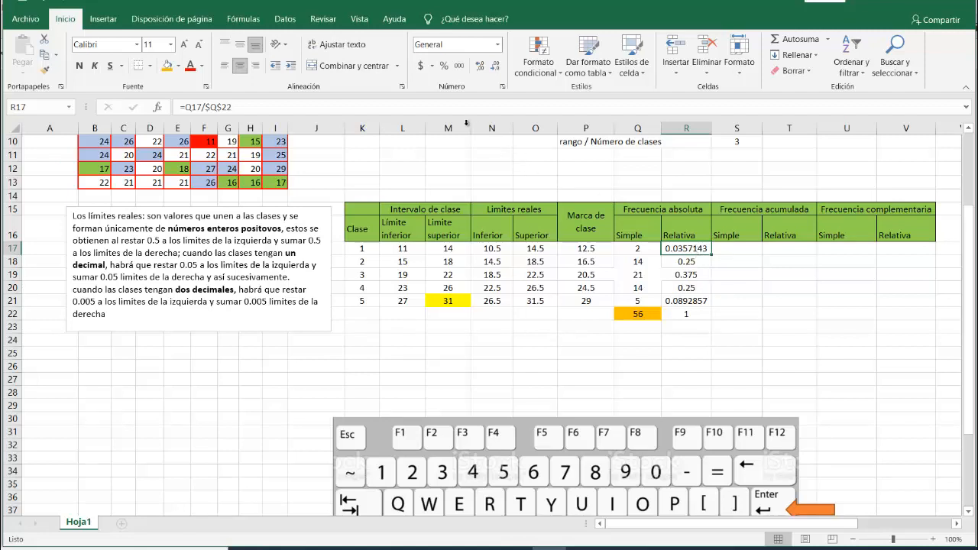
pyautogui.moveTo(703, 249); pyautogui.dragTo(702, 300)
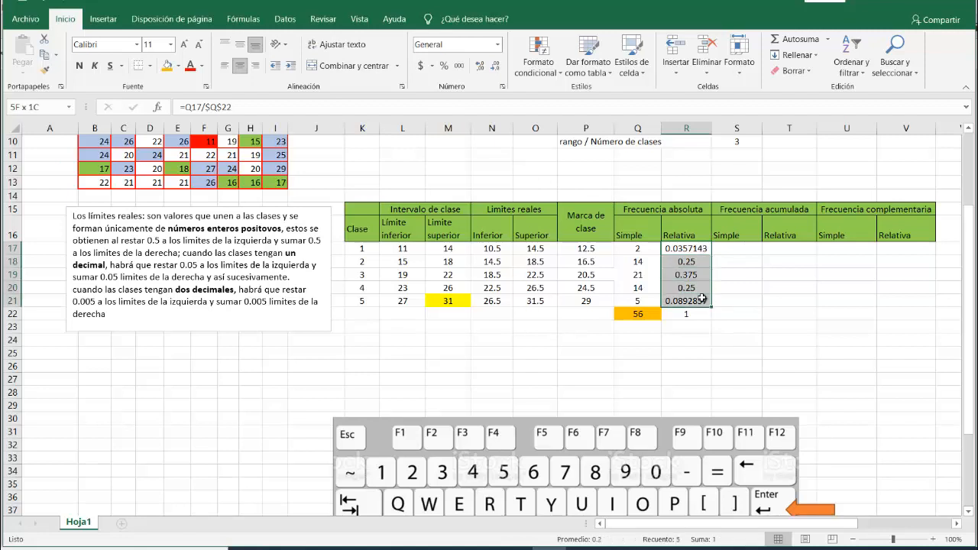
pyautogui.click(503, 90)
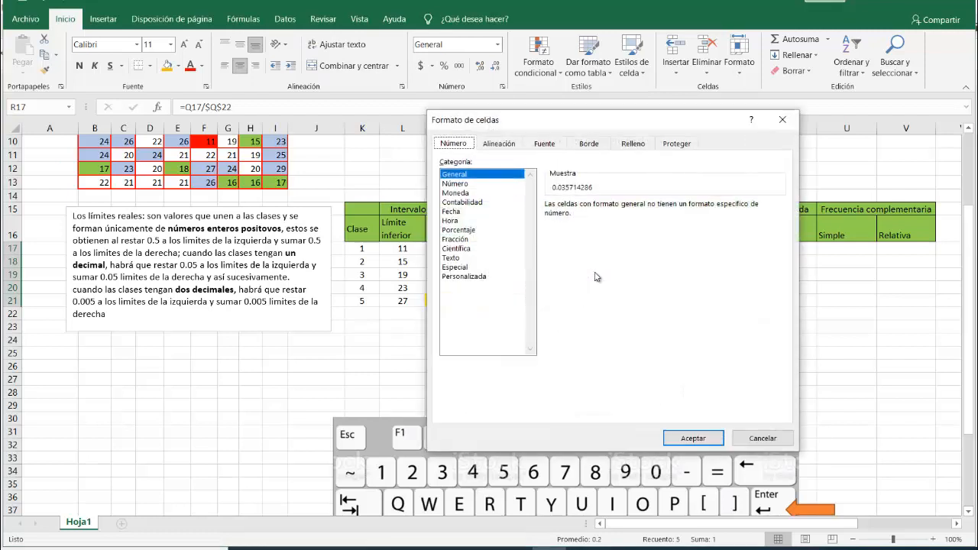
pyautogui.click(455, 183)
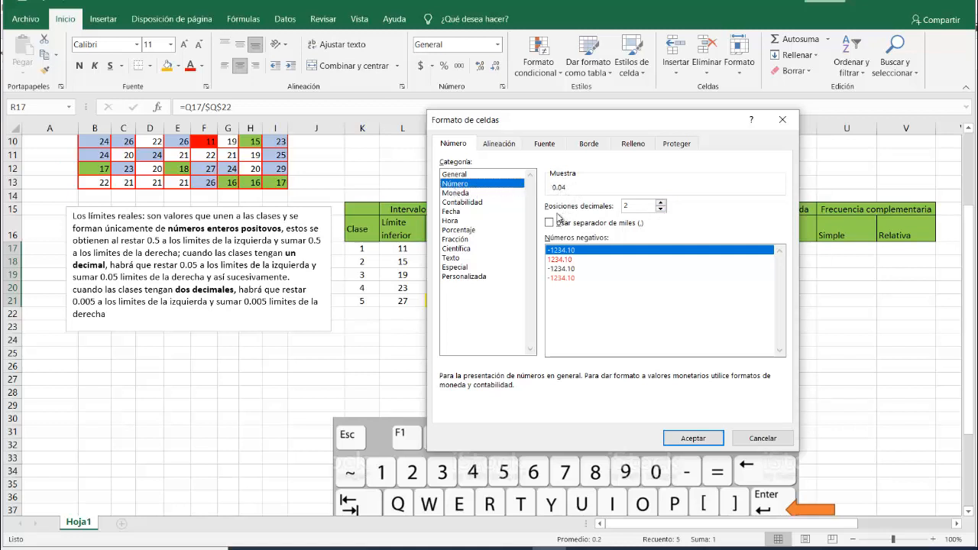
# Raise the decimal places to 10 to preview the full precision of the relative frequencies.
pyautogui.click(661, 203)
pyautogui.click(661, 203)
pyautogui.click(660, 204)
pyautogui.click(661, 203)
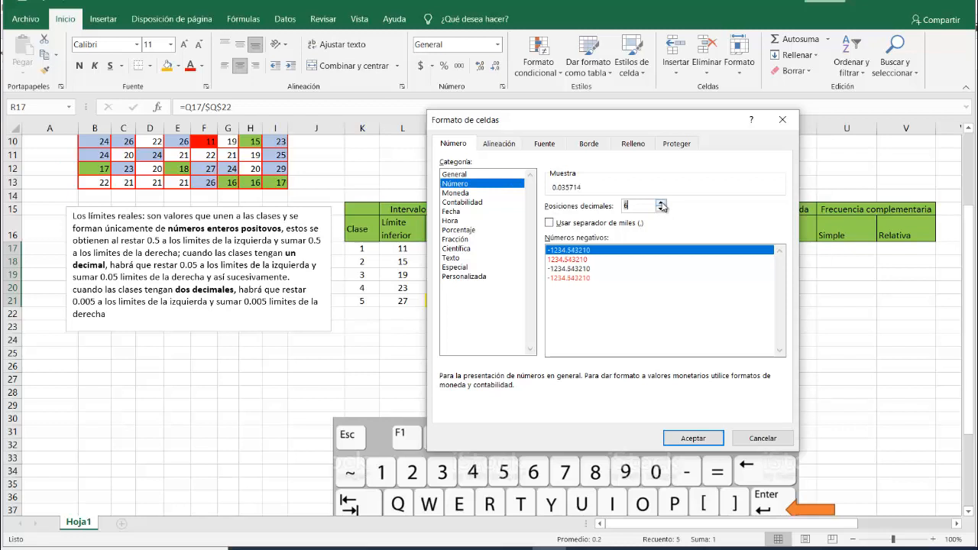
pyautogui.click(661, 203)
pyautogui.click(660, 203)
pyautogui.click(661, 203)
pyautogui.click(661, 203)
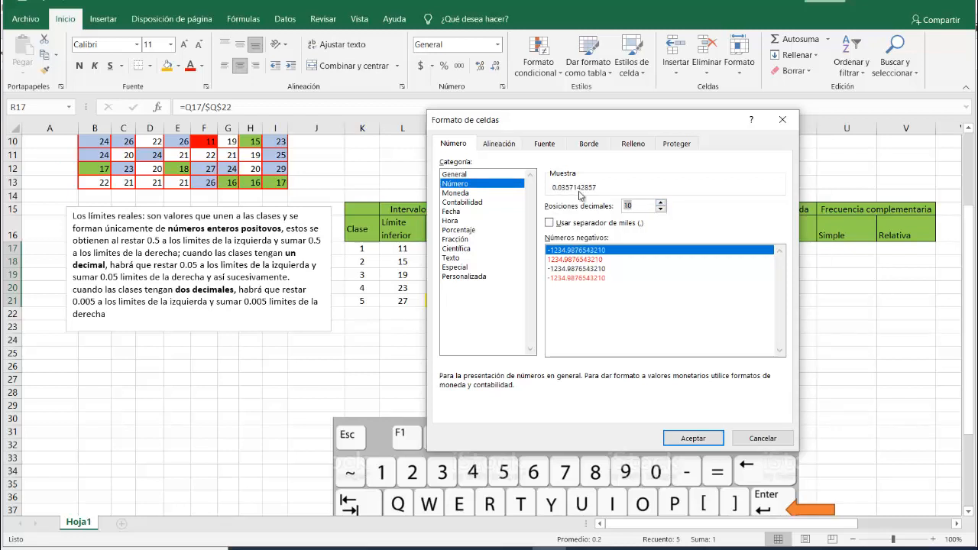
# Set the decimal places to 3 and apply the format to the relative frequencies.
pyautogui.click(640, 206)
pyautogui.press('BackSpace')
pyautogui.press('BackSpace')
pyautogui.write('3')
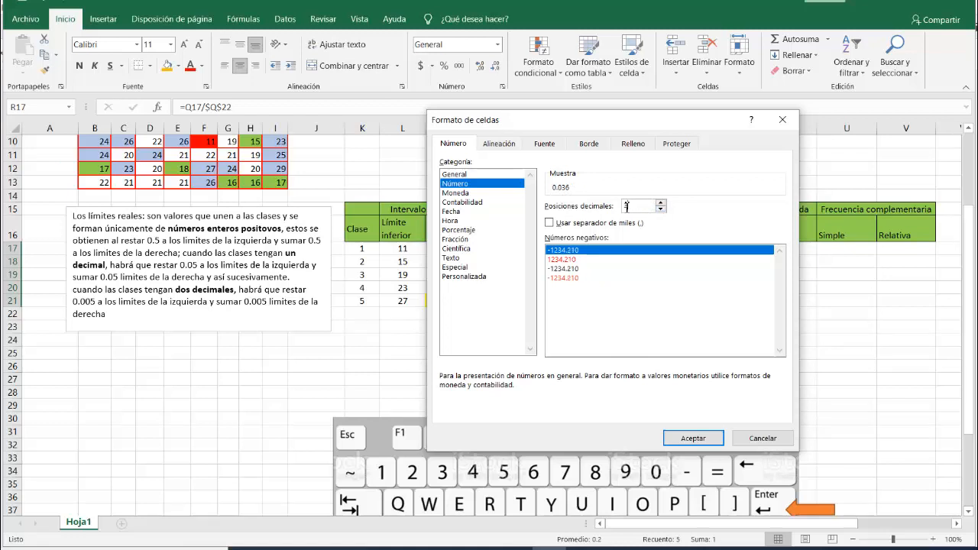
pyautogui.click(693, 439)
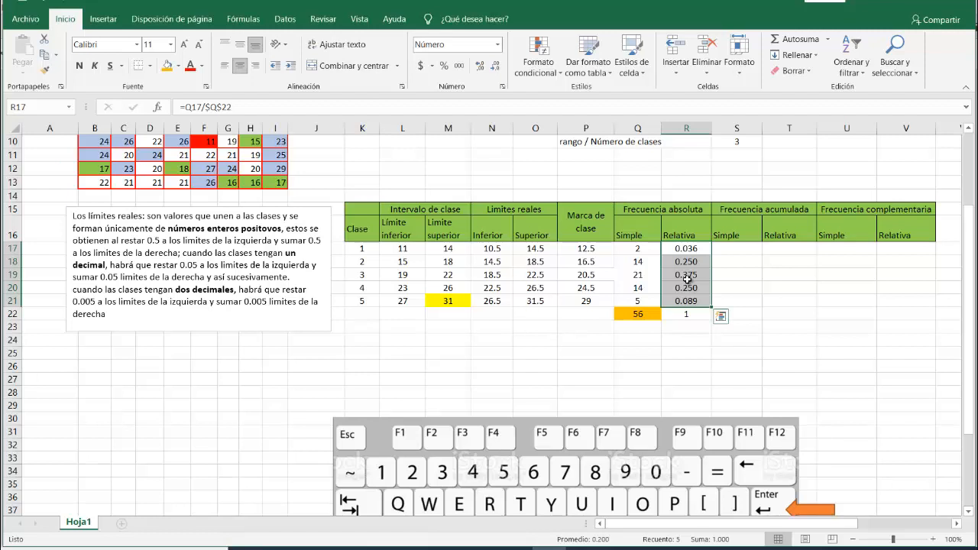
# Highlight the first simple absolute frequency, Q17, with a yellow fill.
pyautogui.click(731, 243)
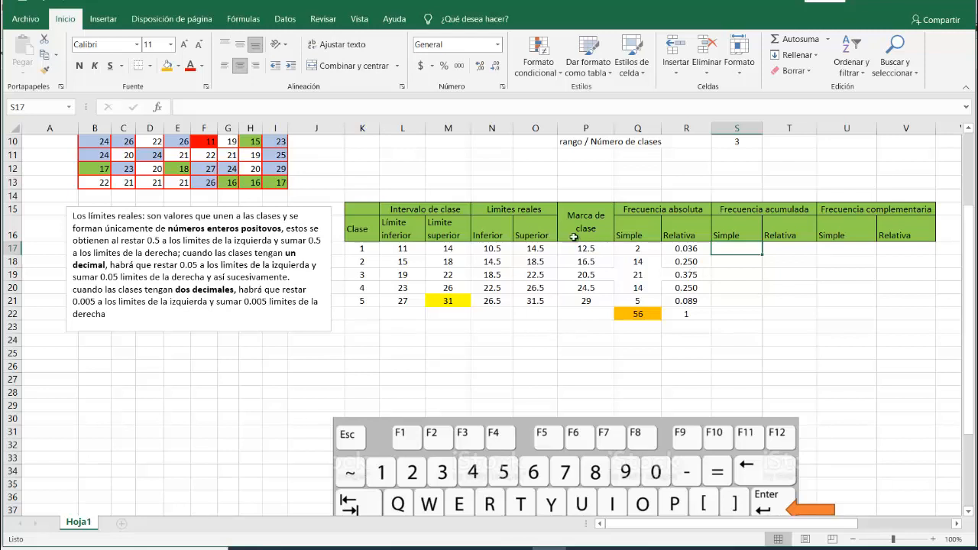
pyautogui.click(633, 246)
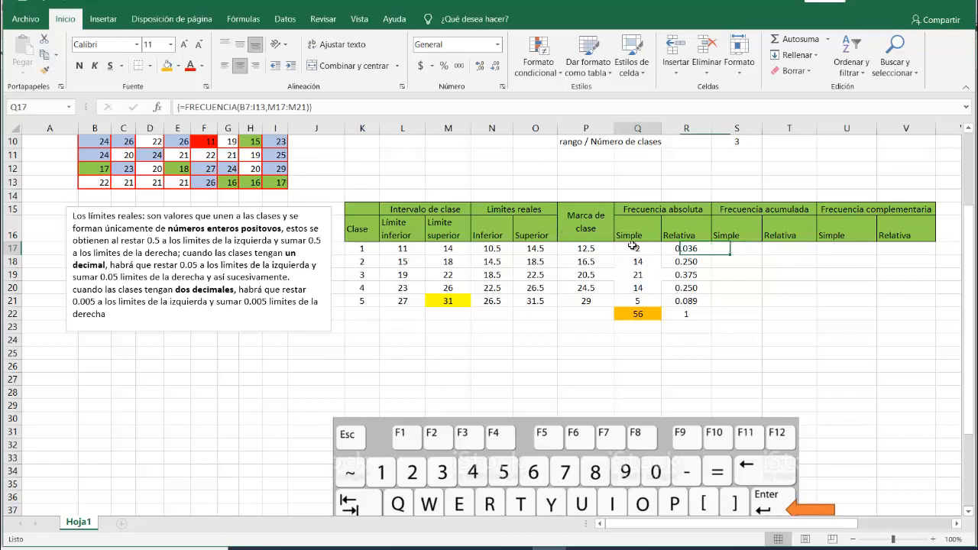
pyautogui.click(178, 67)
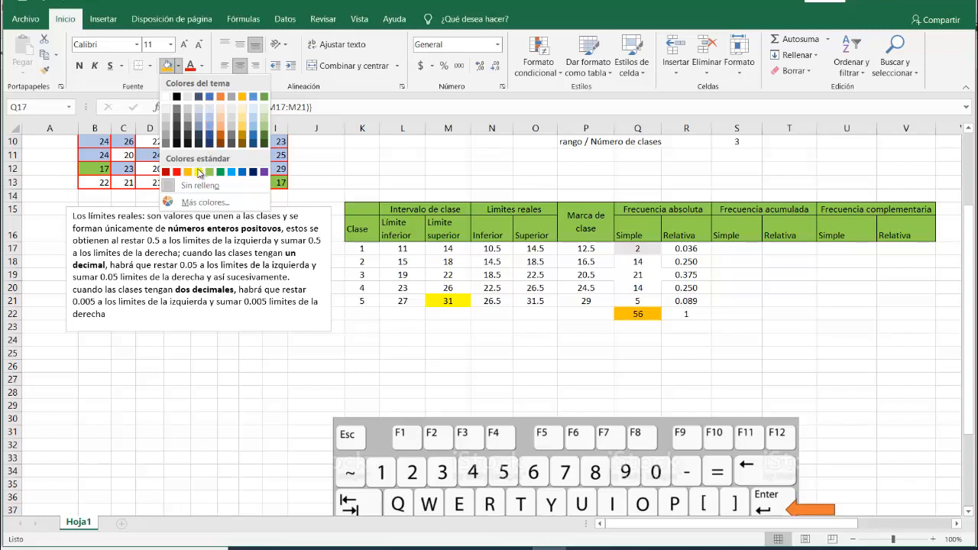
pyautogui.click(197, 170)
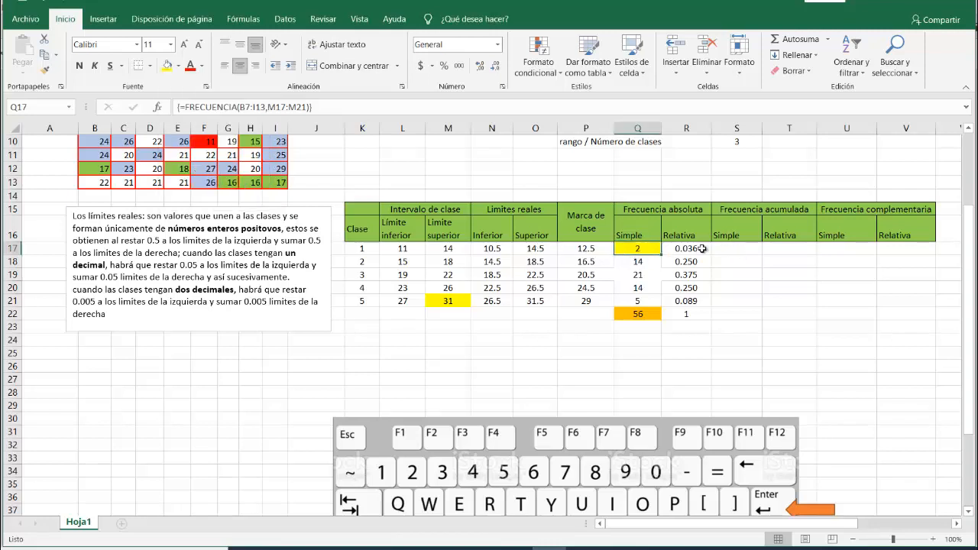
# Enter the formula =Q17 in S17 as the first simple cumulative frequency.
pyautogui.click(740, 251)
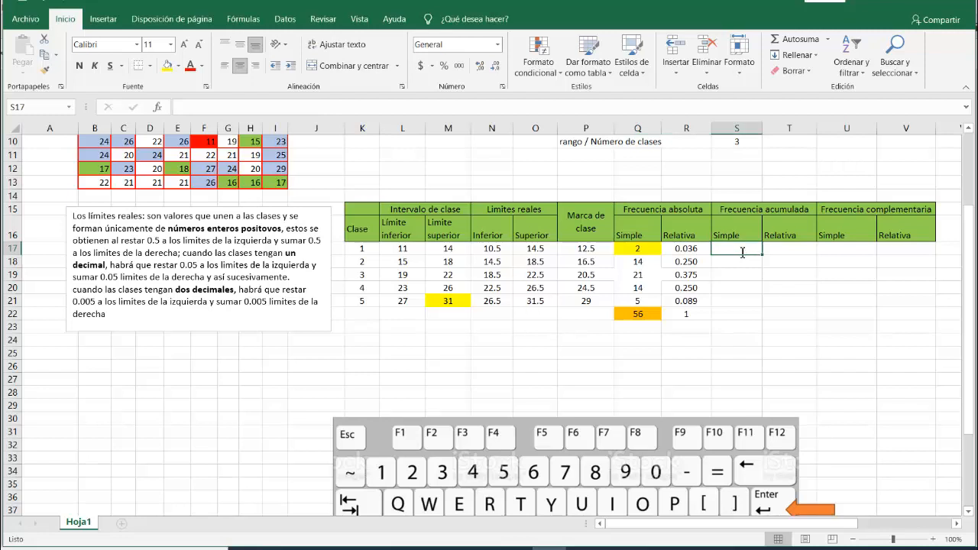
pyautogui.write('=')
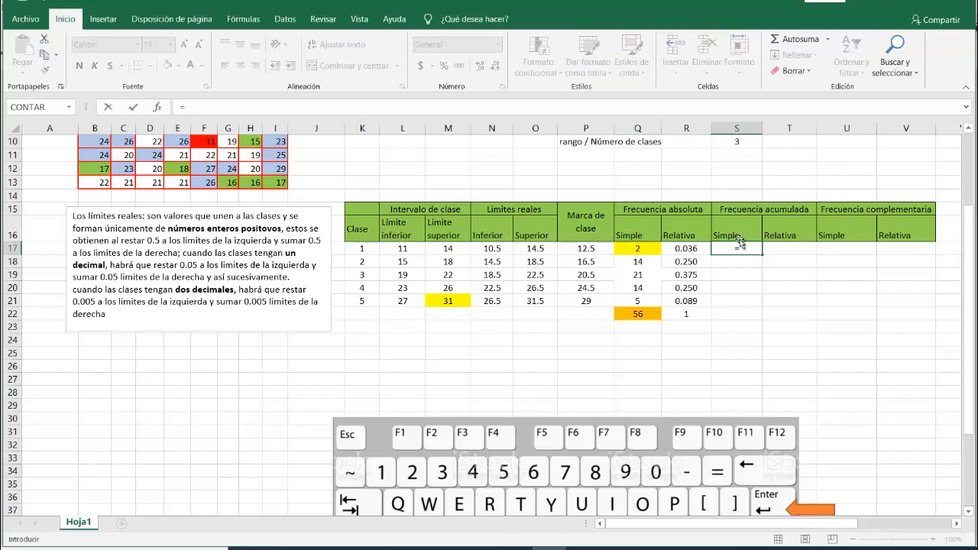
pyautogui.click(639, 248)
pyautogui.press('Return')
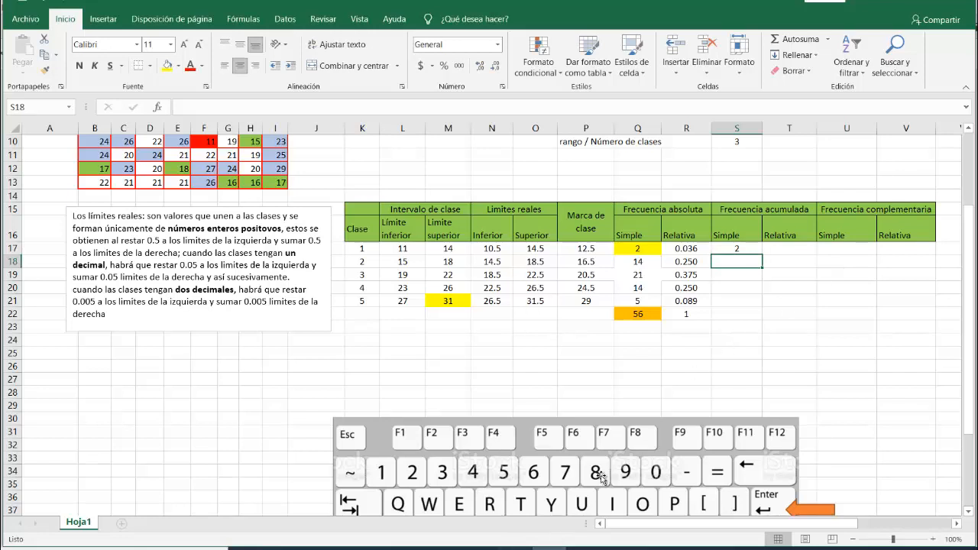
# Switch to the textbook PDF, examine how Tabla 2.1 builds the simple cumulative frequency column, and return to the Excel sheet.
pyautogui.click(514, 548)
pyautogui.click(354, 512)
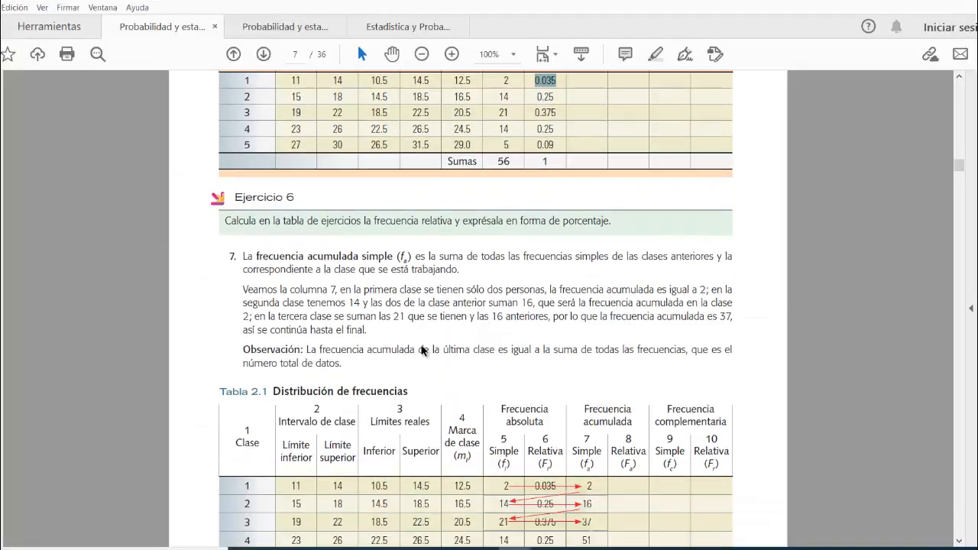
pyautogui.scroll(-3, 421, 232)
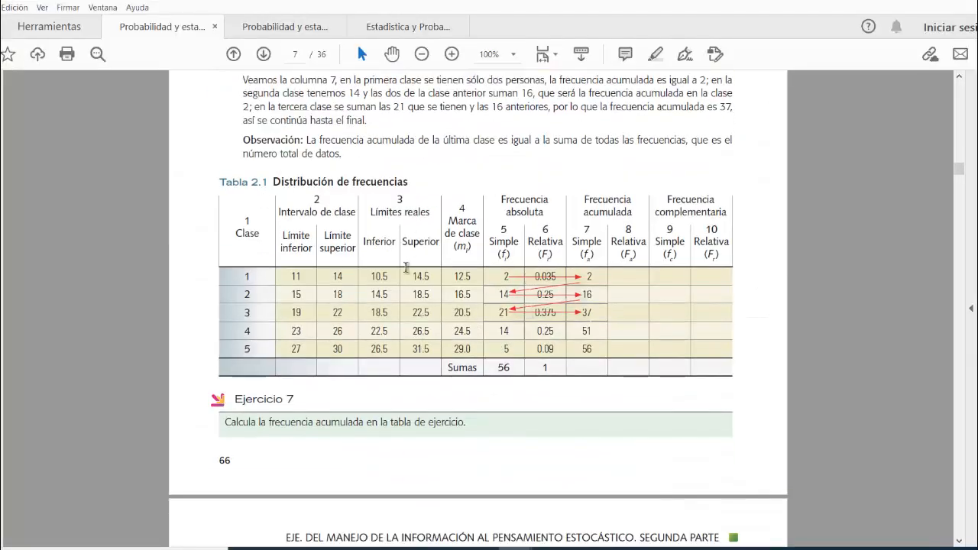
pyautogui.scroll(-1, 402, 234)
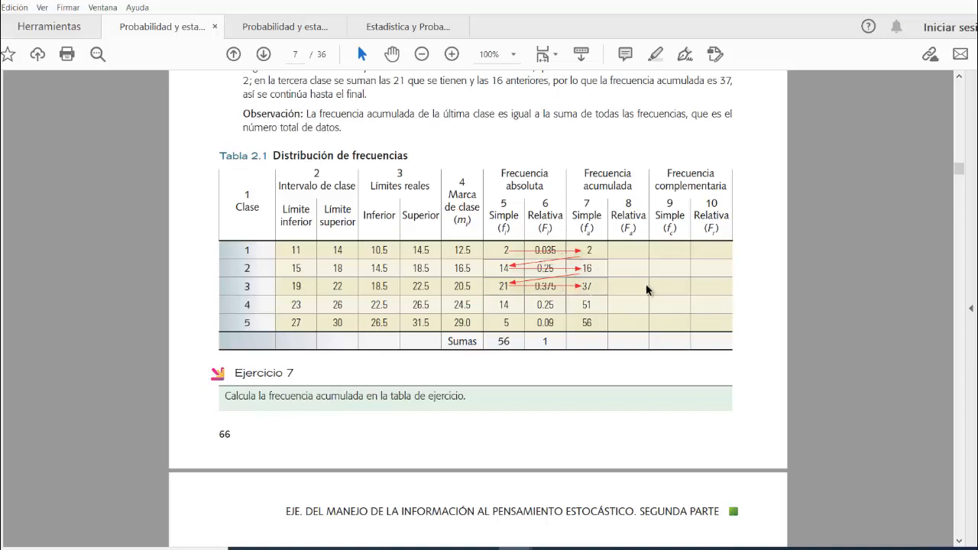
pyautogui.click(551, 548)
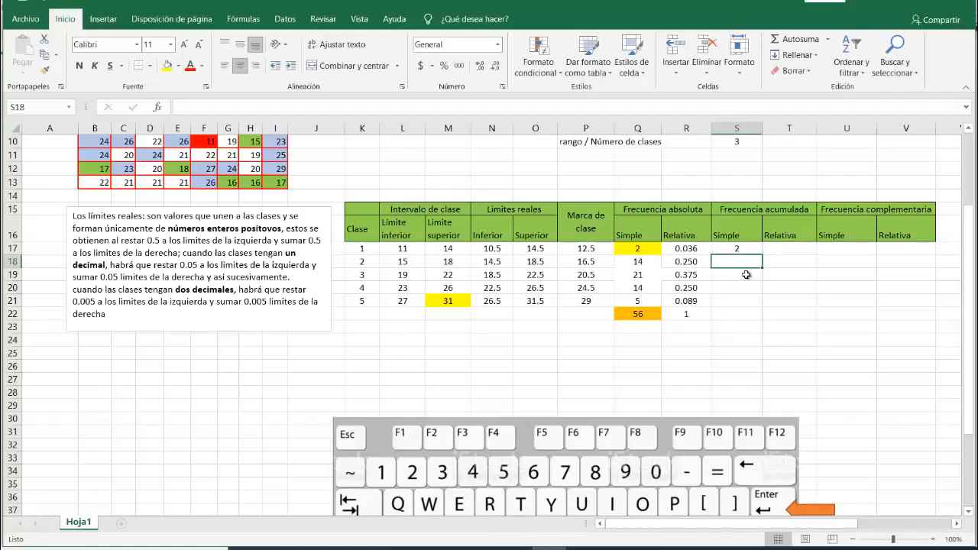
# Calculate the second simple cumulative frequency in S18 with the formula =S17+Q18.
pyautogui.write('=')
pyautogui.click(745, 249)
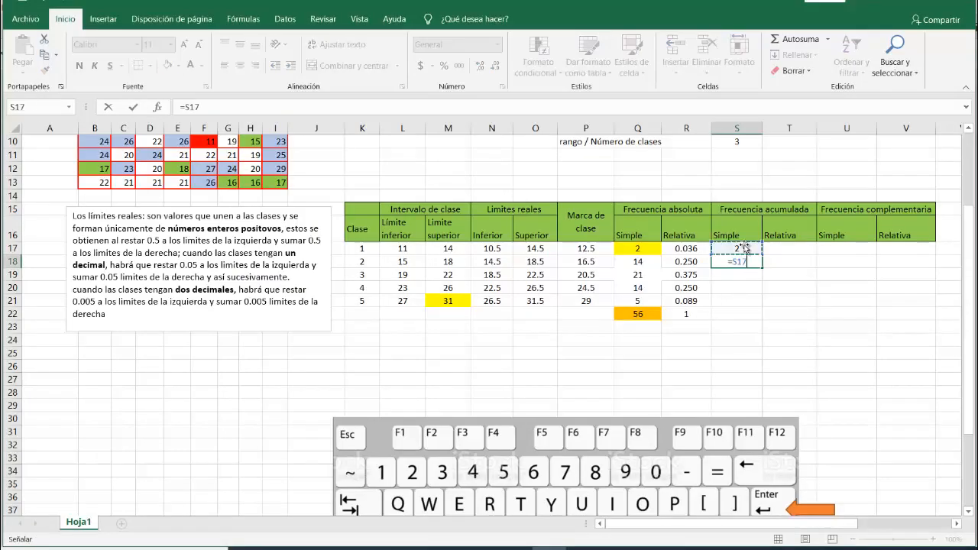
pyautogui.write('+')
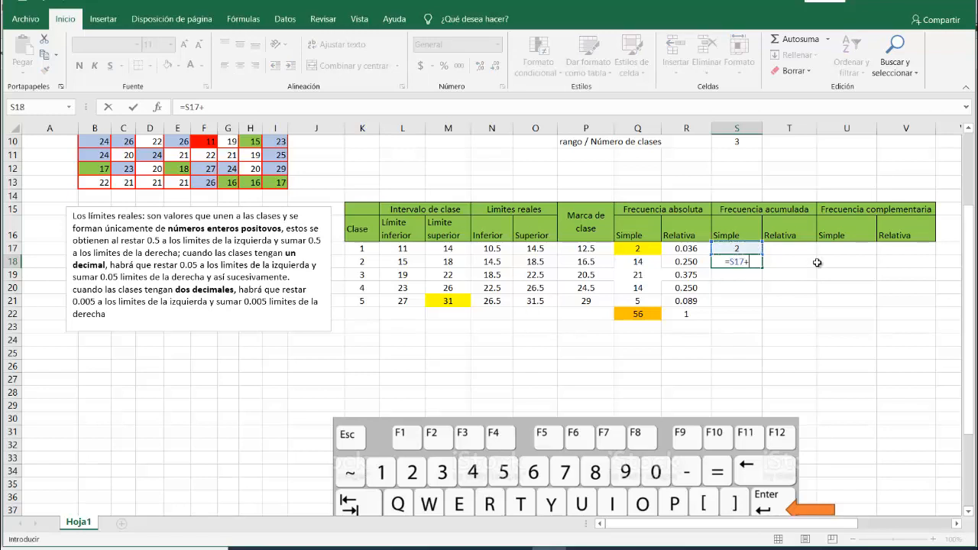
pyautogui.click(643, 265)
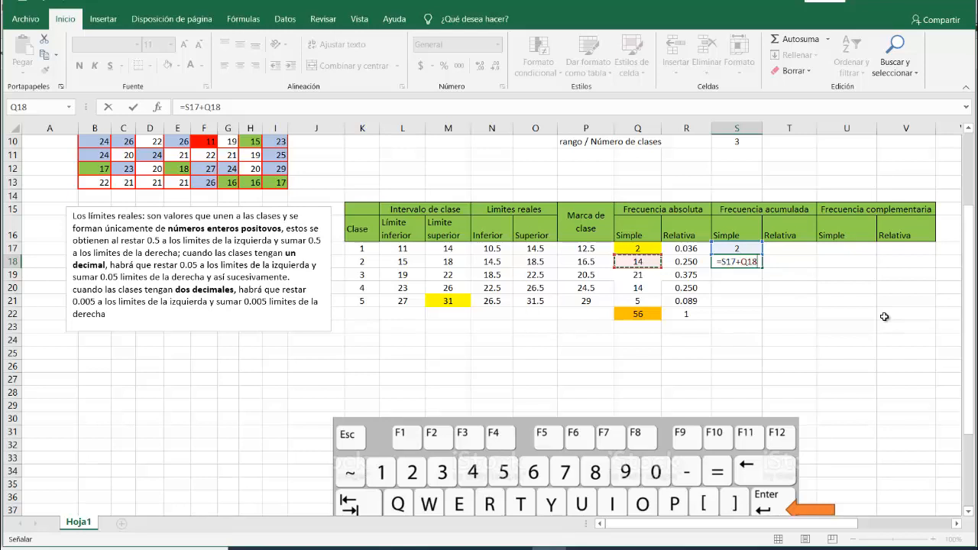
pyautogui.press('Return')
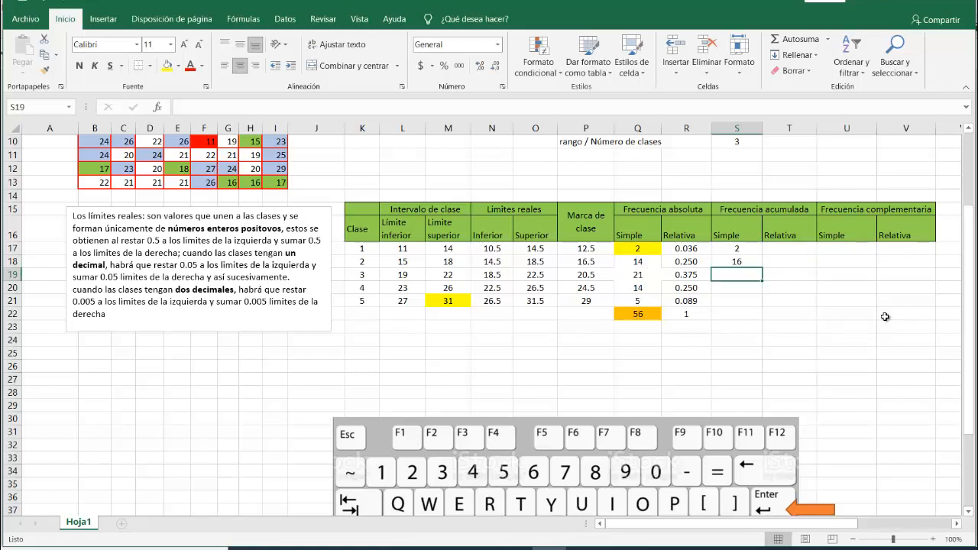
# Review the cell references in the S18 formula and fill it down to S21.
pyautogui.doubleClick(749, 262)
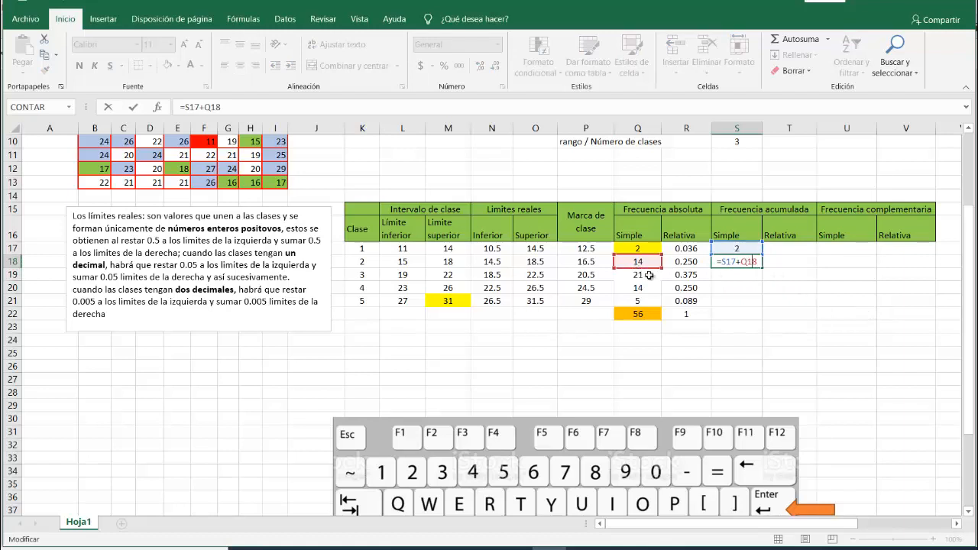
pyautogui.hotkey('ctrl', 'Return')
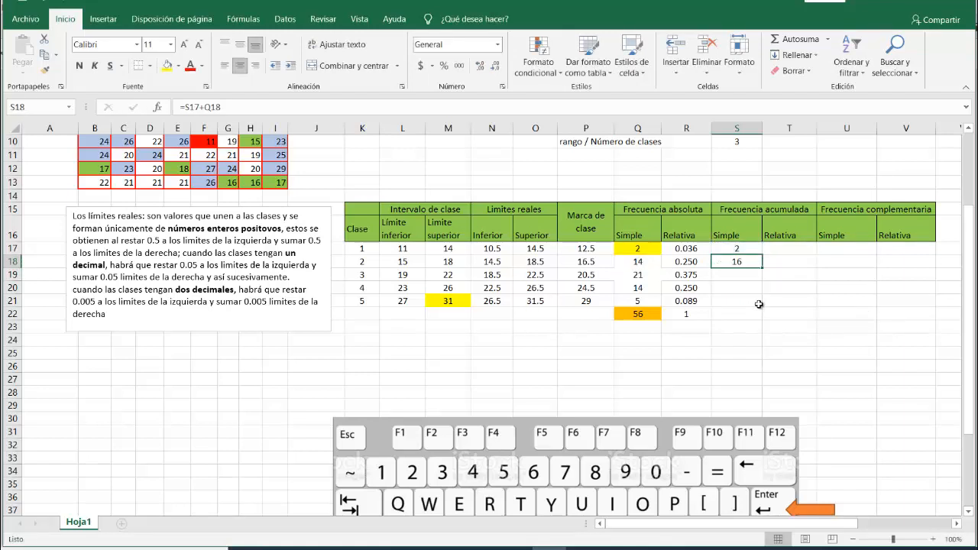
pyautogui.click(759, 304)
pyautogui.click(820, 311)
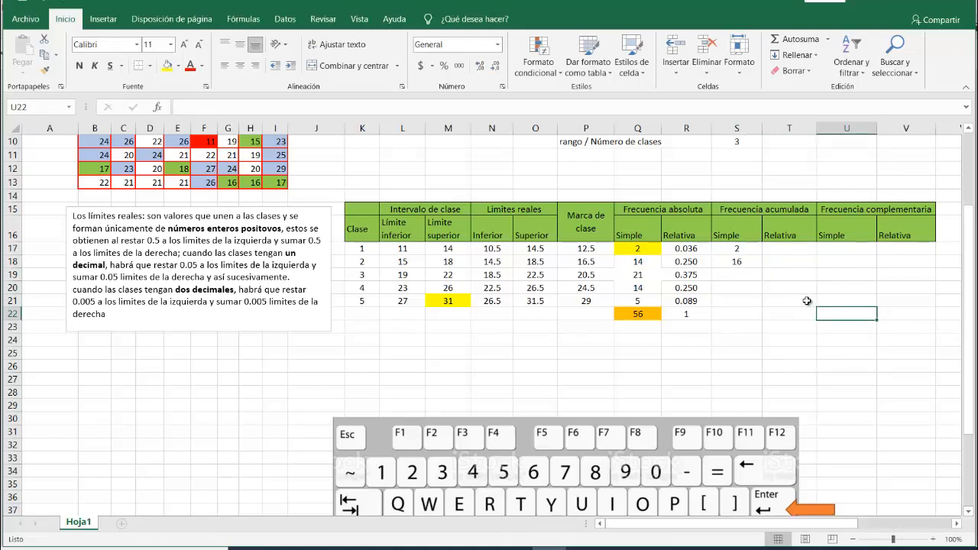
pyautogui.click(740, 261)
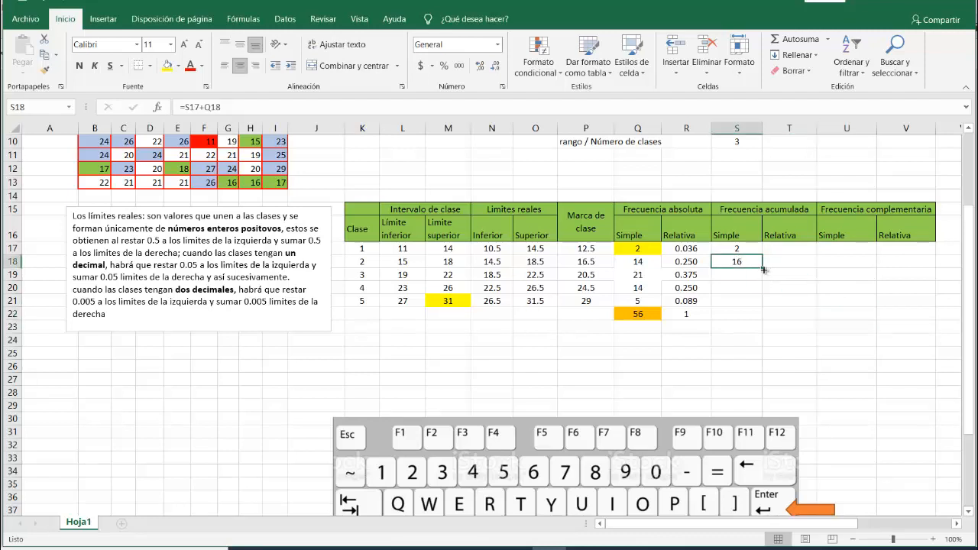
pyautogui.moveTo(763, 269); pyautogui.dragTo(763, 307)
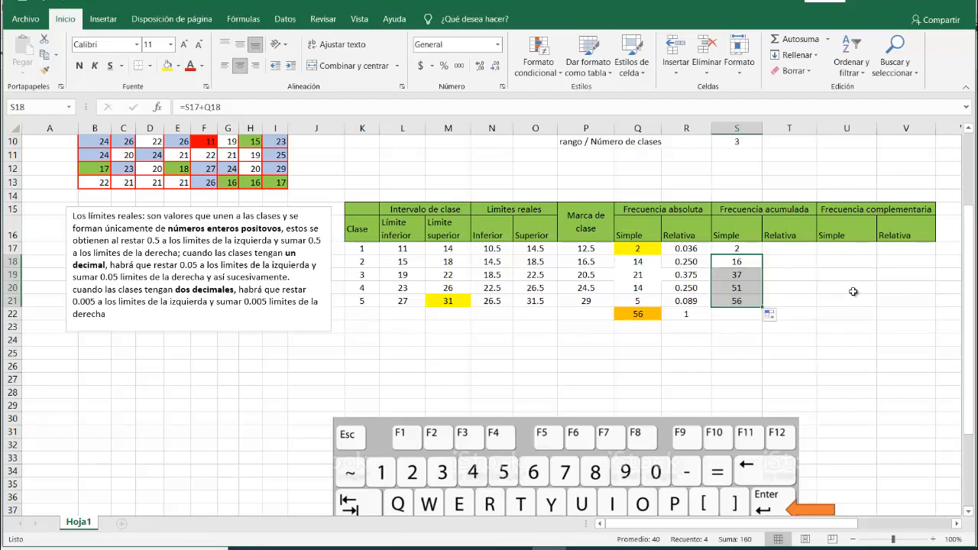
# Highlight the last simple cumulative frequency, S21, with a red fill.
pyautogui.click(750, 302)
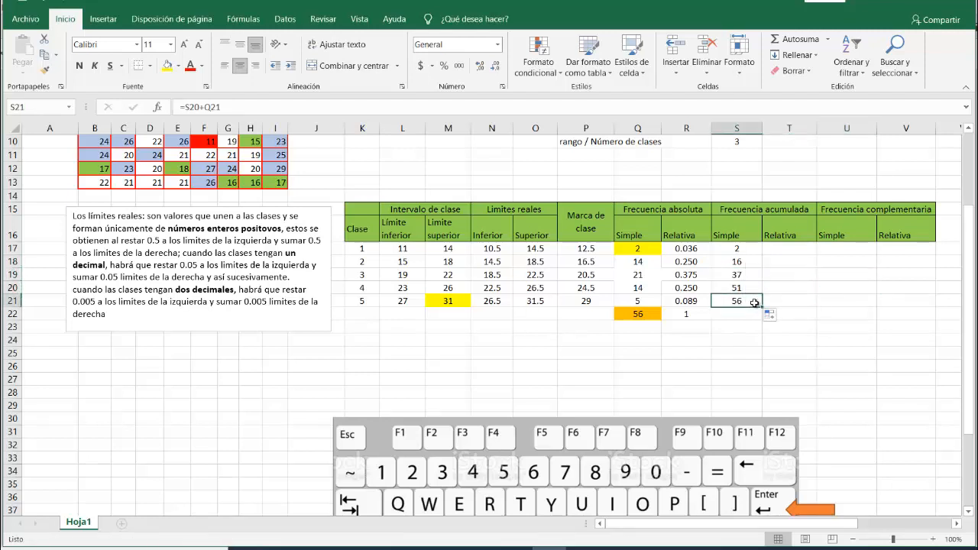
pyautogui.click(178, 66)
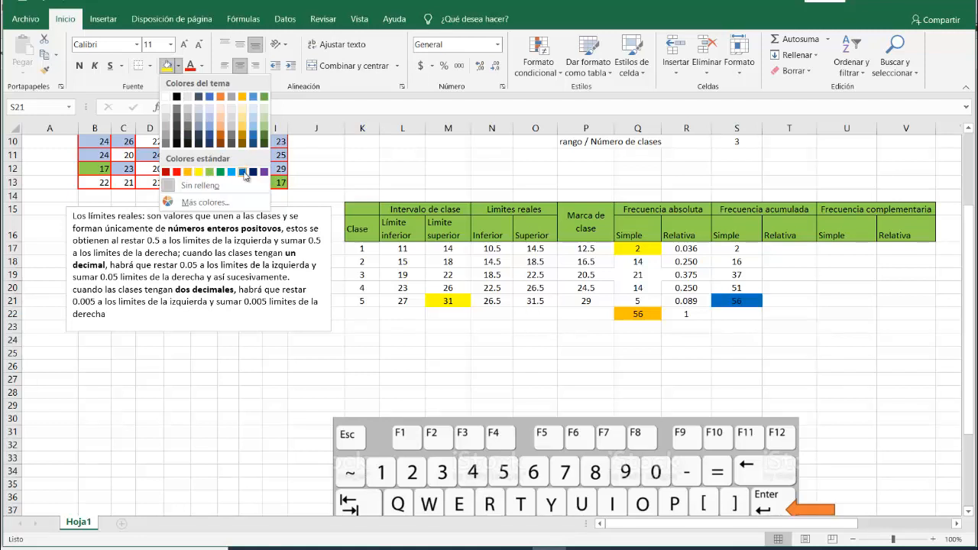
pyautogui.click(176, 172)
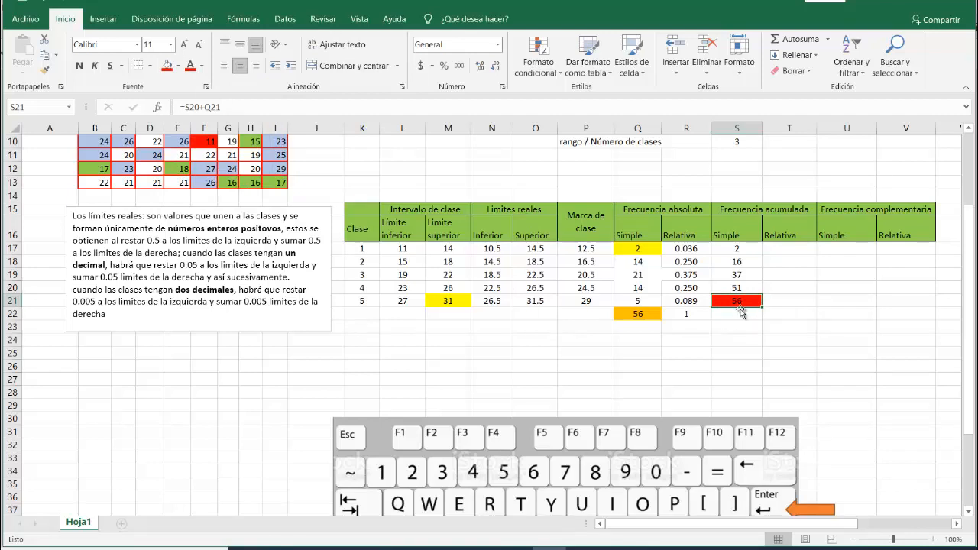
# Calculate the first relative cumulative frequency in T17 with the formula =S17/$Q$22, keeping the reference to the total absolute.
pyautogui.scroll(3, 739, 311)
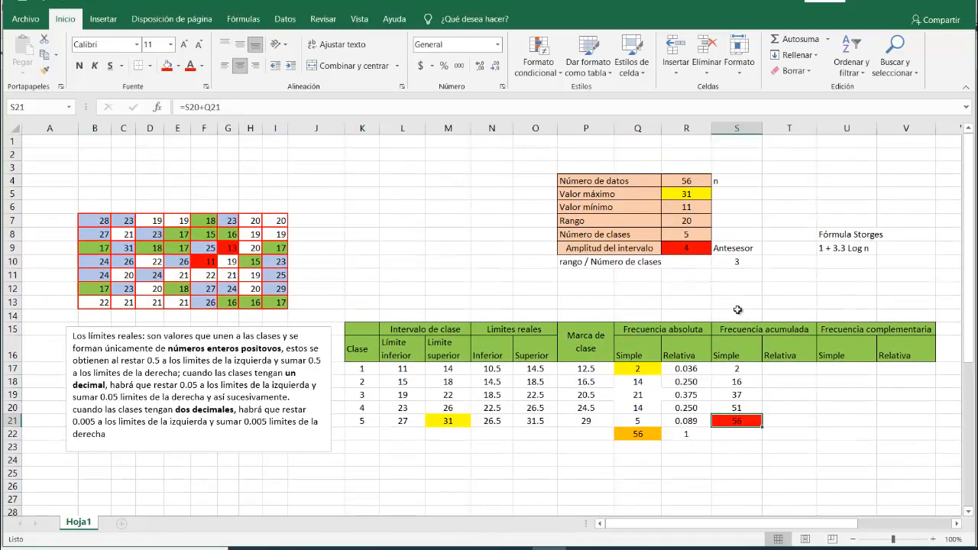
pyautogui.click(689, 181)
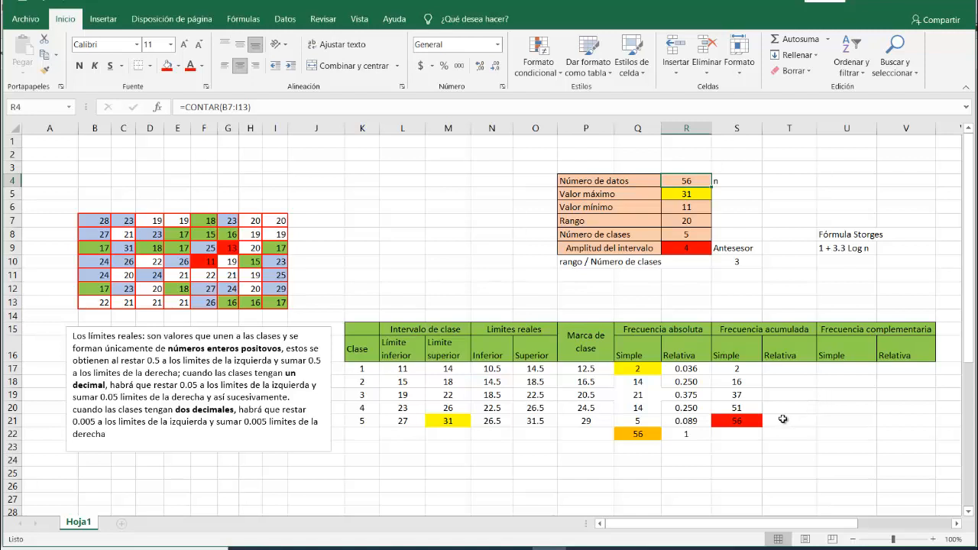
pyautogui.click(779, 351)
pyautogui.click(787, 370)
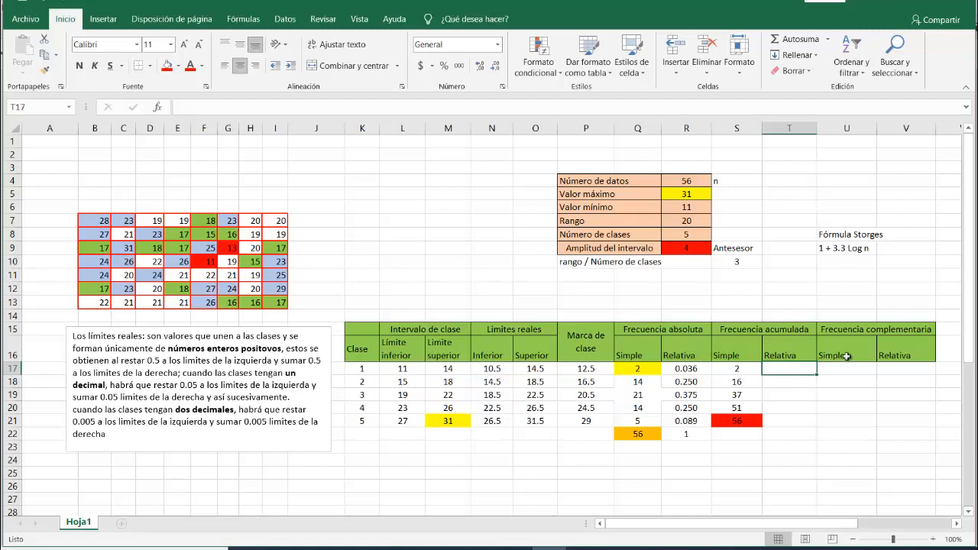
pyautogui.write('=')
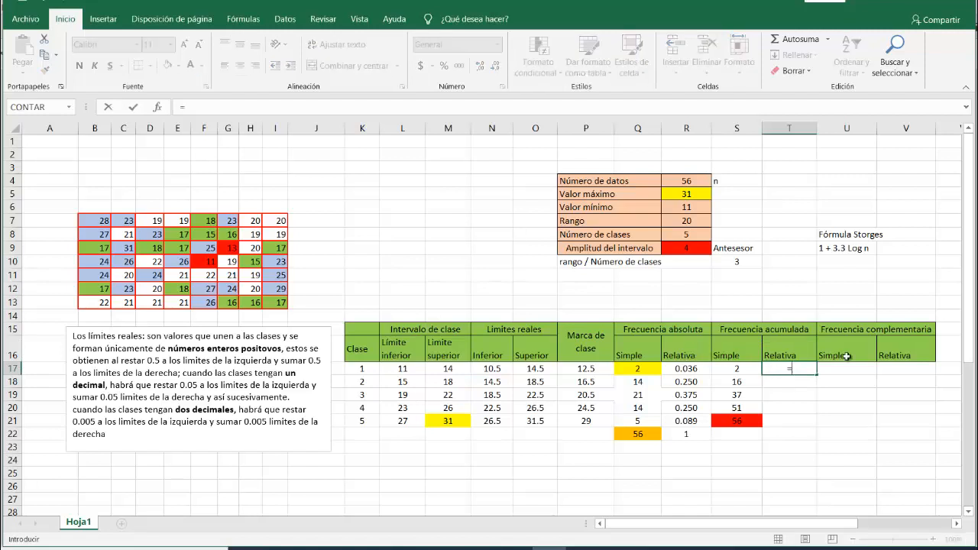
pyautogui.click(736, 368)
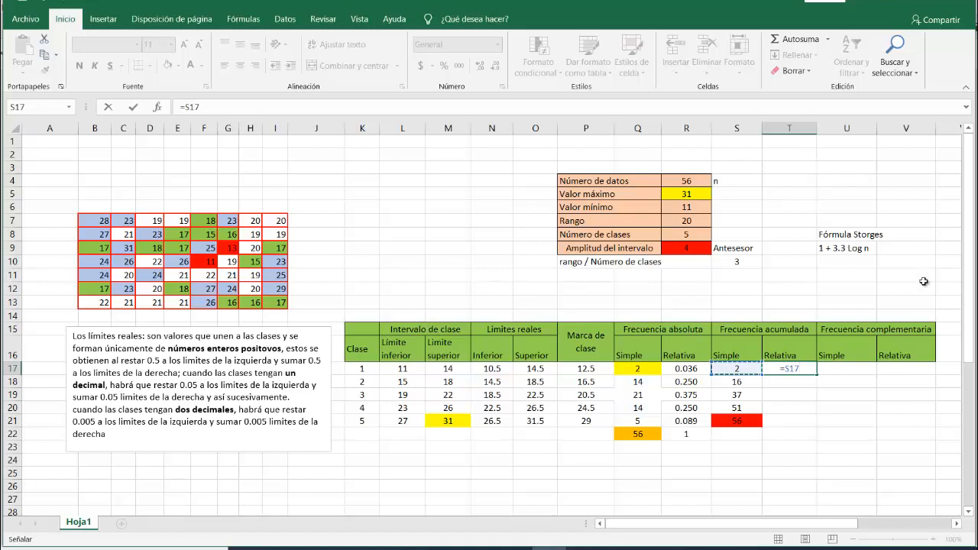
pyautogui.write('/')
pyautogui.click(644, 434)
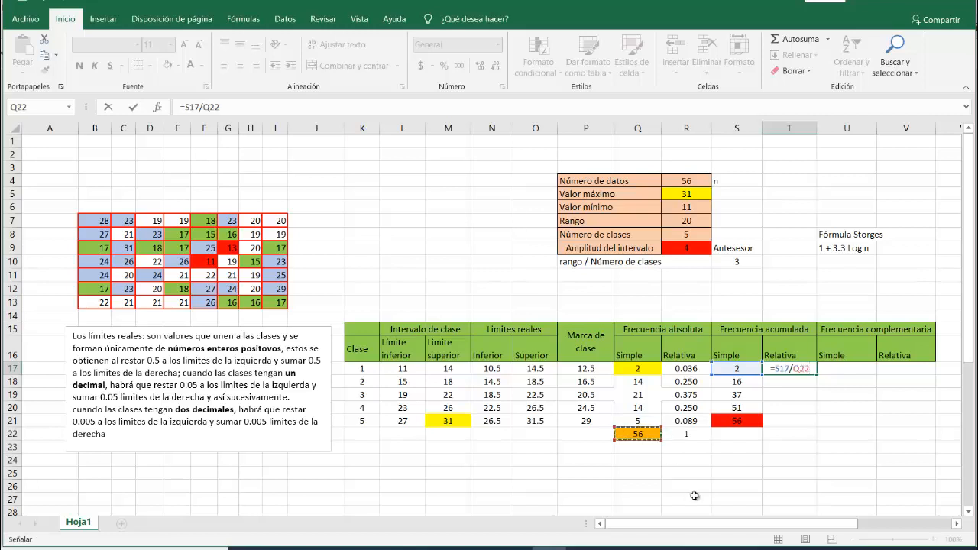
pyautogui.doubleClick(799, 369)
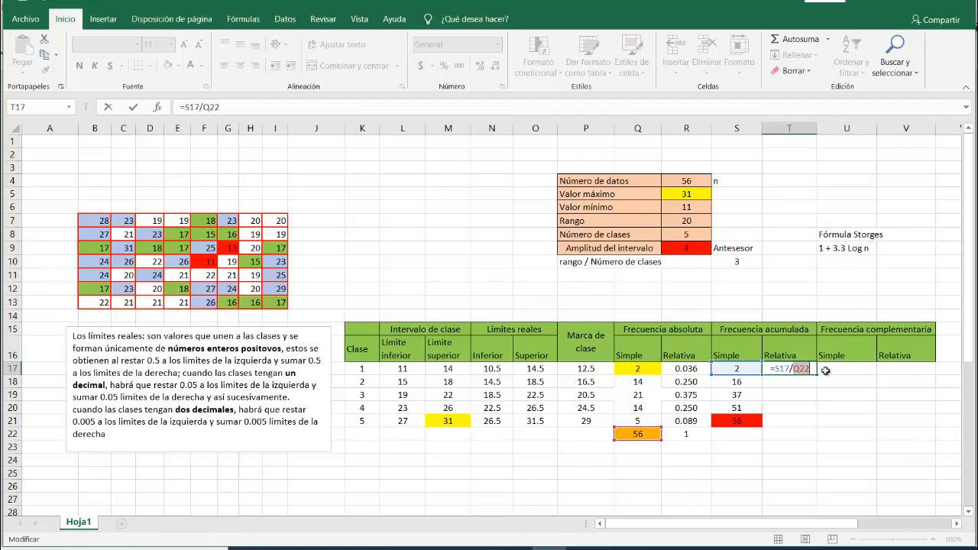
pyautogui.press('F4')
pyautogui.hotkey('ctrl', 'Return')
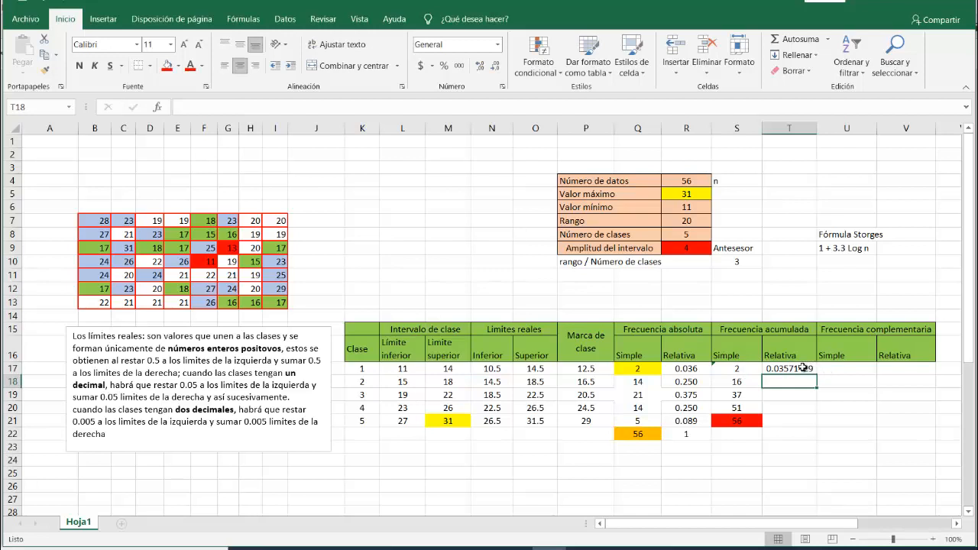
# Fill the T17 formula down to T21 and highlight T21 with a light blue fill.
pyautogui.moveTo(818, 374); pyautogui.dragTo(818, 428)
pyautogui.click(790, 422)
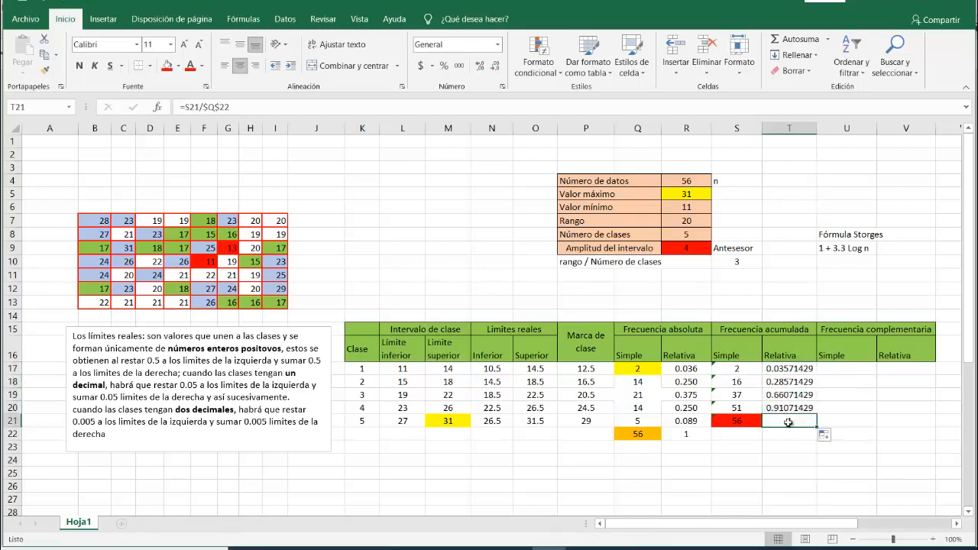
pyautogui.click(177, 66)
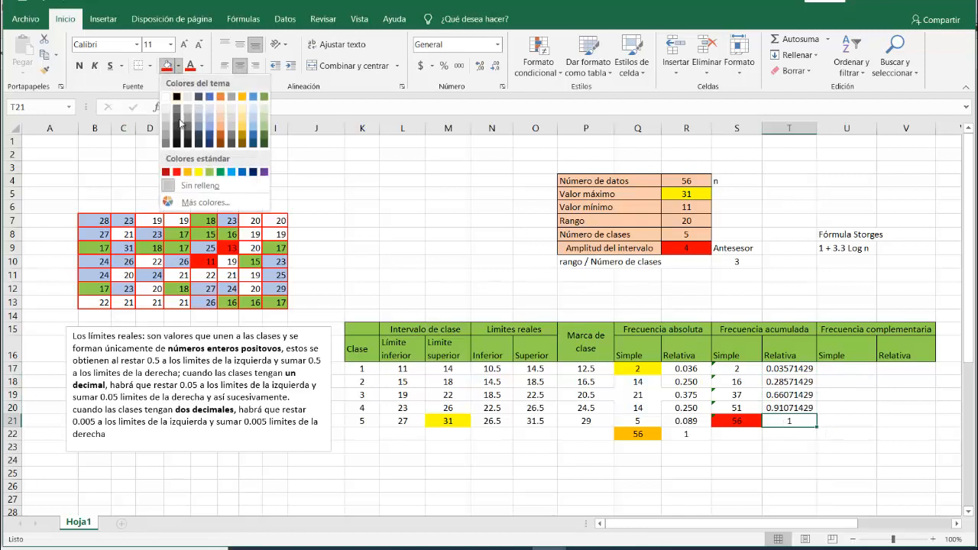
pyautogui.click(232, 172)
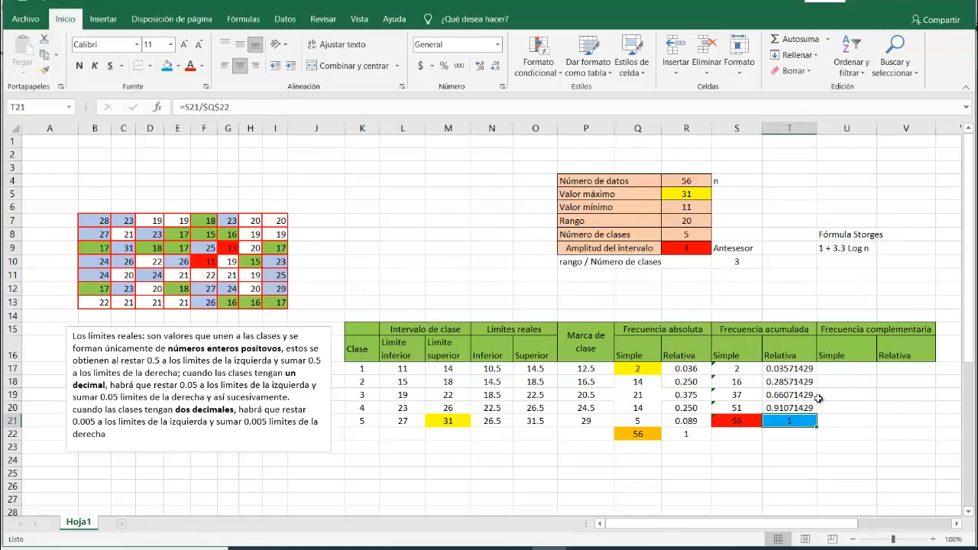
# Inspect the formula alerts in the simple cumulative frequency cells S17 to S19 and the error options offered for S18.
pyautogui.click(724, 395)
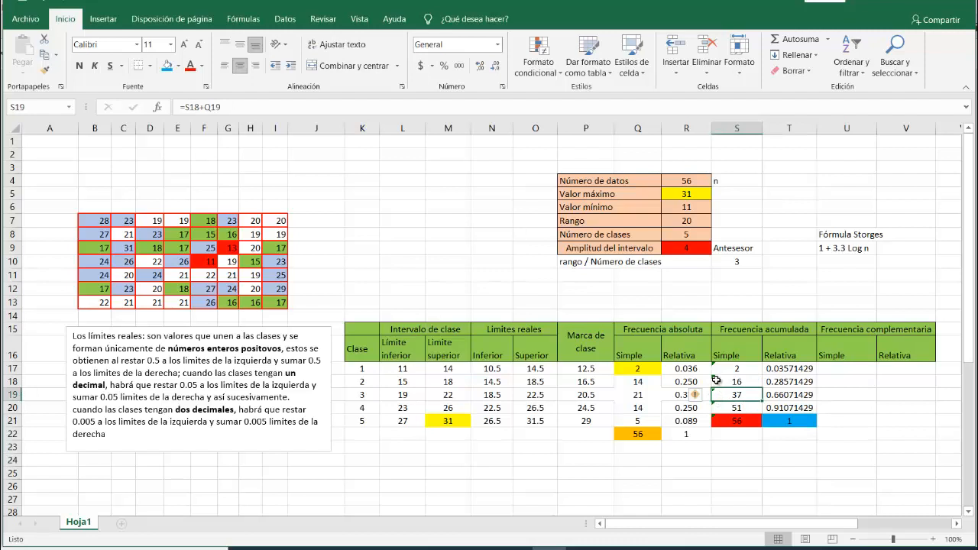
pyautogui.click(717, 379)
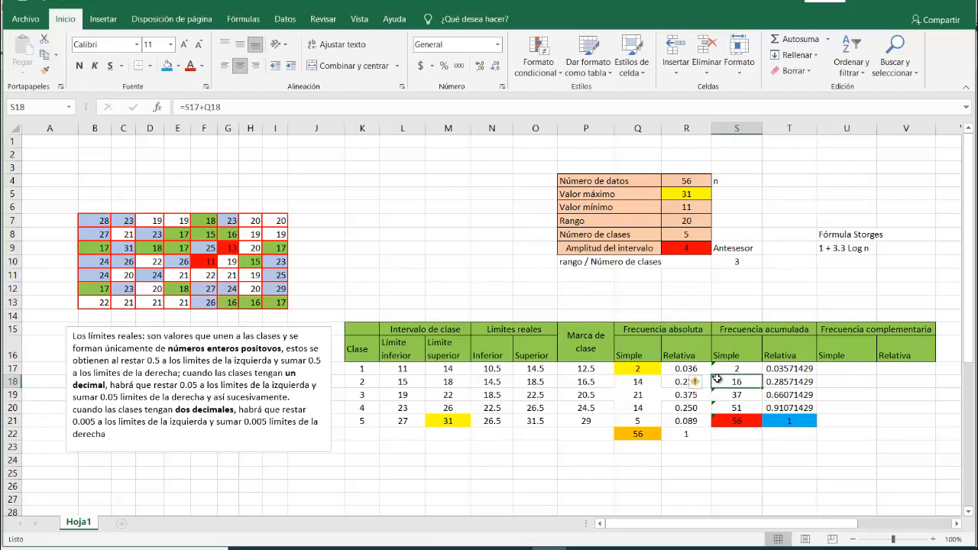
pyautogui.click(717, 368)
pyautogui.click(722, 383)
pyautogui.click(700, 383)
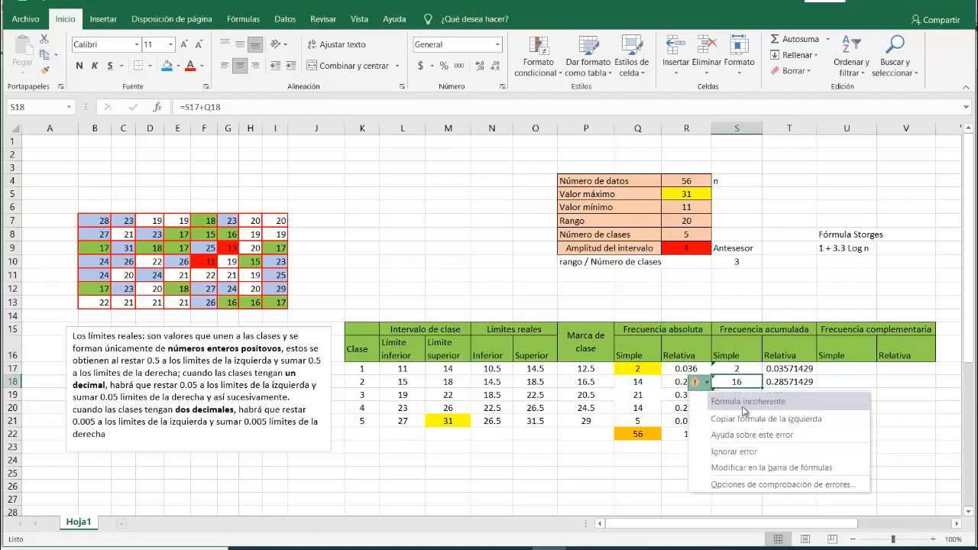
pyautogui.click(732, 384)
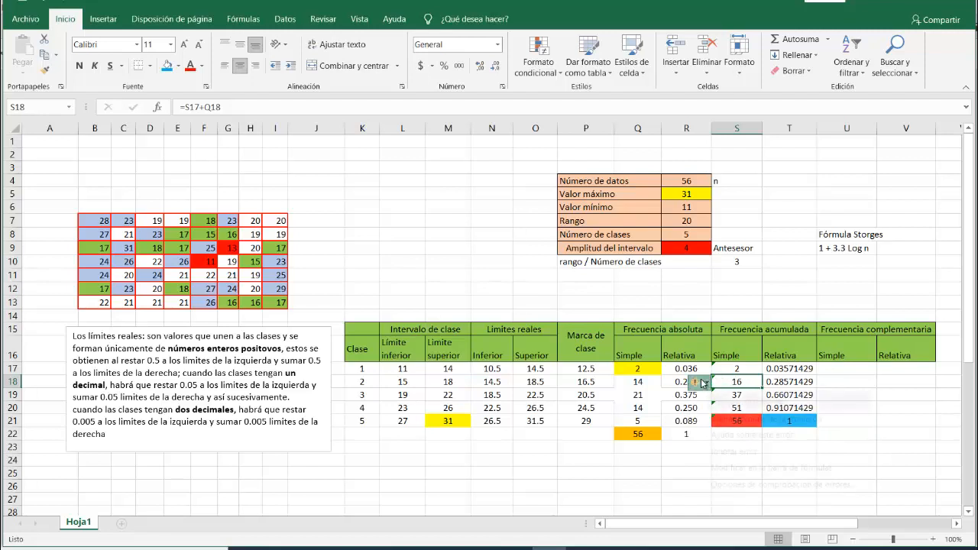
pyautogui.click(698, 382)
pyautogui.click(736, 368)
pyautogui.click(735, 368)
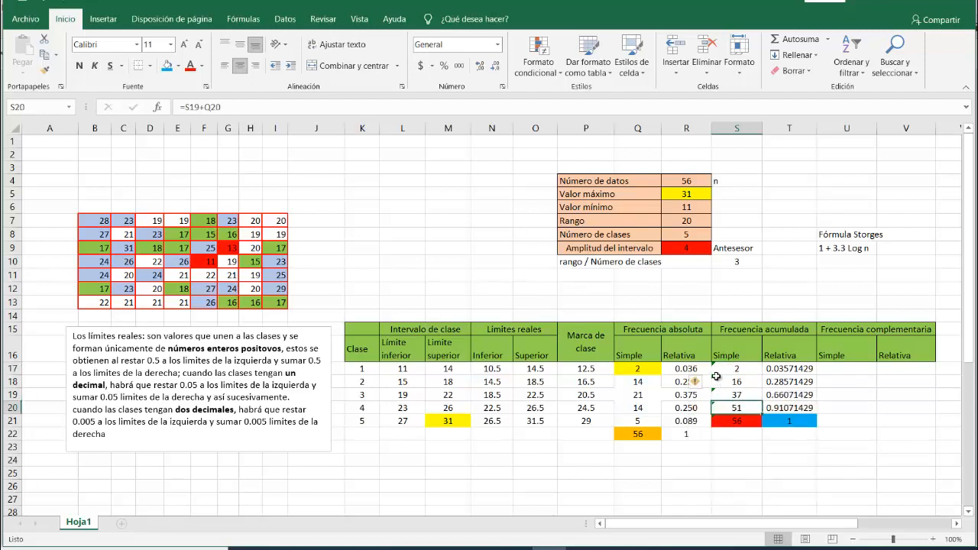
pyautogui.click(725, 382)
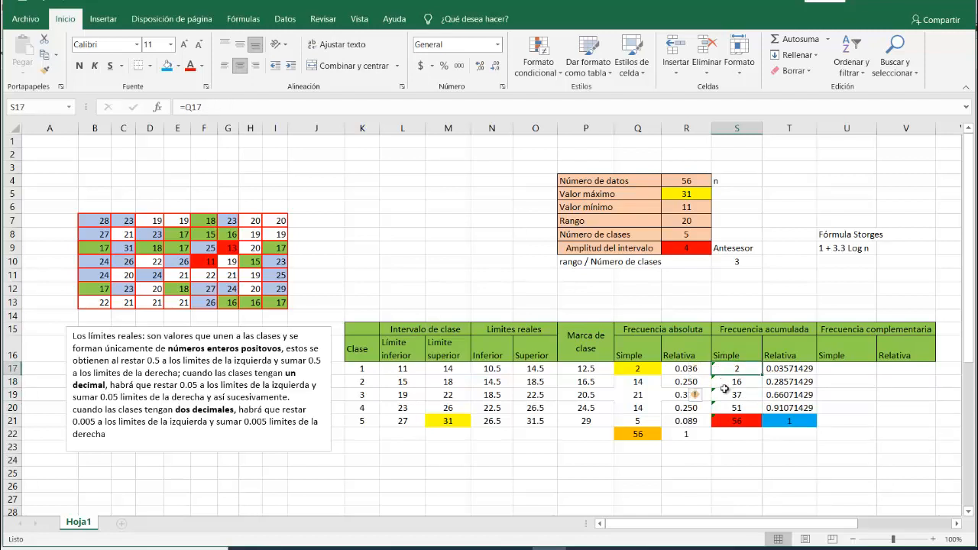
pyautogui.click(726, 394)
pyautogui.click(723, 383)
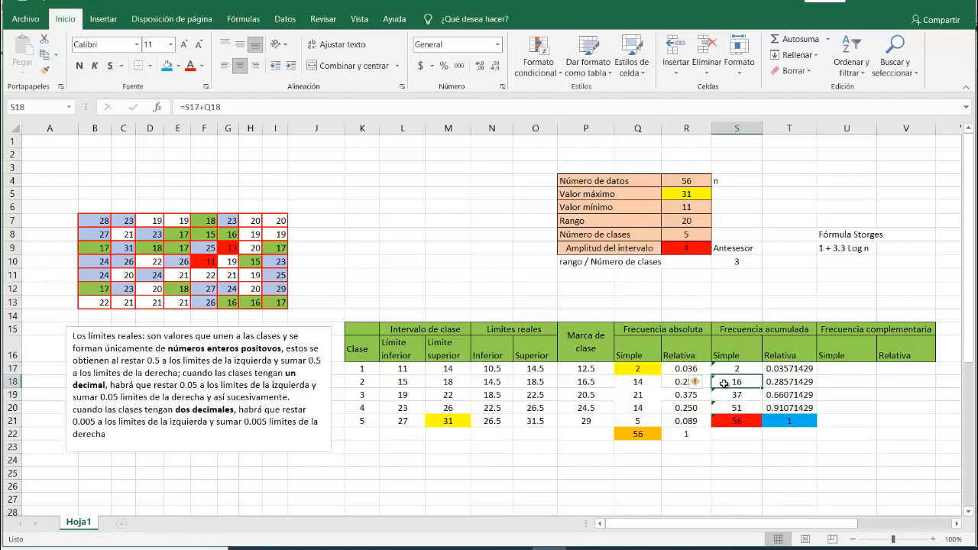
# Ignore the inconsistent-formula error in S20.
pyautogui.click(735, 405)
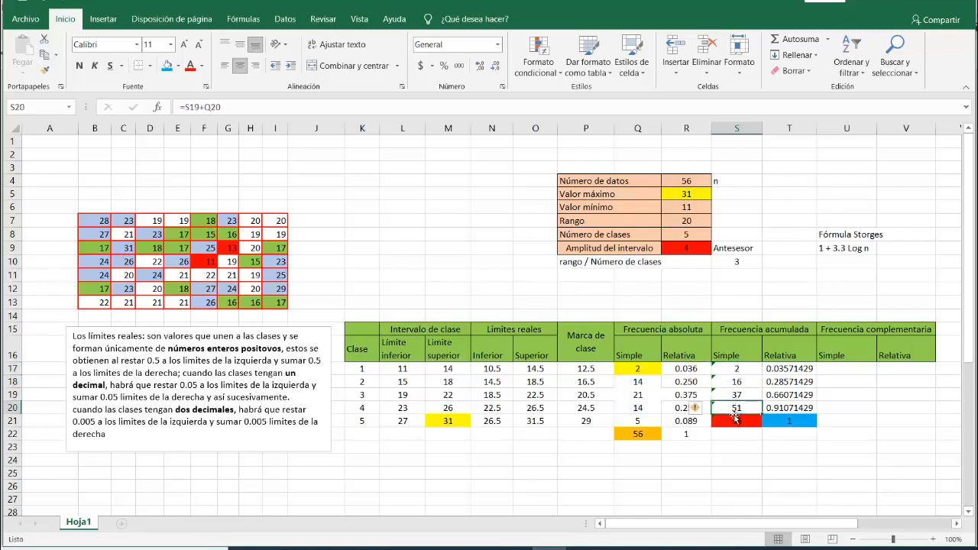
pyautogui.click(698, 409)
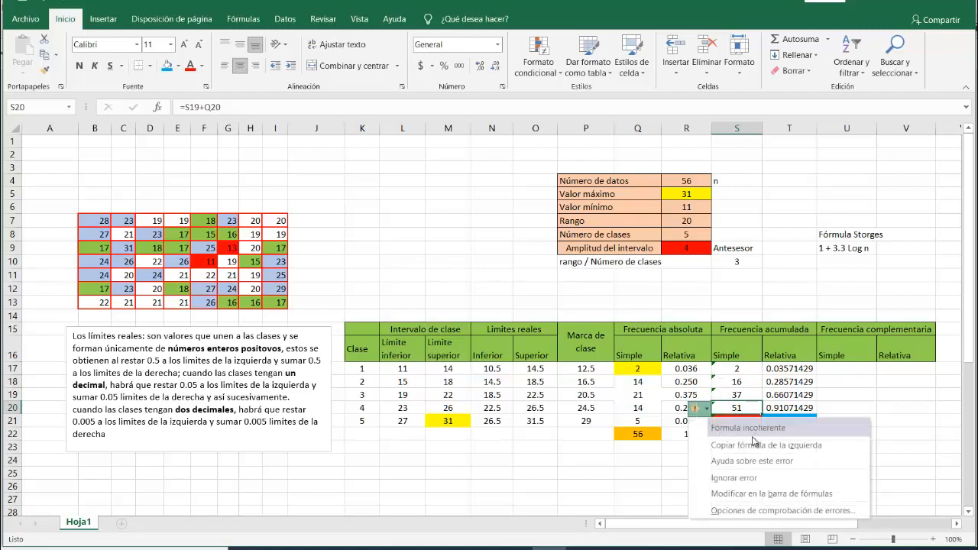
pyautogui.click(746, 478)
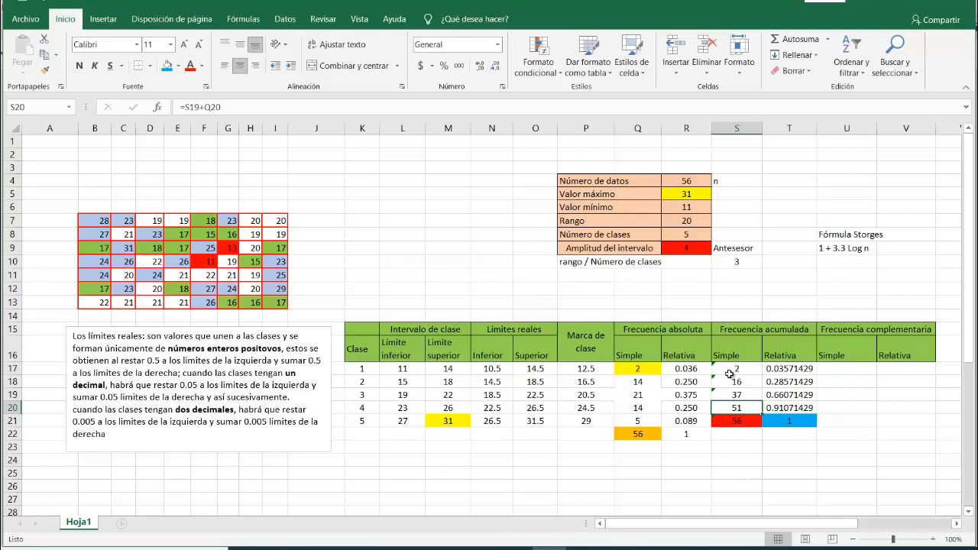
# Ignore the formula errors across the whole simple cumulative frequency range S17:S21.
pyautogui.moveTo(727, 366); pyautogui.dragTo(736, 421)
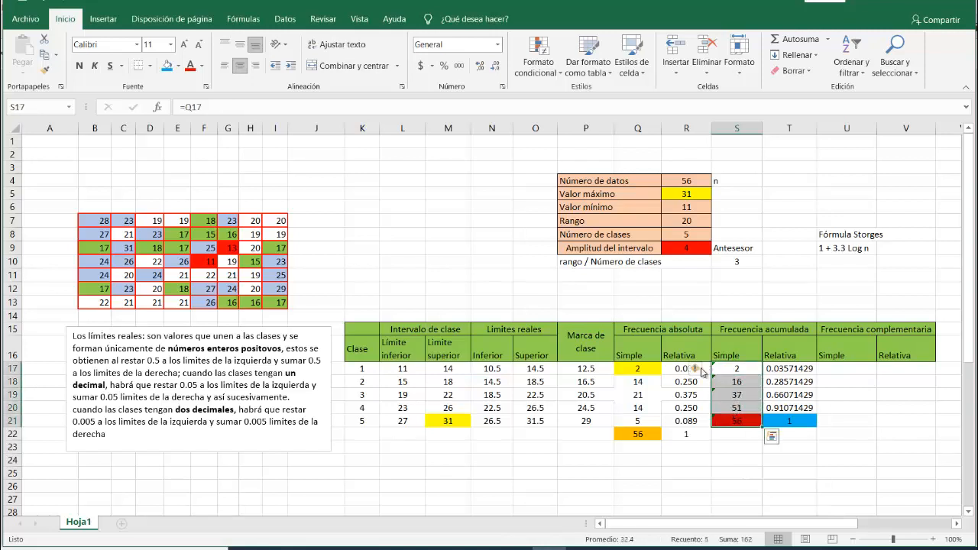
pyautogui.click(700, 369)
pyautogui.click(714, 439)
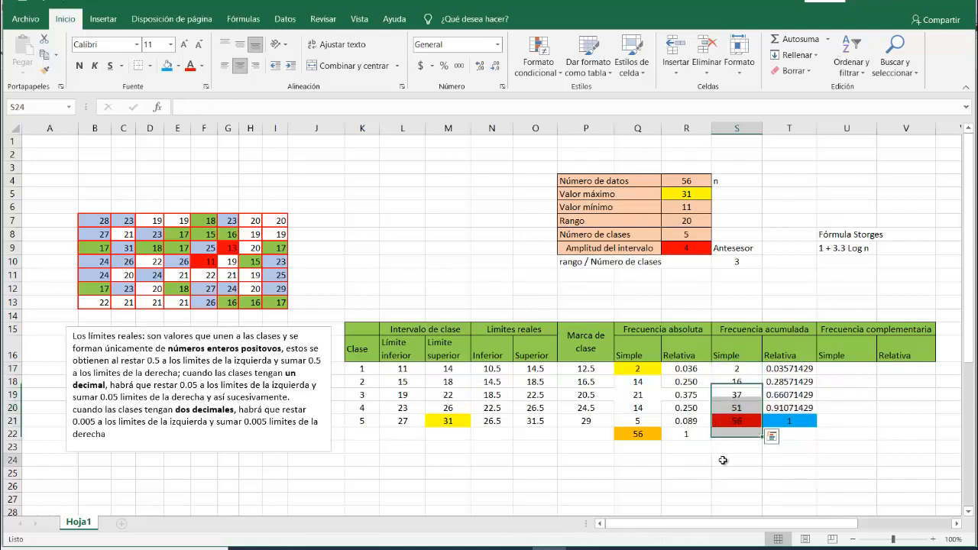
pyautogui.click(723, 459)
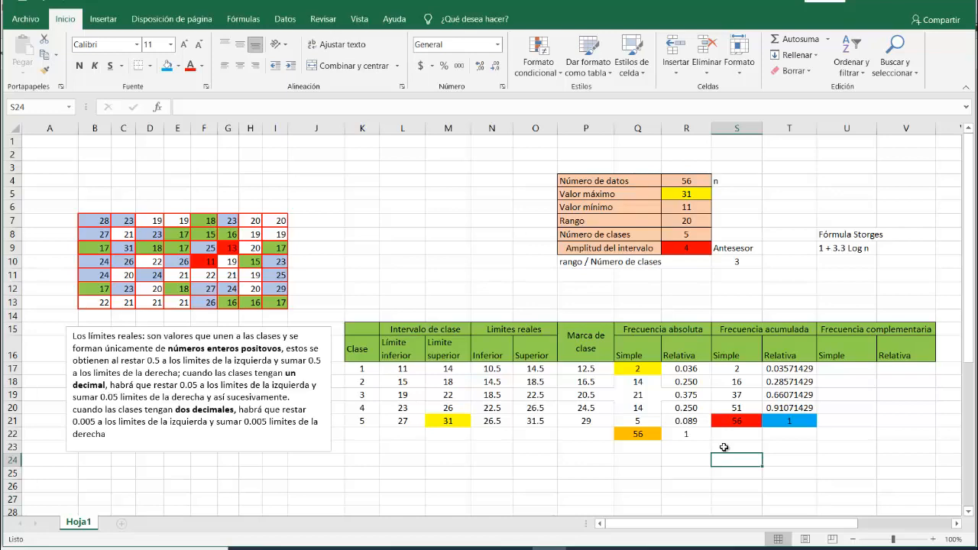
# Switch to the textbook PDF and check the simple and relative cumulative frequency columns in Tabla 2.1 on page 8.
pyautogui.scroll(-1, 753, 351)
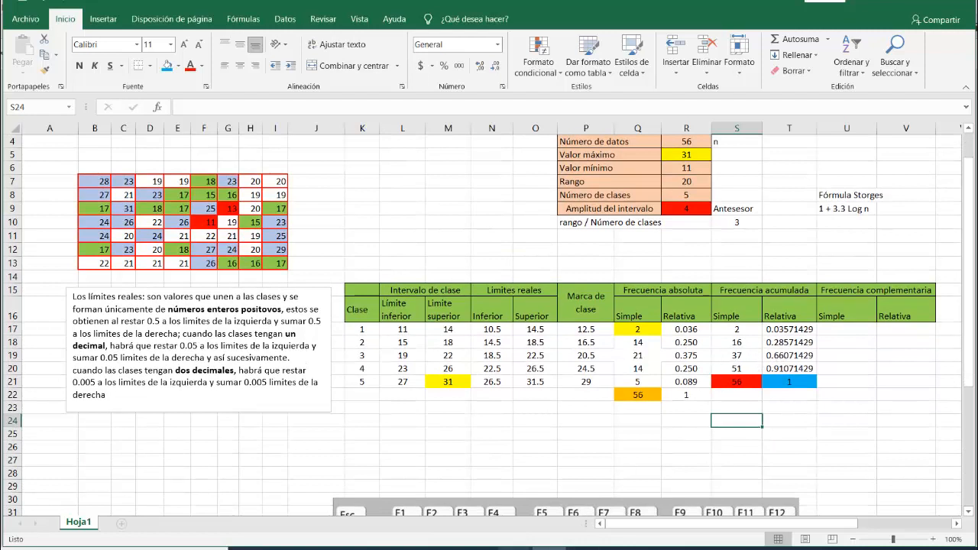
pyautogui.moveTo(513, 548)
pyautogui.click(393, 486)
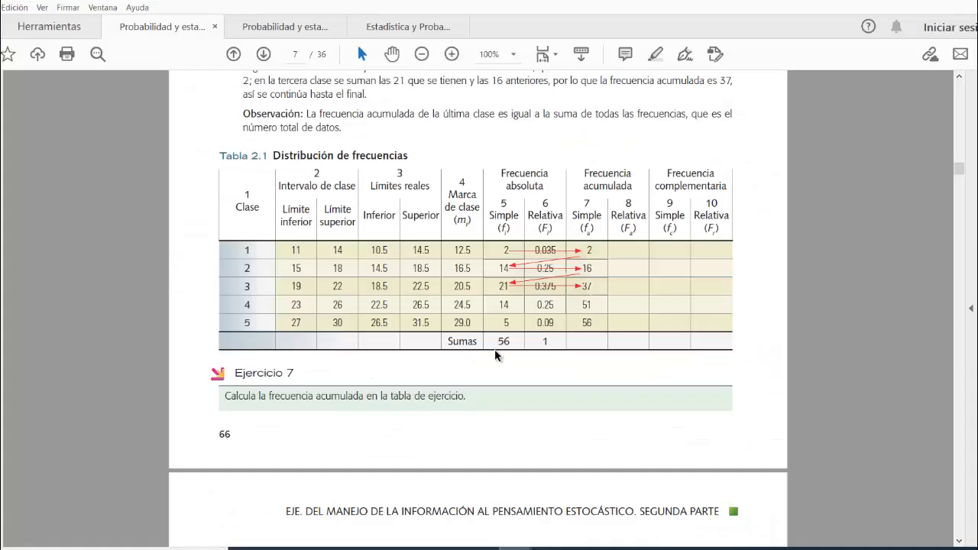
pyautogui.scroll(-8, 601, 224)
pyautogui.scroll(-3, 601, 224)
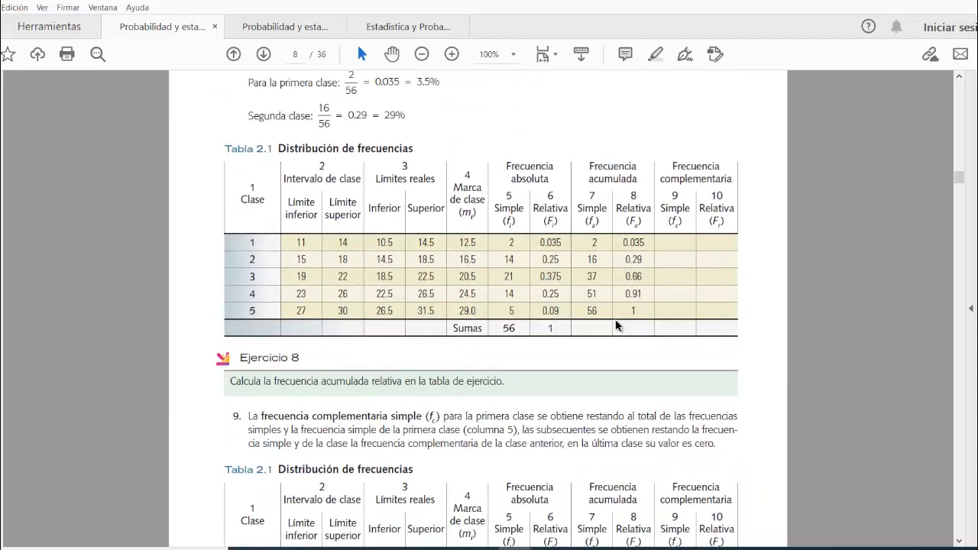
pyautogui.moveTo(585, 310); pyautogui.dragTo(636, 313)
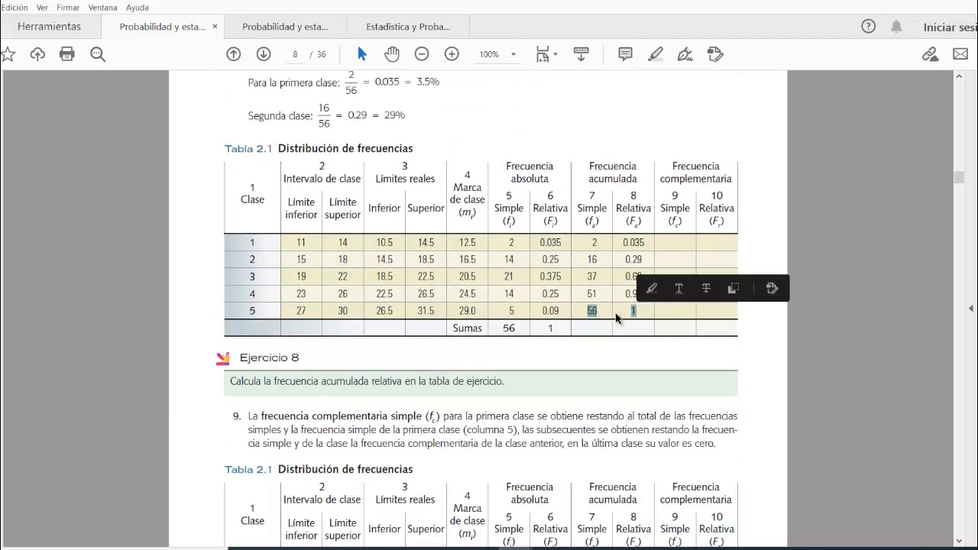
pyautogui.click(633, 319)
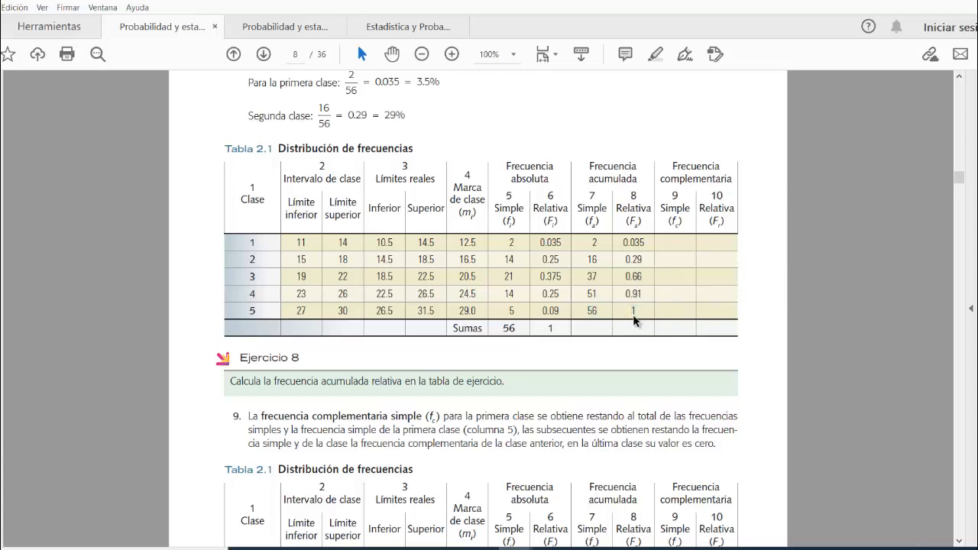
# Read in the textbook how the simple complementary frequency is obtained, then return to the Excel sheet and select U17.
pyautogui.scroll(-1, 634, 317)
pyautogui.scroll(-1, 633, 316)
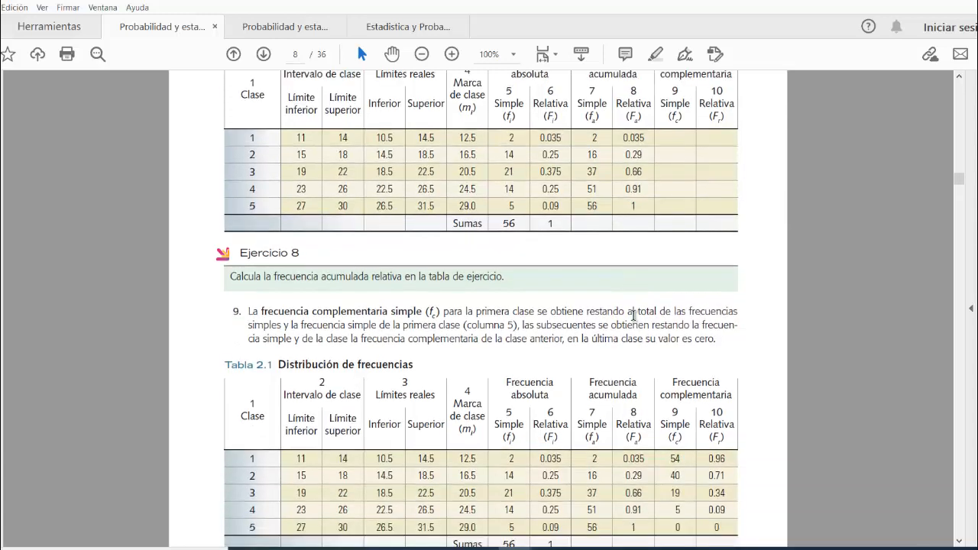
pyautogui.scroll(-1, 633, 314)
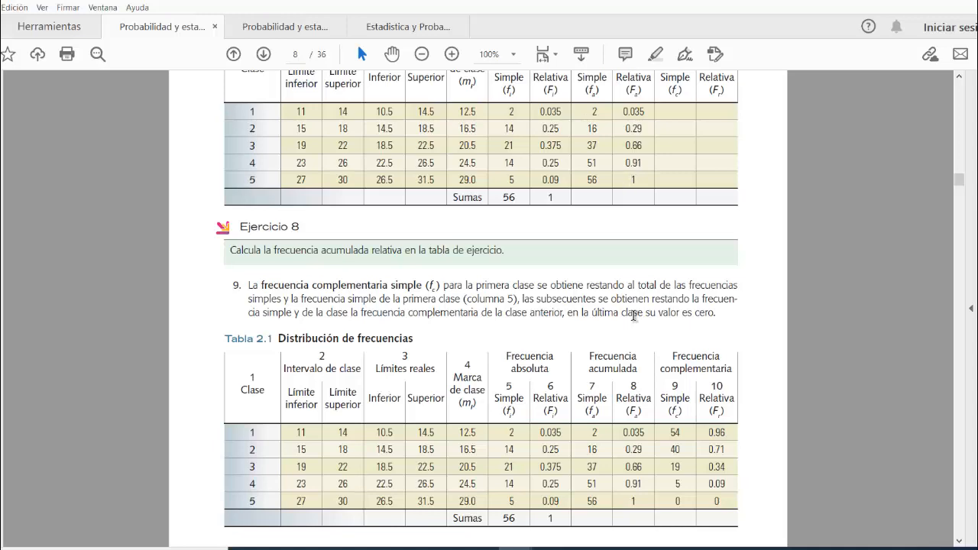
pyautogui.scroll(-1, 633, 314)
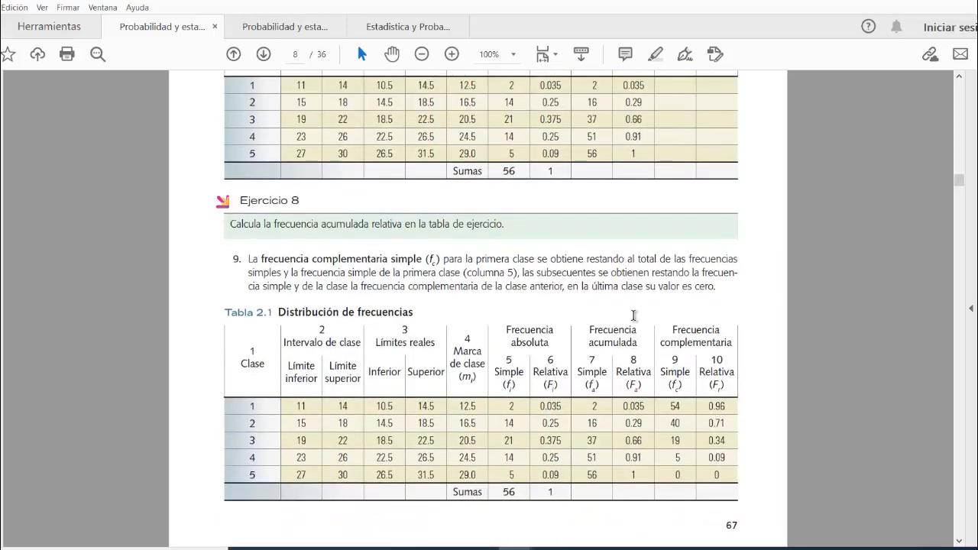
pyautogui.scroll(3, 633, 315)
pyautogui.scroll(-8, 634, 315)
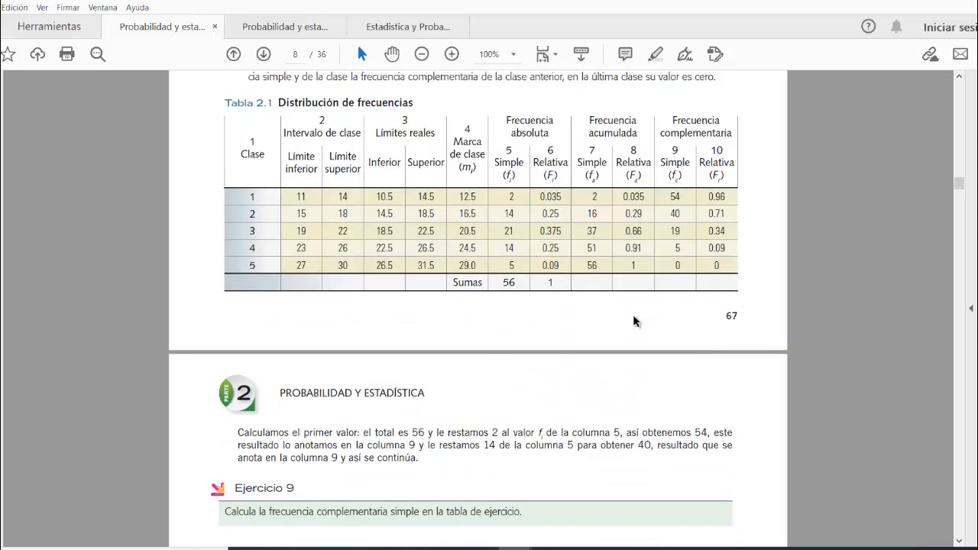
pyautogui.scroll(2, 634, 320)
pyautogui.scroll(-1, 633, 320)
pyautogui.scroll(-2, 634, 320)
pyautogui.scroll(4, 633, 320)
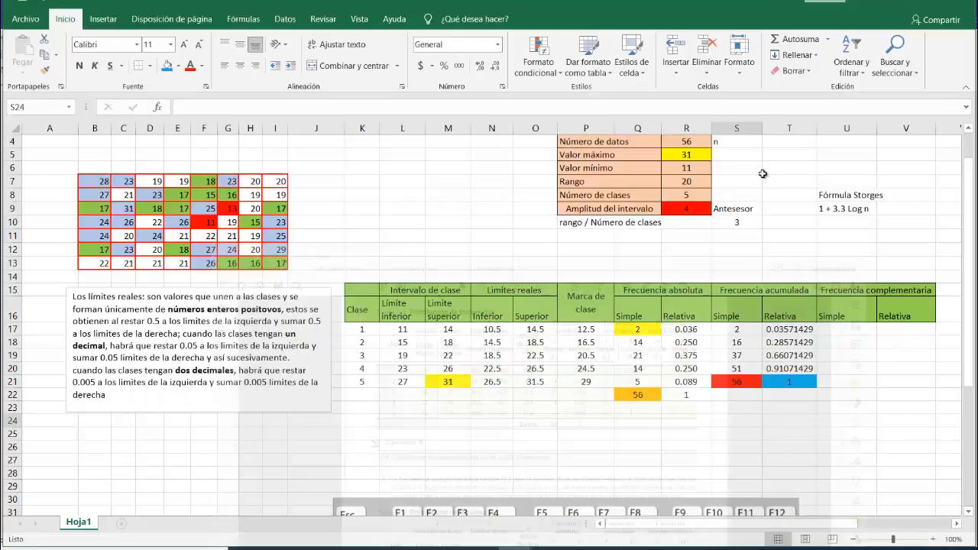
pyautogui.click(848, 329)
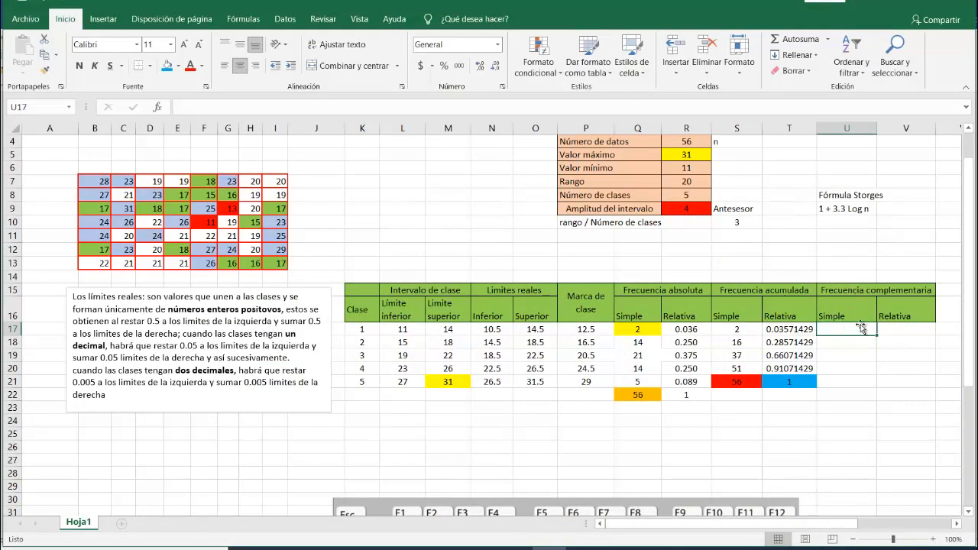
pyautogui.write('=')
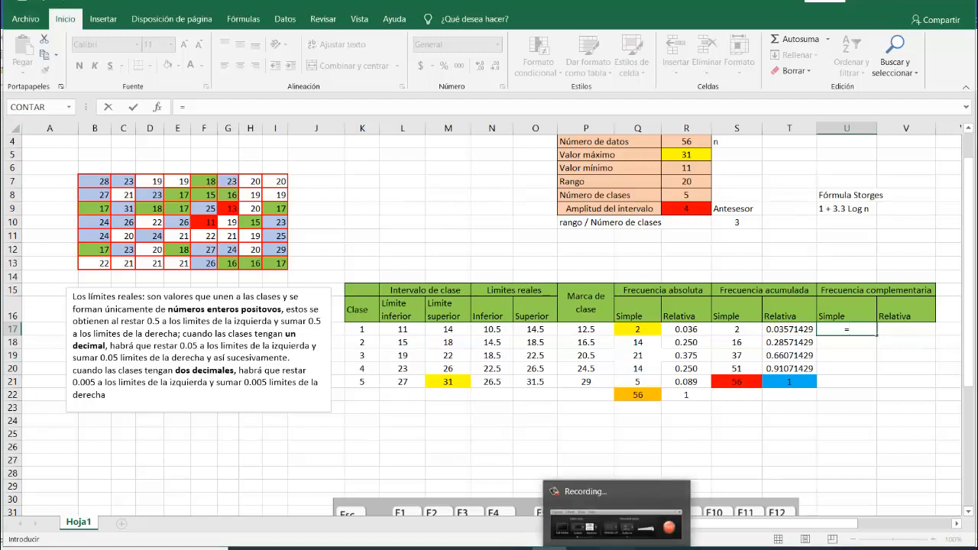
pyautogui.click(617, 549)
pyautogui.click(922, 508)
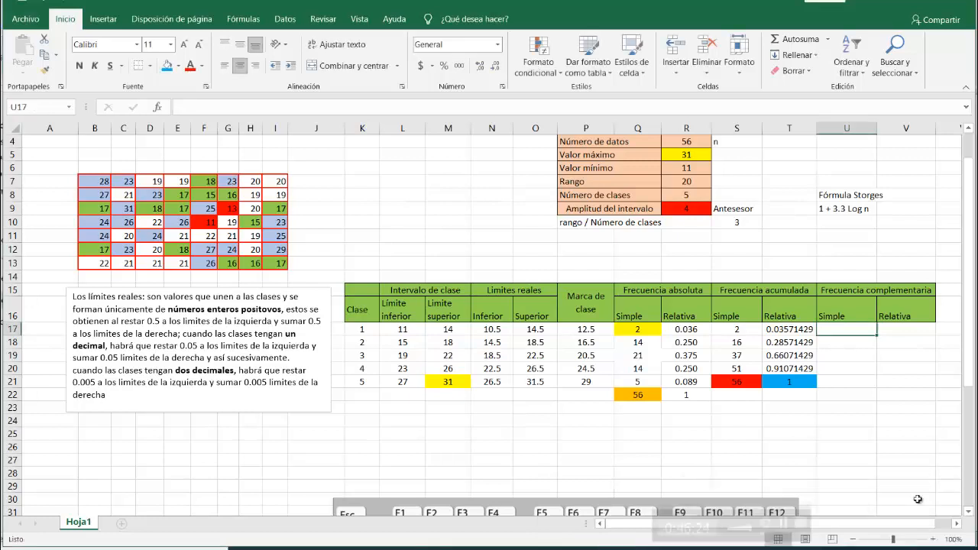
pyautogui.click(878, 429)
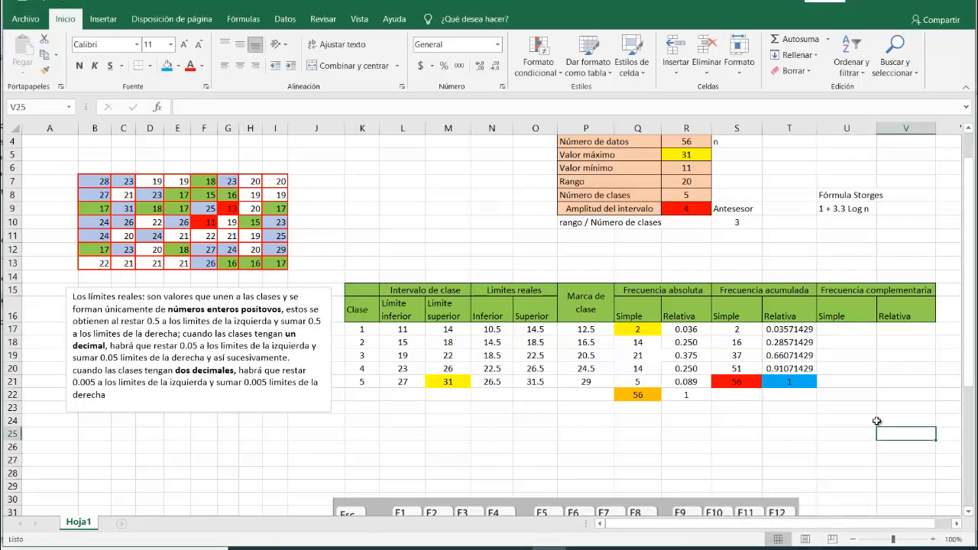
# Calculate the first class's simple complementary frequency in U17 with the formula =S21-Q17.
pyautogui.click(838, 330)
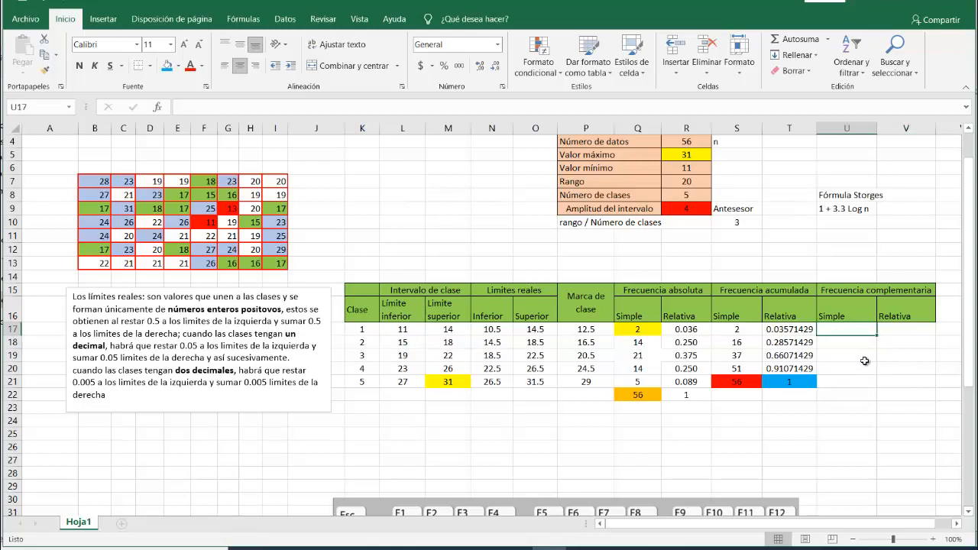
pyautogui.write('=')
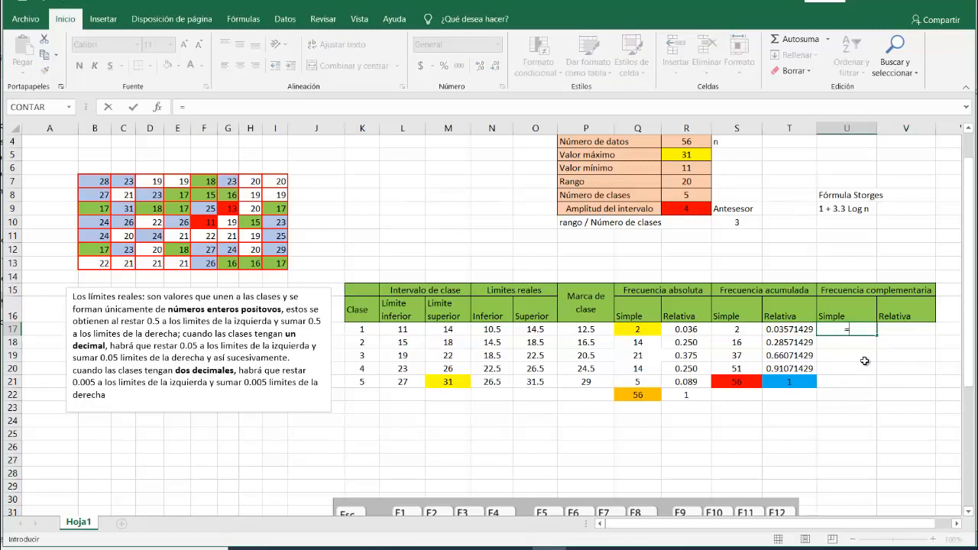
pyautogui.click(741, 382)
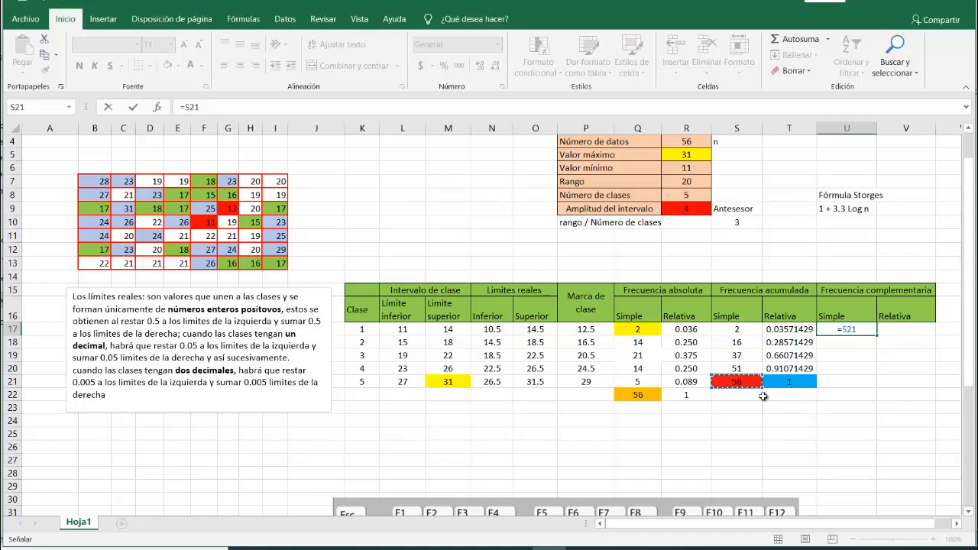
pyautogui.write('-')
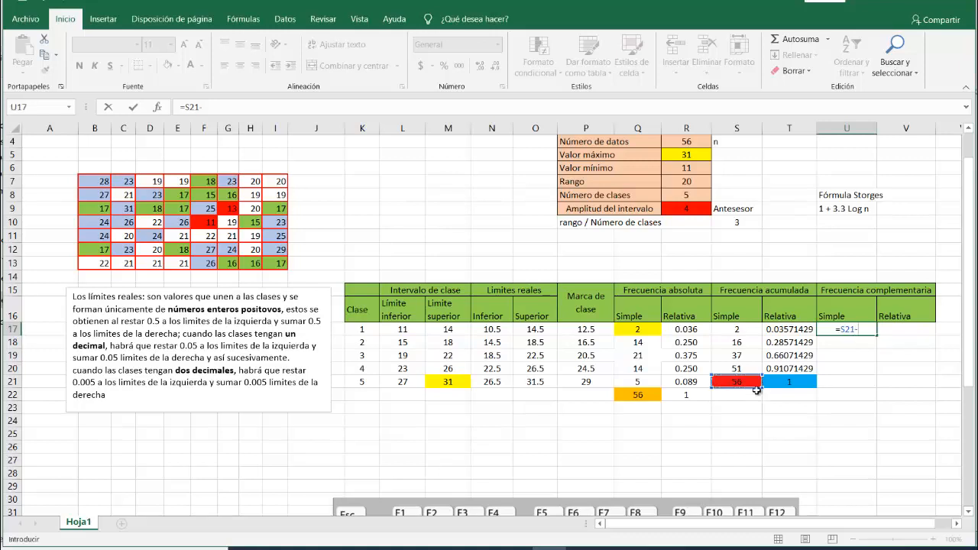
pyautogui.click(640, 330)
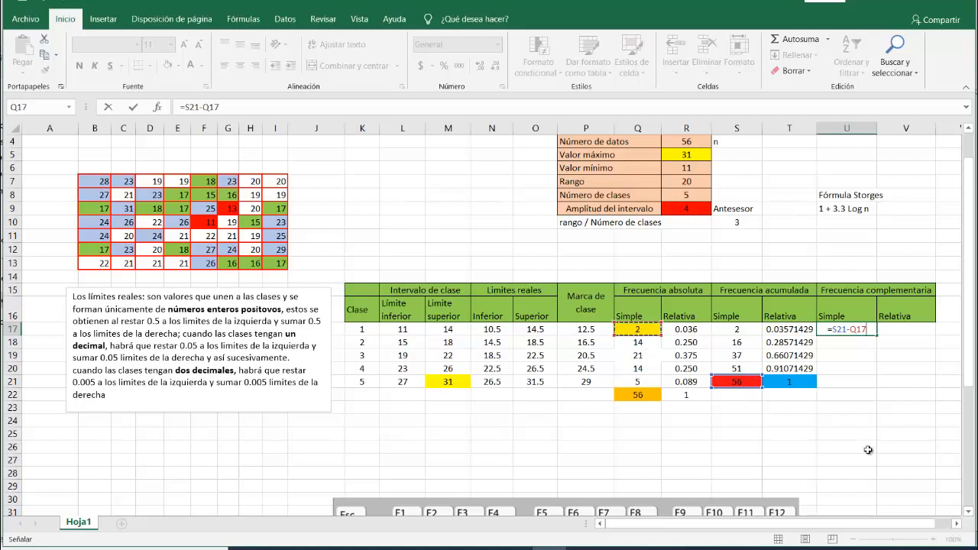
pyautogui.press('Return')
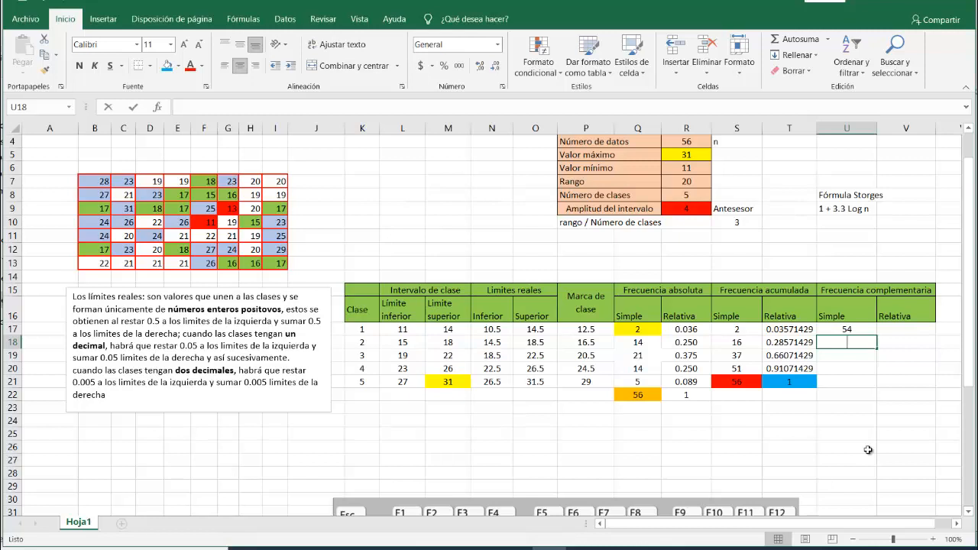
pyautogui.write('=')
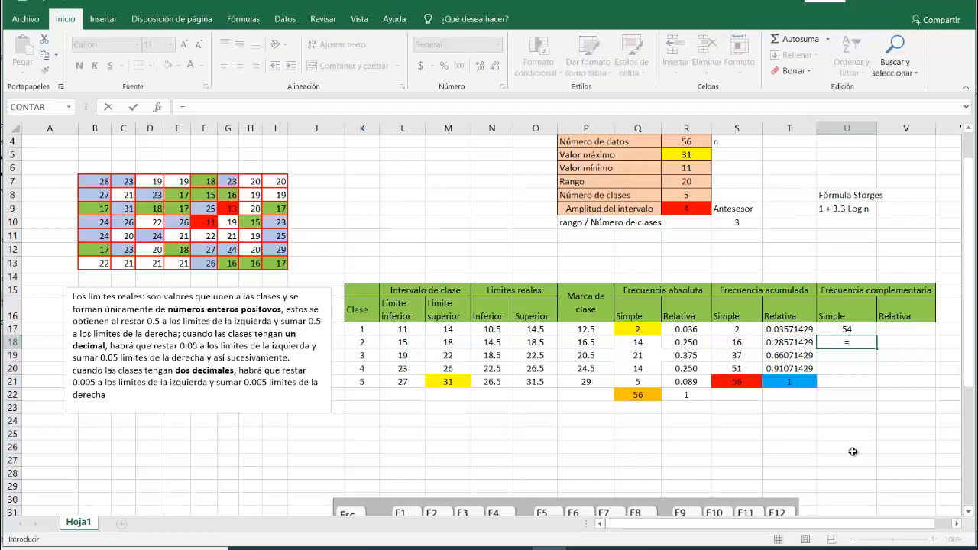
pyautogui.click(869, 329)
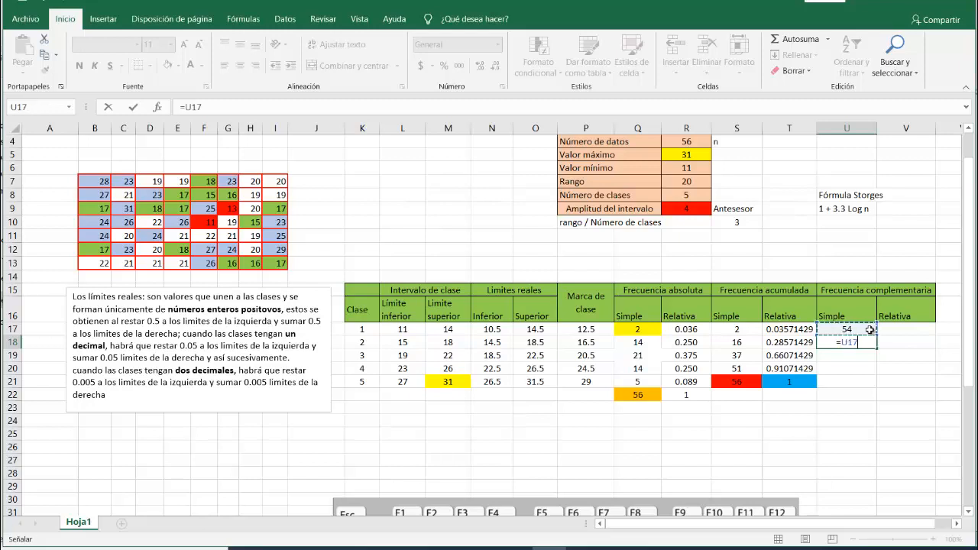
pyautogui.moveTo(617, 547)
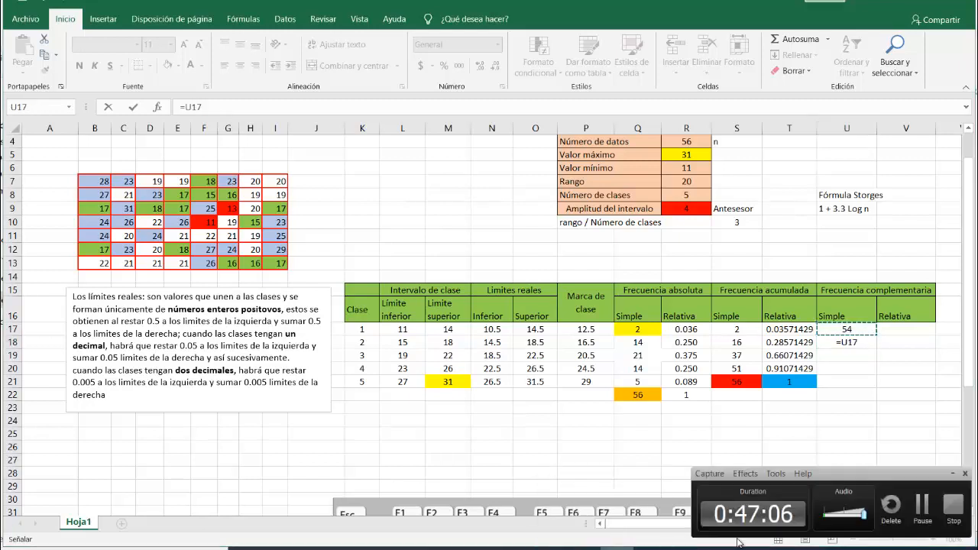
pyautogui.click(922, 506)
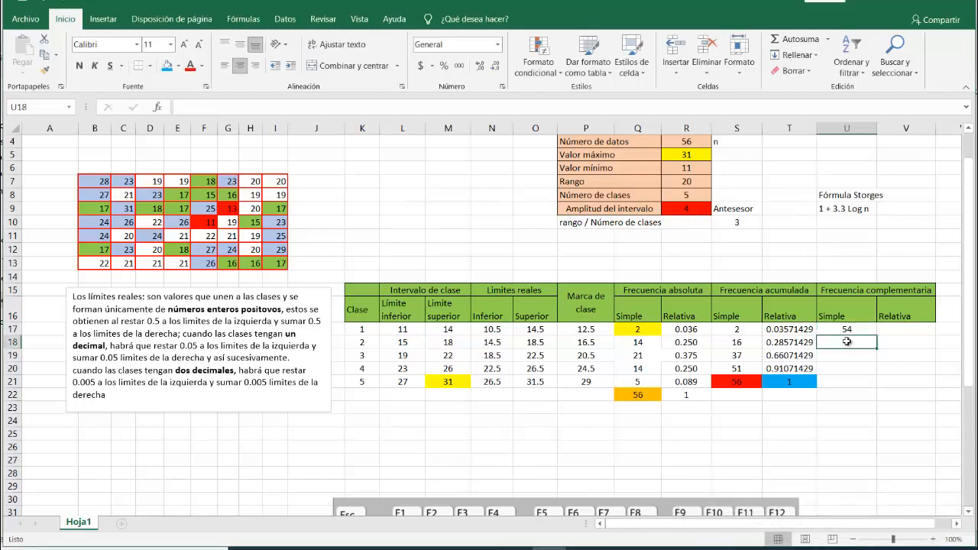
# Calculate the second class's simple complementary frequency in U18 with the formula =U17-Q18.
pyautogui.write('=')
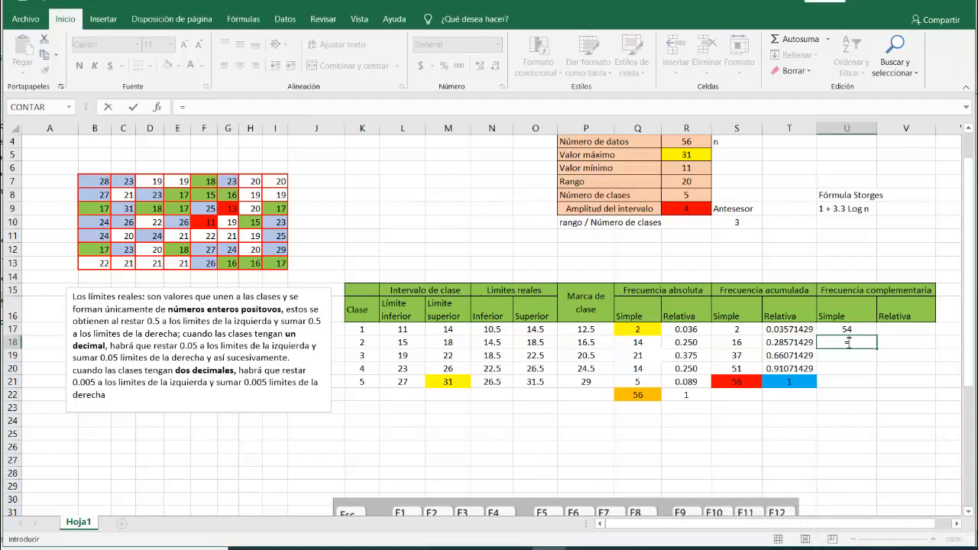
pyautogui.click(831, 329)
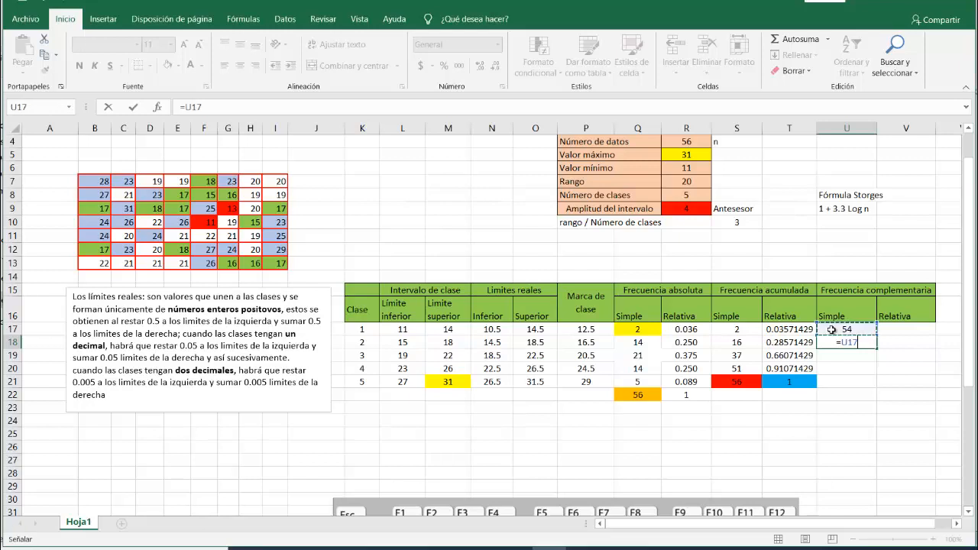
pyautogui.write('-')
pyautogui.click(641, 344)
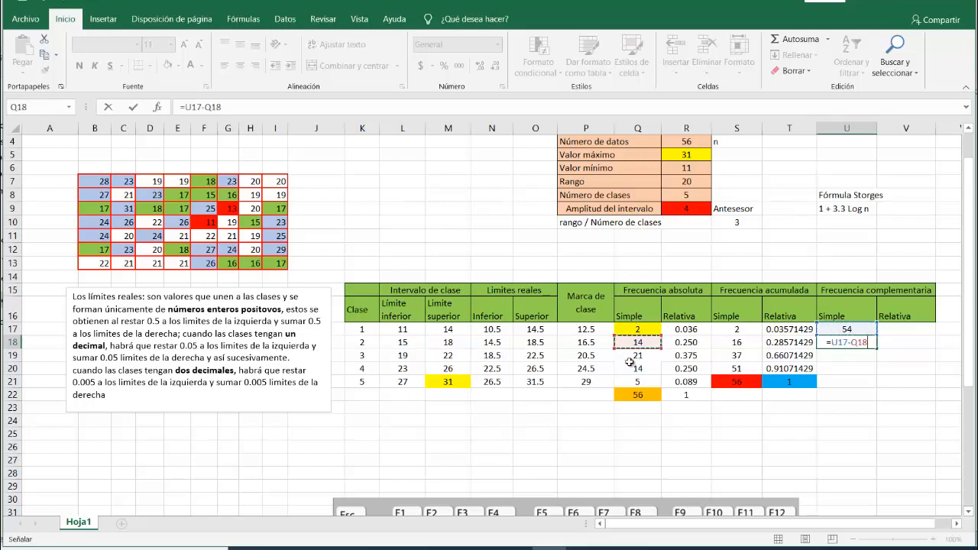
pyautogui.press('Return')
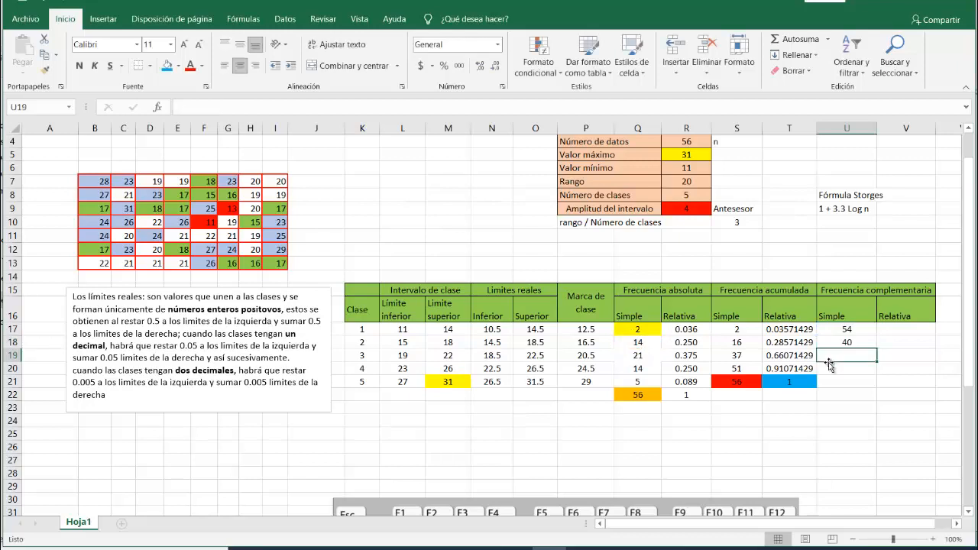
# Calculate the third class's simple complementary frequency in U19 with the formula =U18-Q19.
pyautogui.write('=')
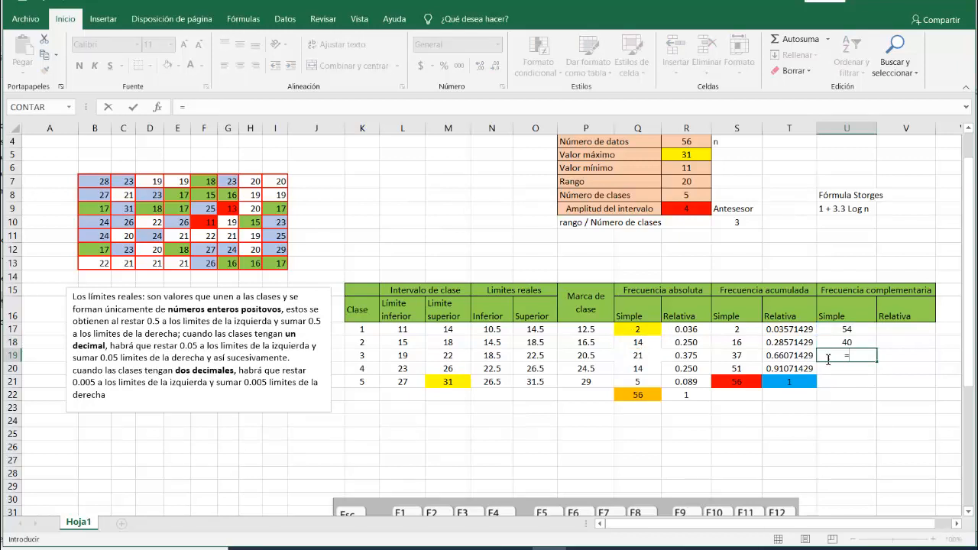
pyautogui.click(825, 345)
pyautogui.write('-')
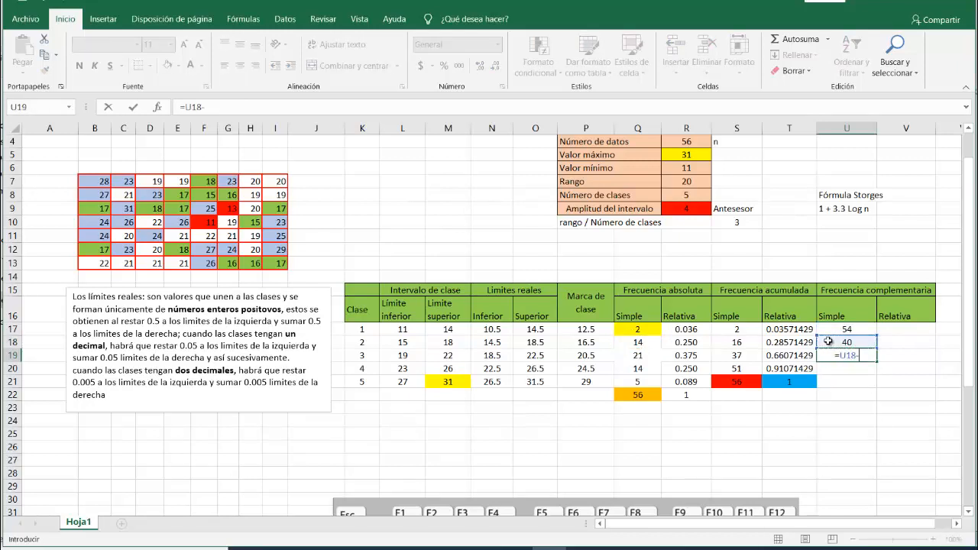
pyautogui.click(638, 355)
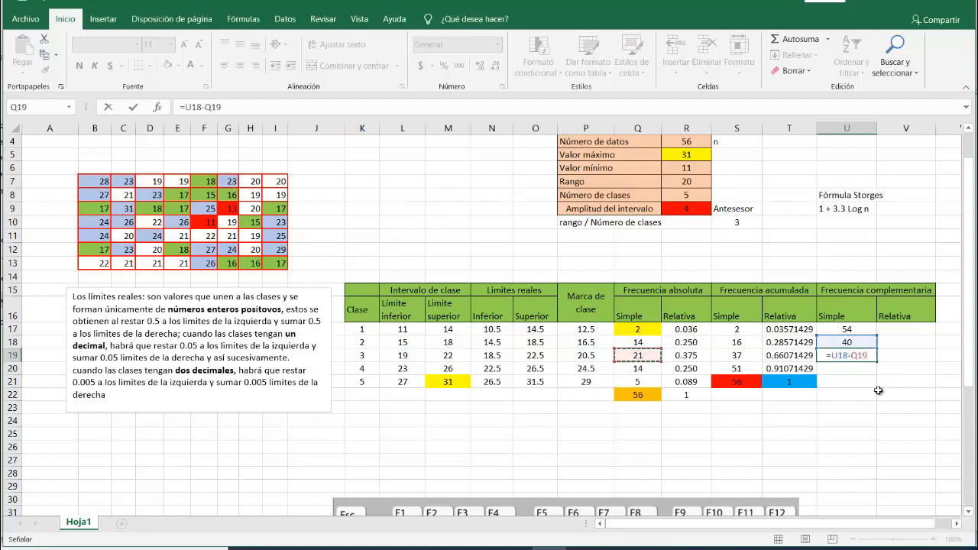
pyautogui.press('Return')
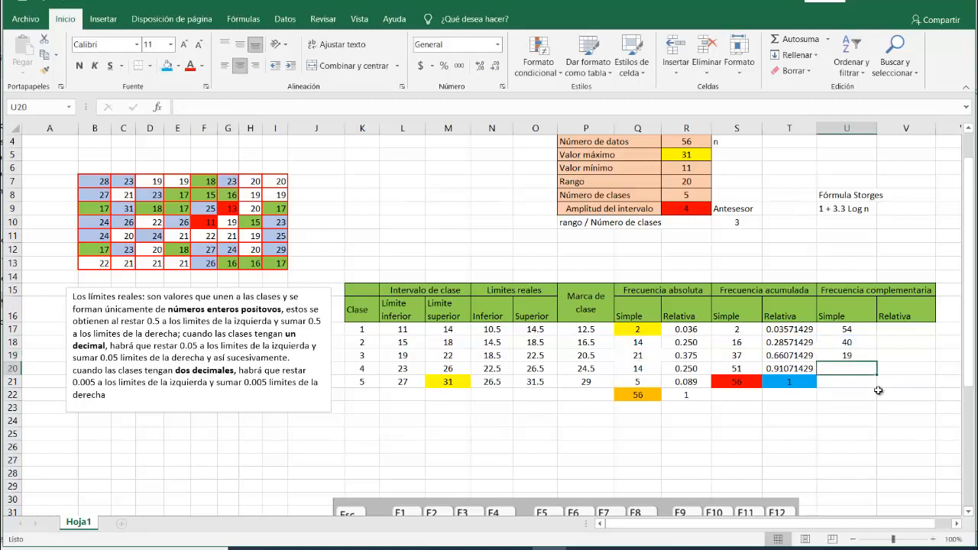
# Fill the U19 formula down through U21 to complete the simple complementary frequencies, and check the formula in U21.
pyautogui.write('=')
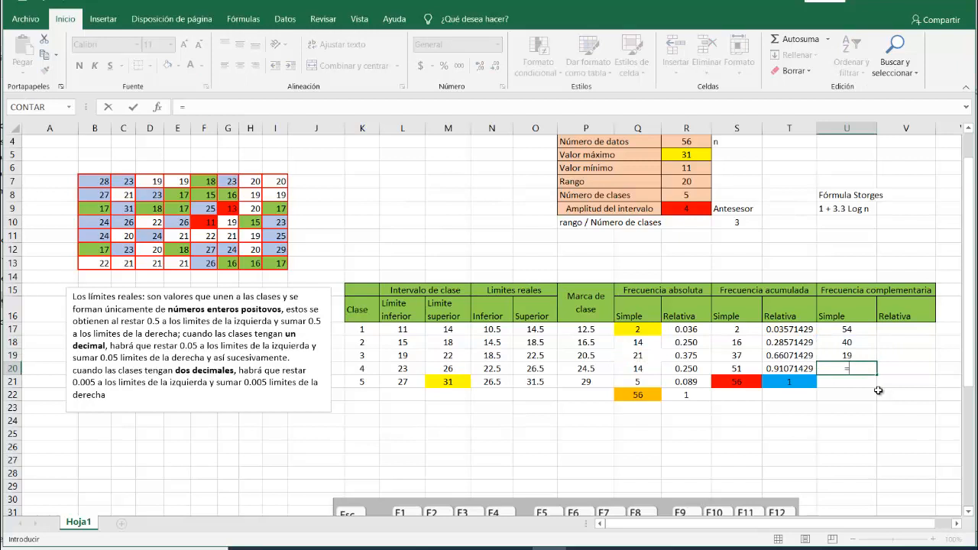
pyautogui.press('Escape')
pyautogui.click(871, 357)
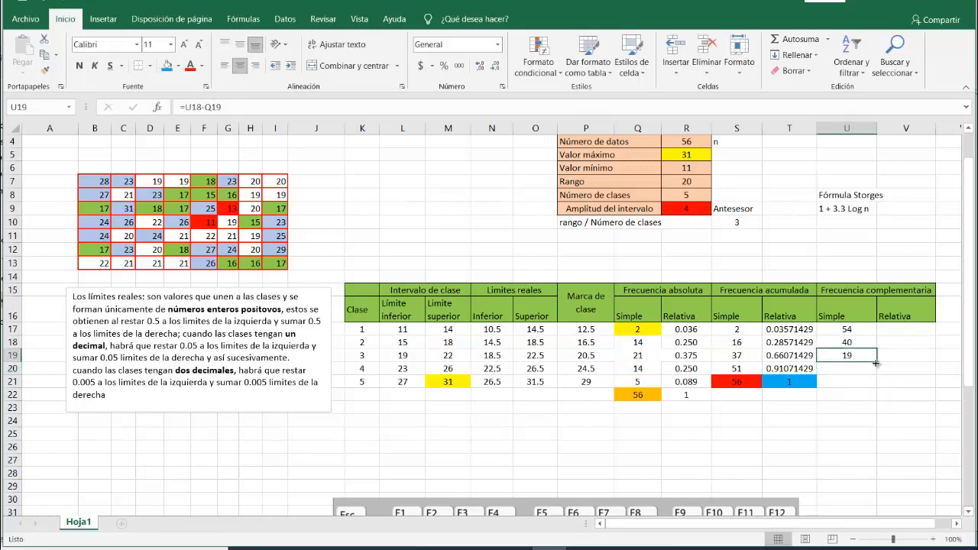
pyautogui.moveTo(875, 364); pyautogui.dragTo(876, 387)
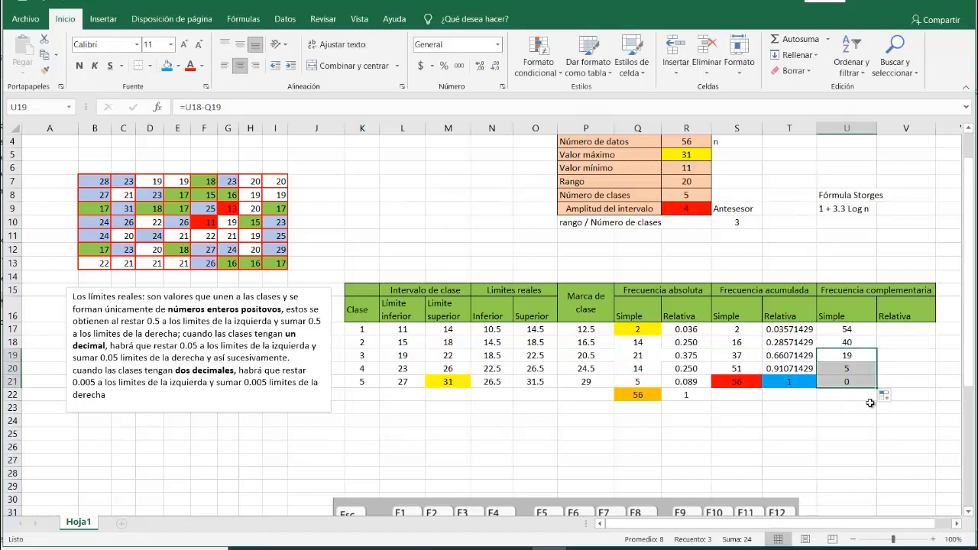
pyautogui.click(851, 395)
pyautogui.press('Up')
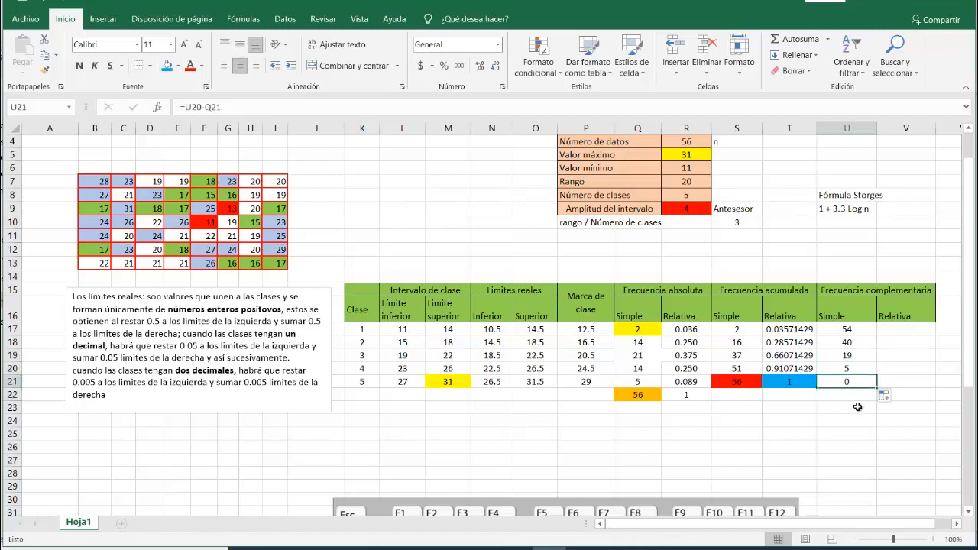
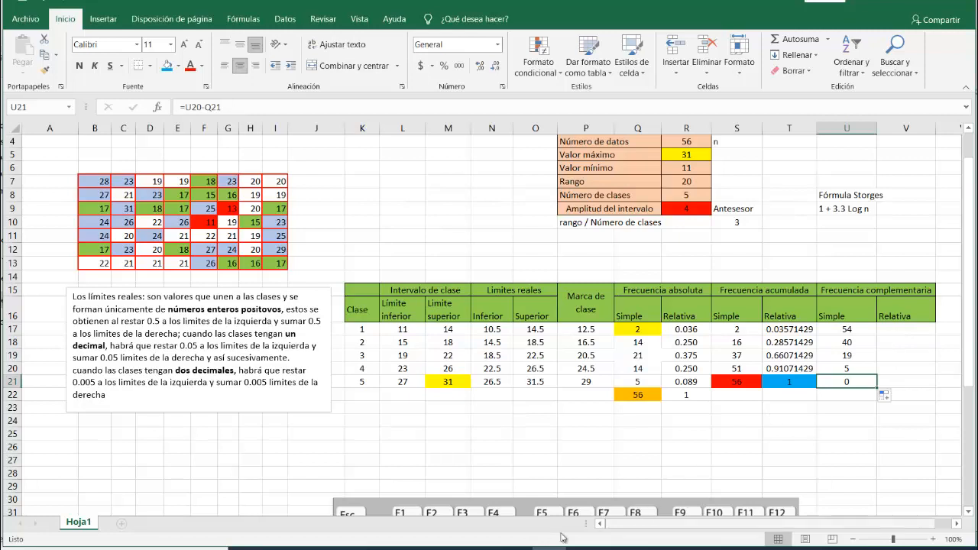
# Switch to the textbook PDF, check the complementary frequency columns in Tabla 2.1 on page 8, and return to the Excel sheet.
pyautogui.click(481, 548)
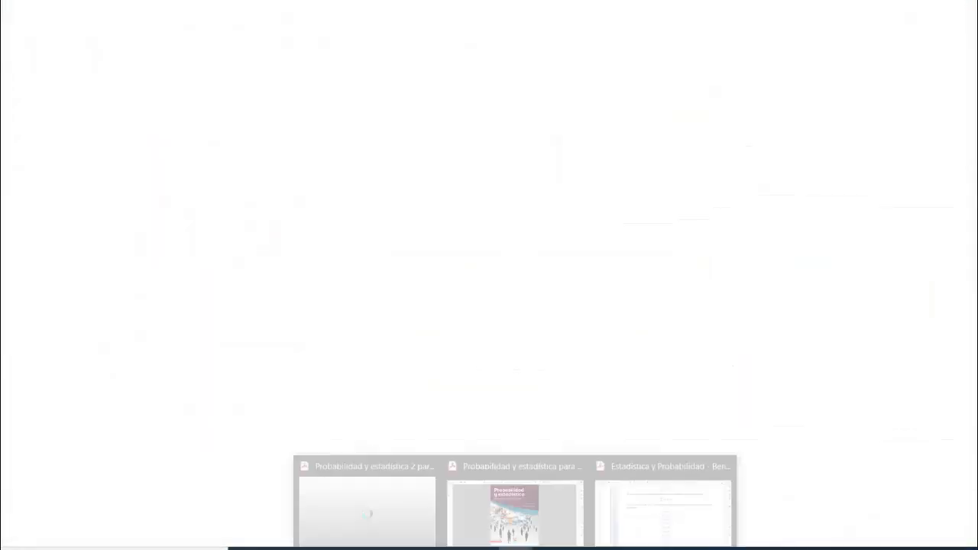
pyautogui.click(354, 511)
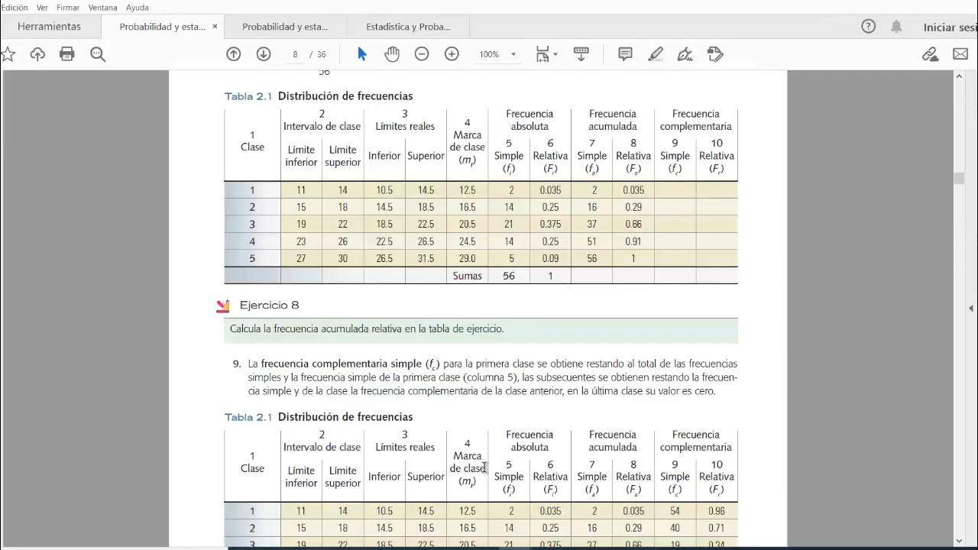
pyautogui.scroll(-2, 465, 438)
pyautogui.scroll(-1, 465, 439)
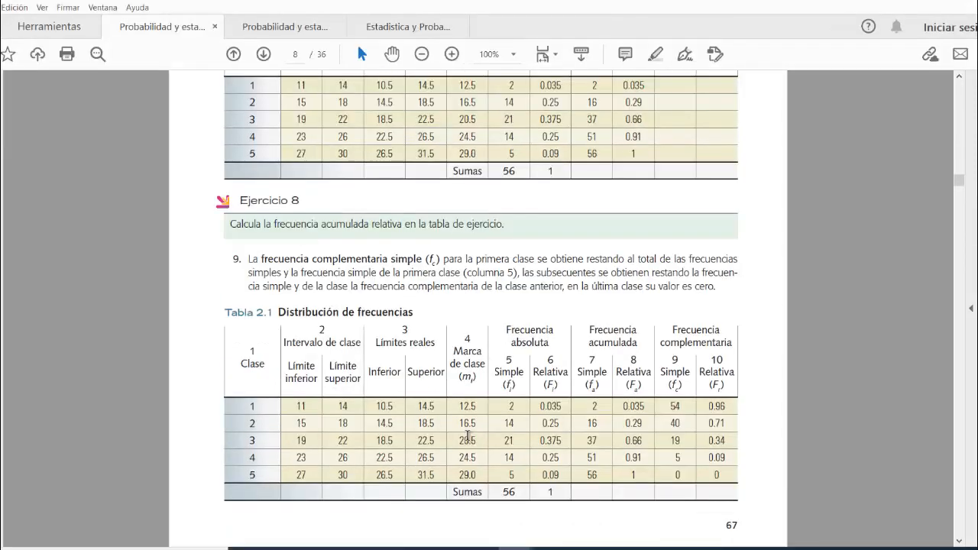
pyautogui.scroll(-1, 467, 434)
pyautogui.click(549, 548)
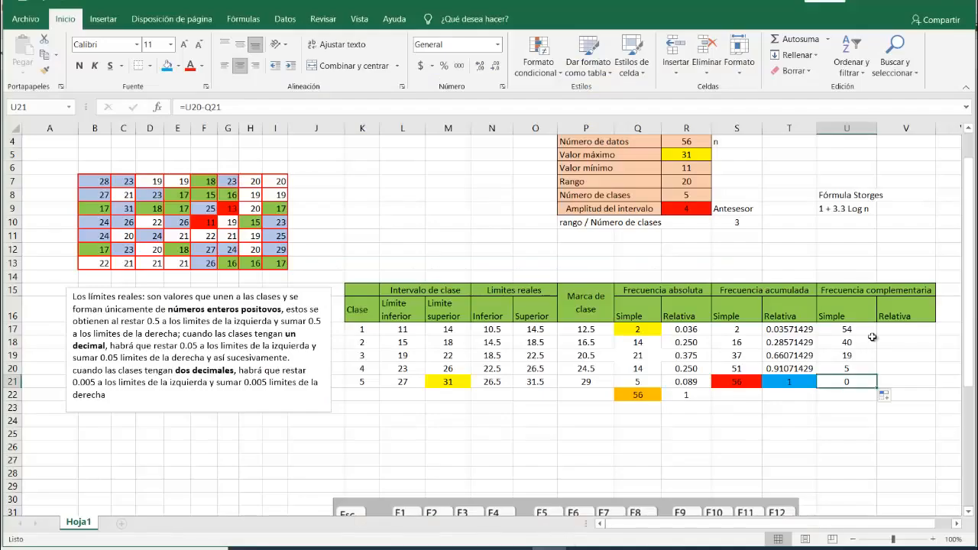
# Calculate the first class's relative complementary frequency in V17 with the formula =U17/Q22.
pyautogui.click(919, 330)
pyautogui.write('=')
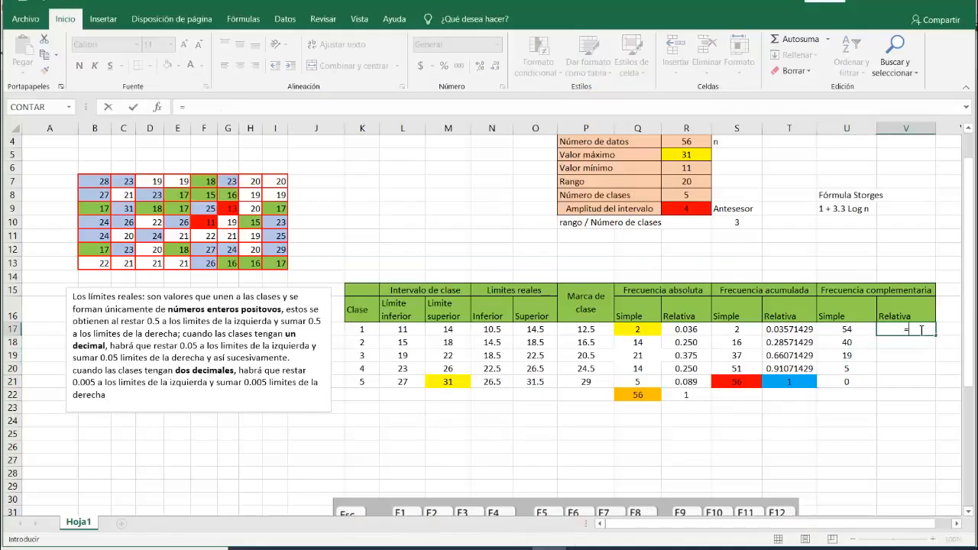
pyautogui.click(851, 328)
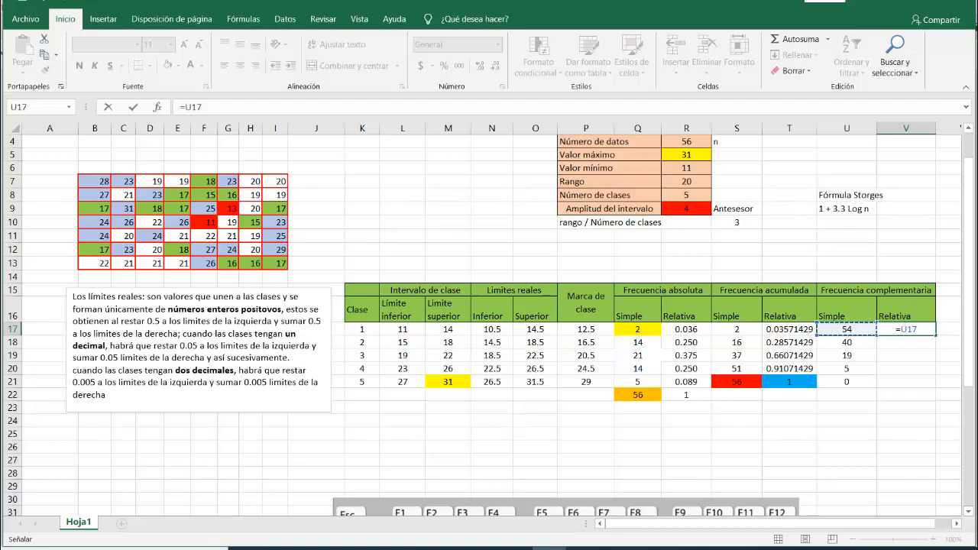
pyautogui.write('/')
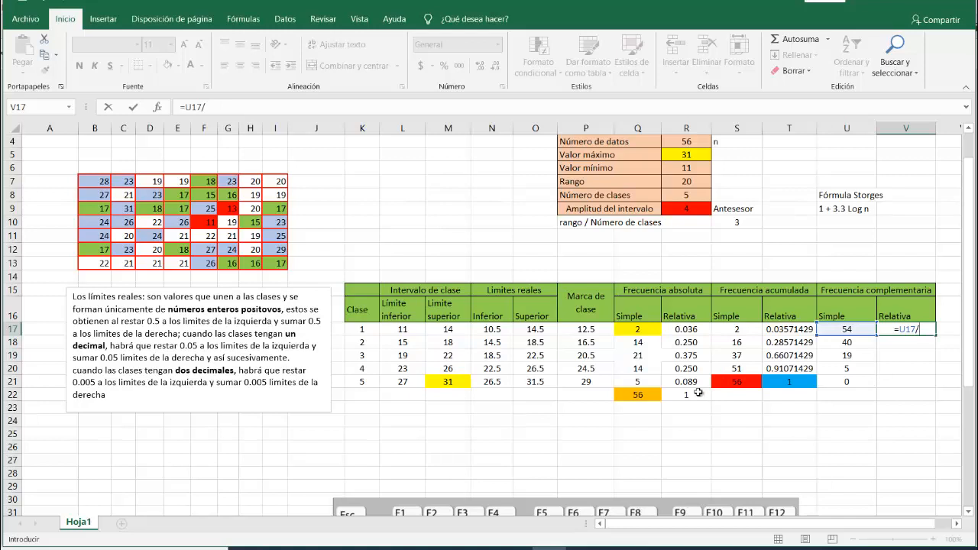
pyautogui.click(648, 394)
pyautogui.press('Return')
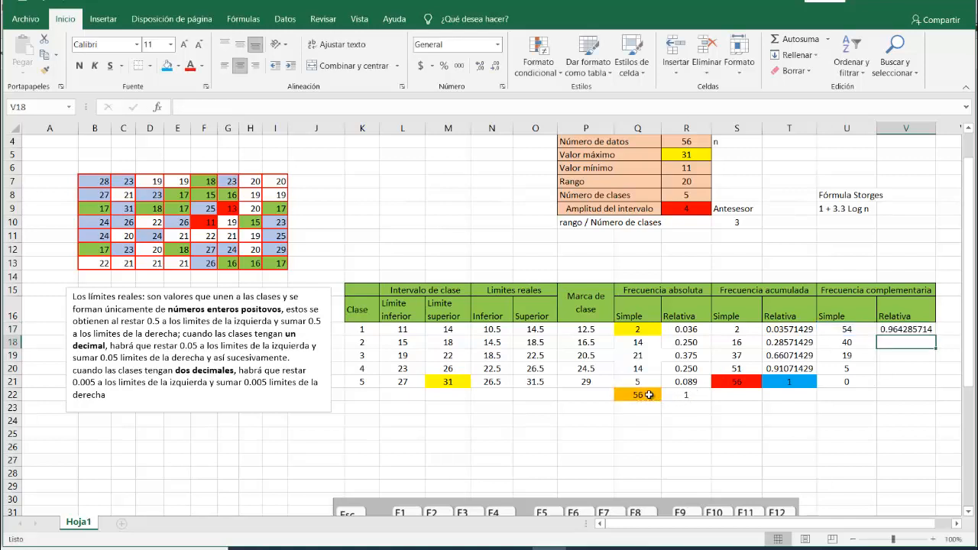
# Make the total absolute in V17 with =U17/$Q$22 and fill the formula down through V21.
pyautogui.doubleClick(910, 330)
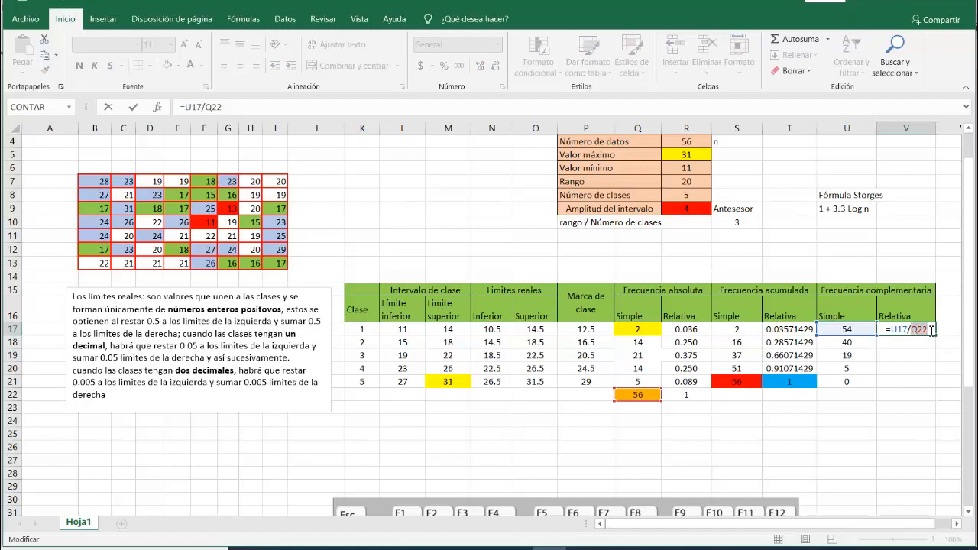
pyautogui.press('F4')
pyautogui.press('Return')
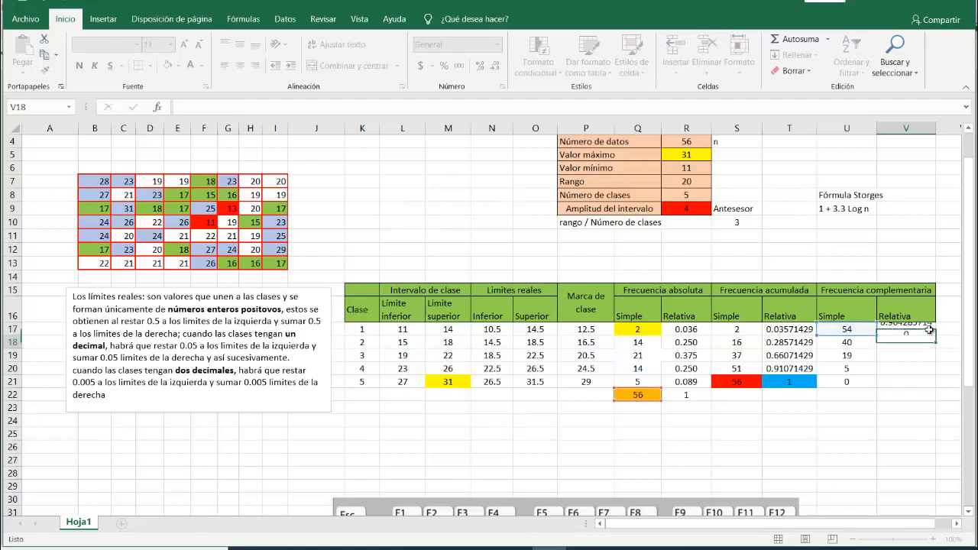
pyautogui.click(928, 329)
pyautogui.moveTo(935, 335); pyautogui.dragTo(926, 388)
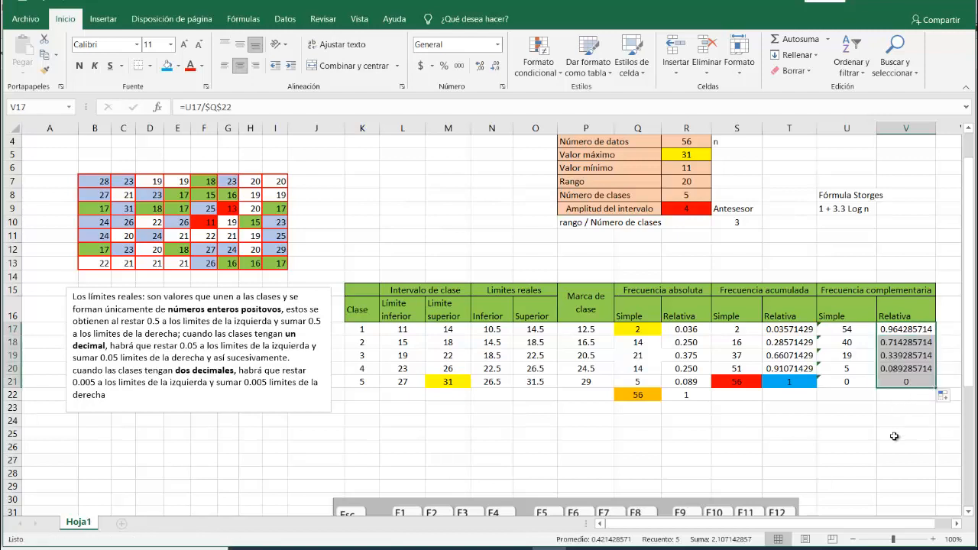
pyautogui.click(895, 423)
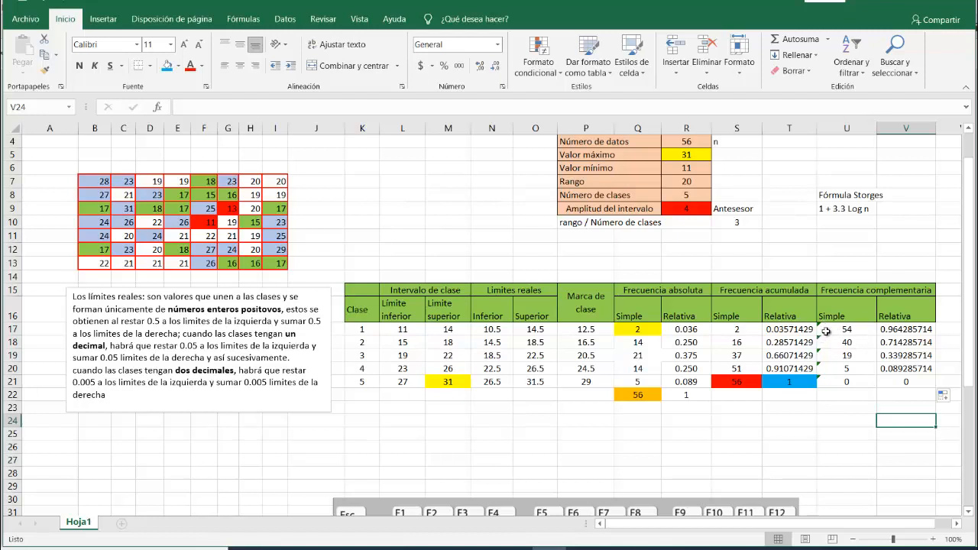
# Ignore the formula error warnings for the simple complementary frequencies in U17:U21.
pyautogui.moveTo(826, 331); pyautogui.dragTo(837, 382)
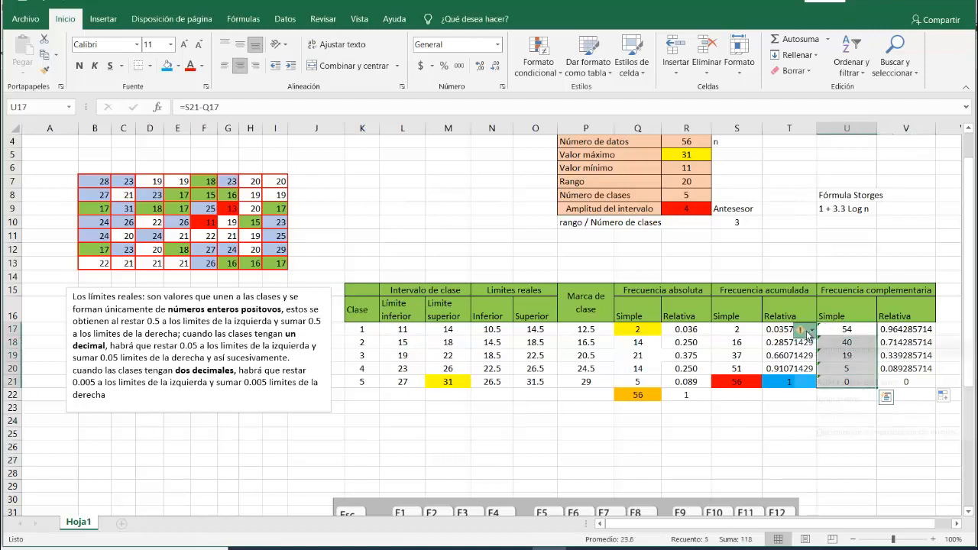
pyautogui.click(836, 398)
pyautogui.click(771, 451)
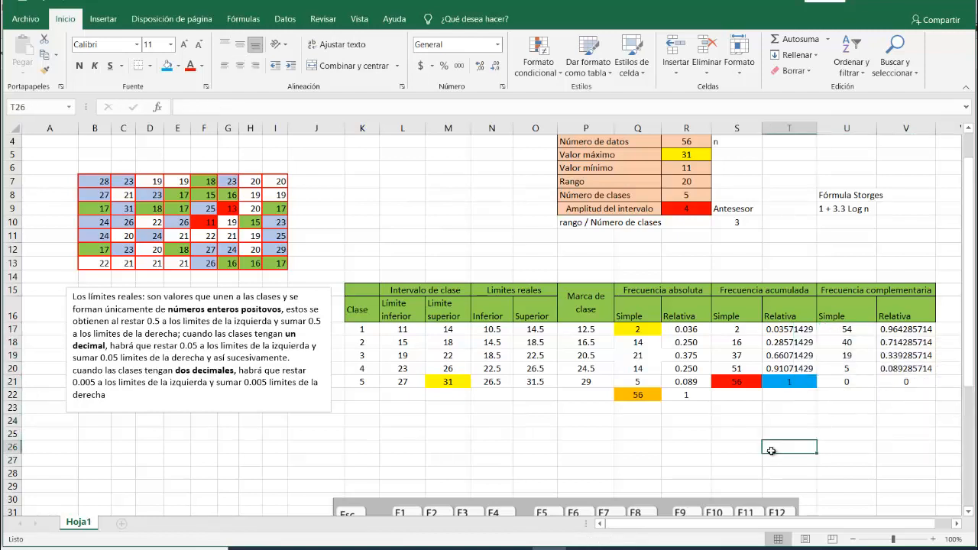
# Apply thin outline and inside borders to the frequency table's data rows in K17:V21.
pyautogui.moveTo(365, 330); pyautogui.dragTo(902, 381)
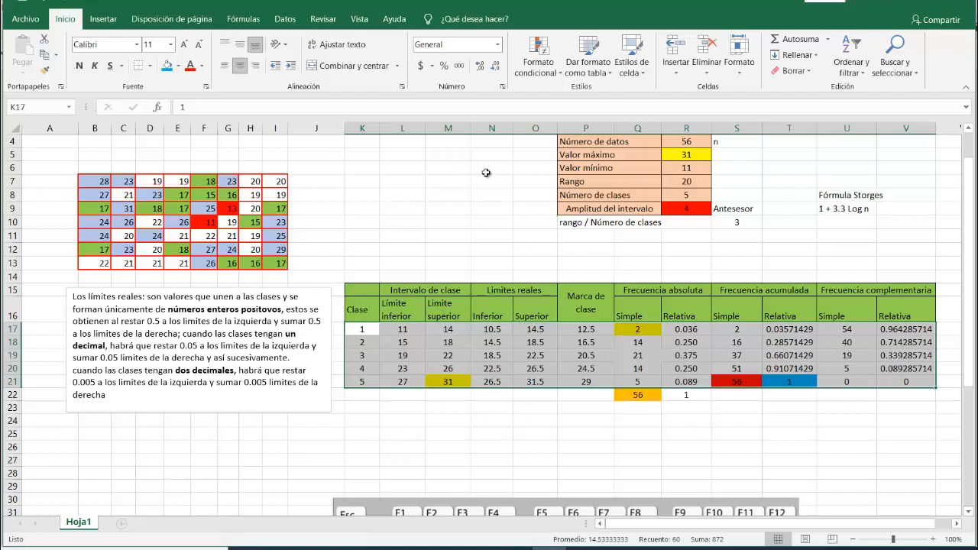
pyautogui.hotkey('ctrl', '1')
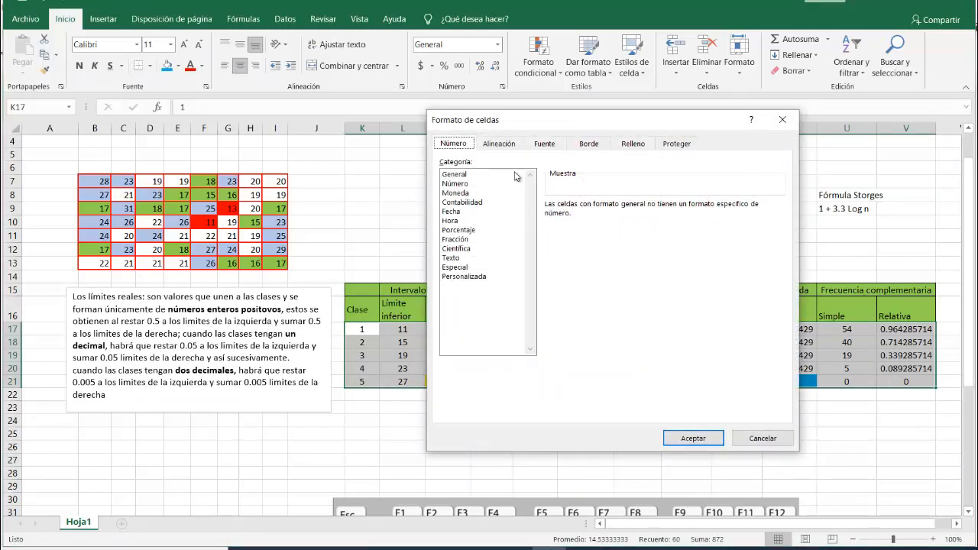
pyautogui.click(579, 149)
pyautogui.click(650, 191)
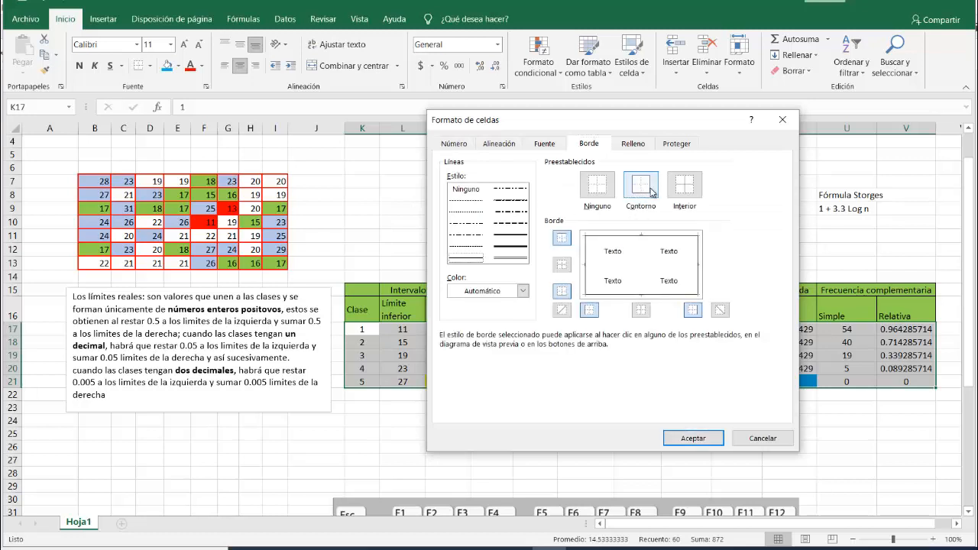
pyautogui.click(685, 187)
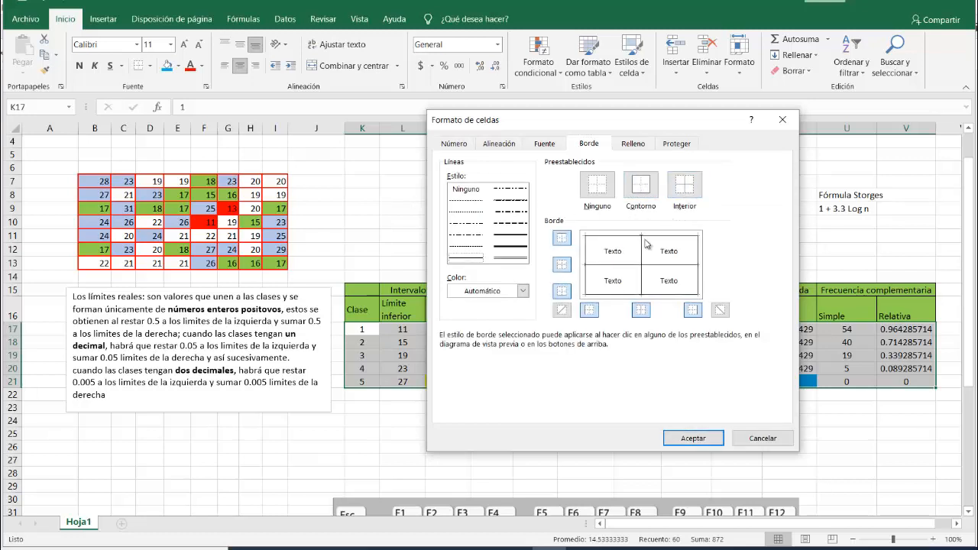
pyautogui.click(689, 438)
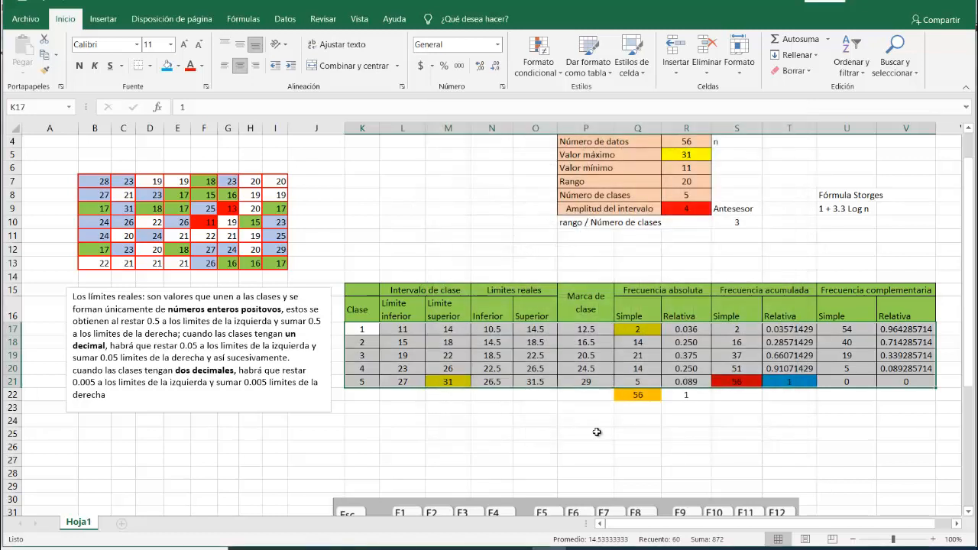
pyautogui.click(597, 432)
pyautogui.moveTo(639, 396); pyautogui.dragTo(684, 396)
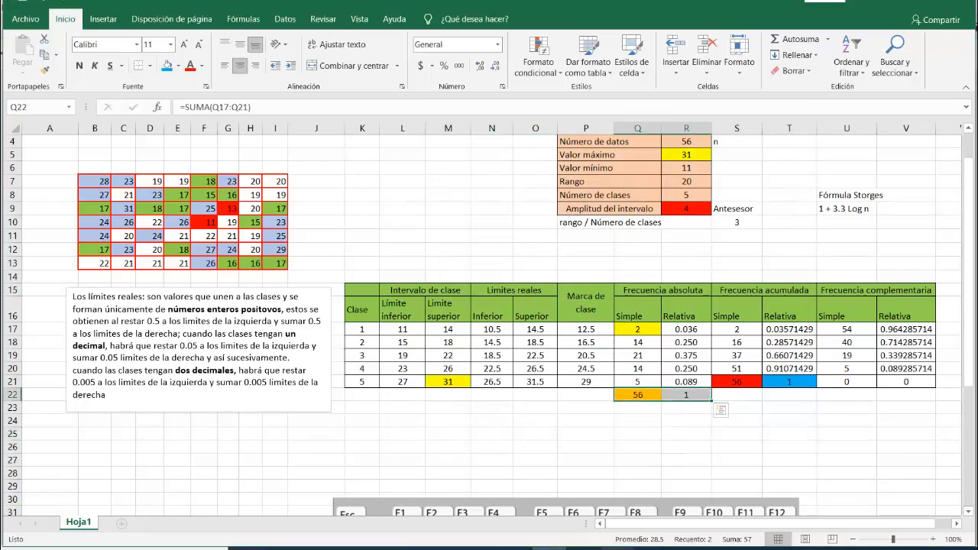
pyautogui.click(615, 549)
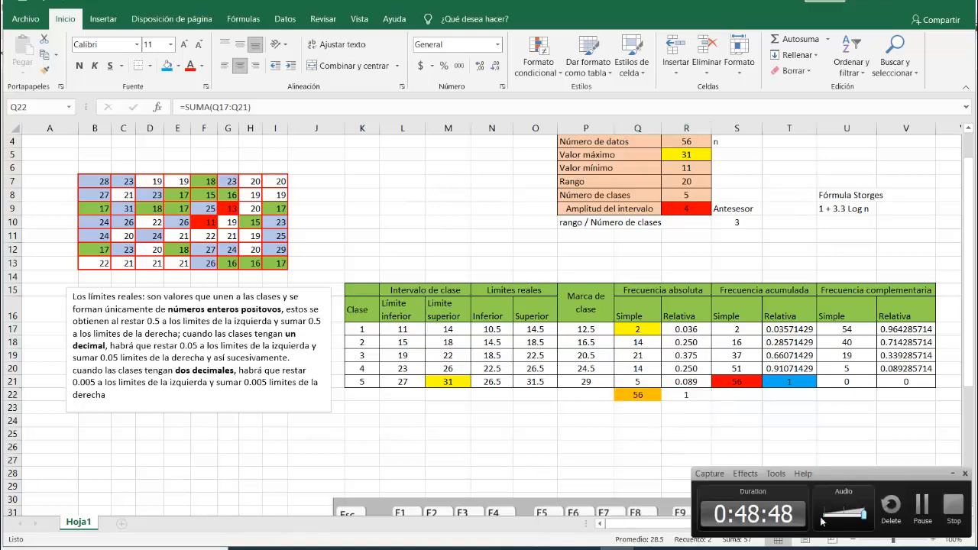
pyautogui.click(923, 508)
pyautogui.click(664, 423)
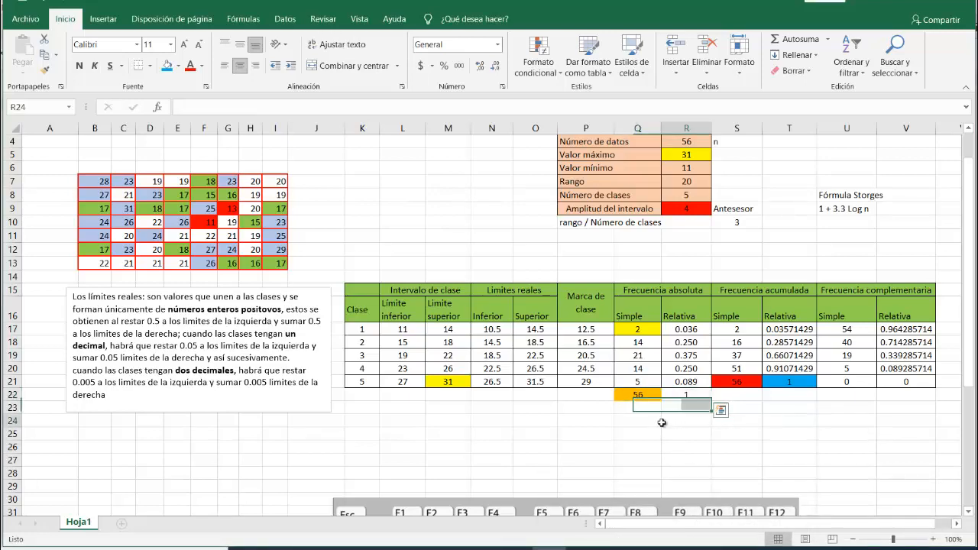
# Apply thin outline and inside borders to the absolute frequency totals in Q22:R22.
pyautogui.moveTo(638, 395); pyautogui.dragTo(682, 395)
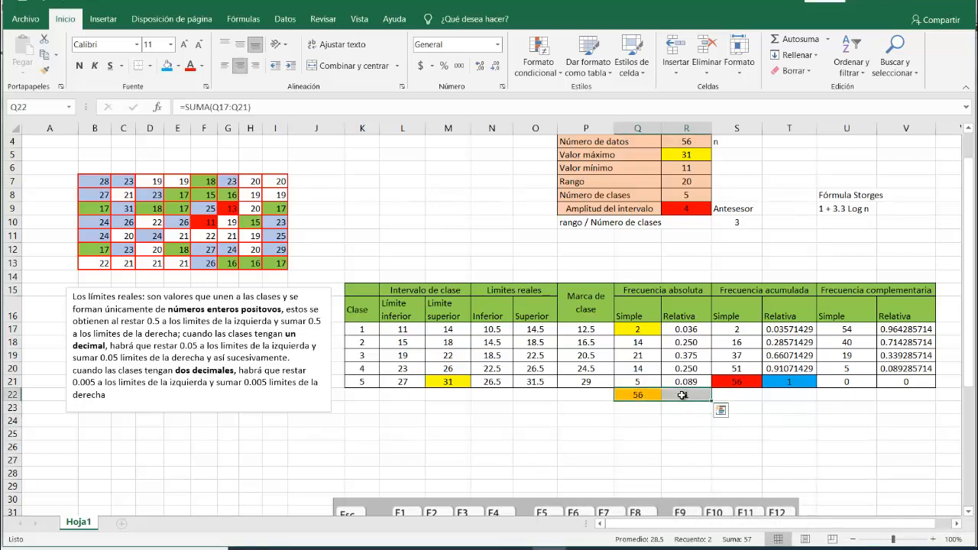
pyautogui.hotkey('ctrl', '1')
pyautogui.click(644, 195)
pyautogui.click(692, 196)
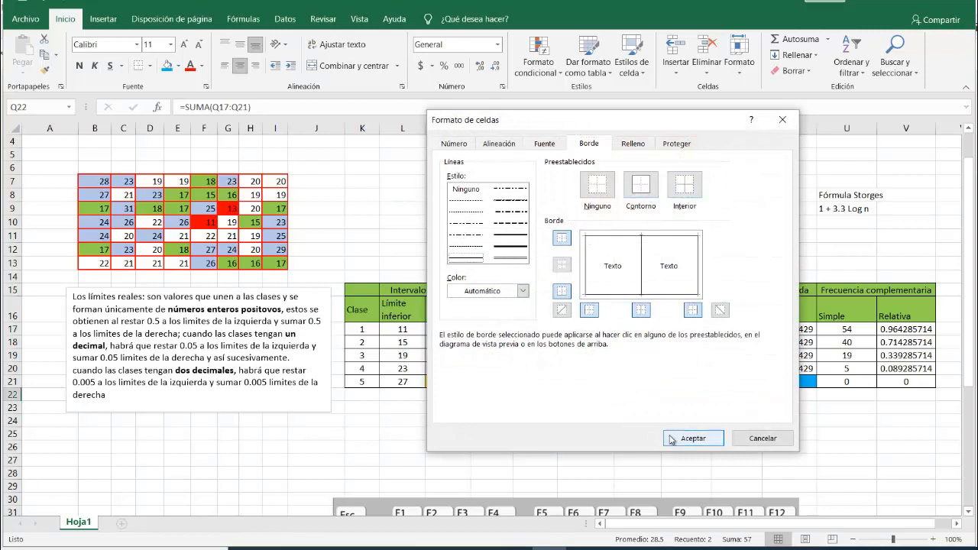
pyautogui.click(670, 439)
pyautogui.click(676, 433)
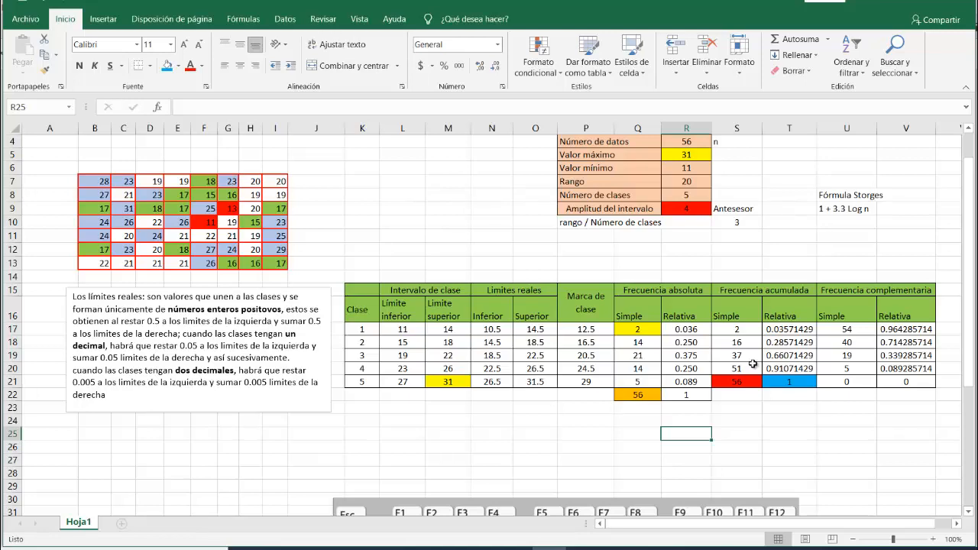
pyautogui.scroll(1, 753, 364)
pyautogui.scroll(-2, 753, 364)
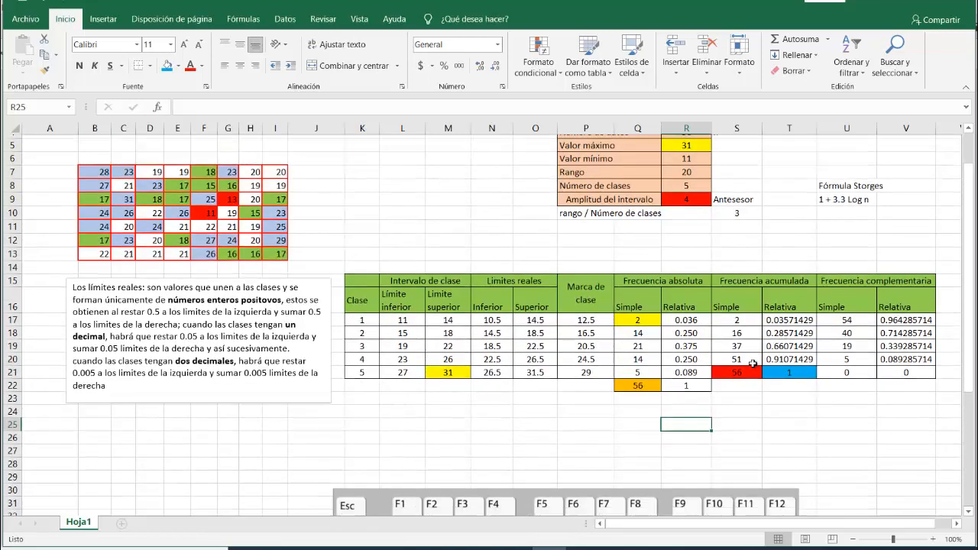
pyautogui.scroll(2, 753, 364)
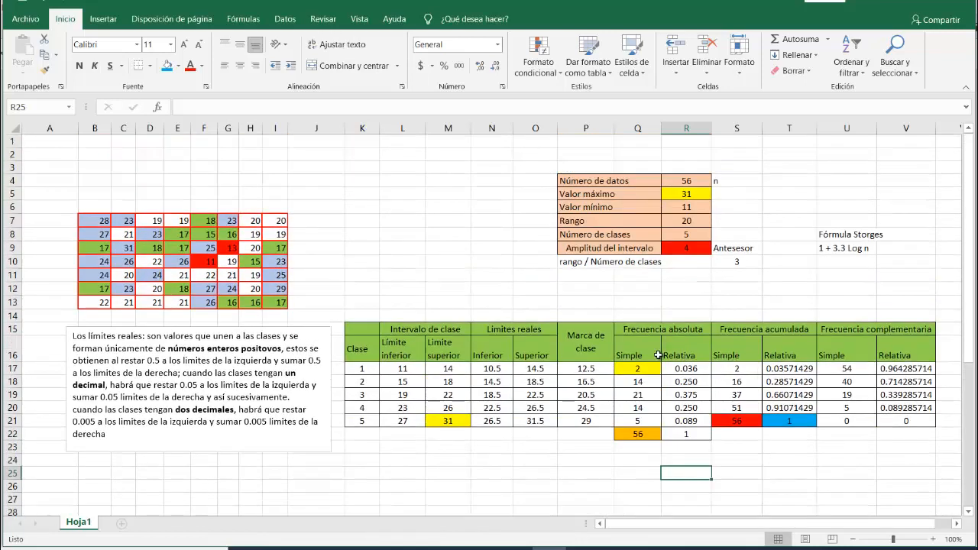